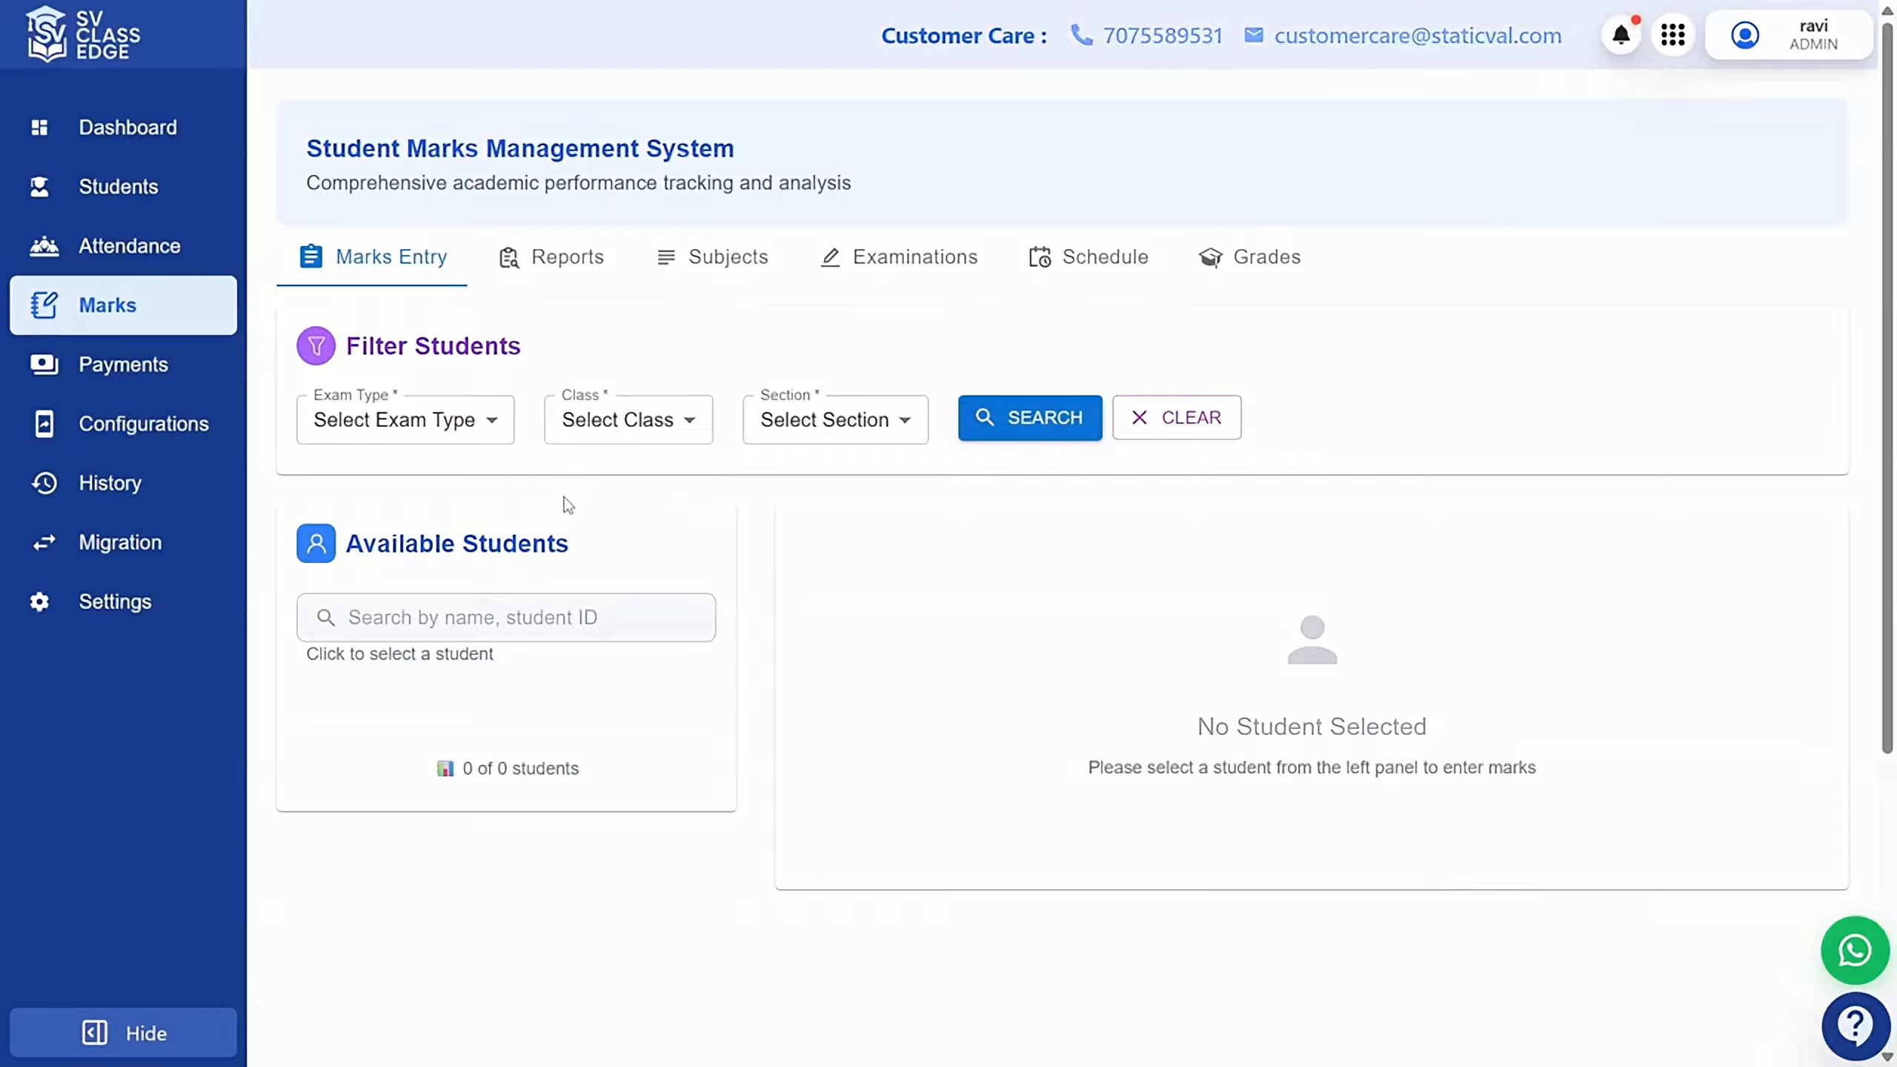
Add a new examination type named Test 1.
{"action": "left_click", "coordinate": [428, 428]}
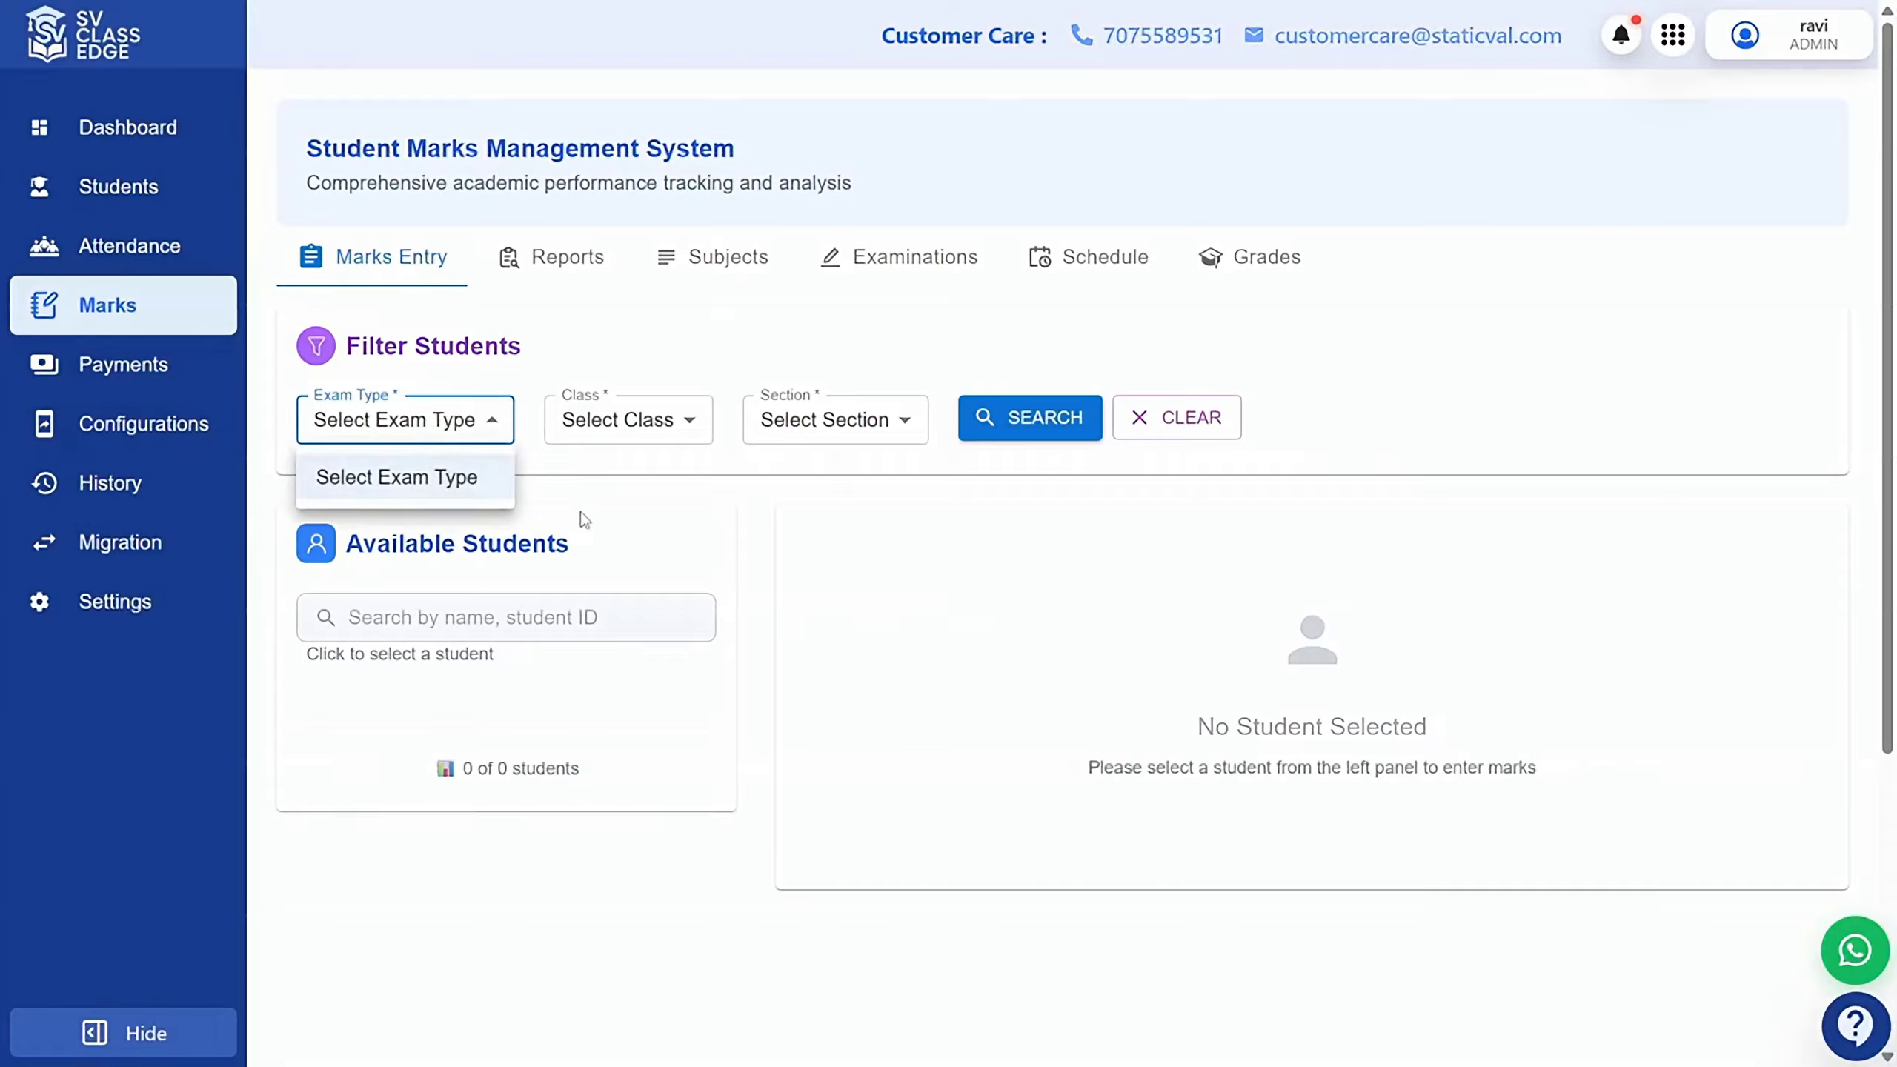
{"action": "left_click", "coordinate": [628, 499]}
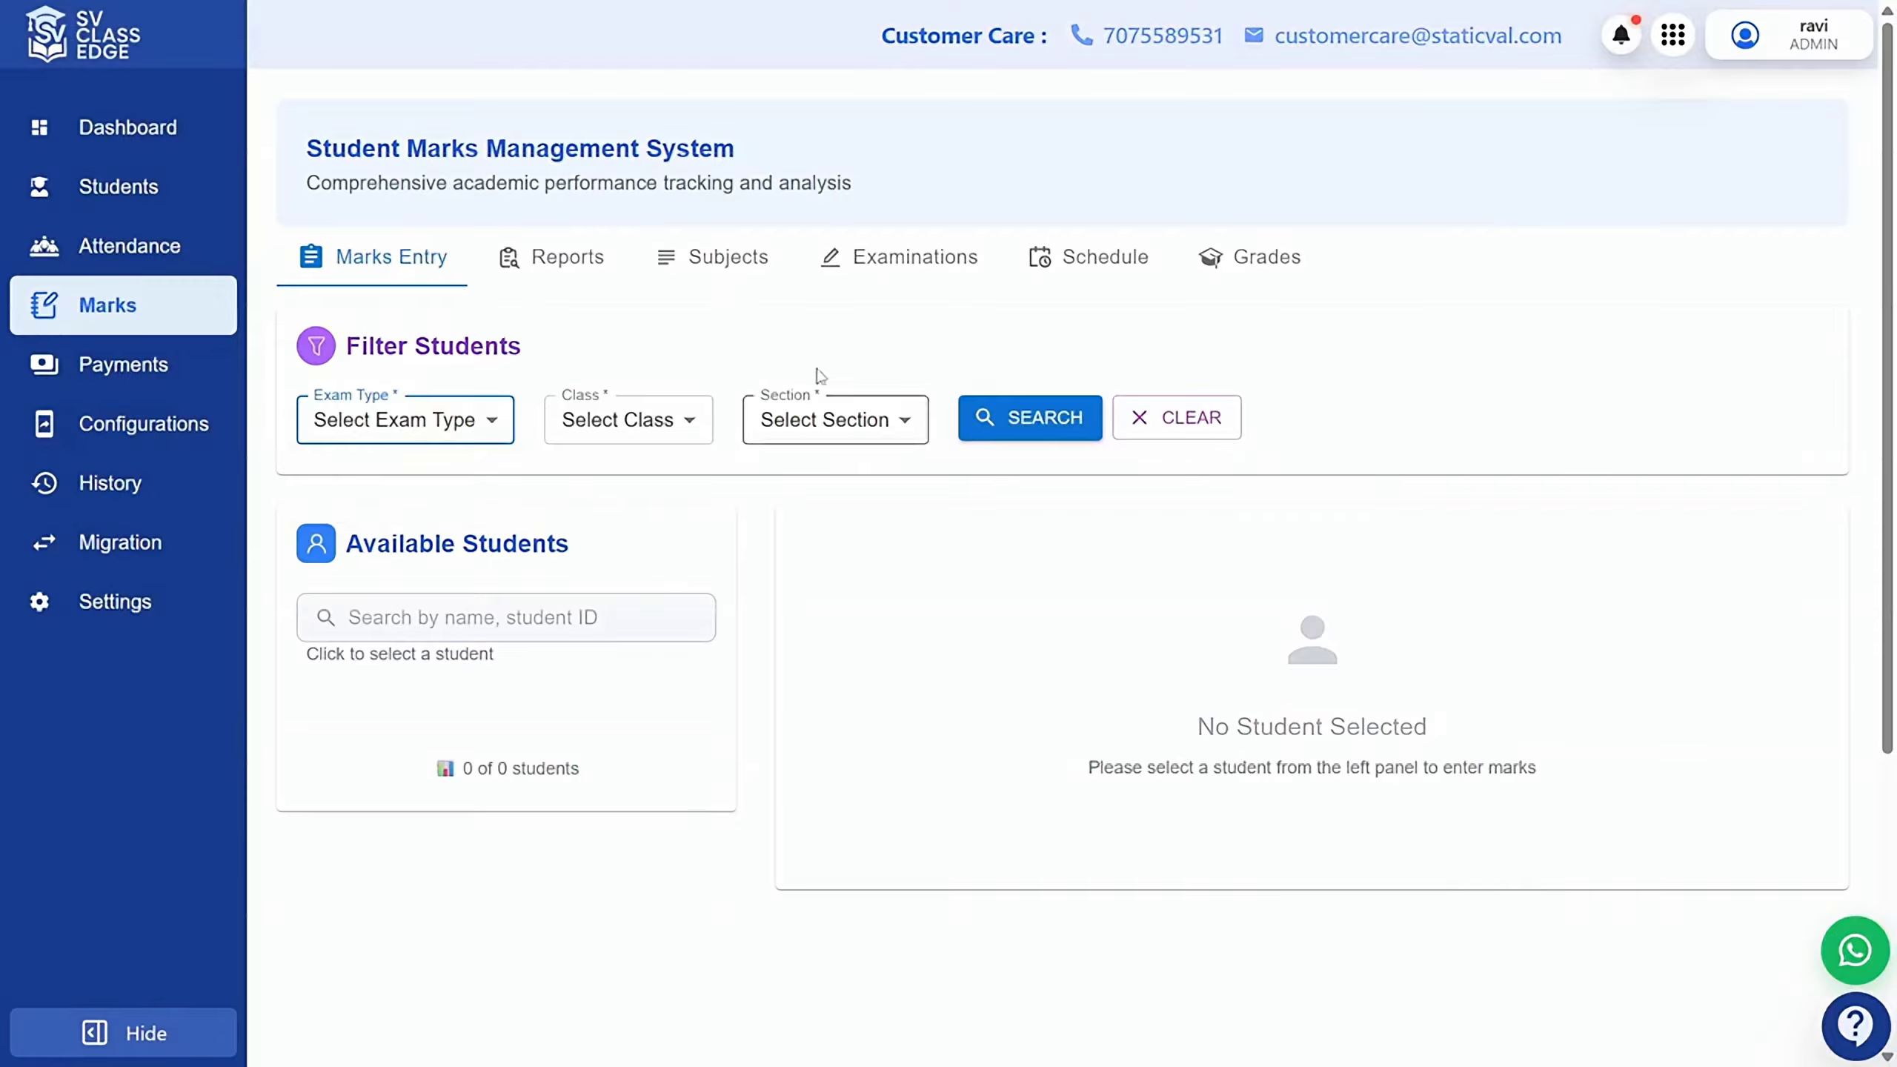
{"action": "left_click", "coordinate": [907, 258]}
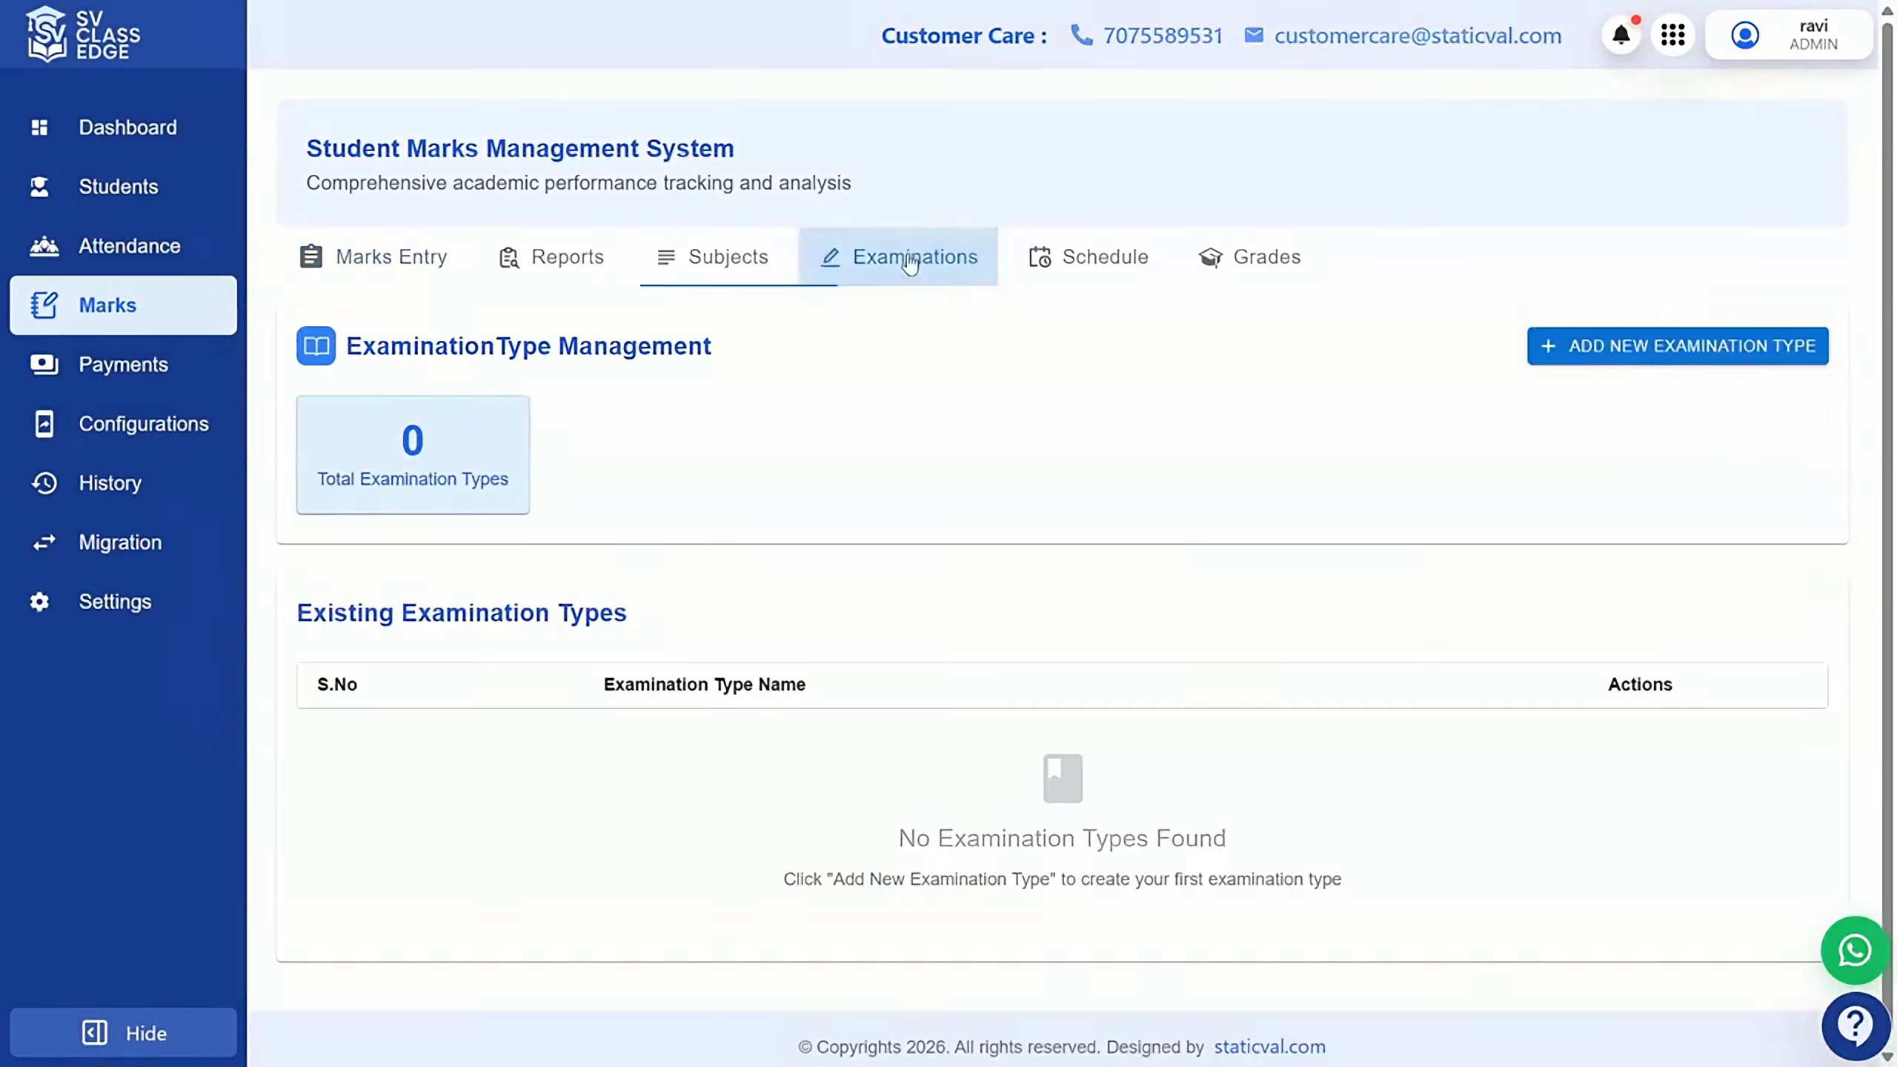
{"action": "left_click", "coordinate": [1630, 357]}
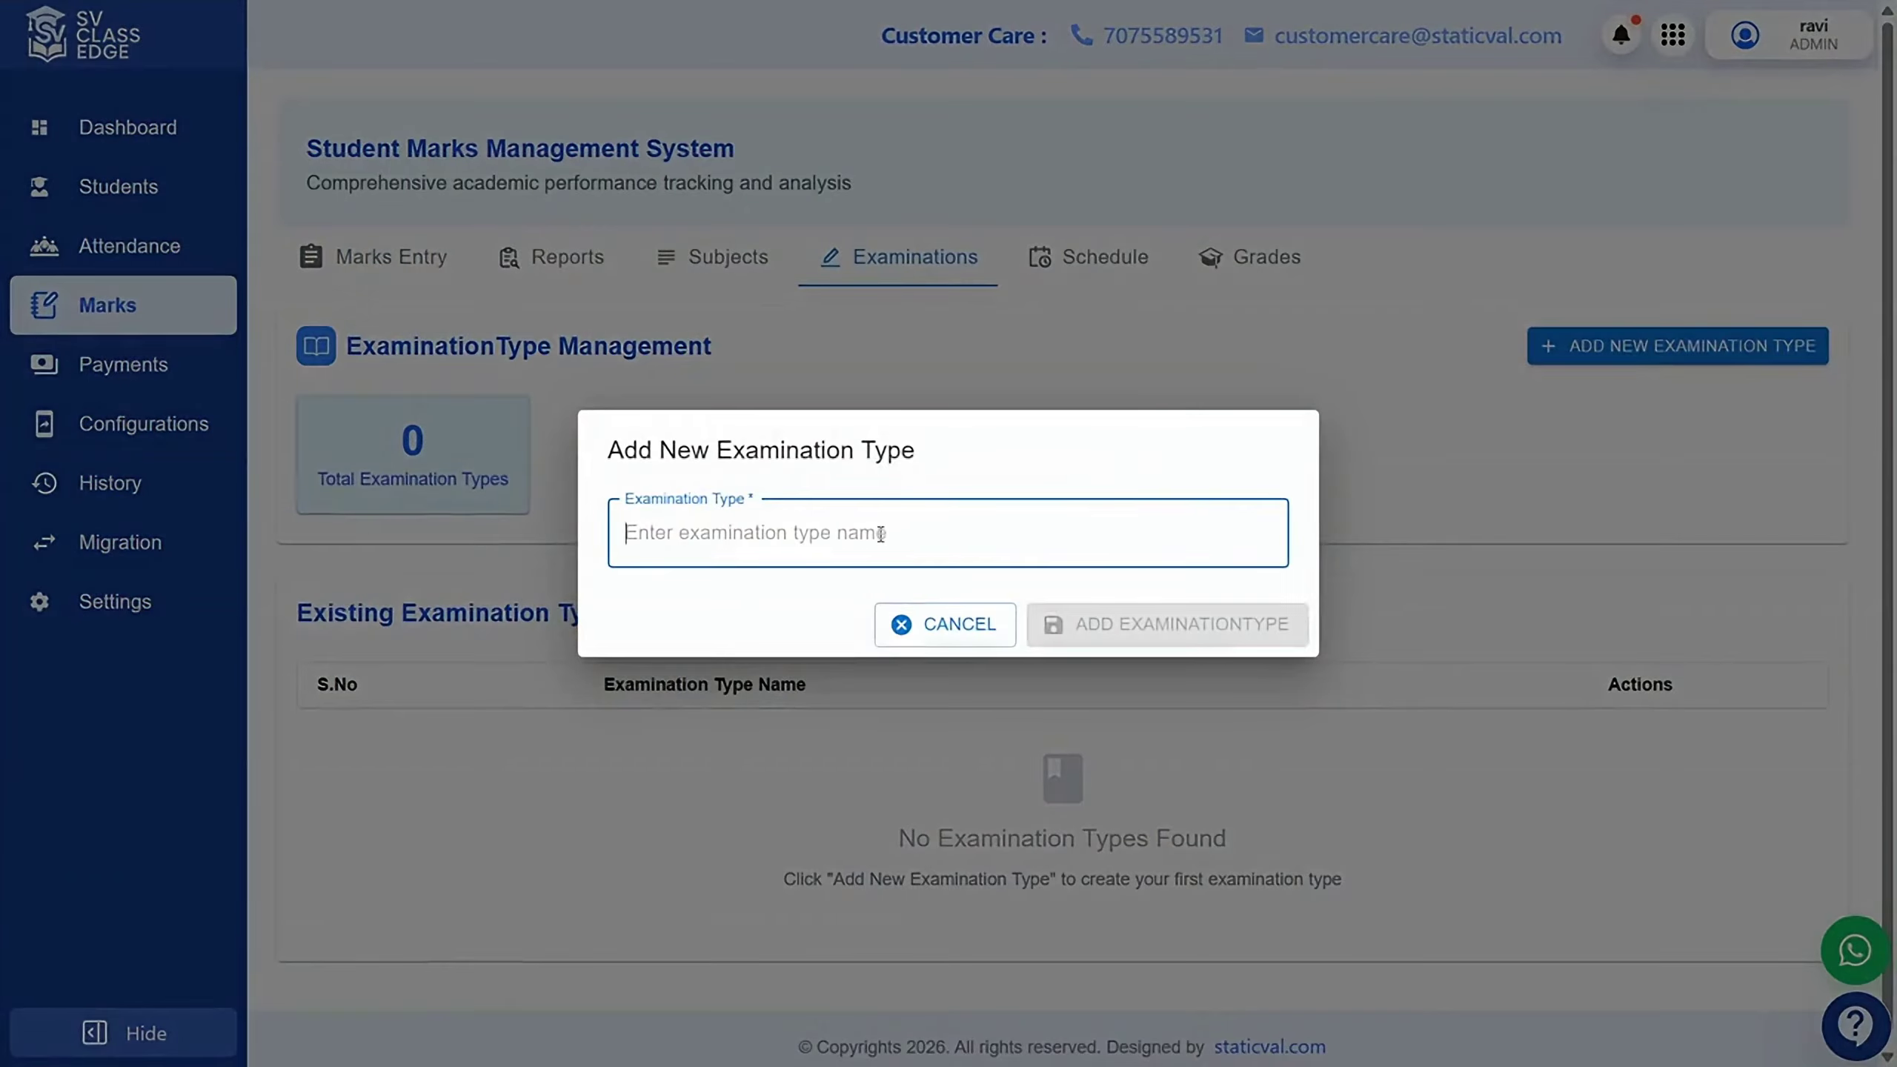
{"action": "type", "text": "Test 1"}
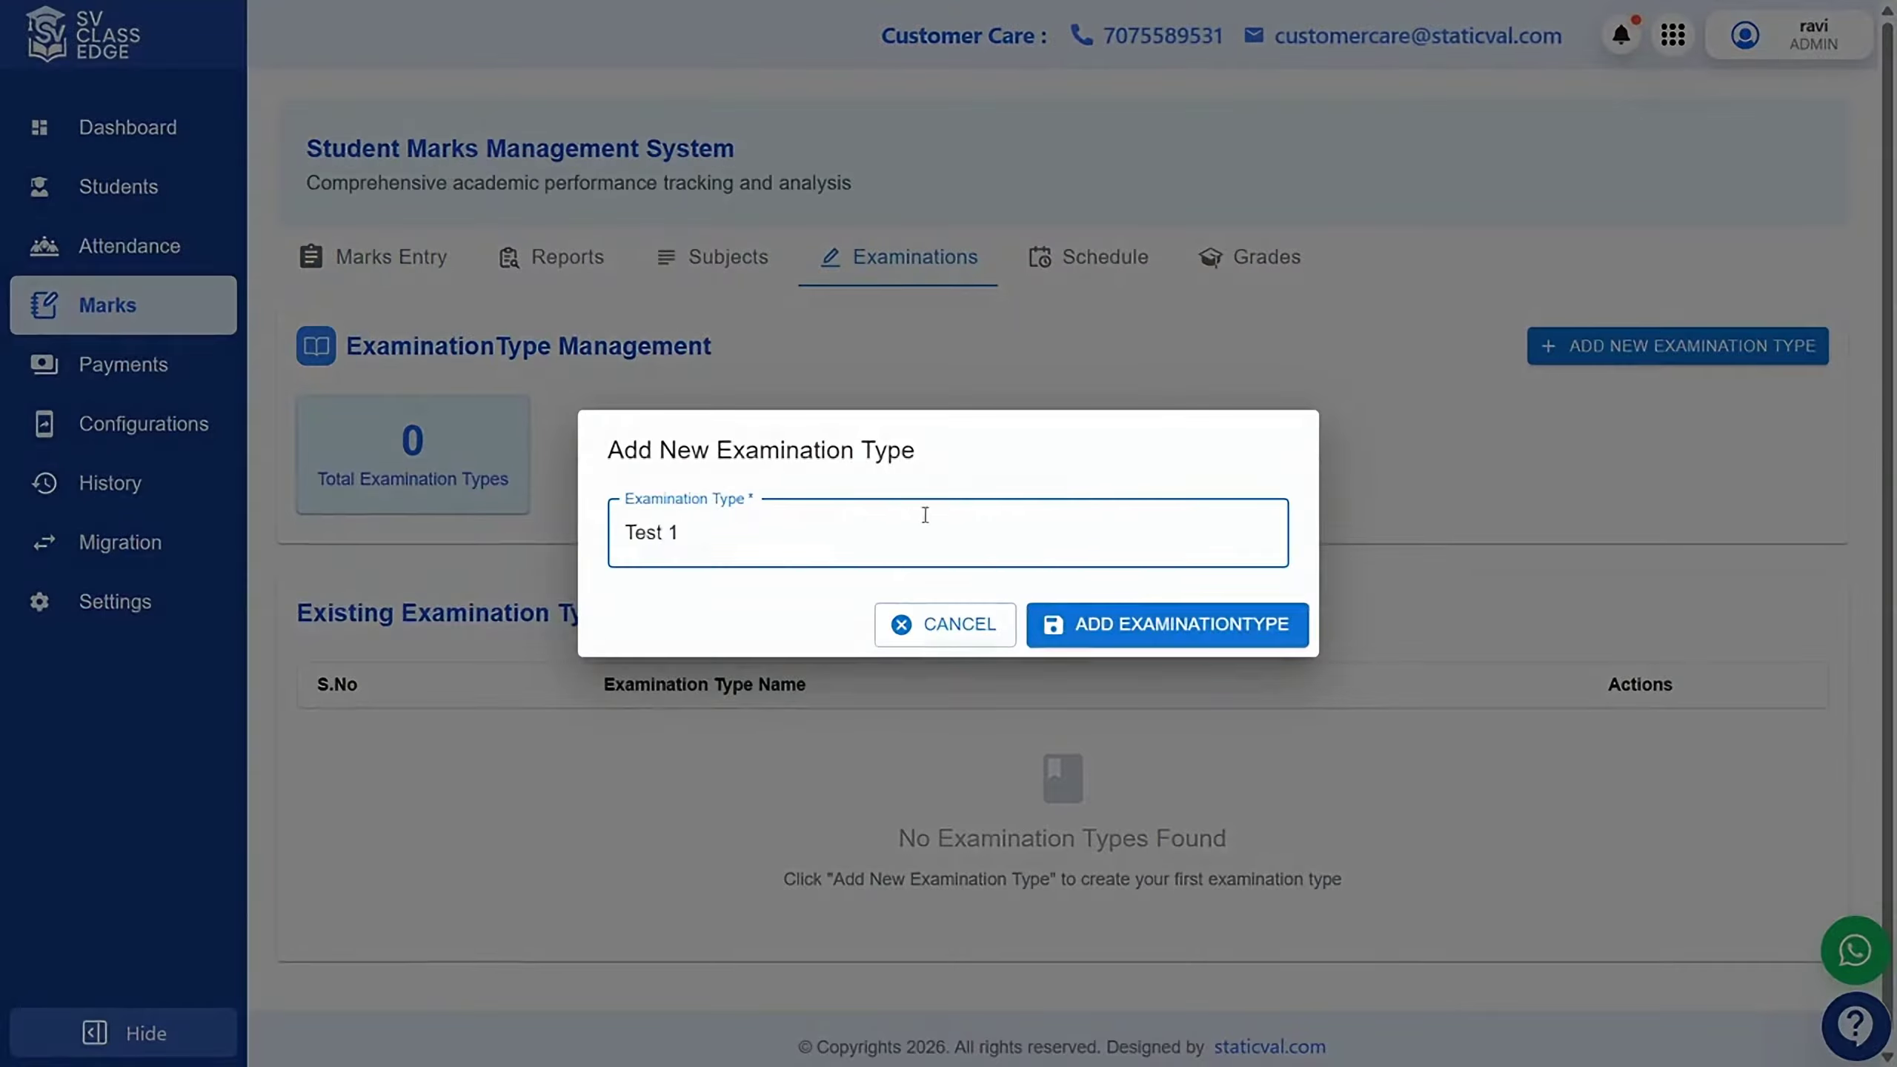
{"action": "left_click", "coordinate": [1159, 622]}
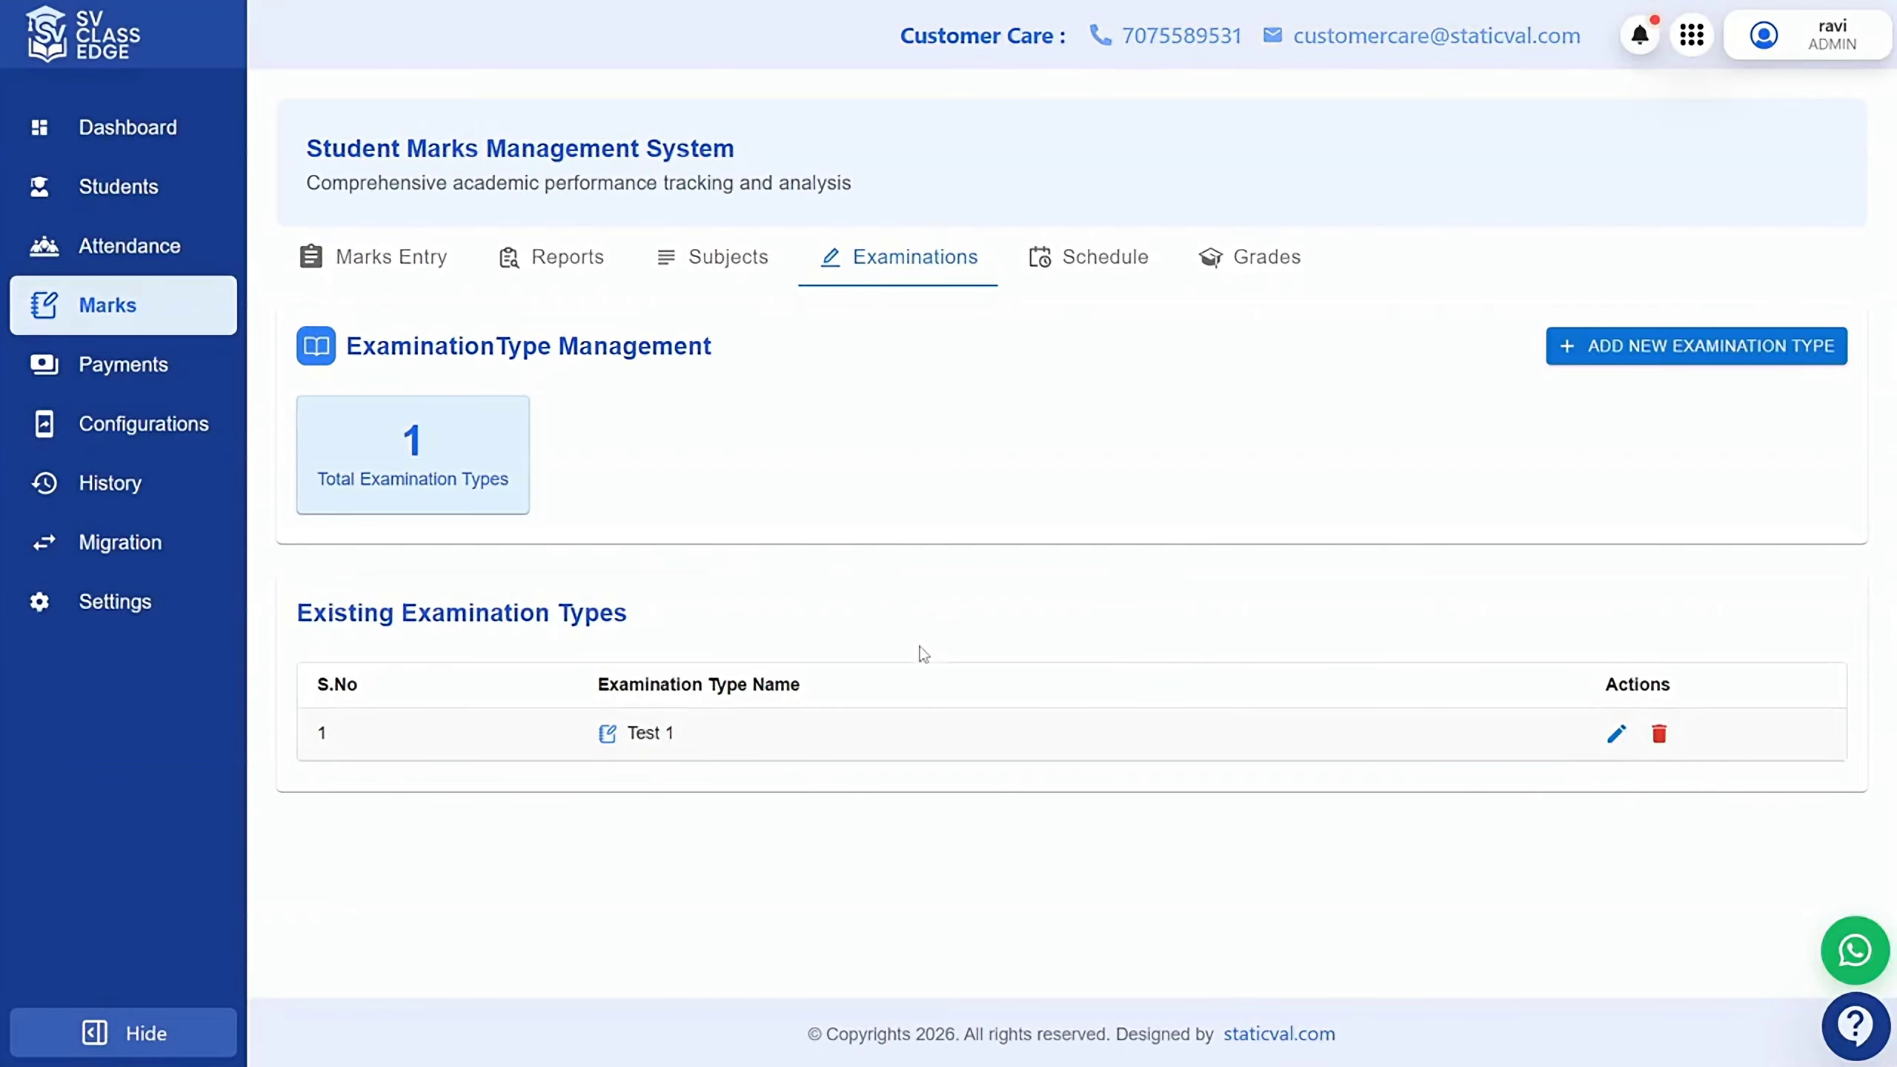
In marks entry, search for students with exam type Test 1, class Grade 1 and section Section 1.
{"action": "left_click", "coordinate": [396, 270]}
{"action": "left_click", "coordinate": [409, 422]}
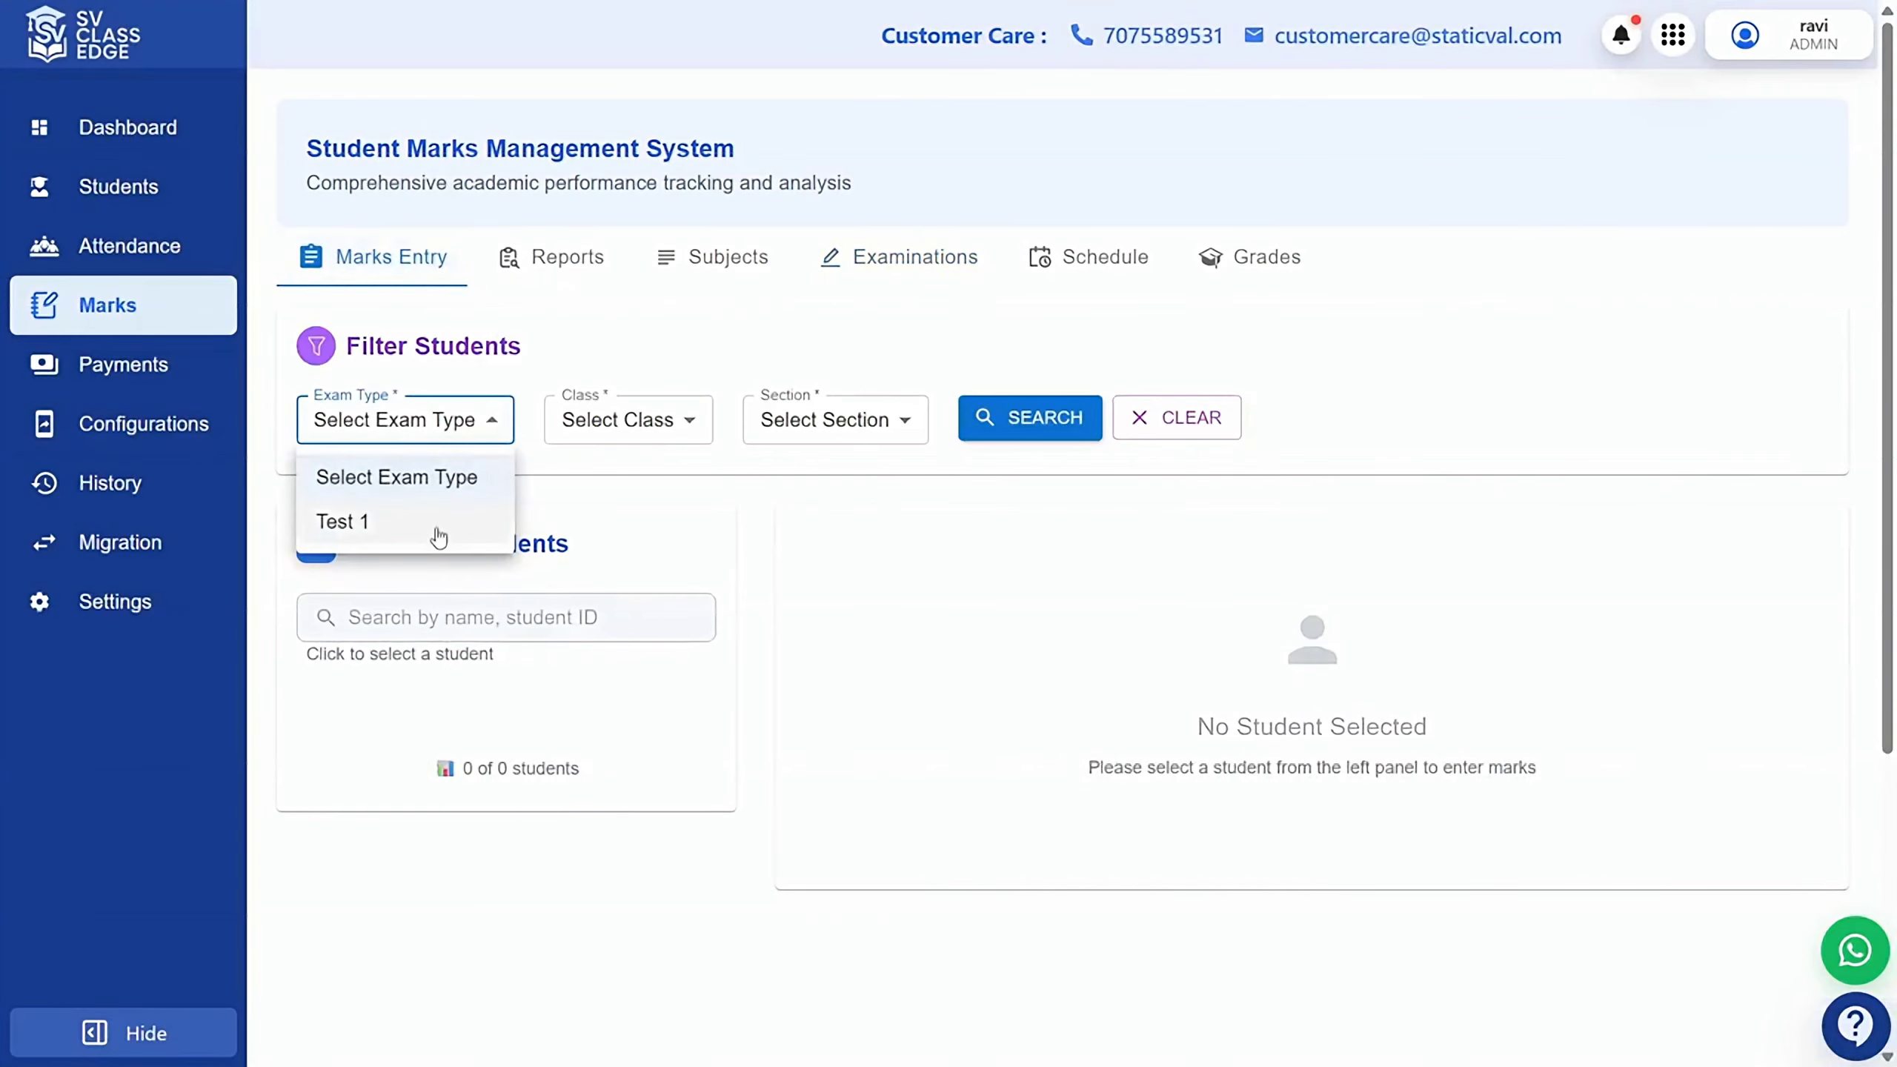
{"action": "left_click", "coordinate": [349, 527]}
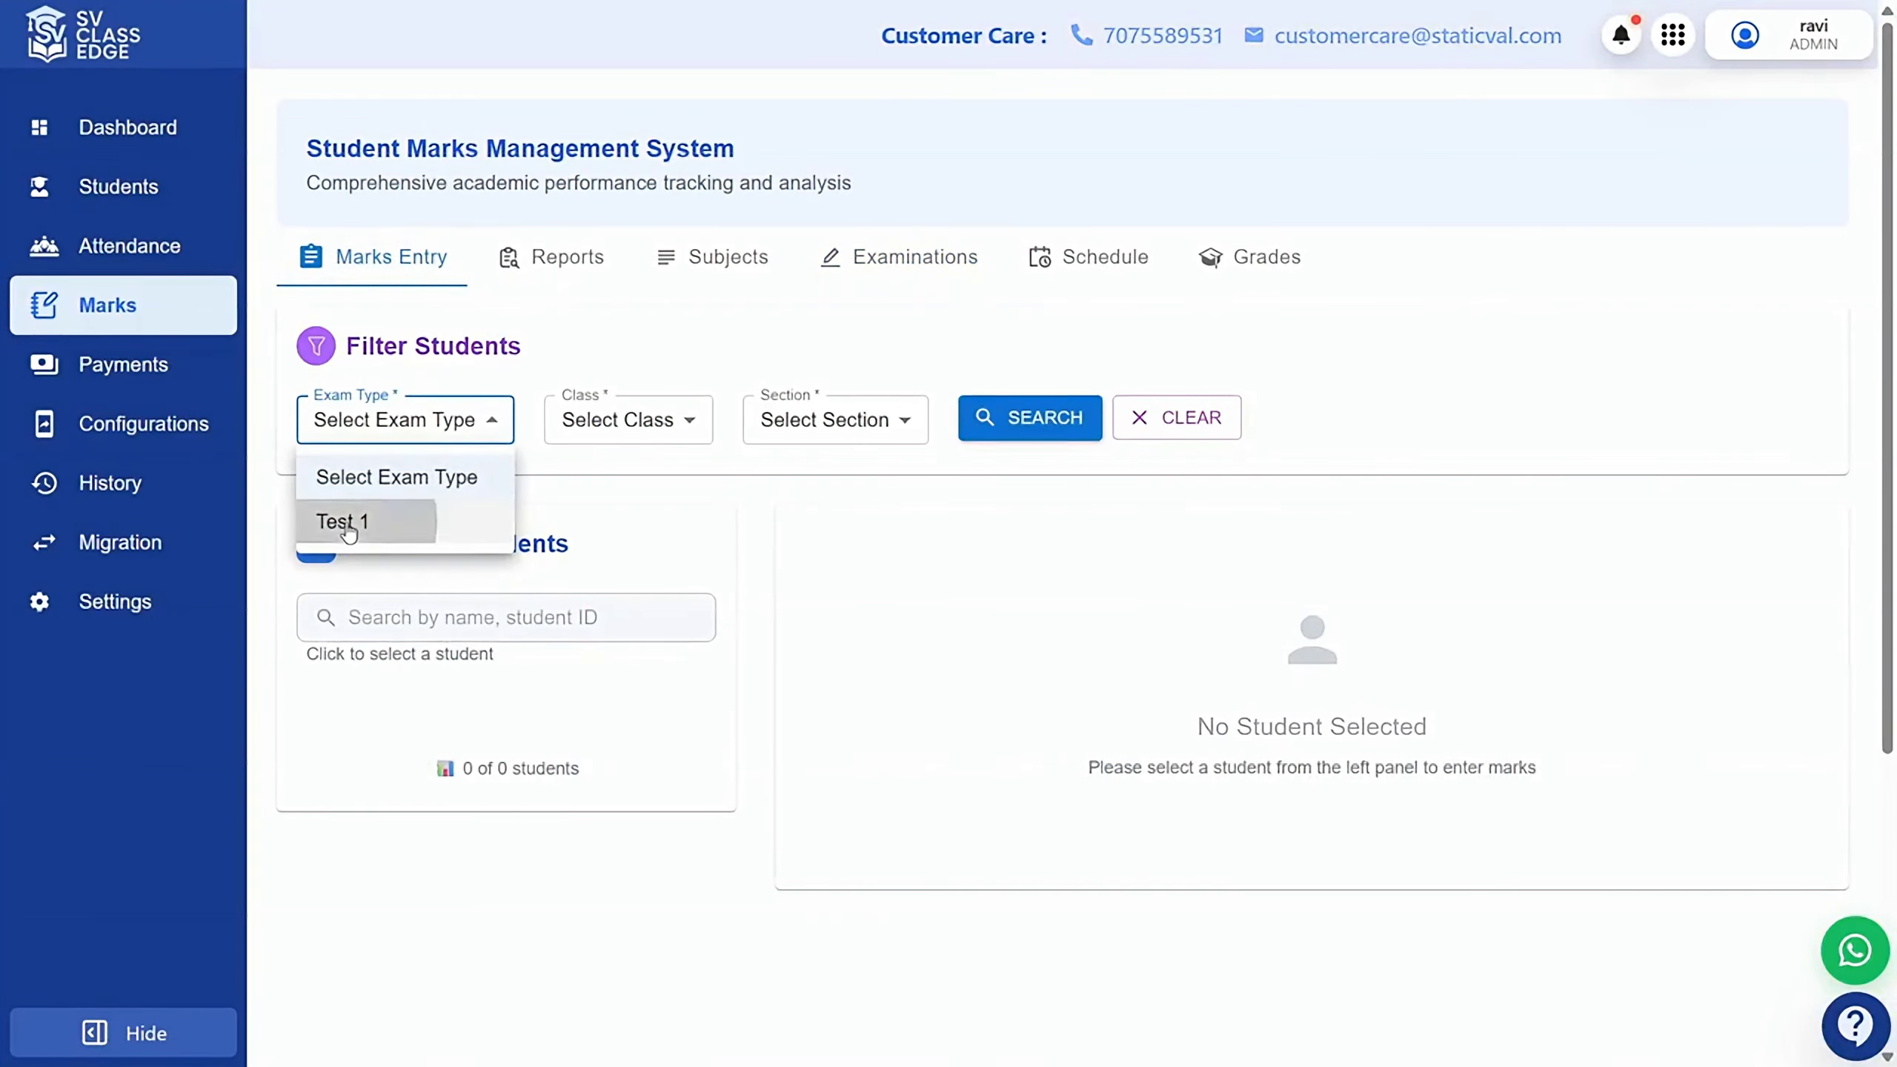
{"action": "left_click", "coordinate": [535, 437]}
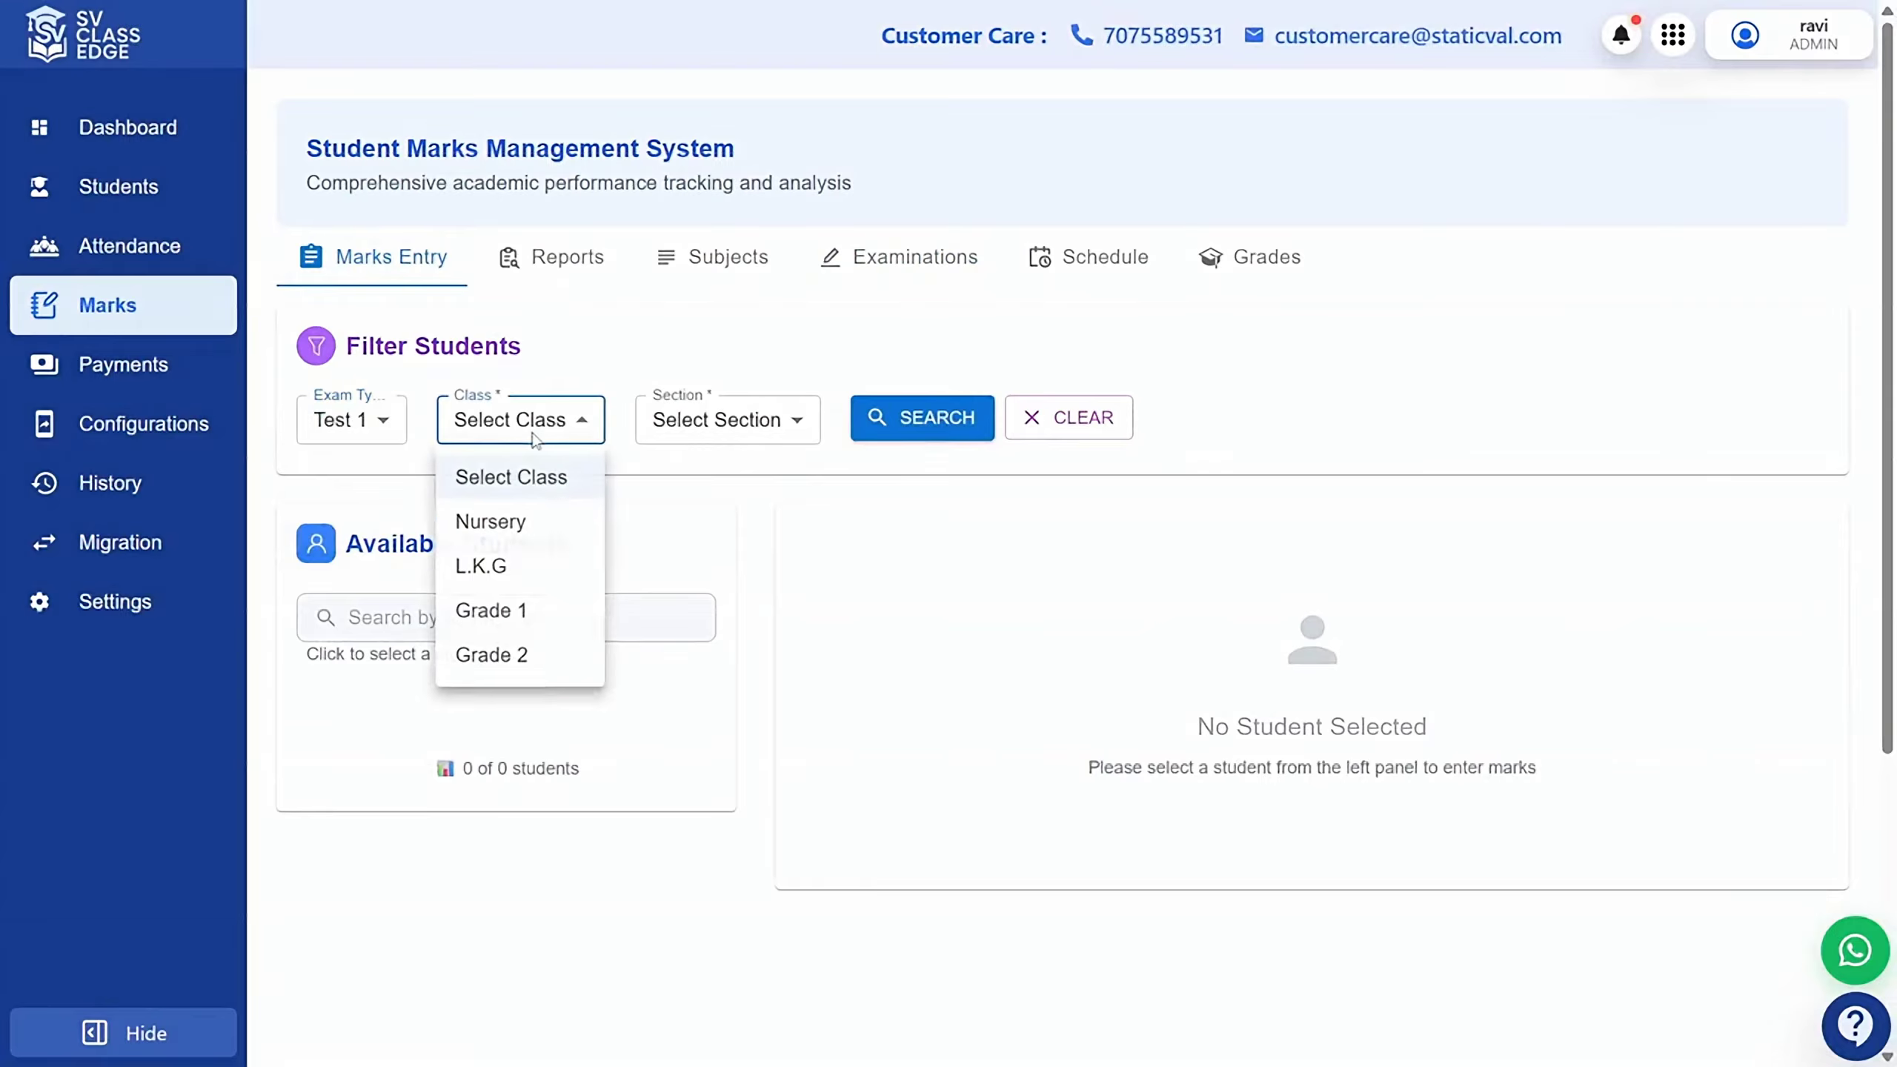
{"action": "left_click", "coordinate": [514, 611]}
{"action": "left_click", "coordinate": [672, 420]}
{"action": "left_click", "coordinate": [701, 527]}
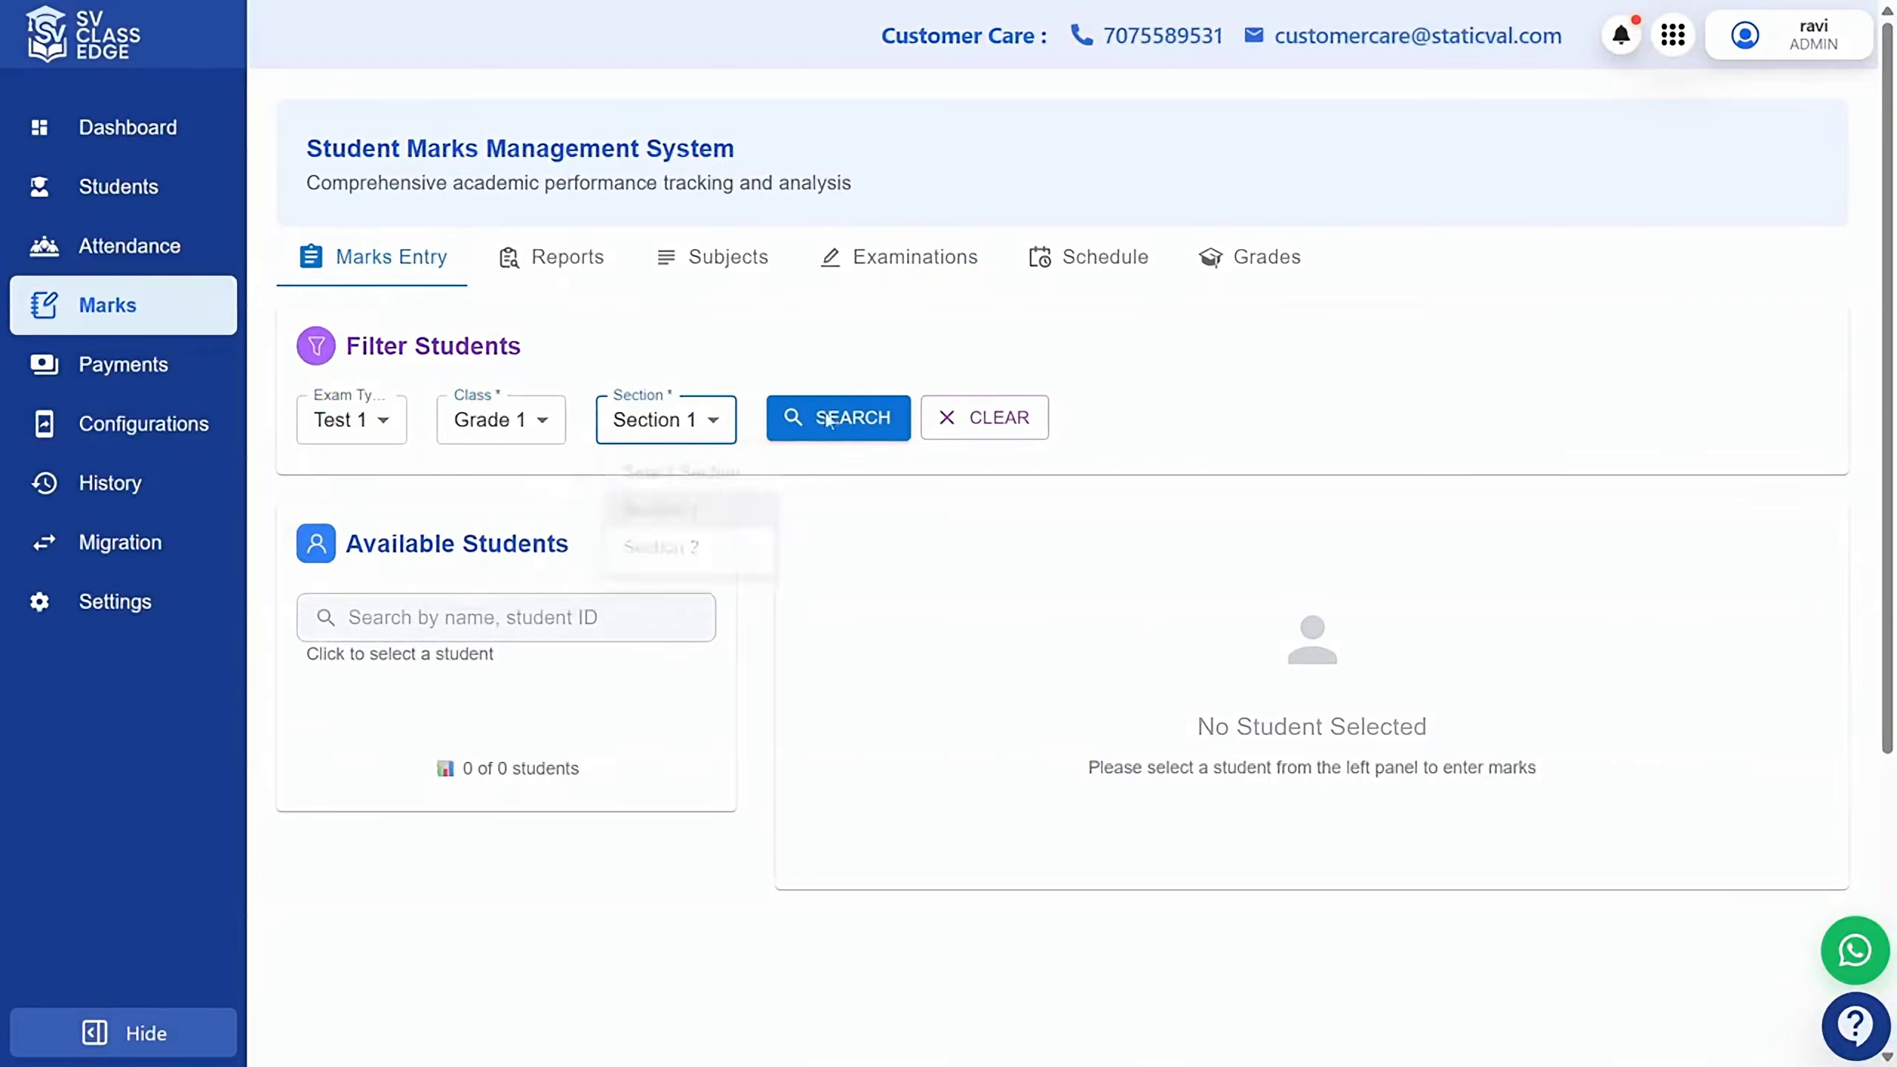
{"action": "left_click", "coordinate": [848, 421]}
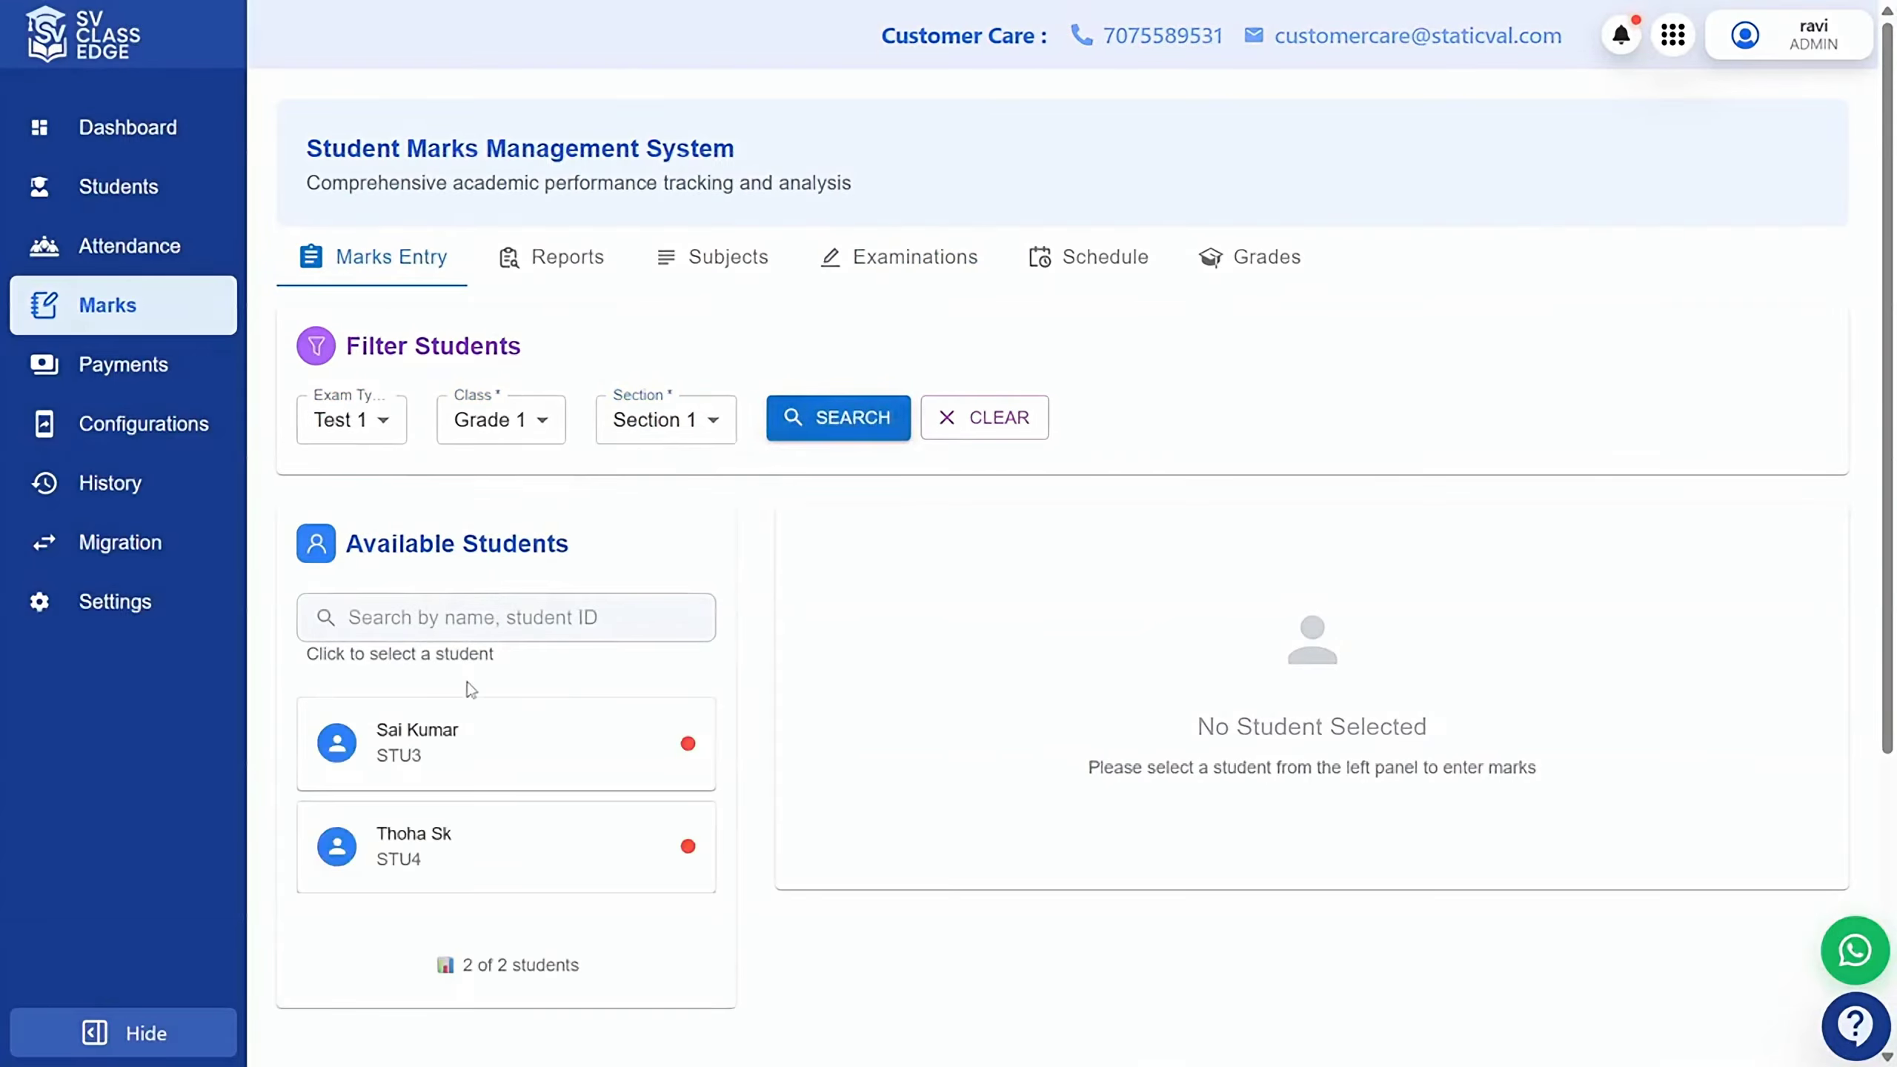
Select the first student found and examine the Subject-wise Marks Entry table for the exam.
{"action": "scroll", "coordinate": [469, 688], "scroll_direction": "down", "scroll_amount": 3}
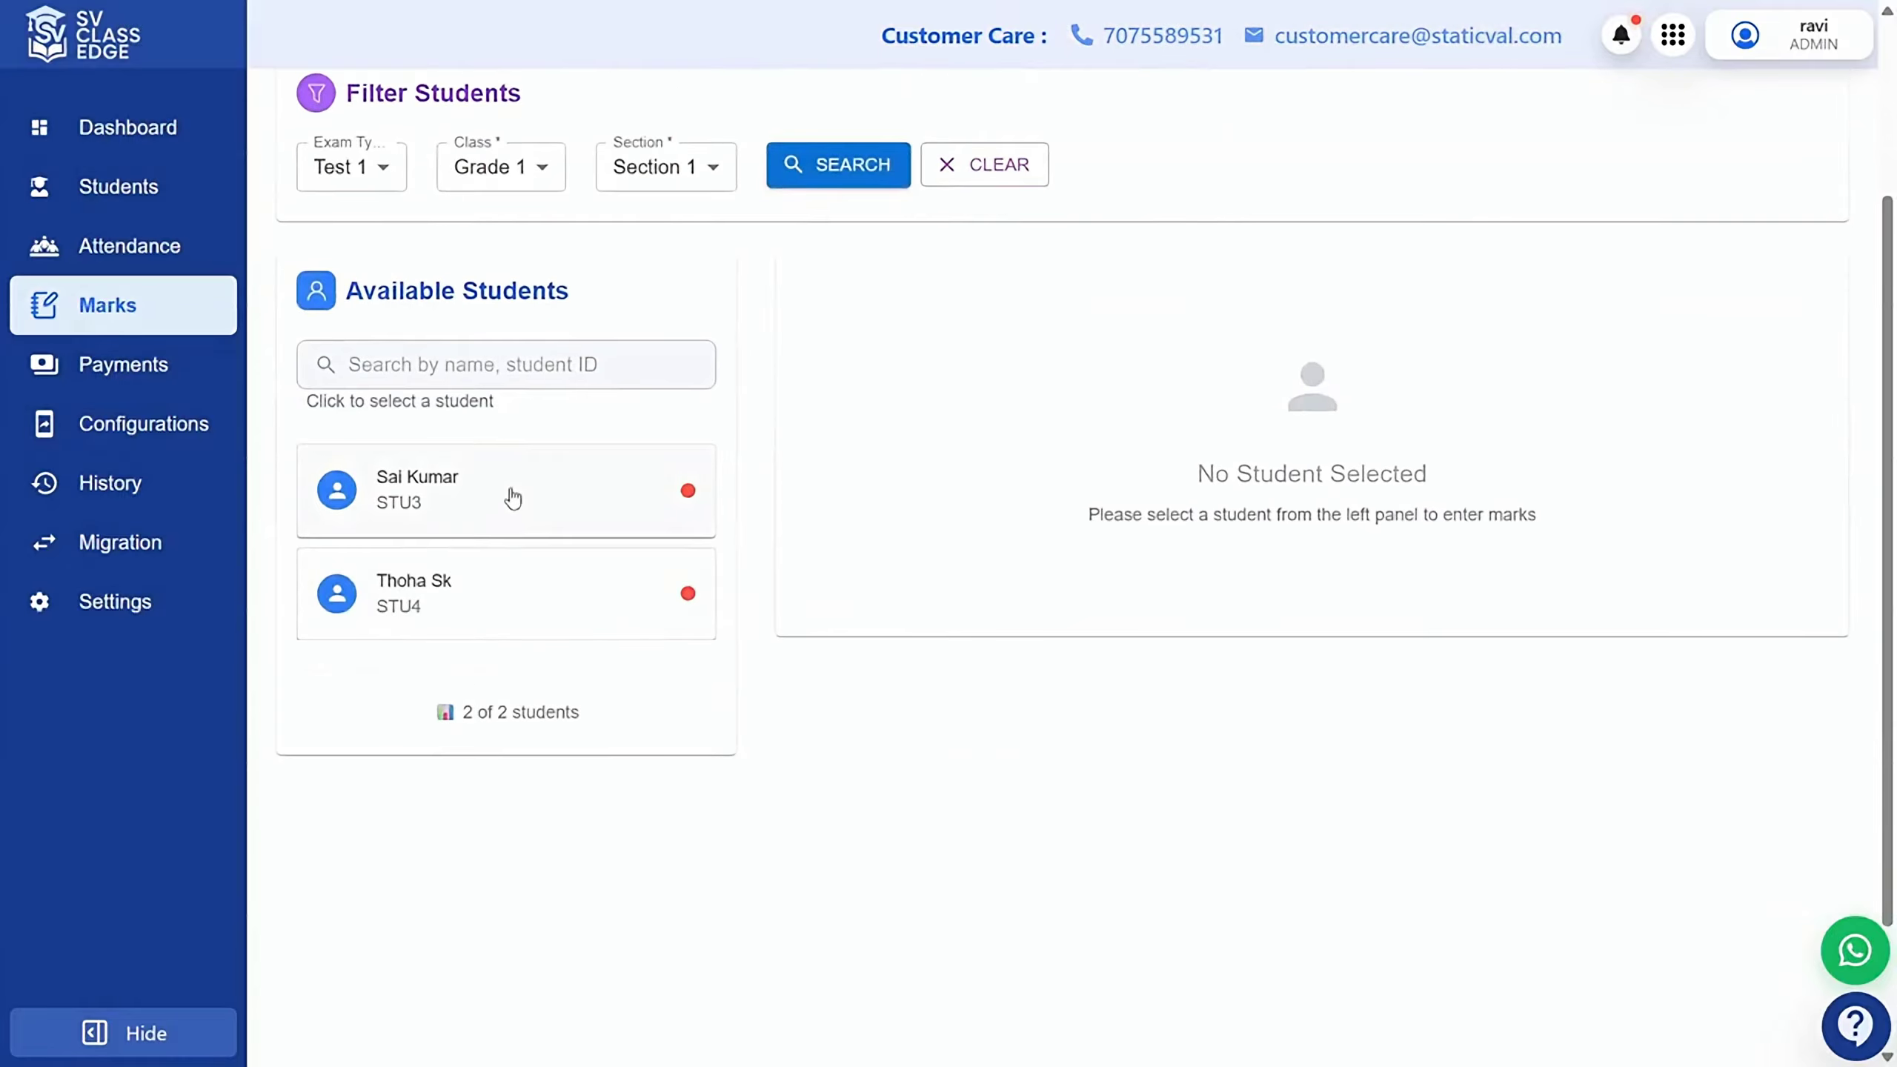
{"action": "scroll", "coordinate": [507, 492], "scroll_direction": "up", "scroll_amount": 2}
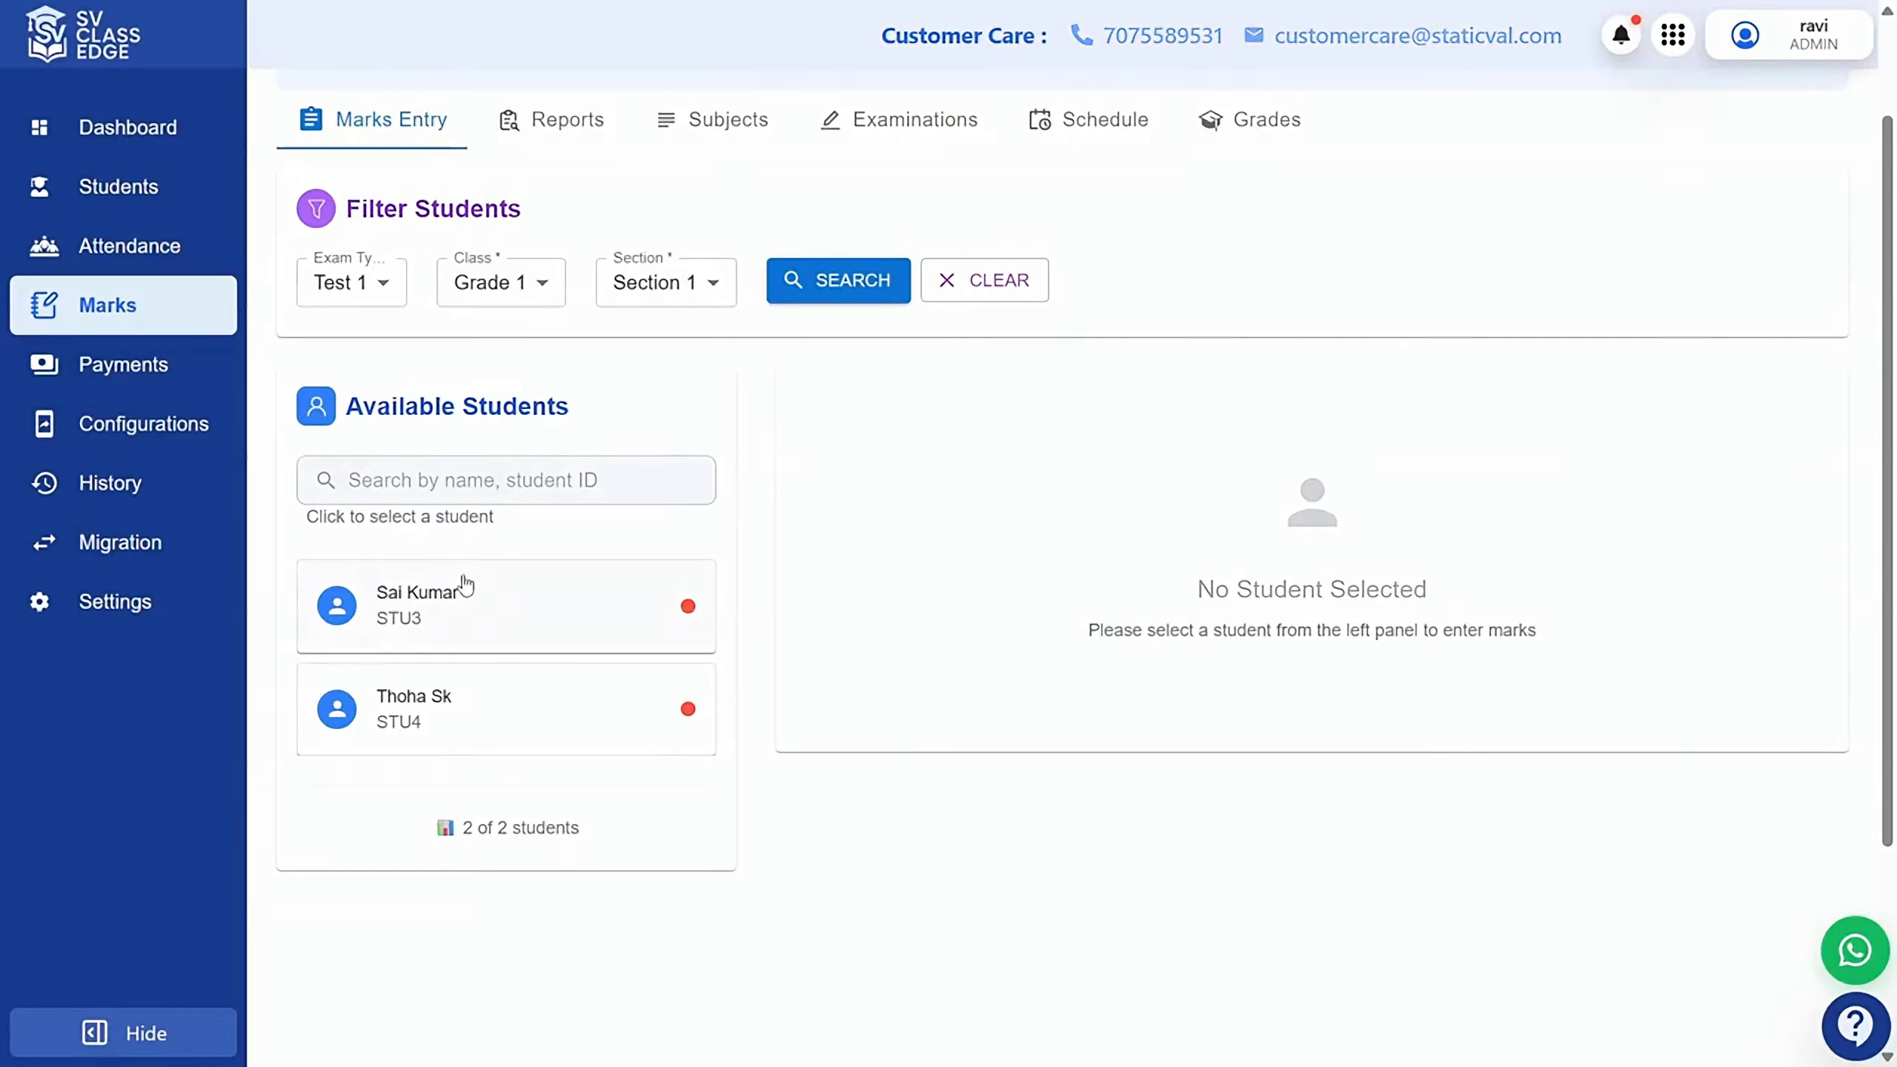
{"action": "left_click", "coordinate": [432, 607]}
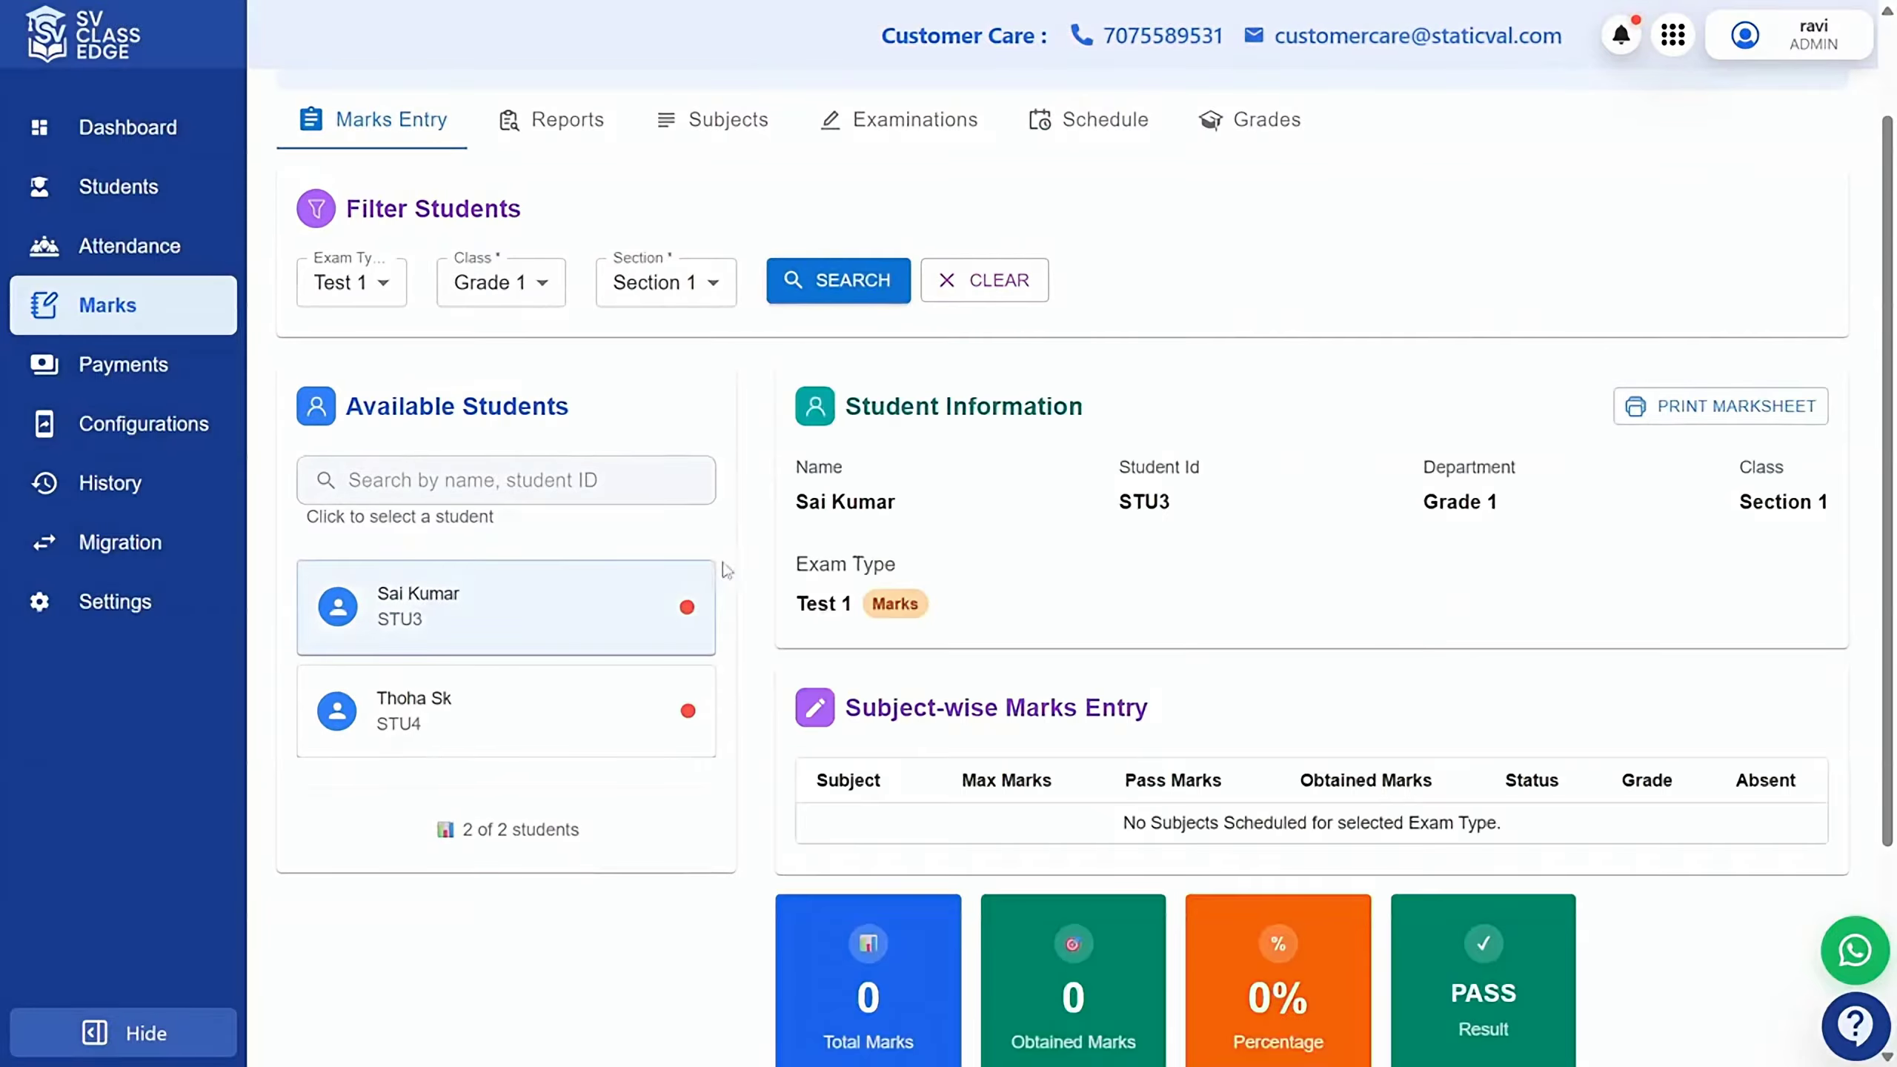
{"action": "scroll", "coordinate": [1139, 556], "scroll_direction": "down", "scroll_amount": 3}
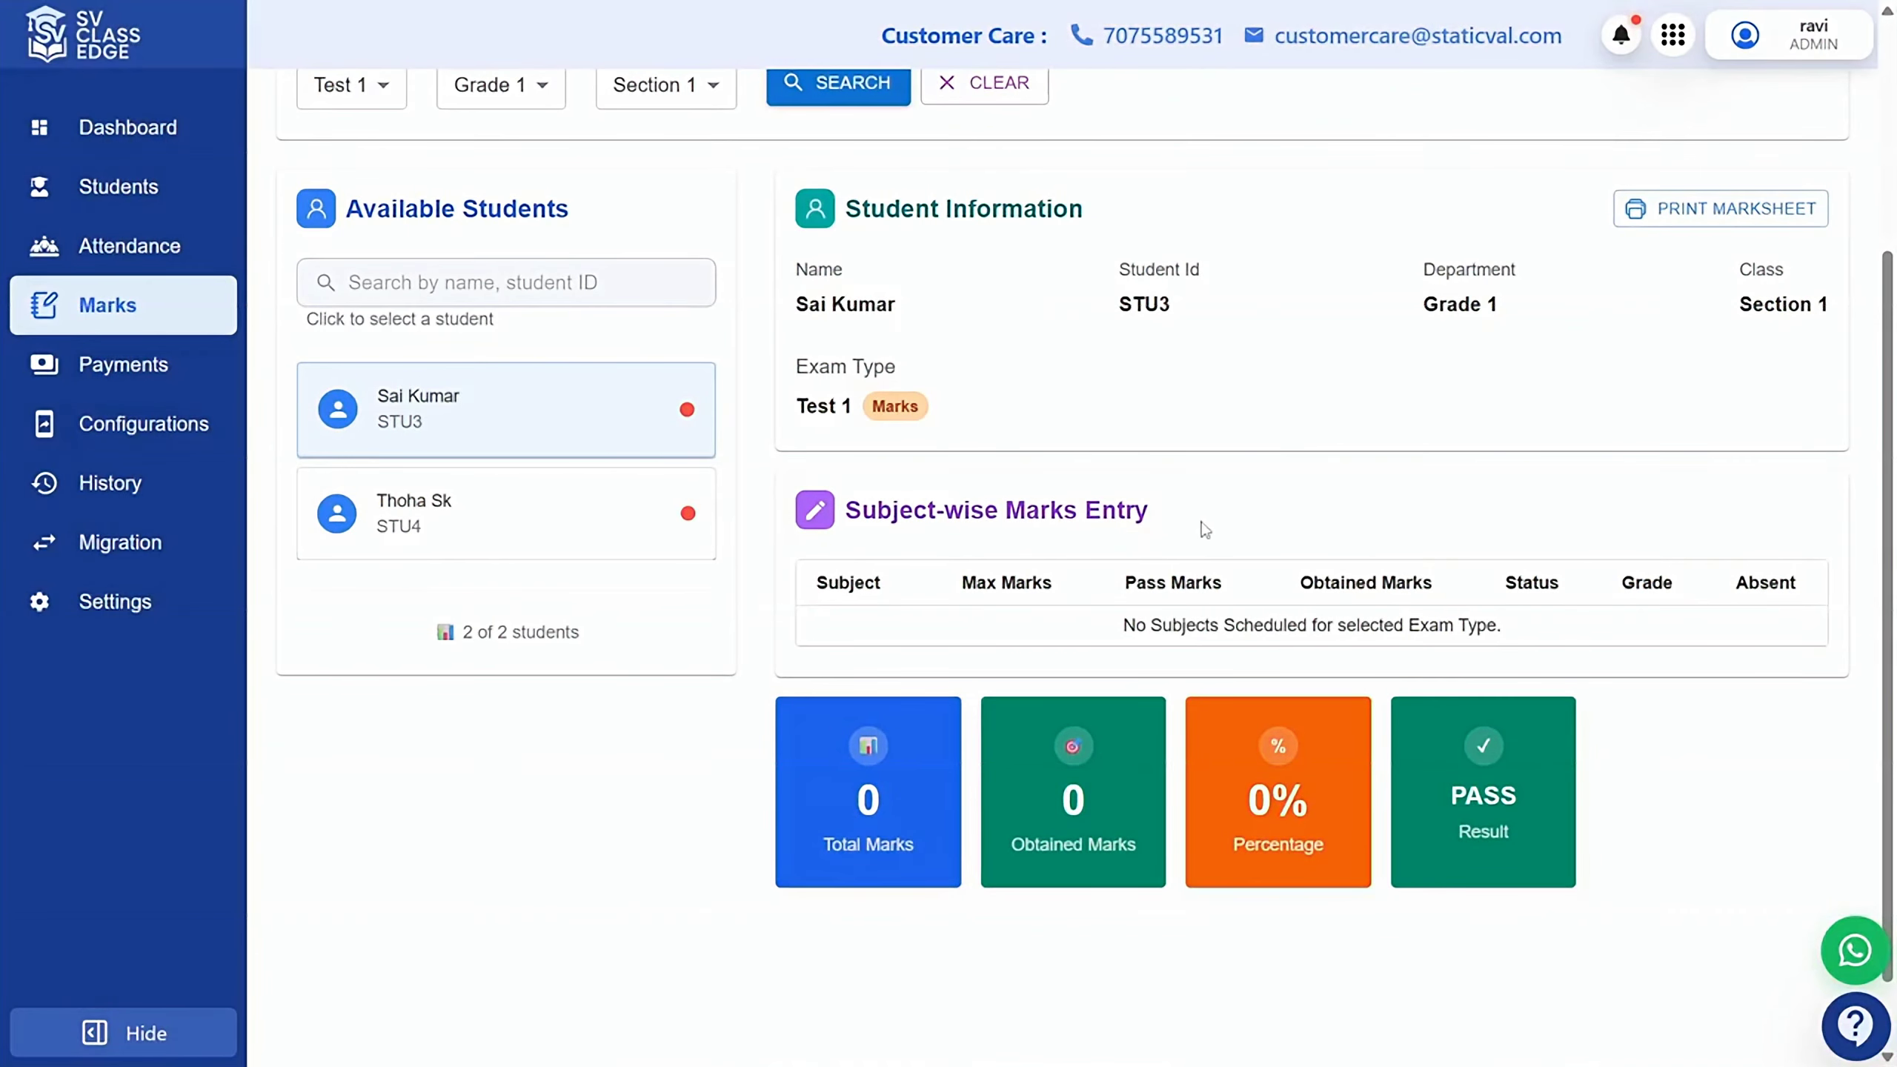
{"action": "left_click_drag", "start_coordinate": [1119, 618], "coordinate": [1511, 625]}
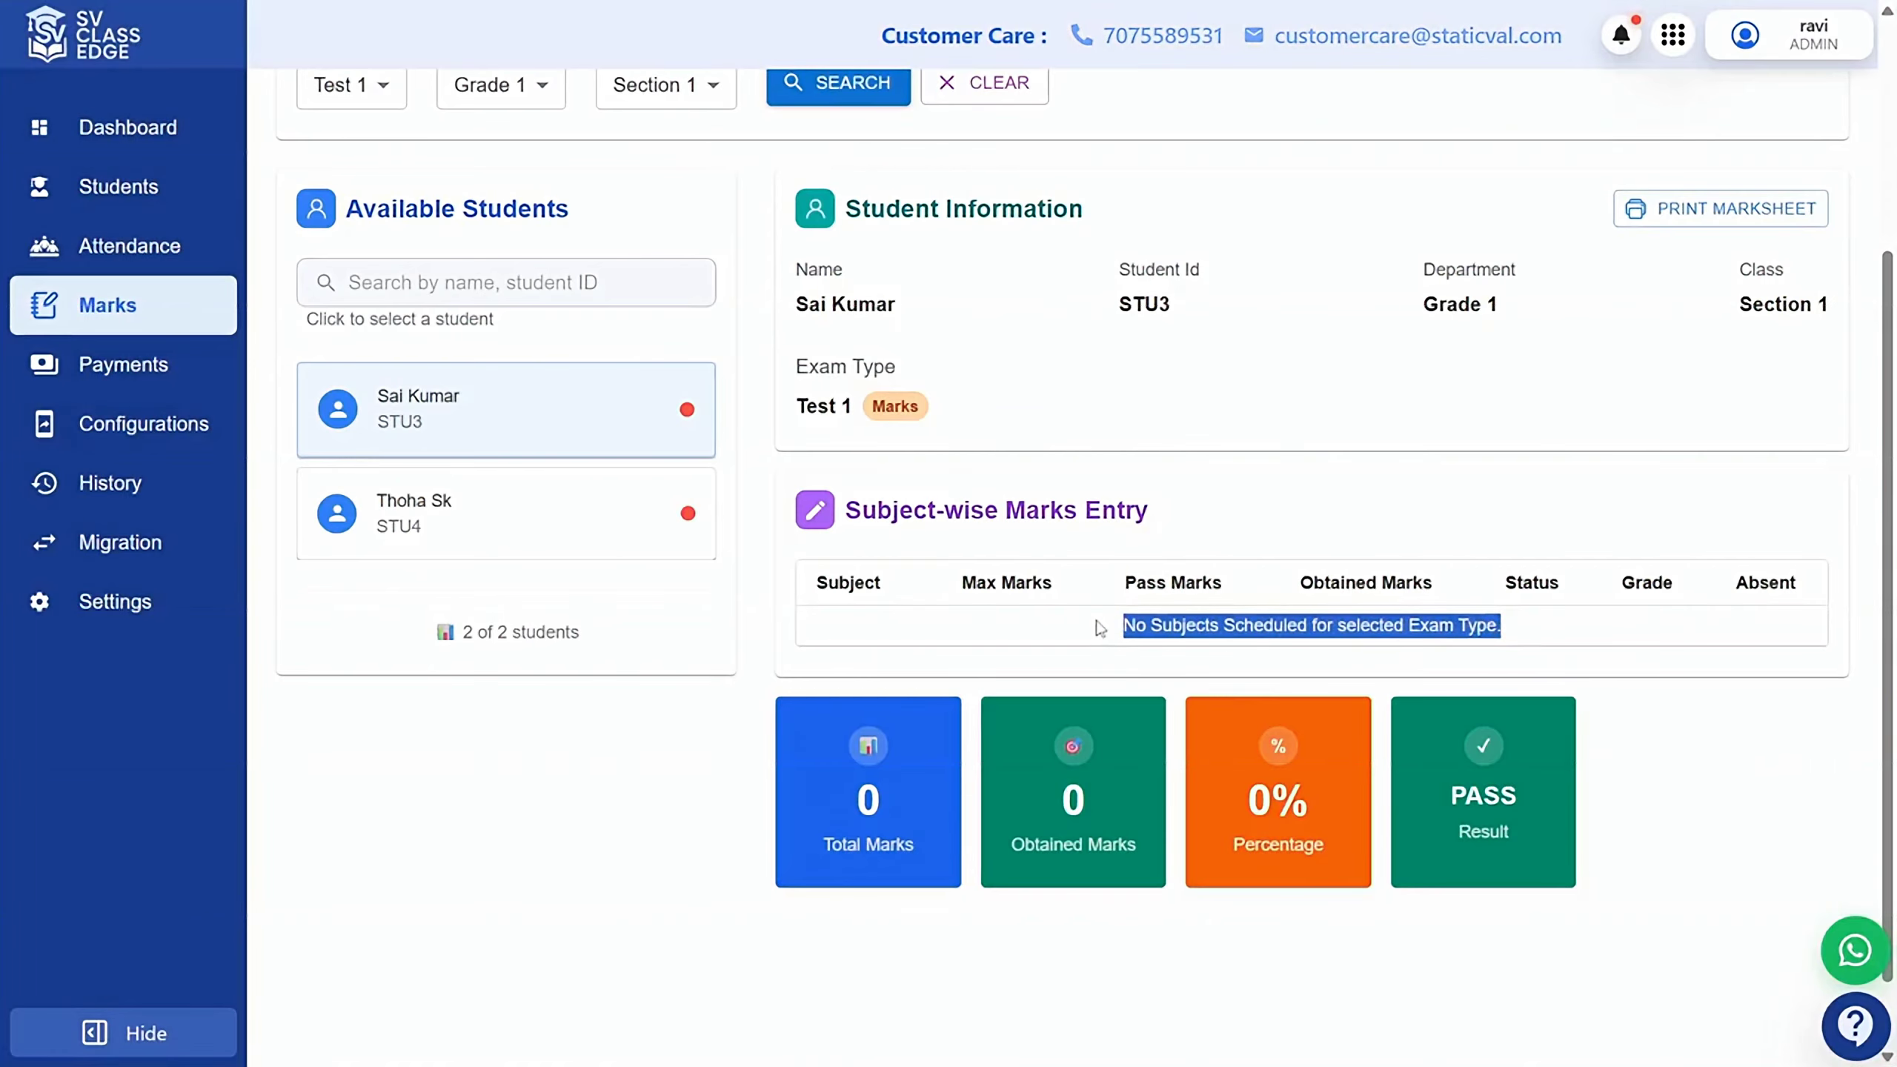
{"action": "scroll", "coordinate": [1092, 629], "scroll_direction": "up", "scroll_amount": 2}
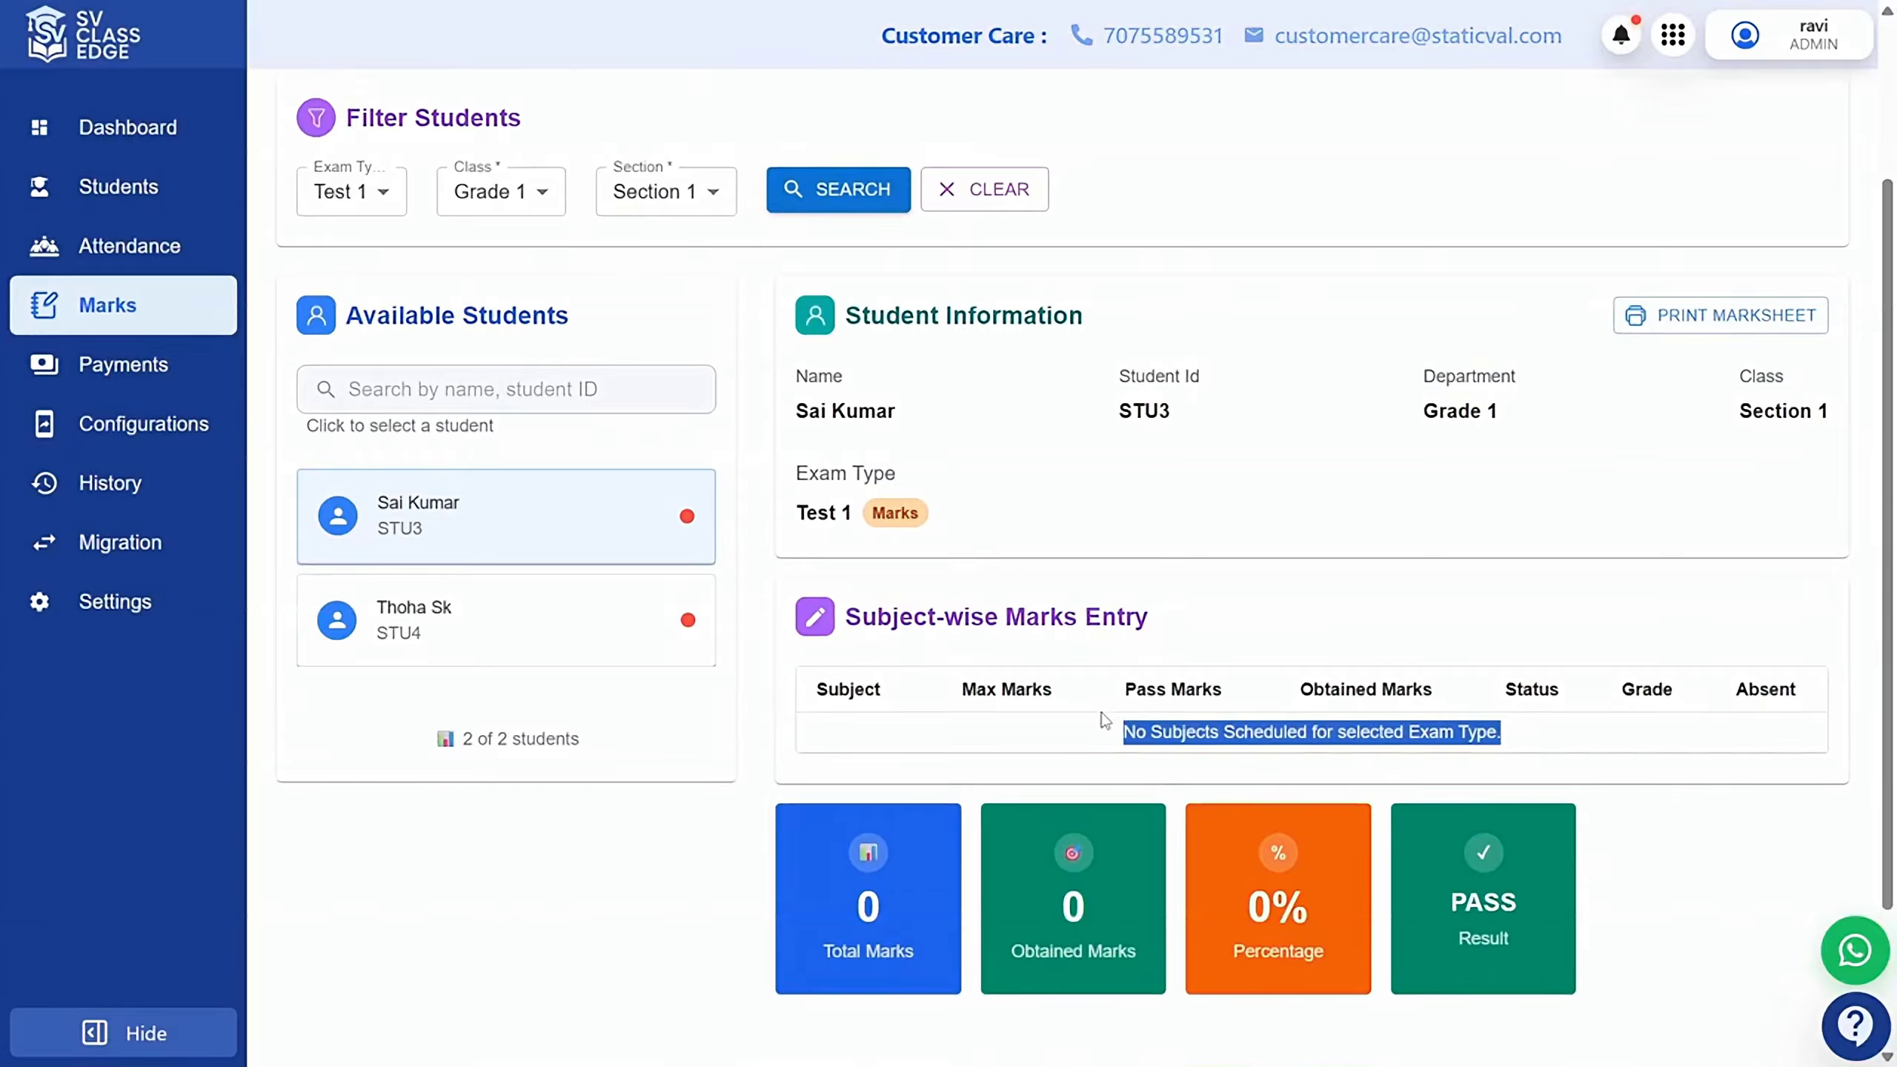
{"action": "left_click", "coordinate": [1088, 732]}
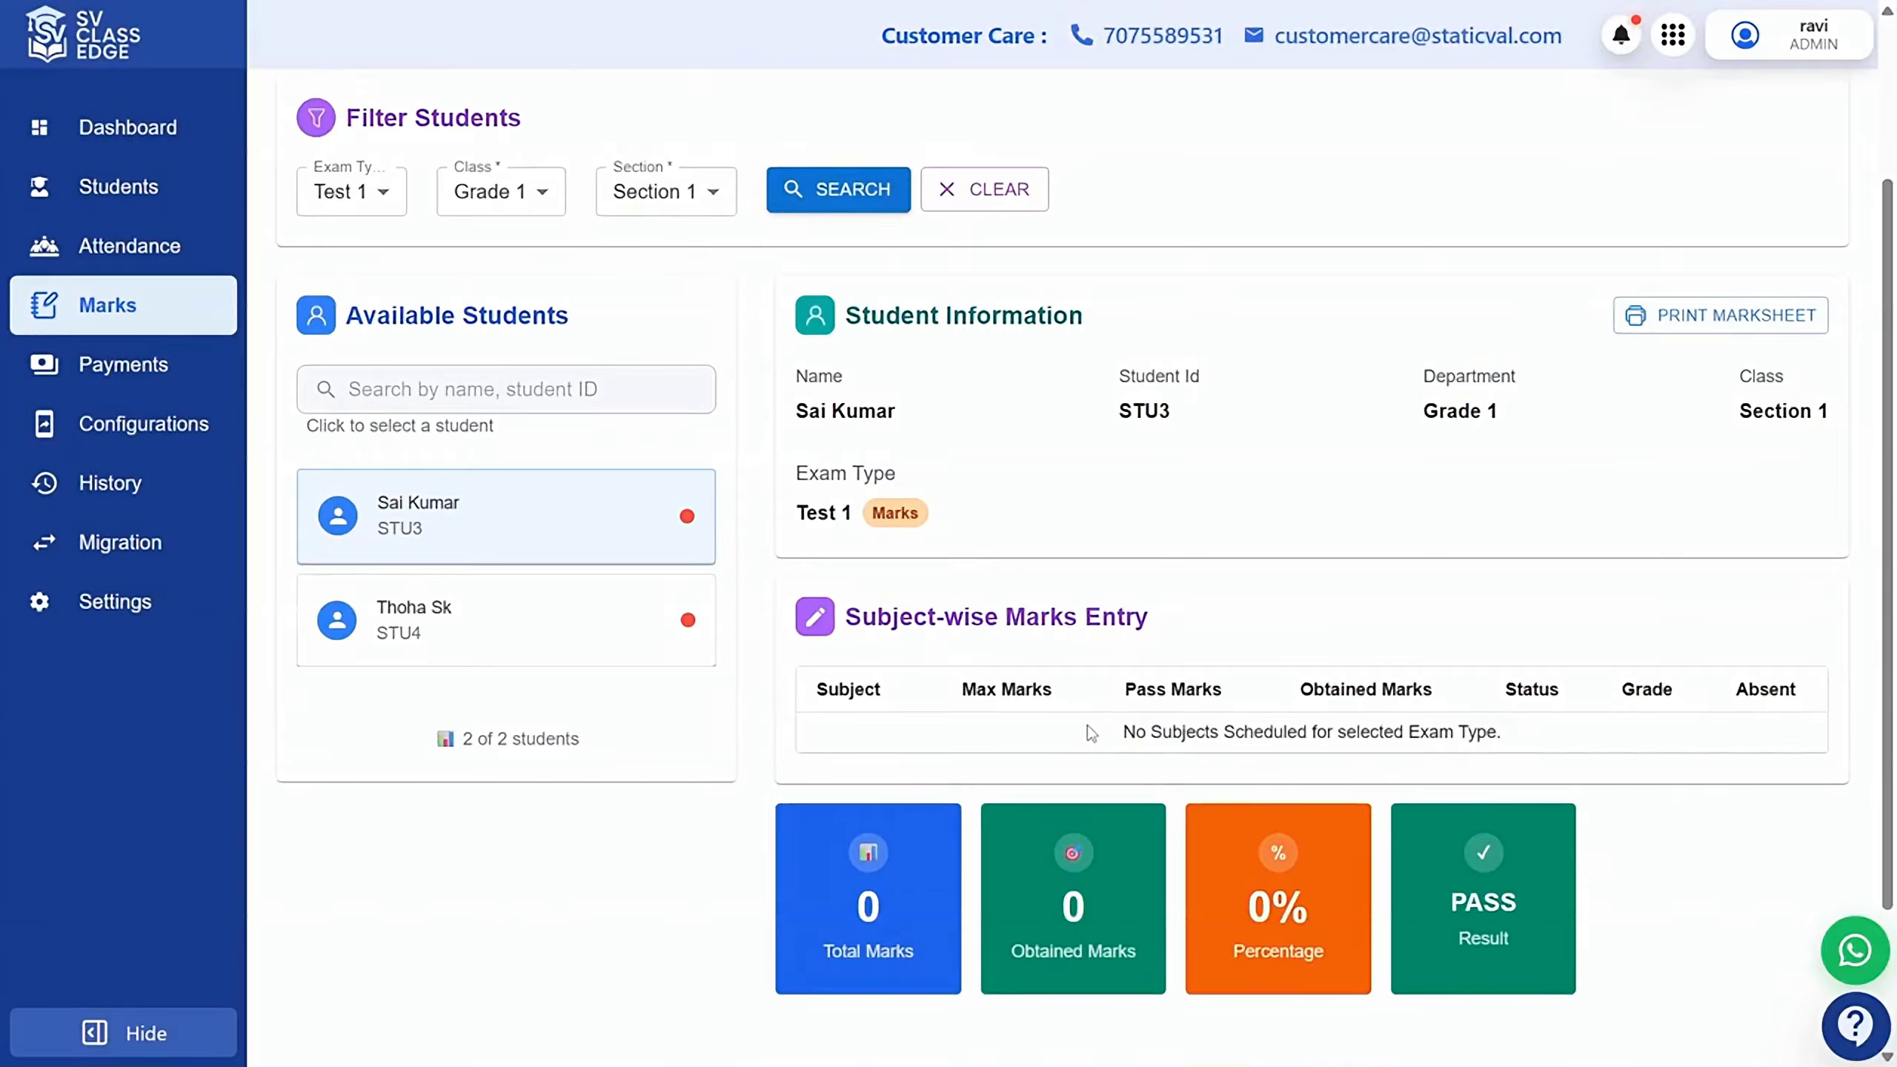
{"action": "scroll", "coordinate": [1089, 732], "scroll_direction": "up", "scroll_amount": 3}
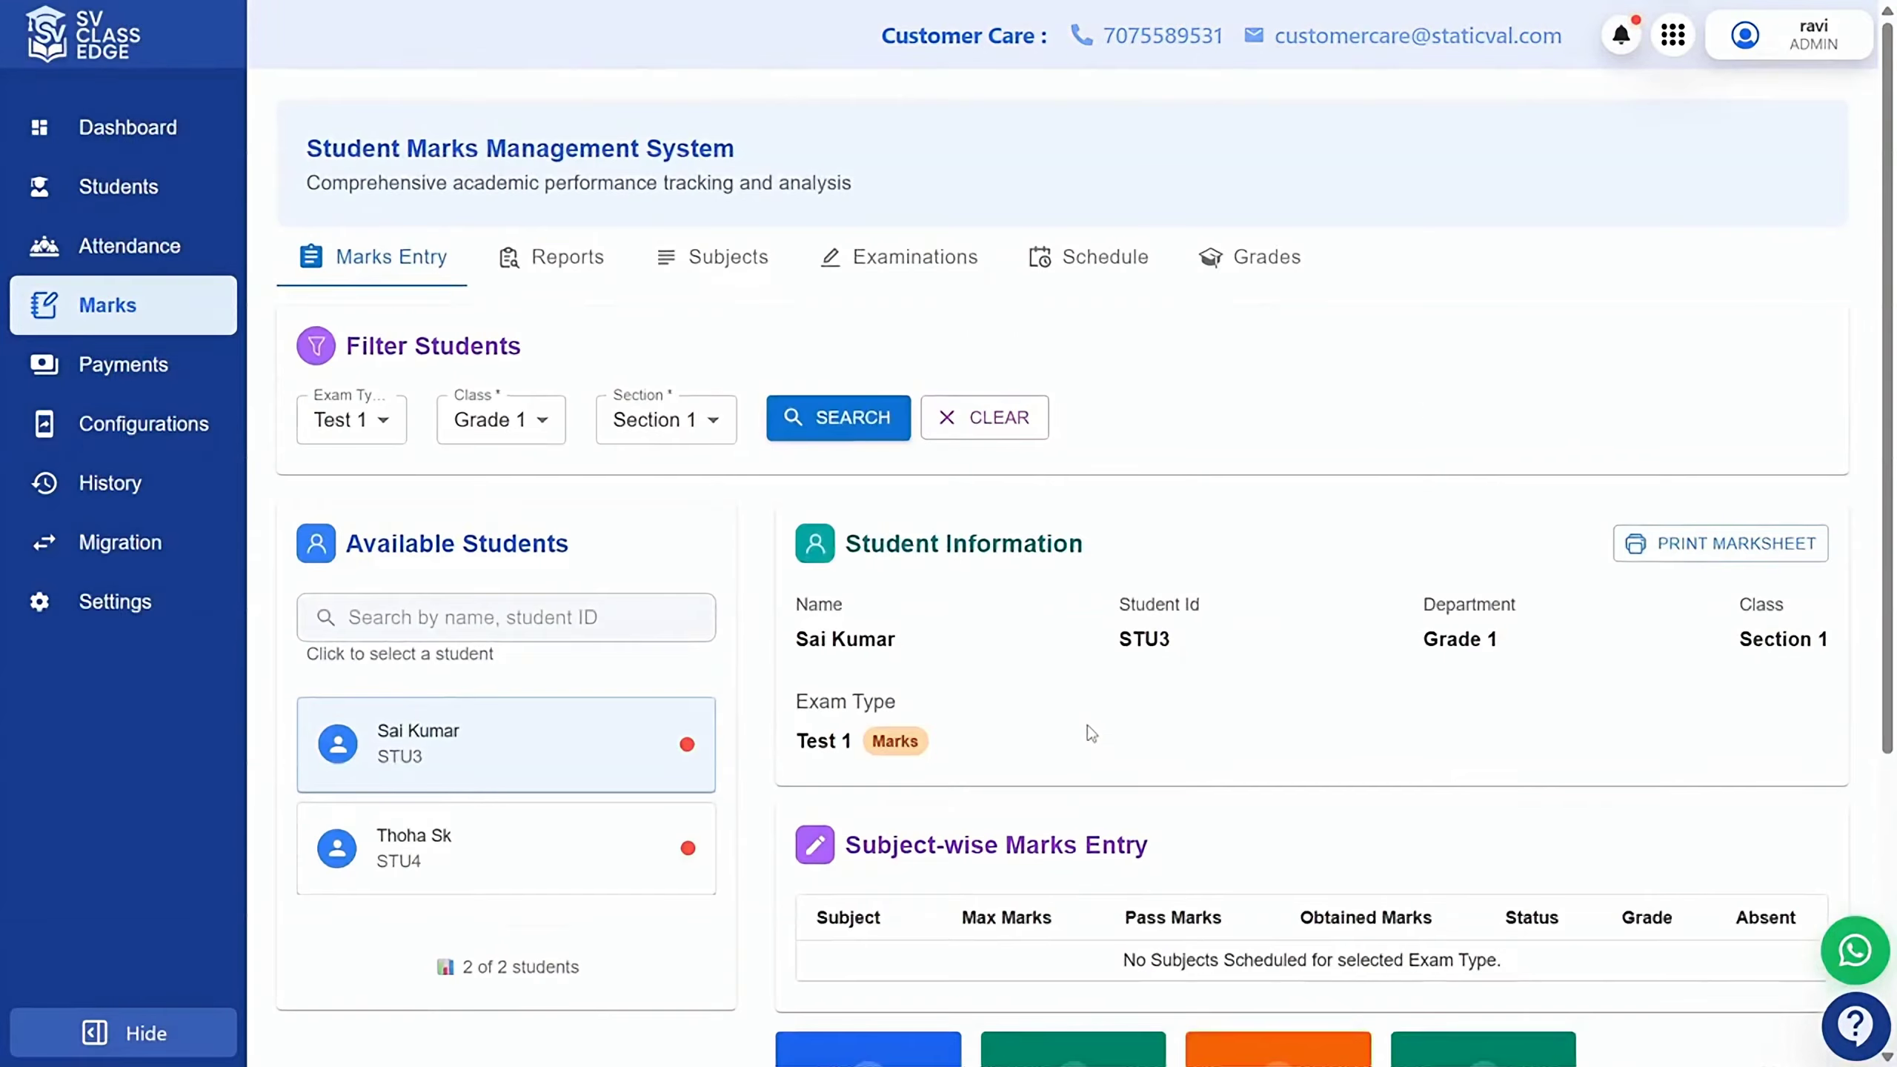
Start scheduling a new examination with exam type Test 1 and subject Telugu.
{"action": "left_click", "coordinate": [1083, 270]}
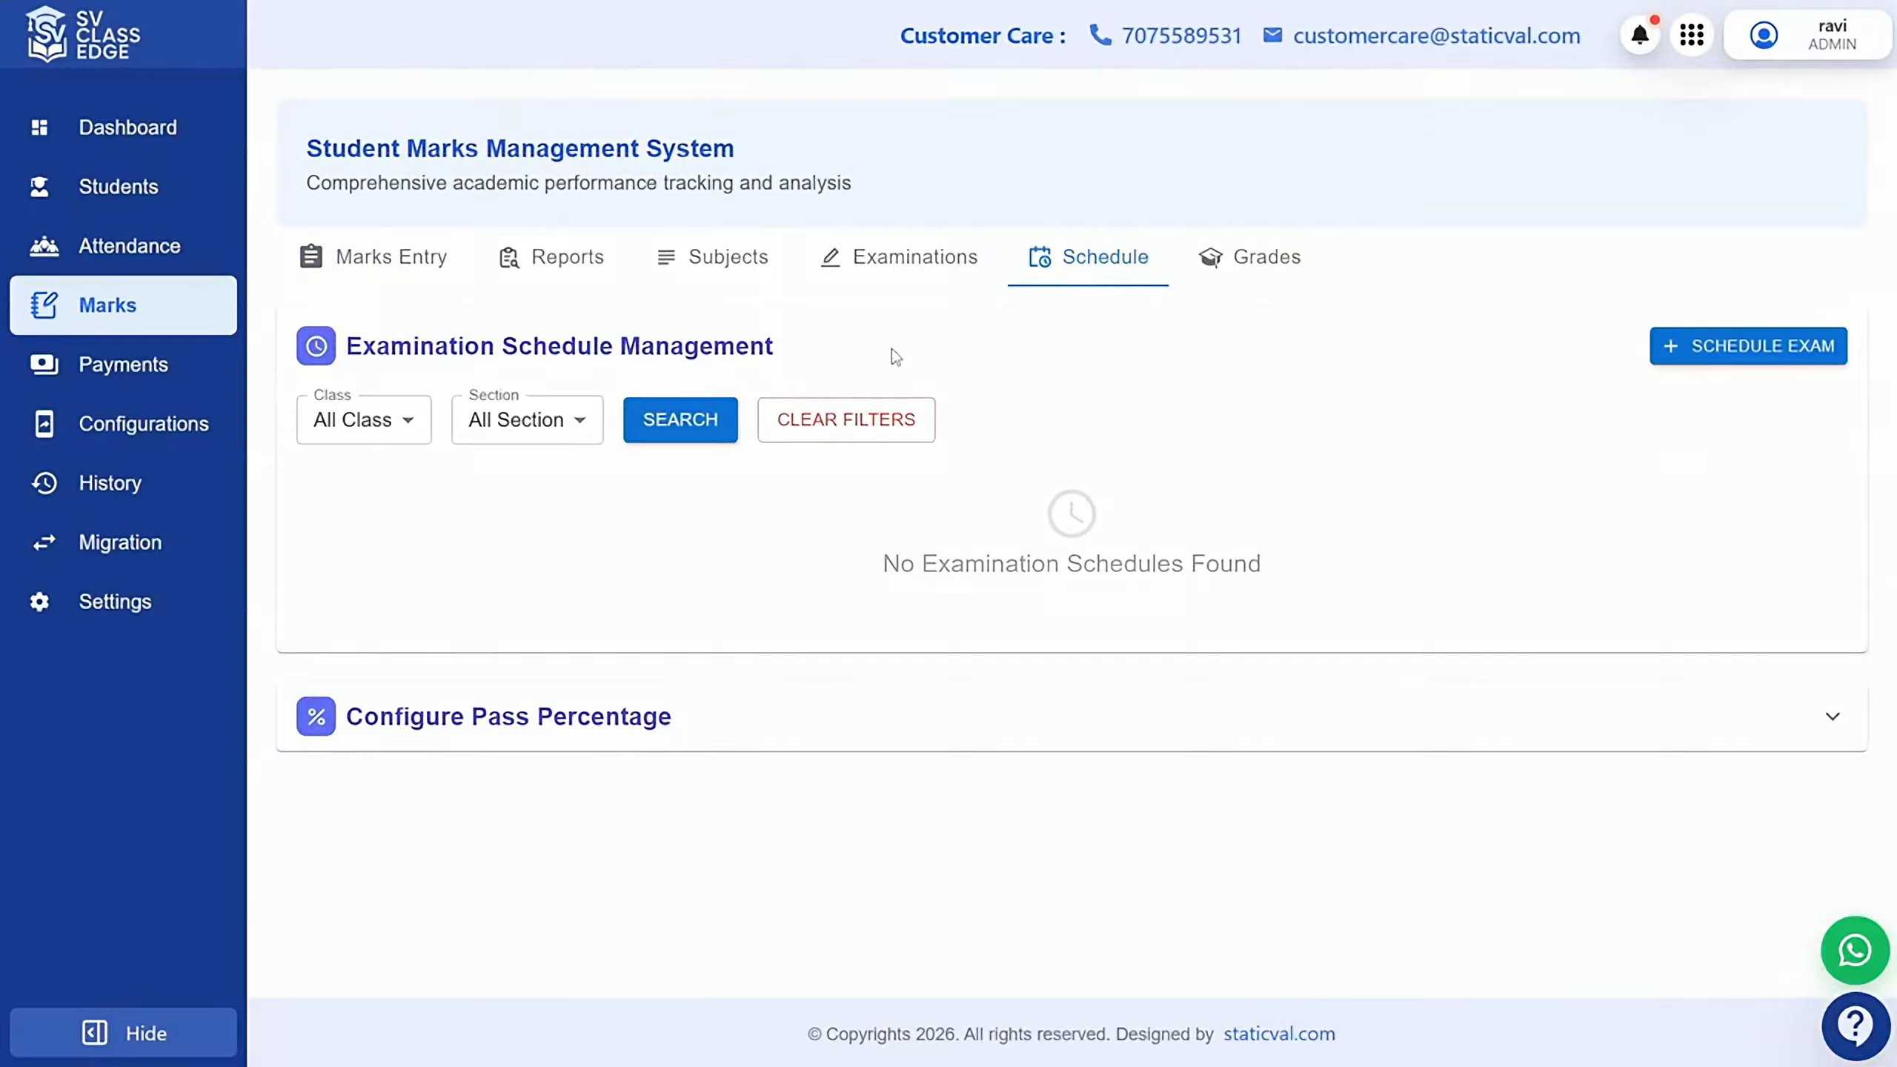
{"action": "left_click", "coordinate": [1734, 359]}
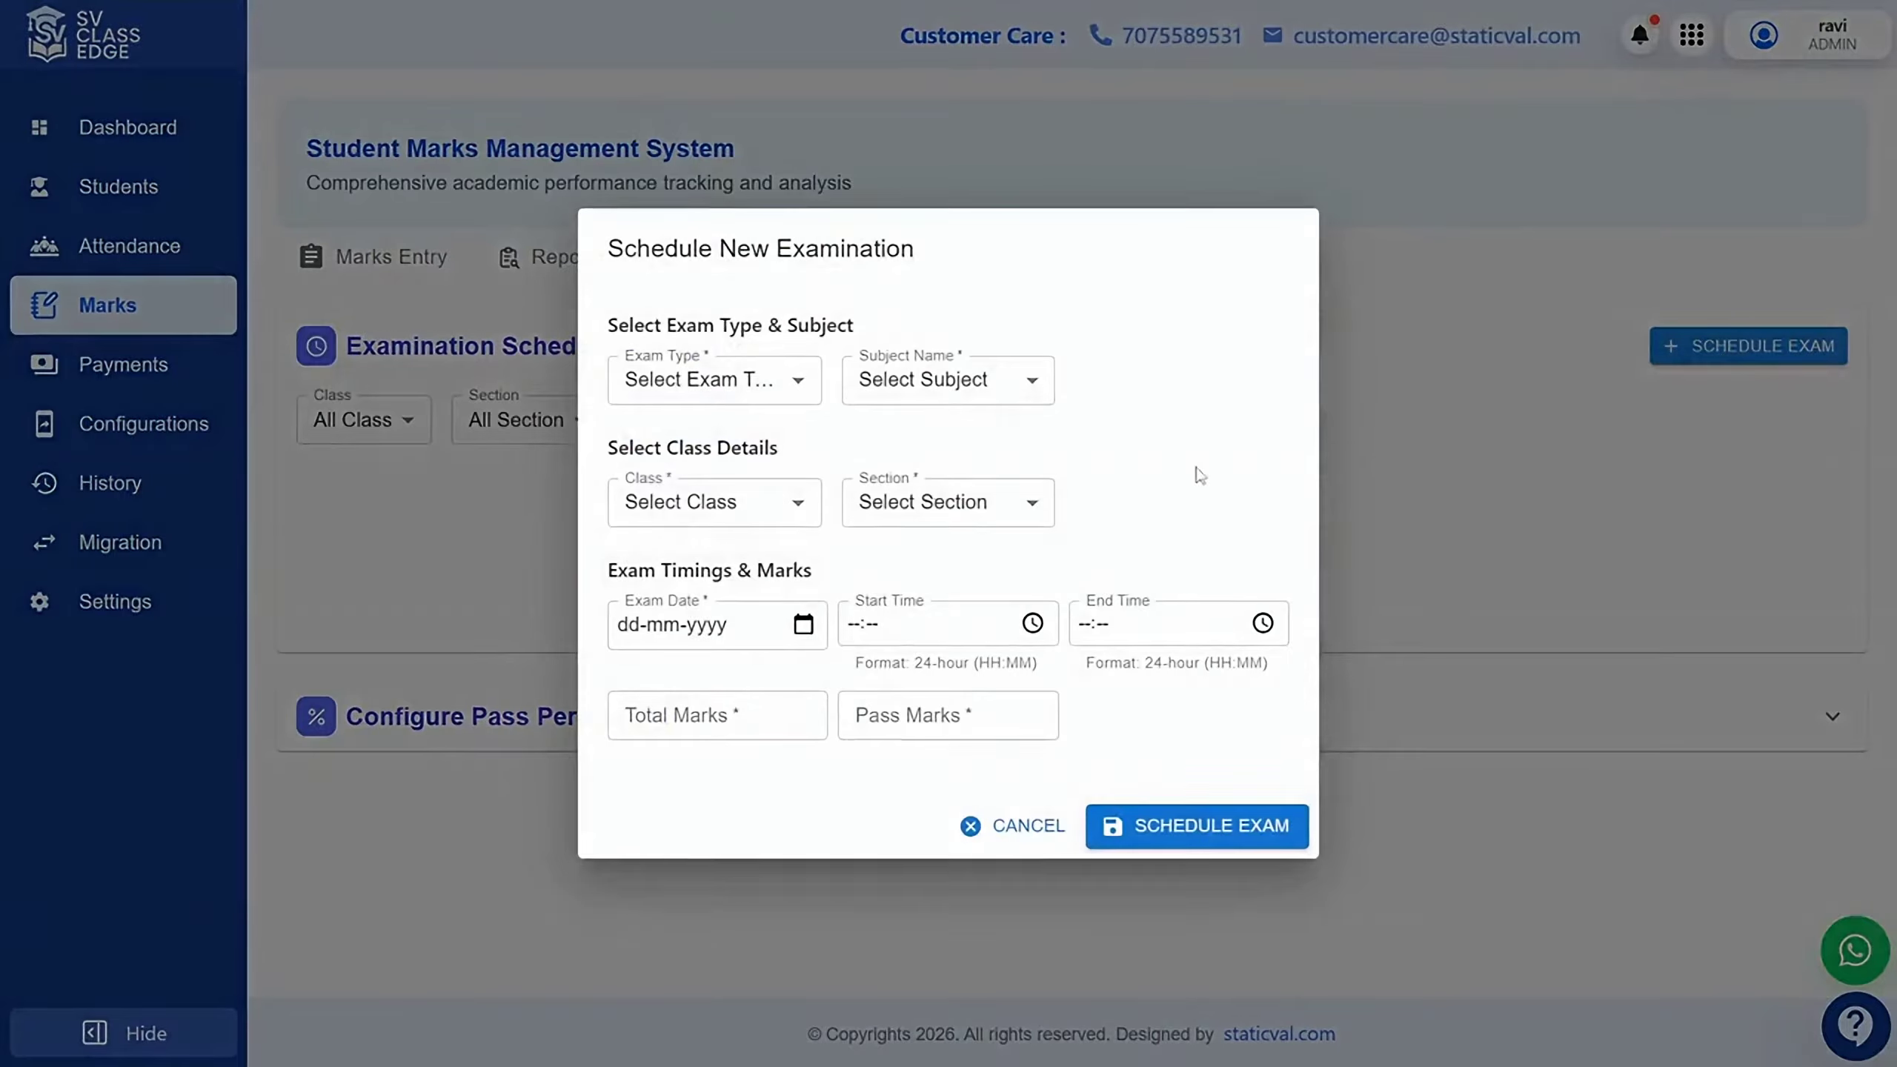
{"action": "left_click", "coordinate": [744, 395]}
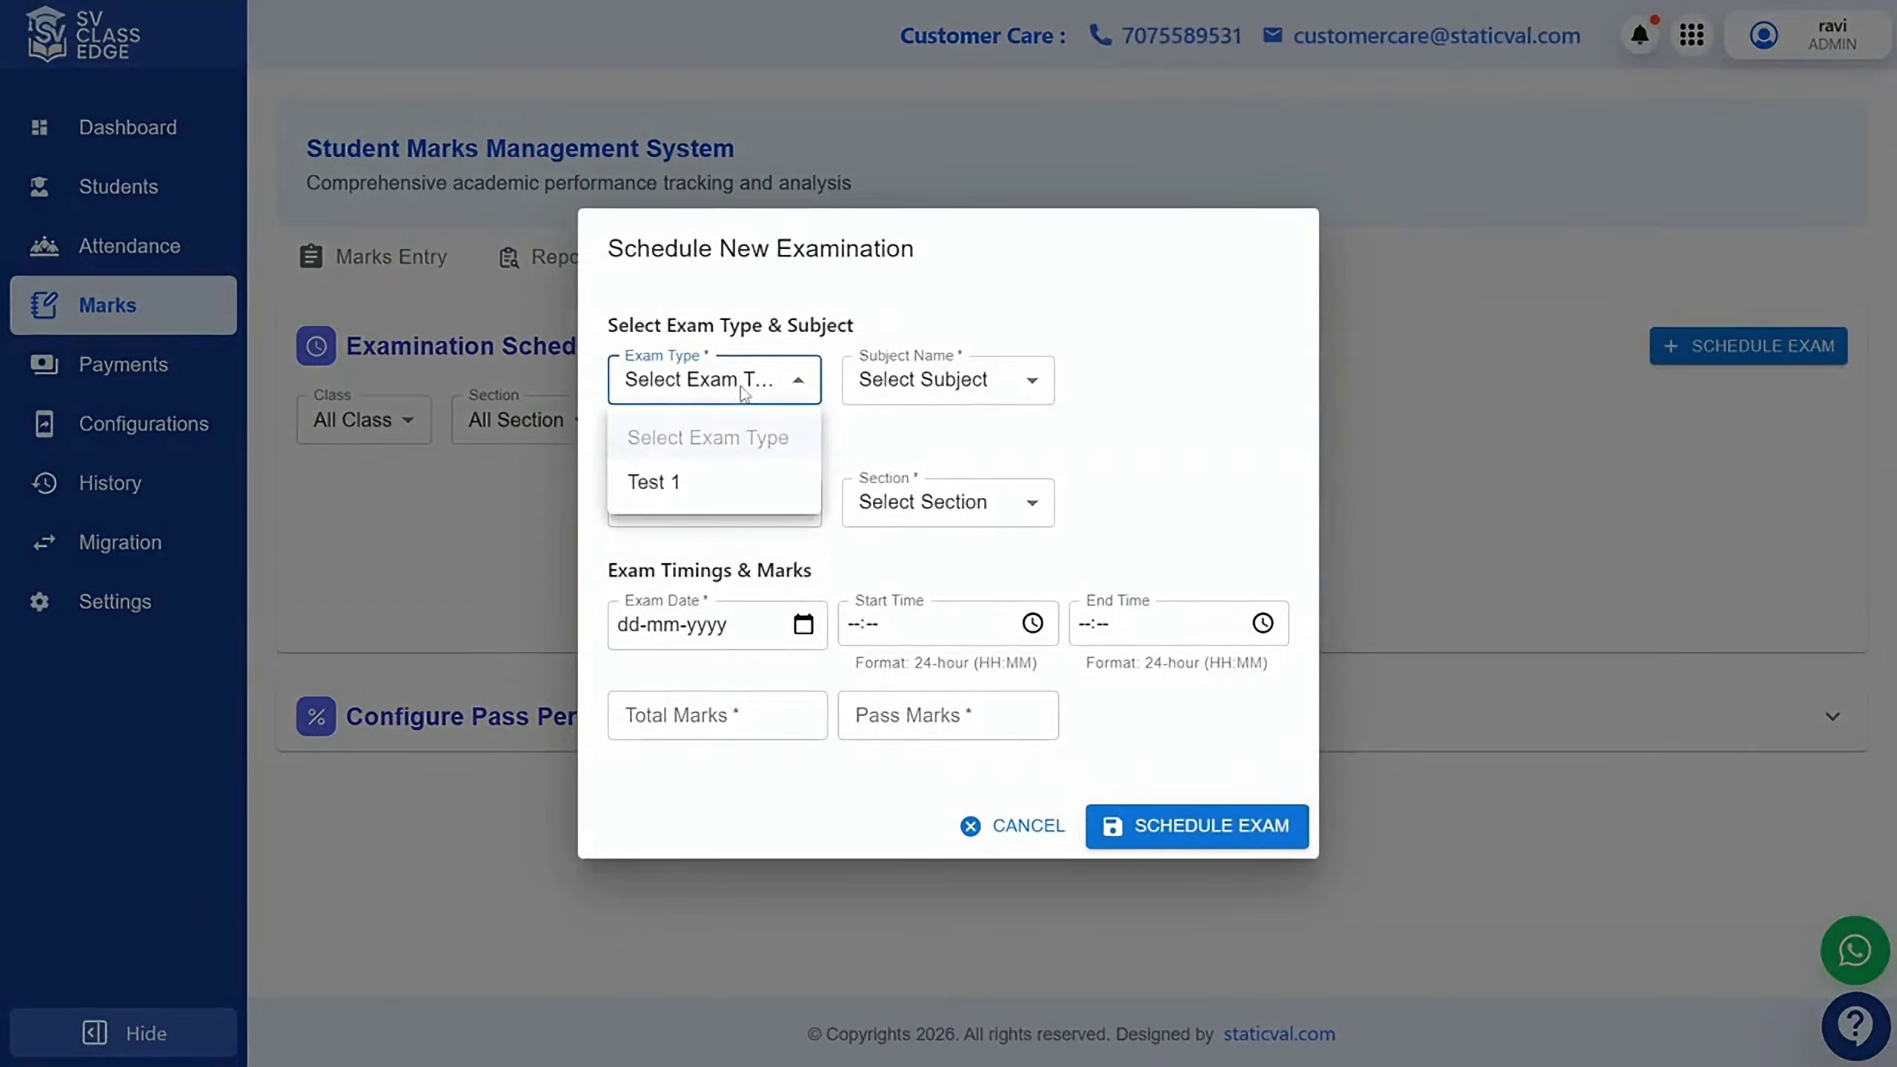
{"action": "left_click", "coordinate": [648, 484]}
{"action": "left_click", "coordinate": [924, 393]}
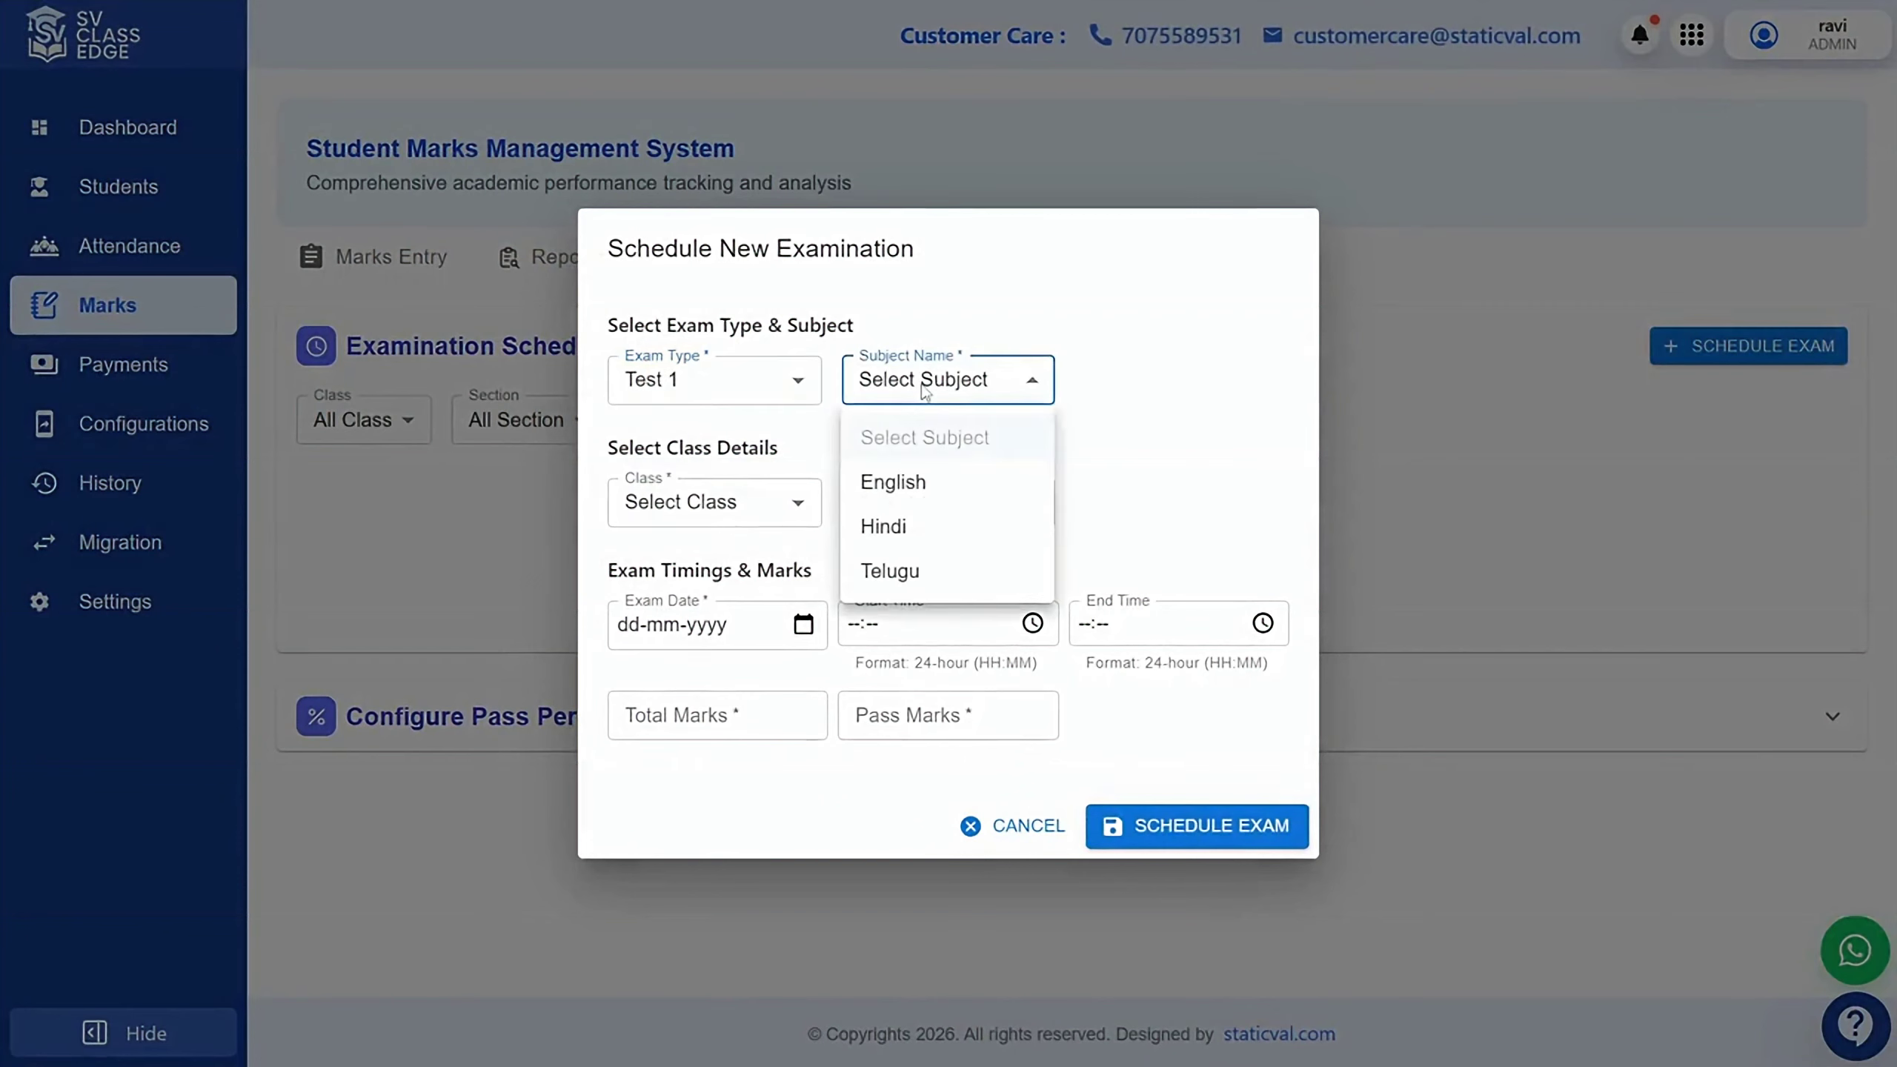
{"action": "left_click", "coordinate": [892, 574]}
Assign the new exam schedule to class Grade 1, section Section 1.
{"action": "left_click", "coordinate": [787, 503]}
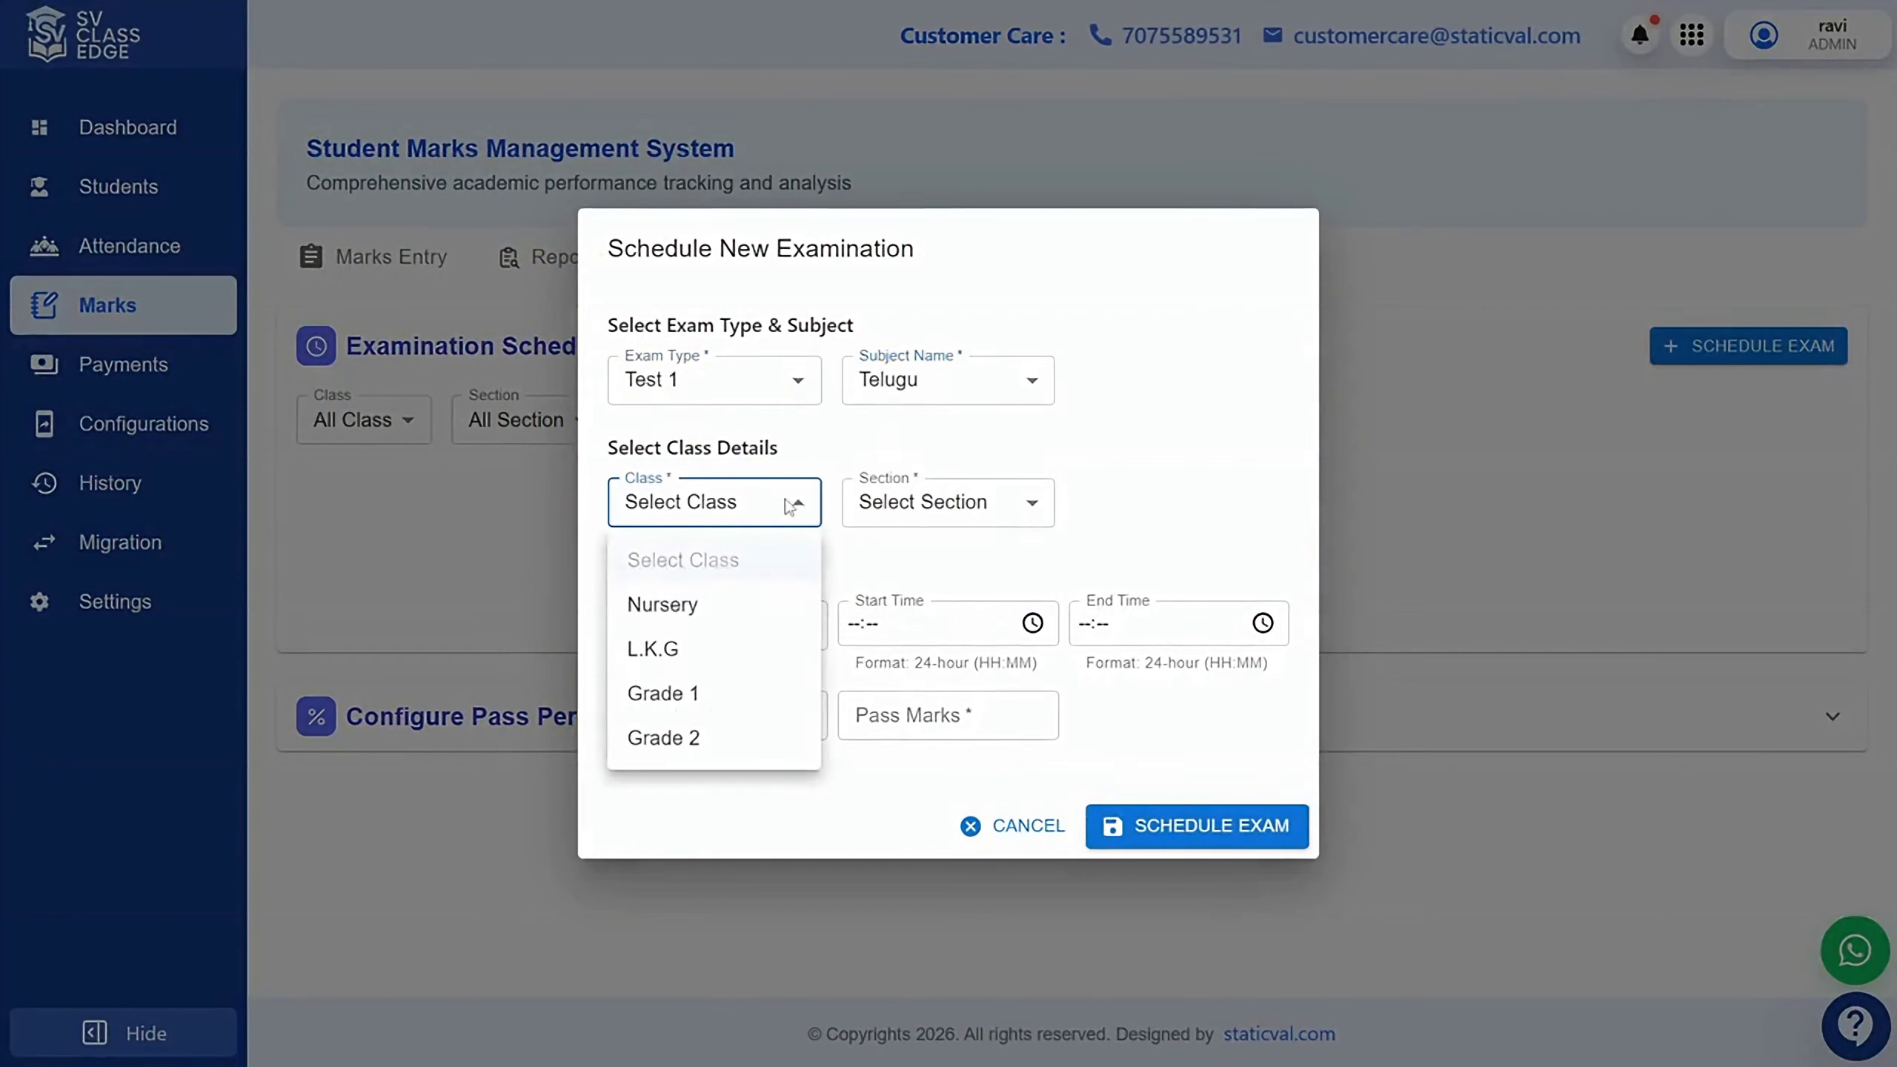
{"action": "left_click", "coordinate": [702, 695]}
{"action": "left_click", "coordinate": [934, 502]}
{"action": "left_click", "coordinate": [940, 606]}
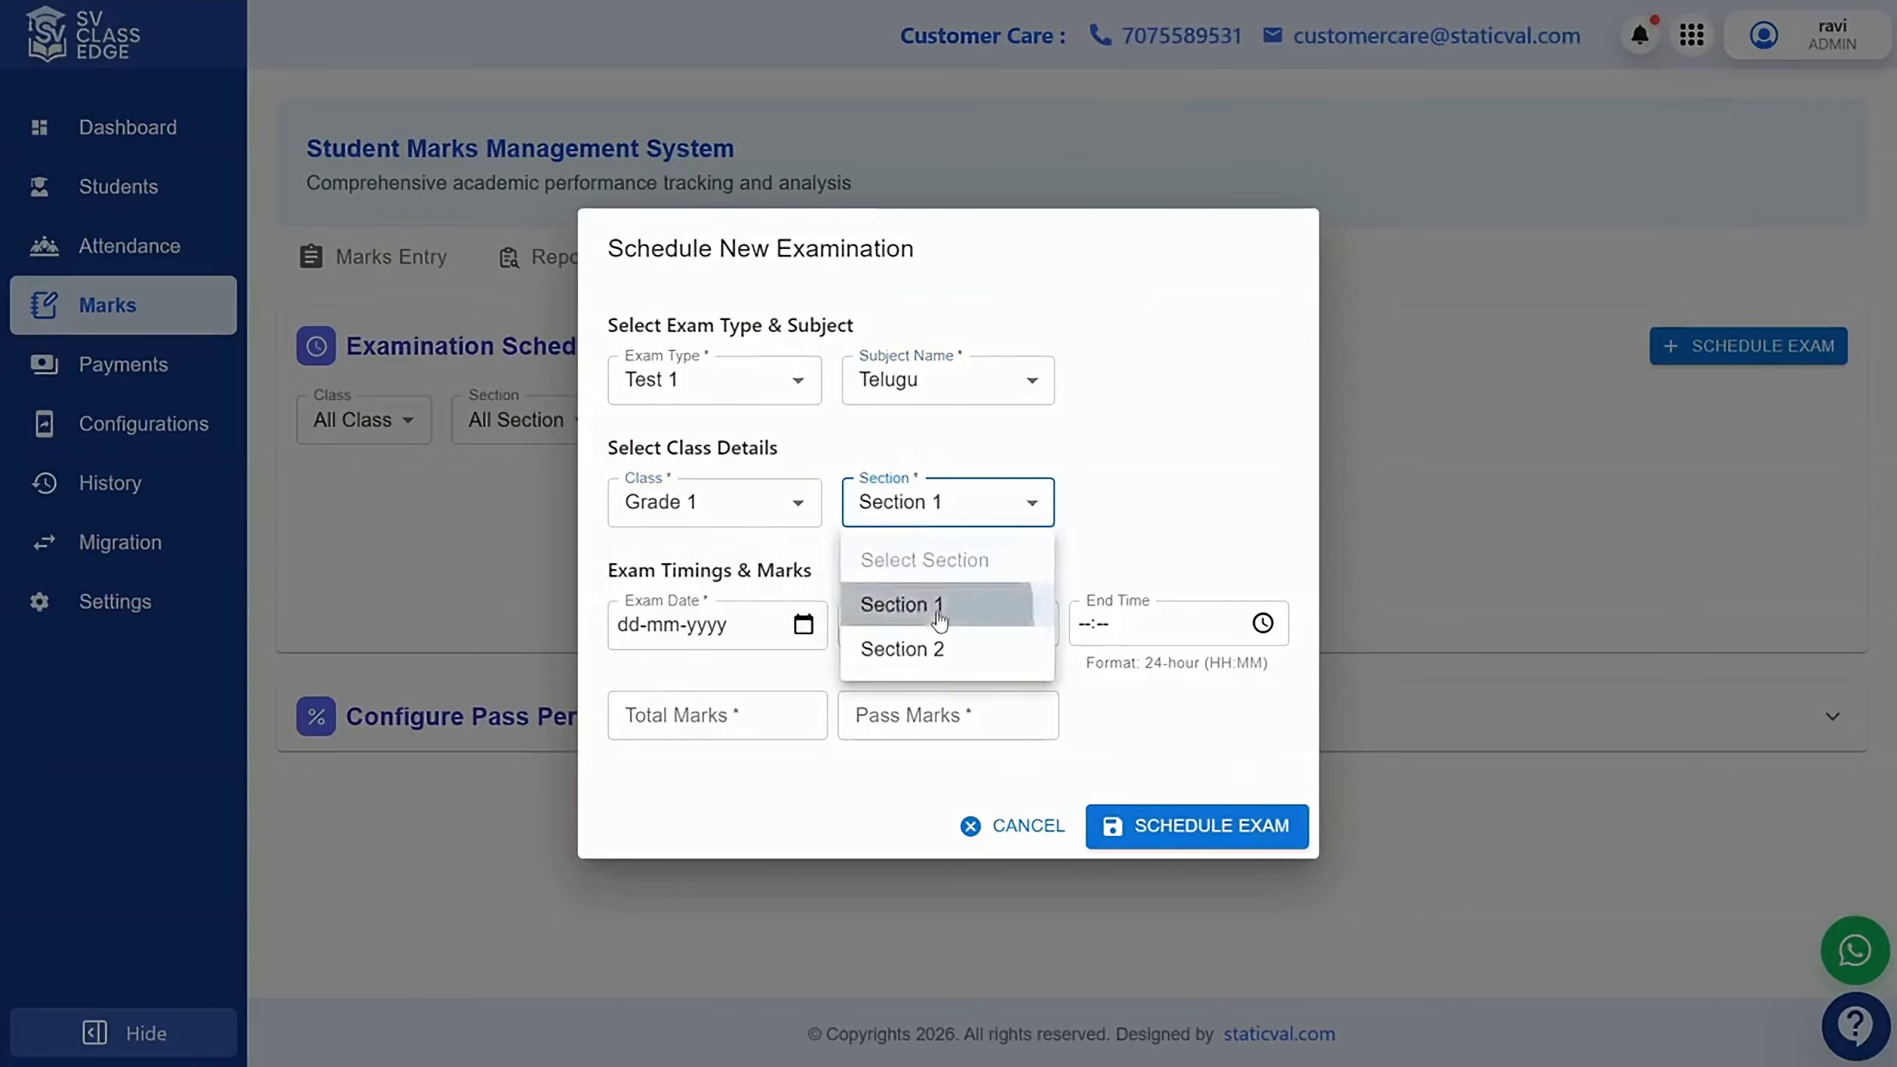
Set the exam date to 15-07-2026, with start time 14:30 and end time 17:30.
{"action": "left_click", "coordinate": [802, 625]}
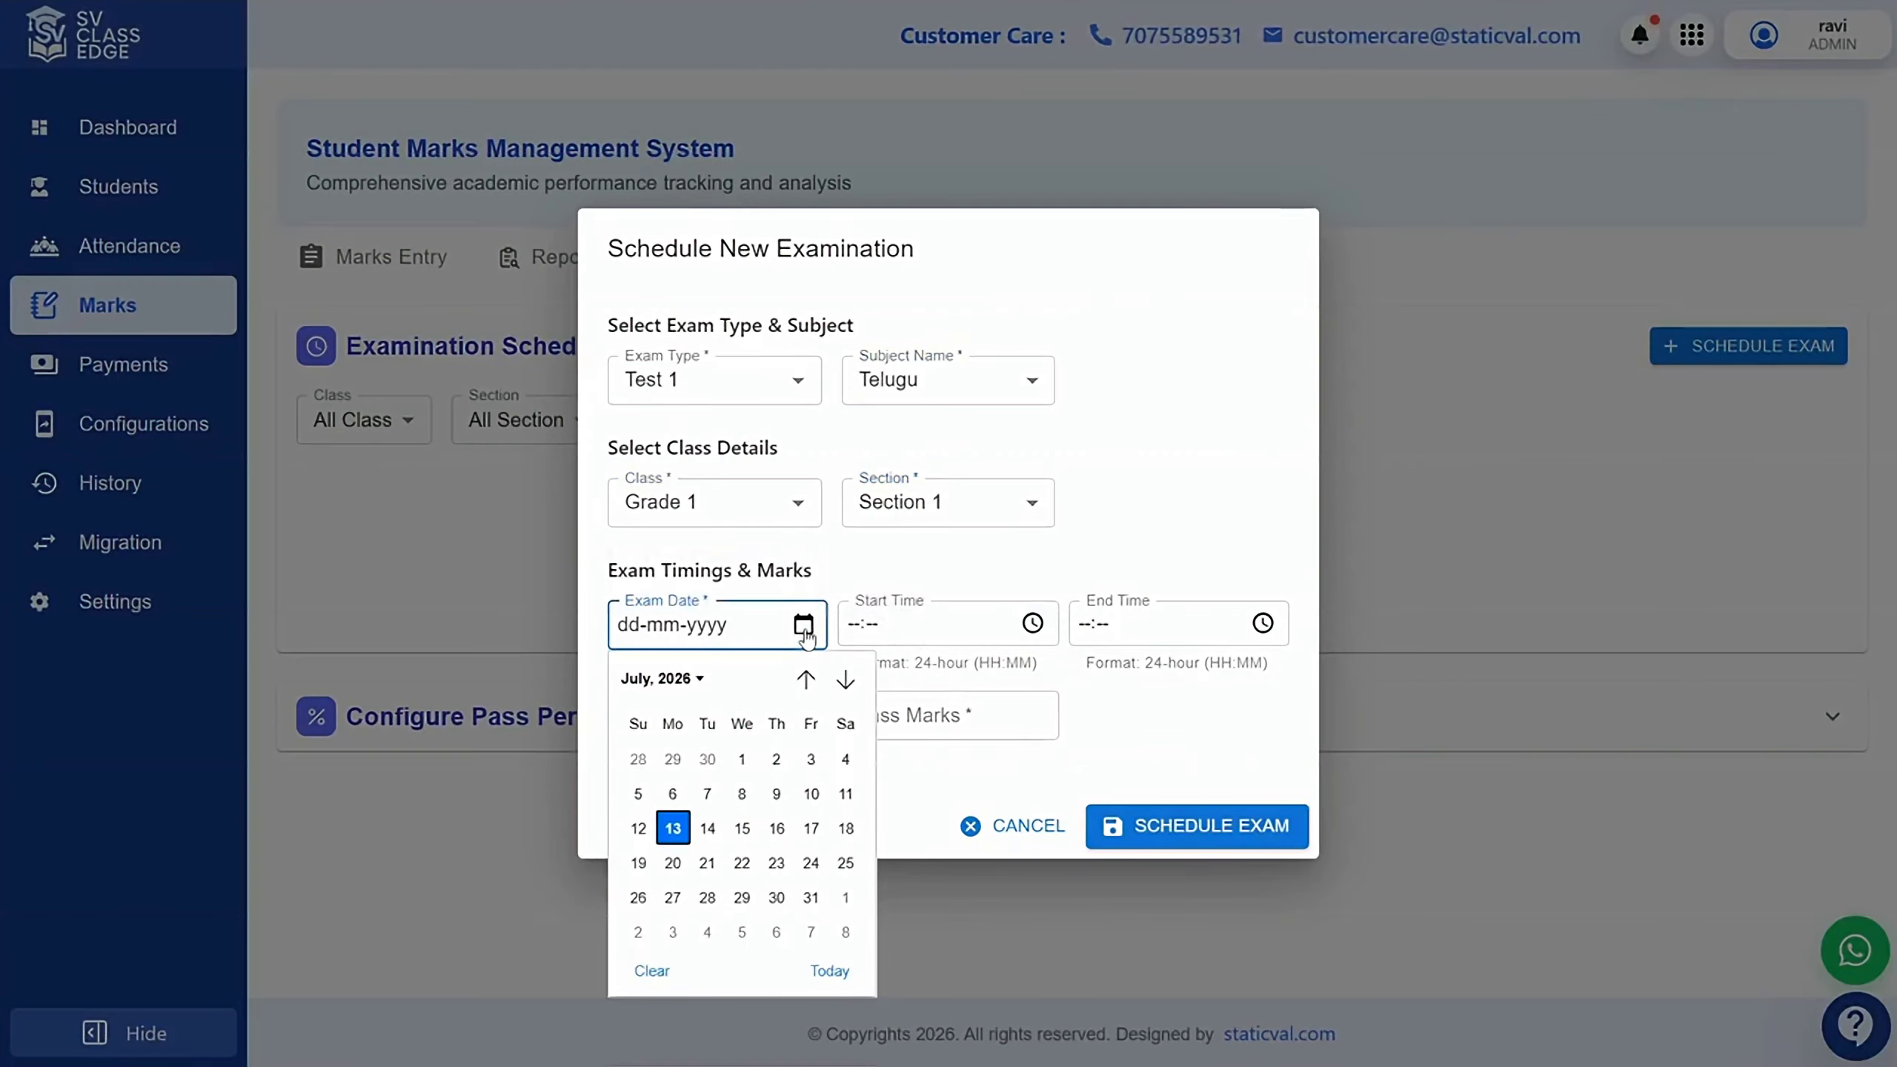
{"action": "left_click", "coordinate": [748, 834]}
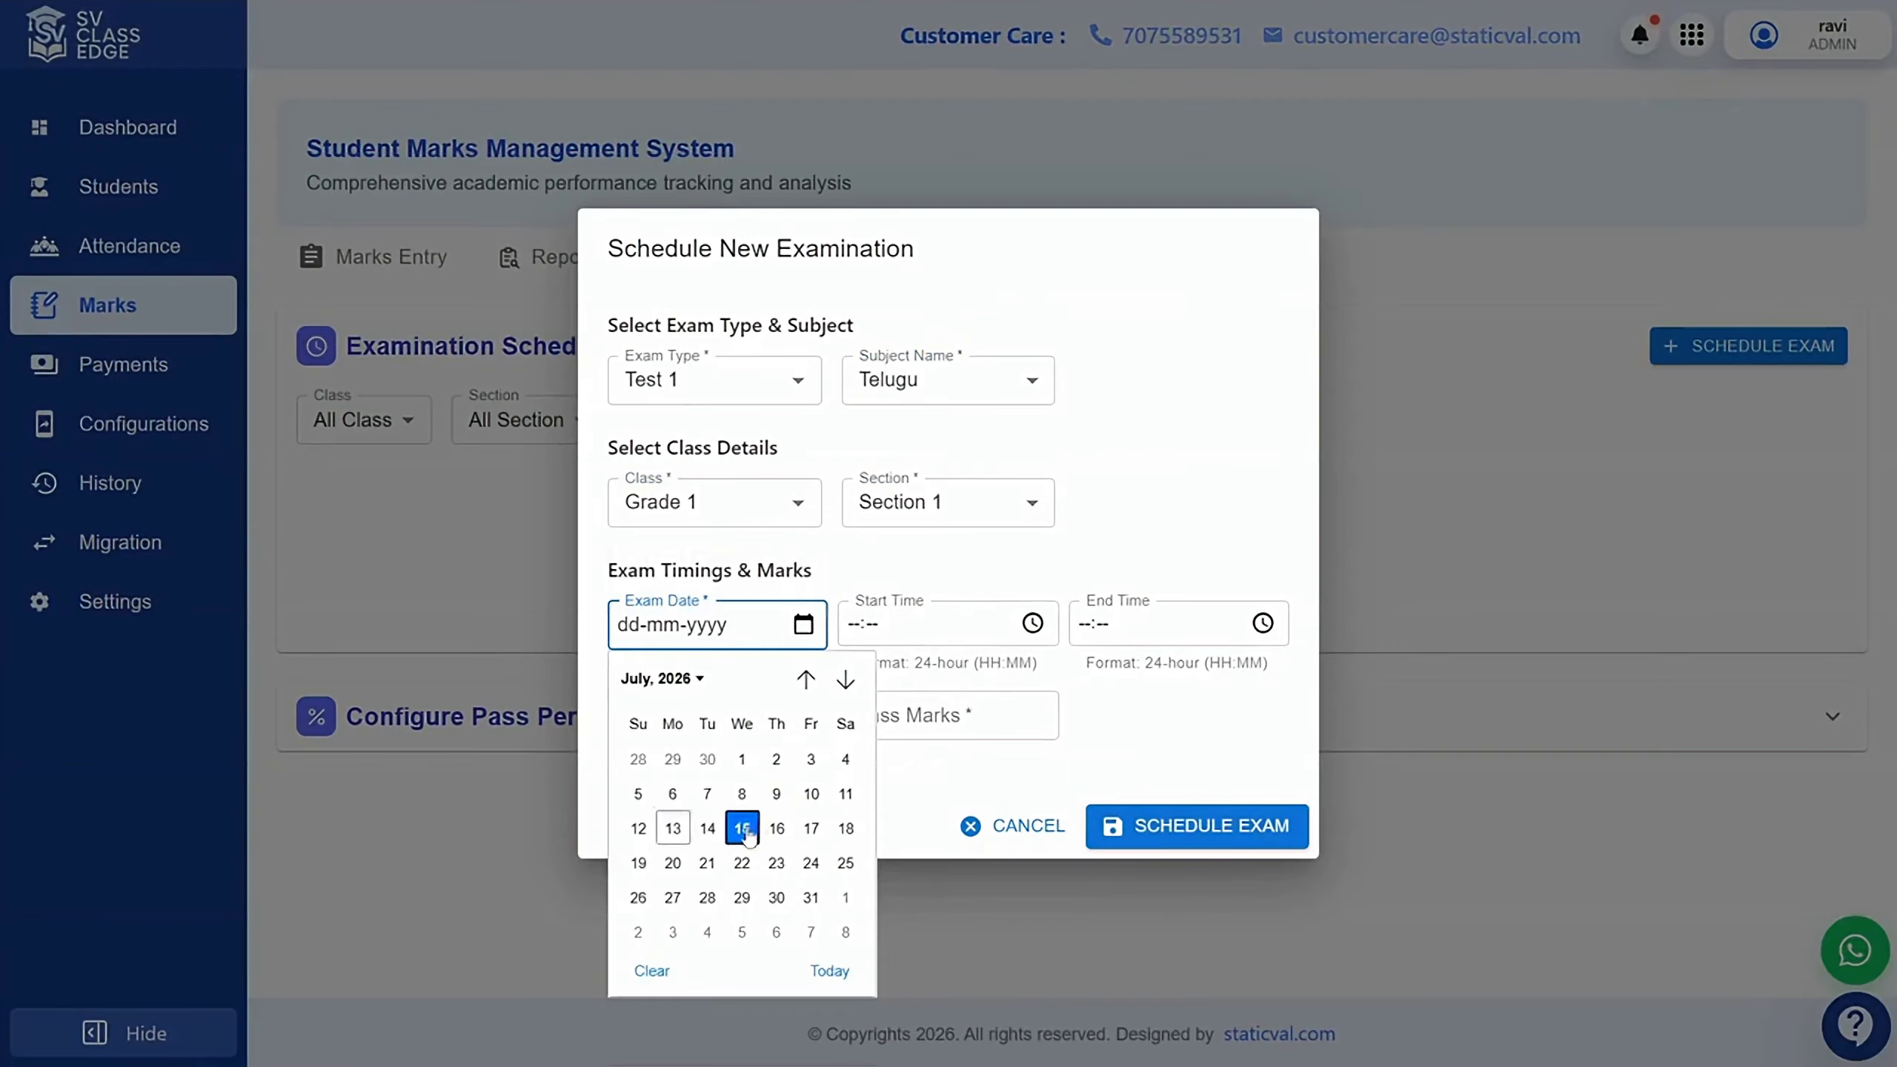
{"action": "left_click", "coordinate": [1032, 623]}
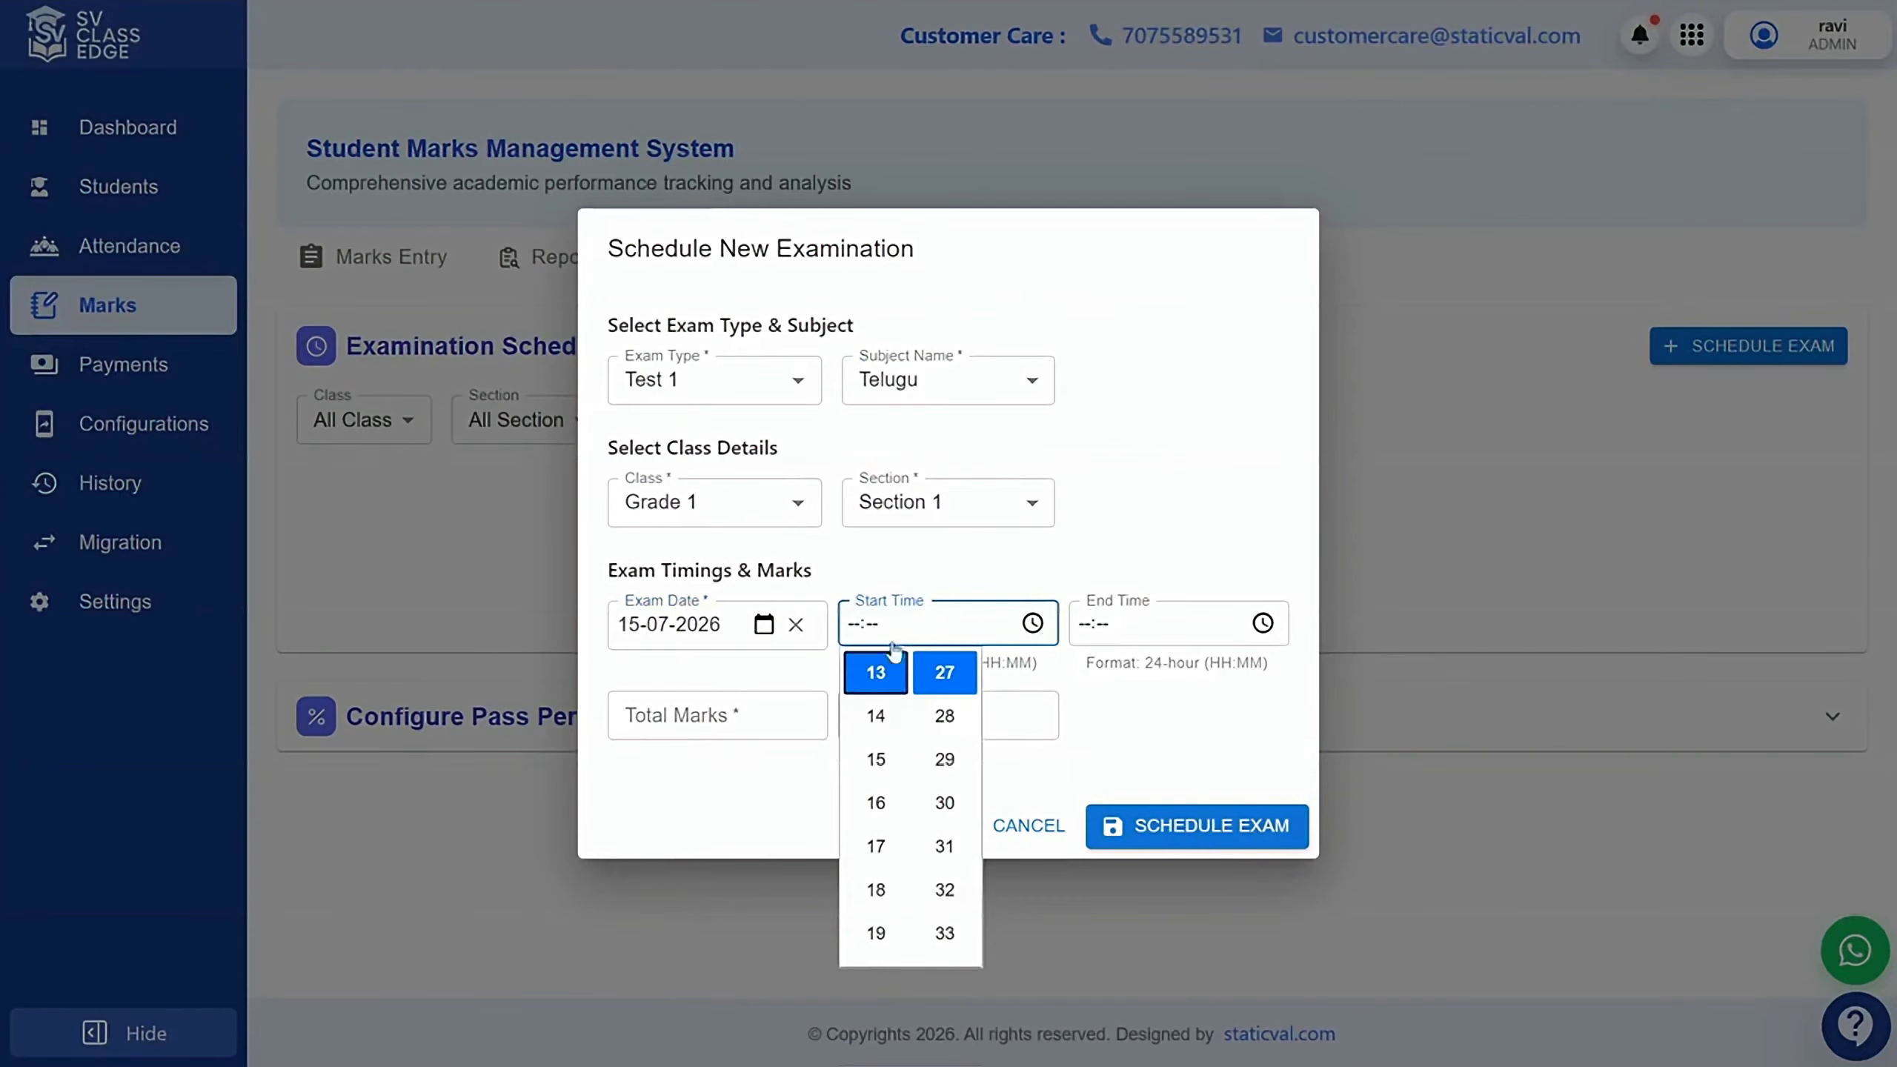
{"action": "left_click", "coordinate": [881, 676]}
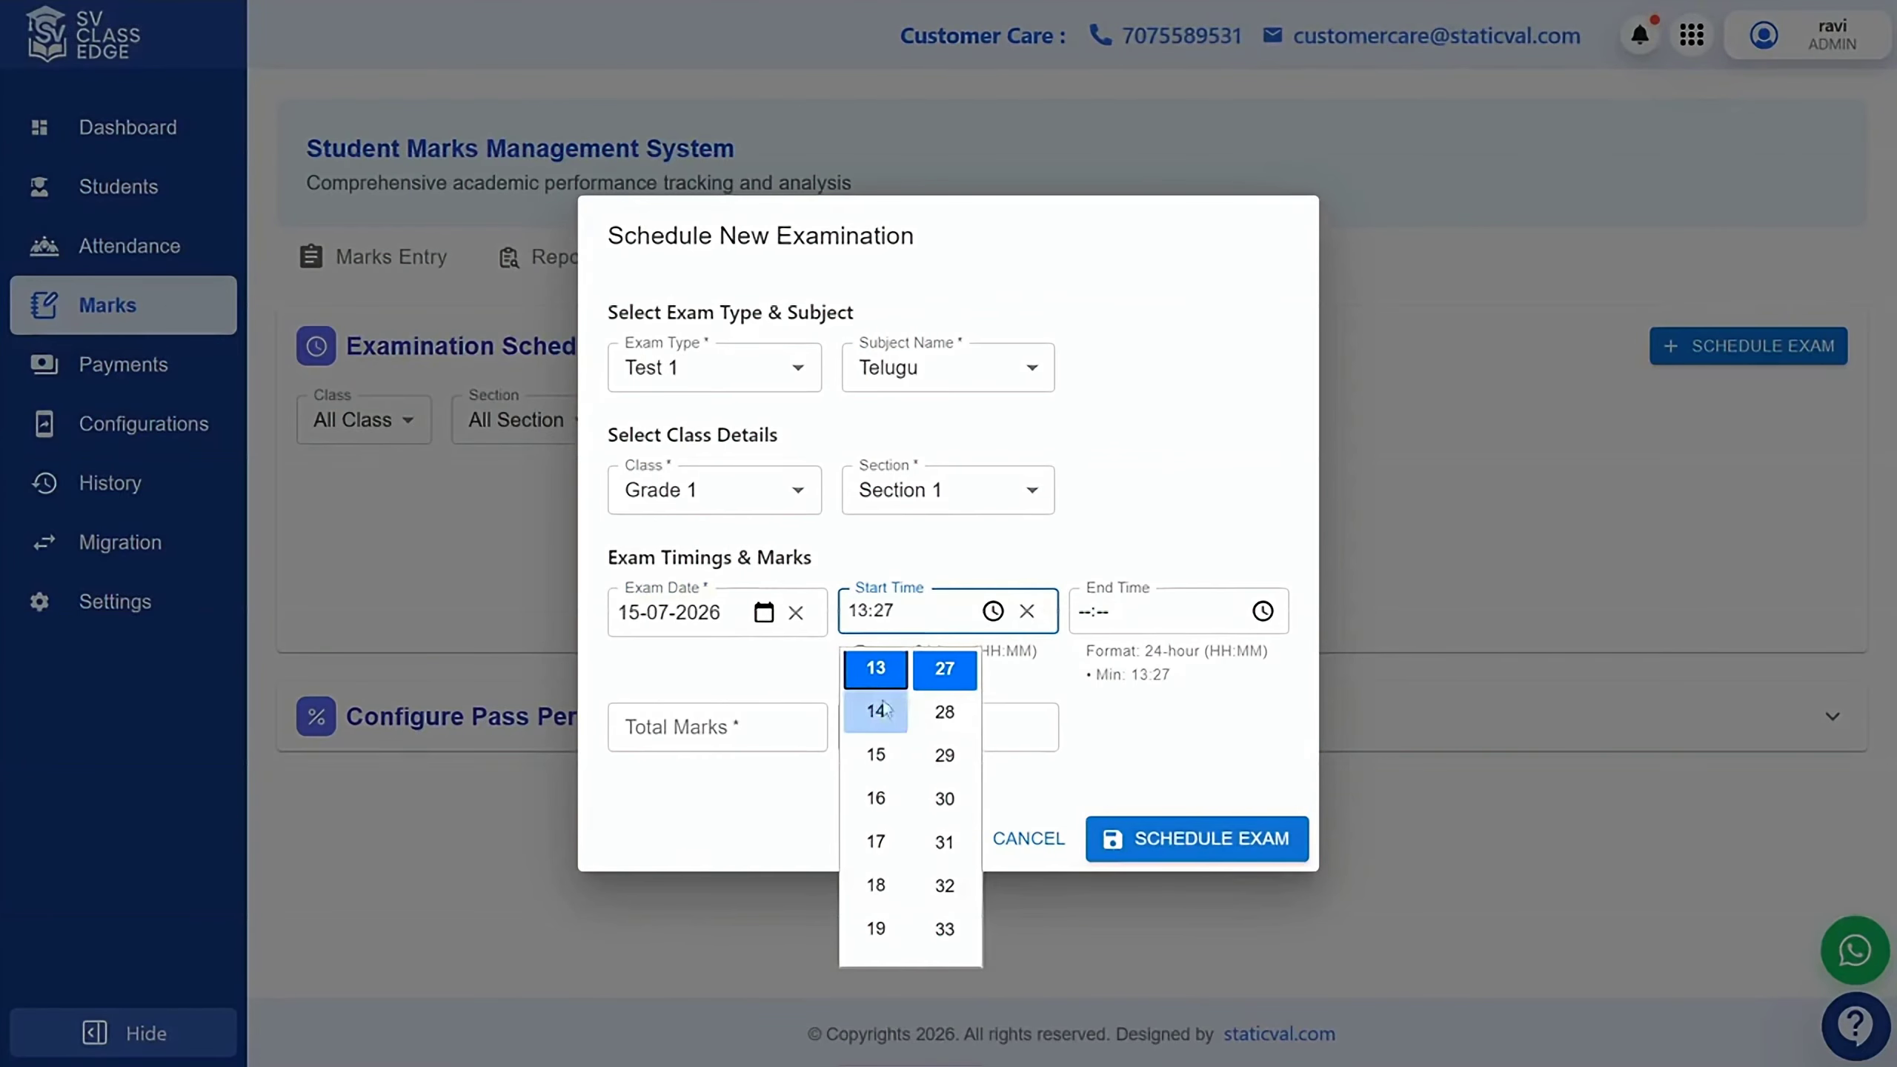
{"action": "left_click", "coordinate": [875, 711]}
{"action": "left_click", "coordinate": [943, 798]}
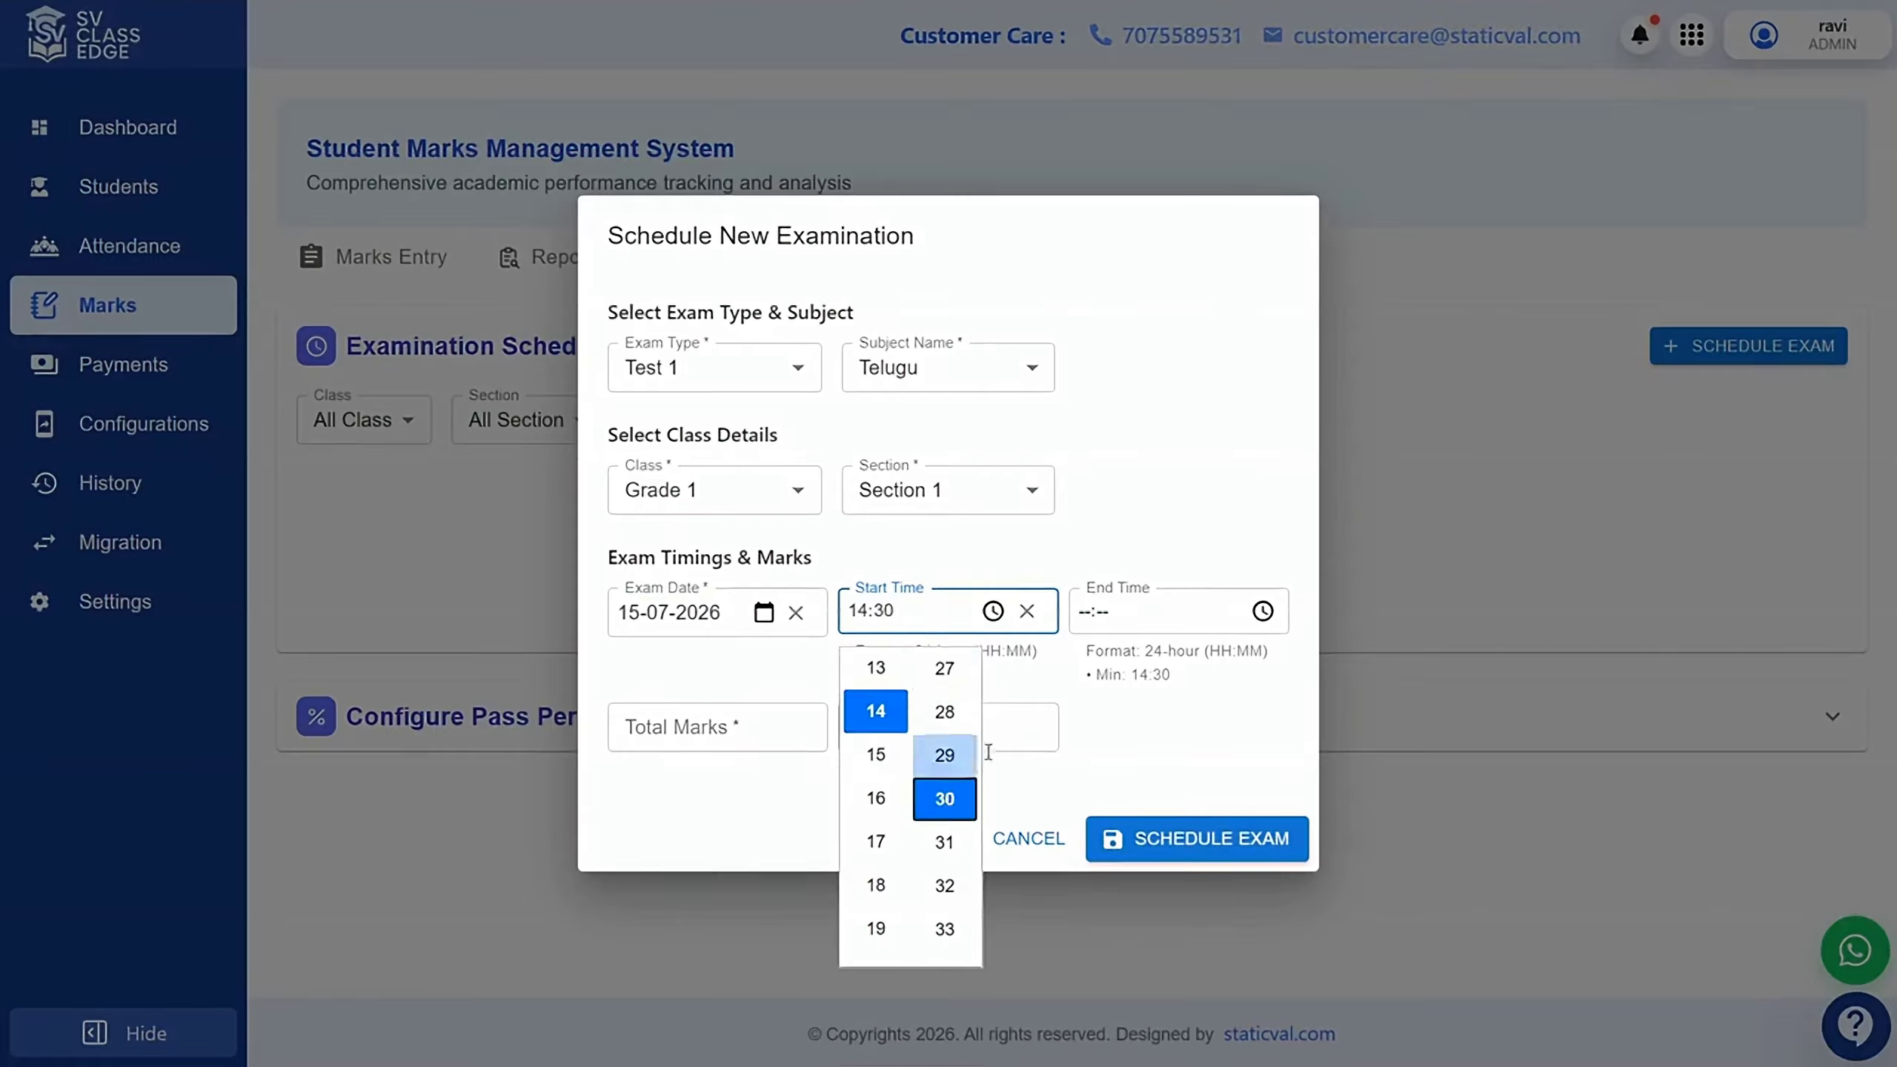
{"action": "left_click", "coordinate": [1262, 611]}
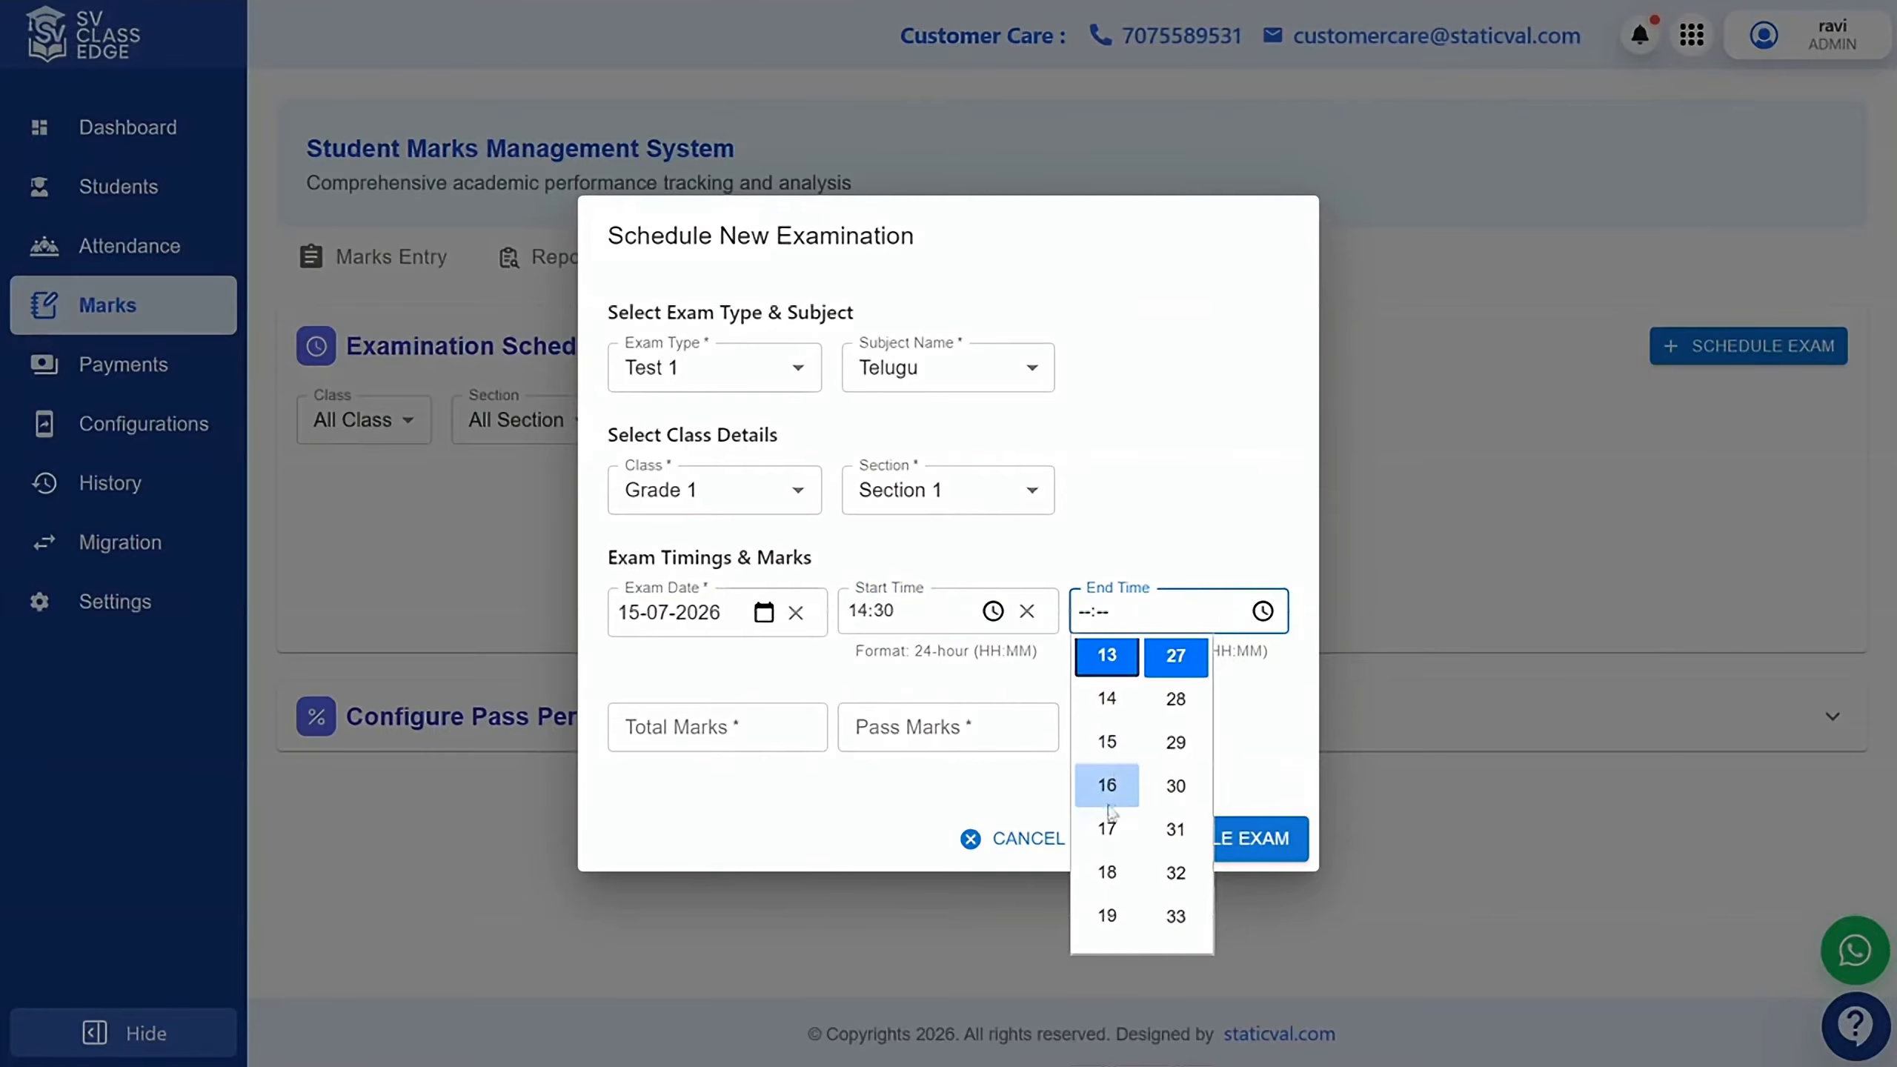
{"action": "left_click", "coordinate": [1109, 829]}
{"action": "left_click", "coordinate": [1177, 786]}
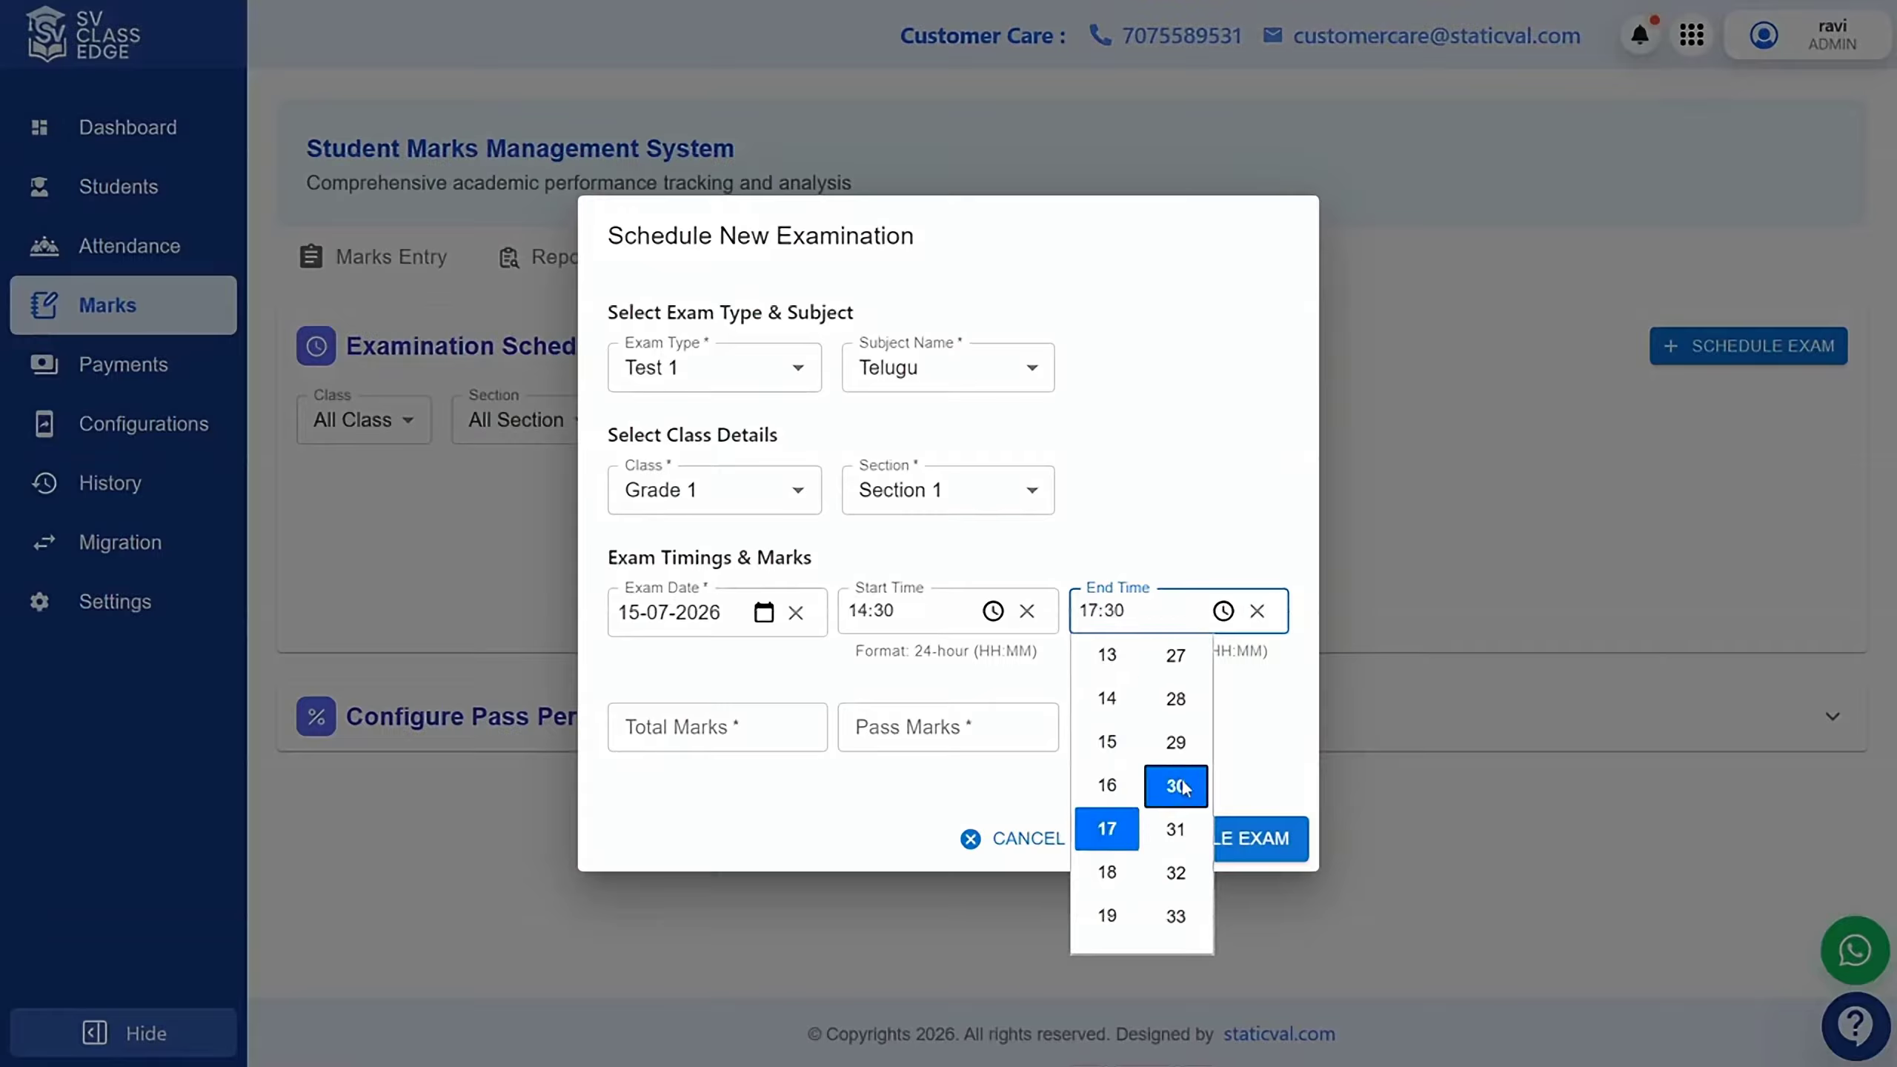
{"action": "left_click", "coordinate": [1162, 551]}
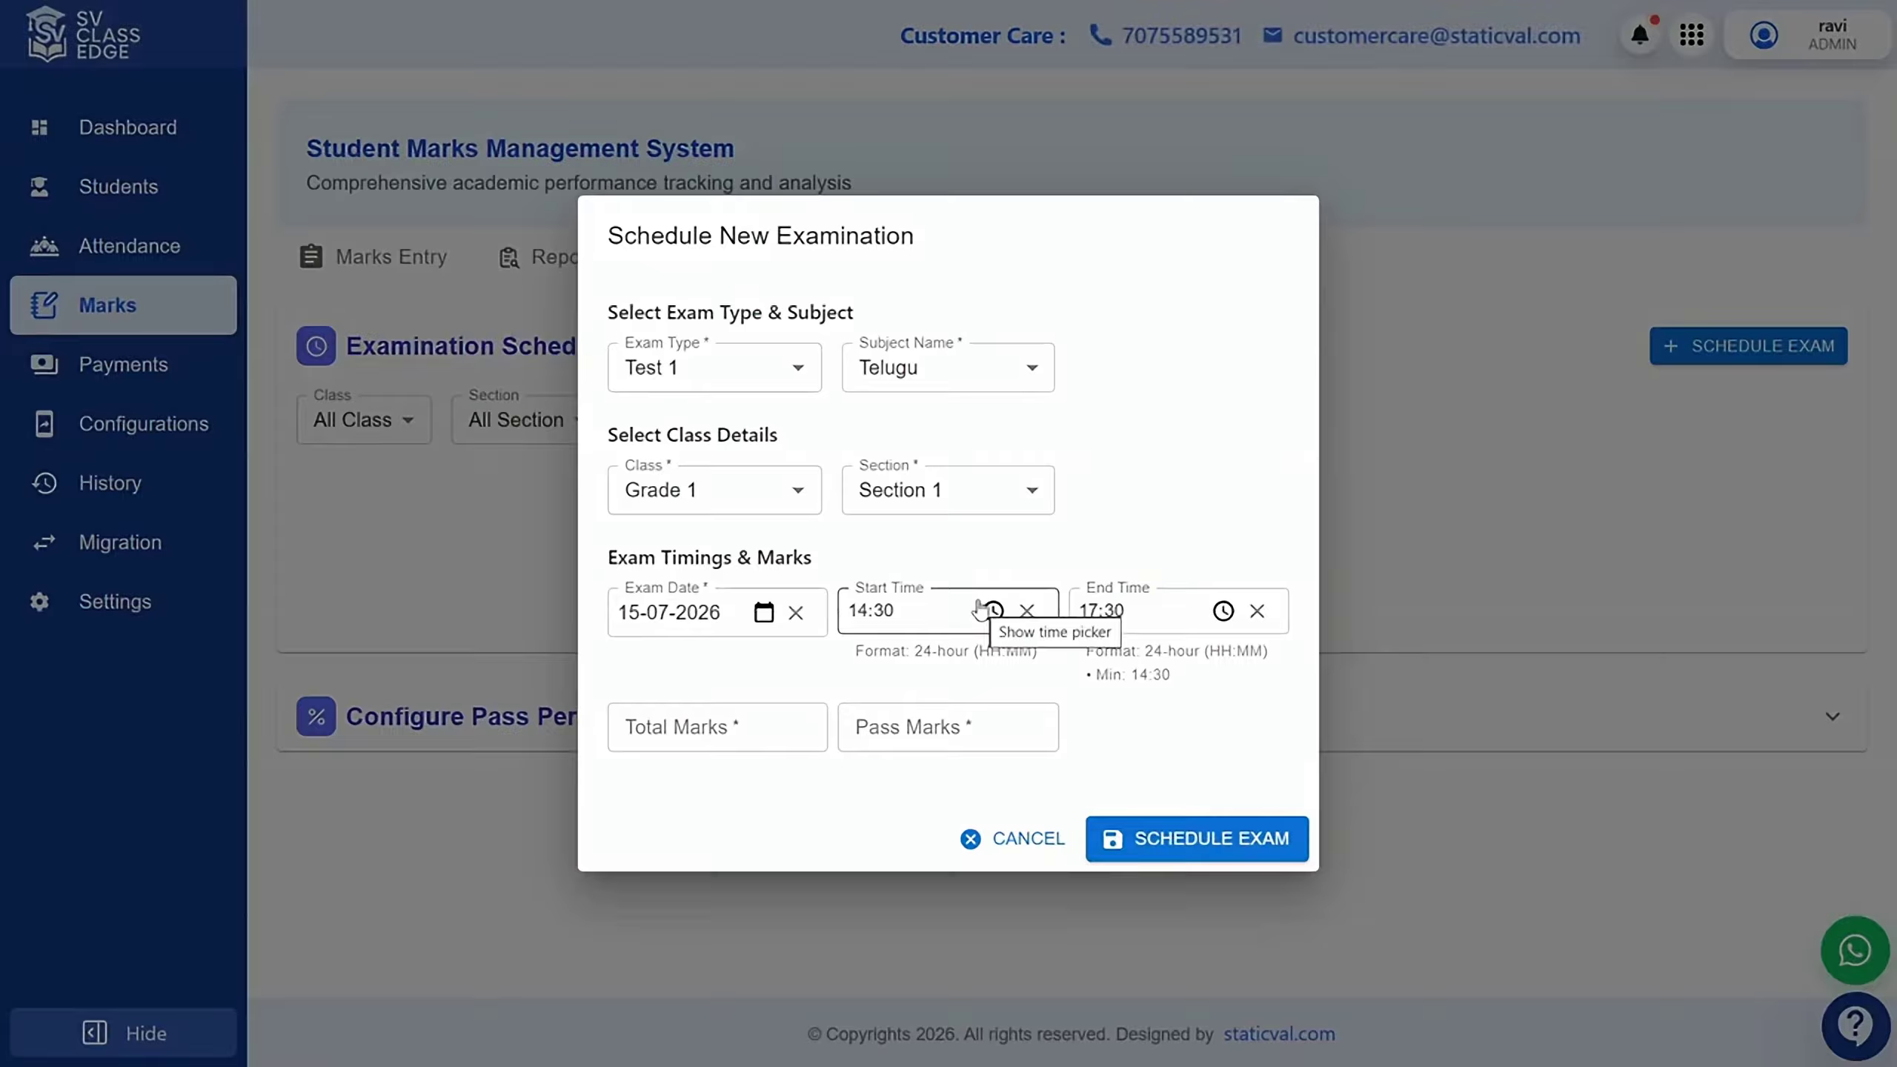
Set the total marks for the Telugu exam to 100.
{"action": "left_click", "coordinate": [687, 729]}
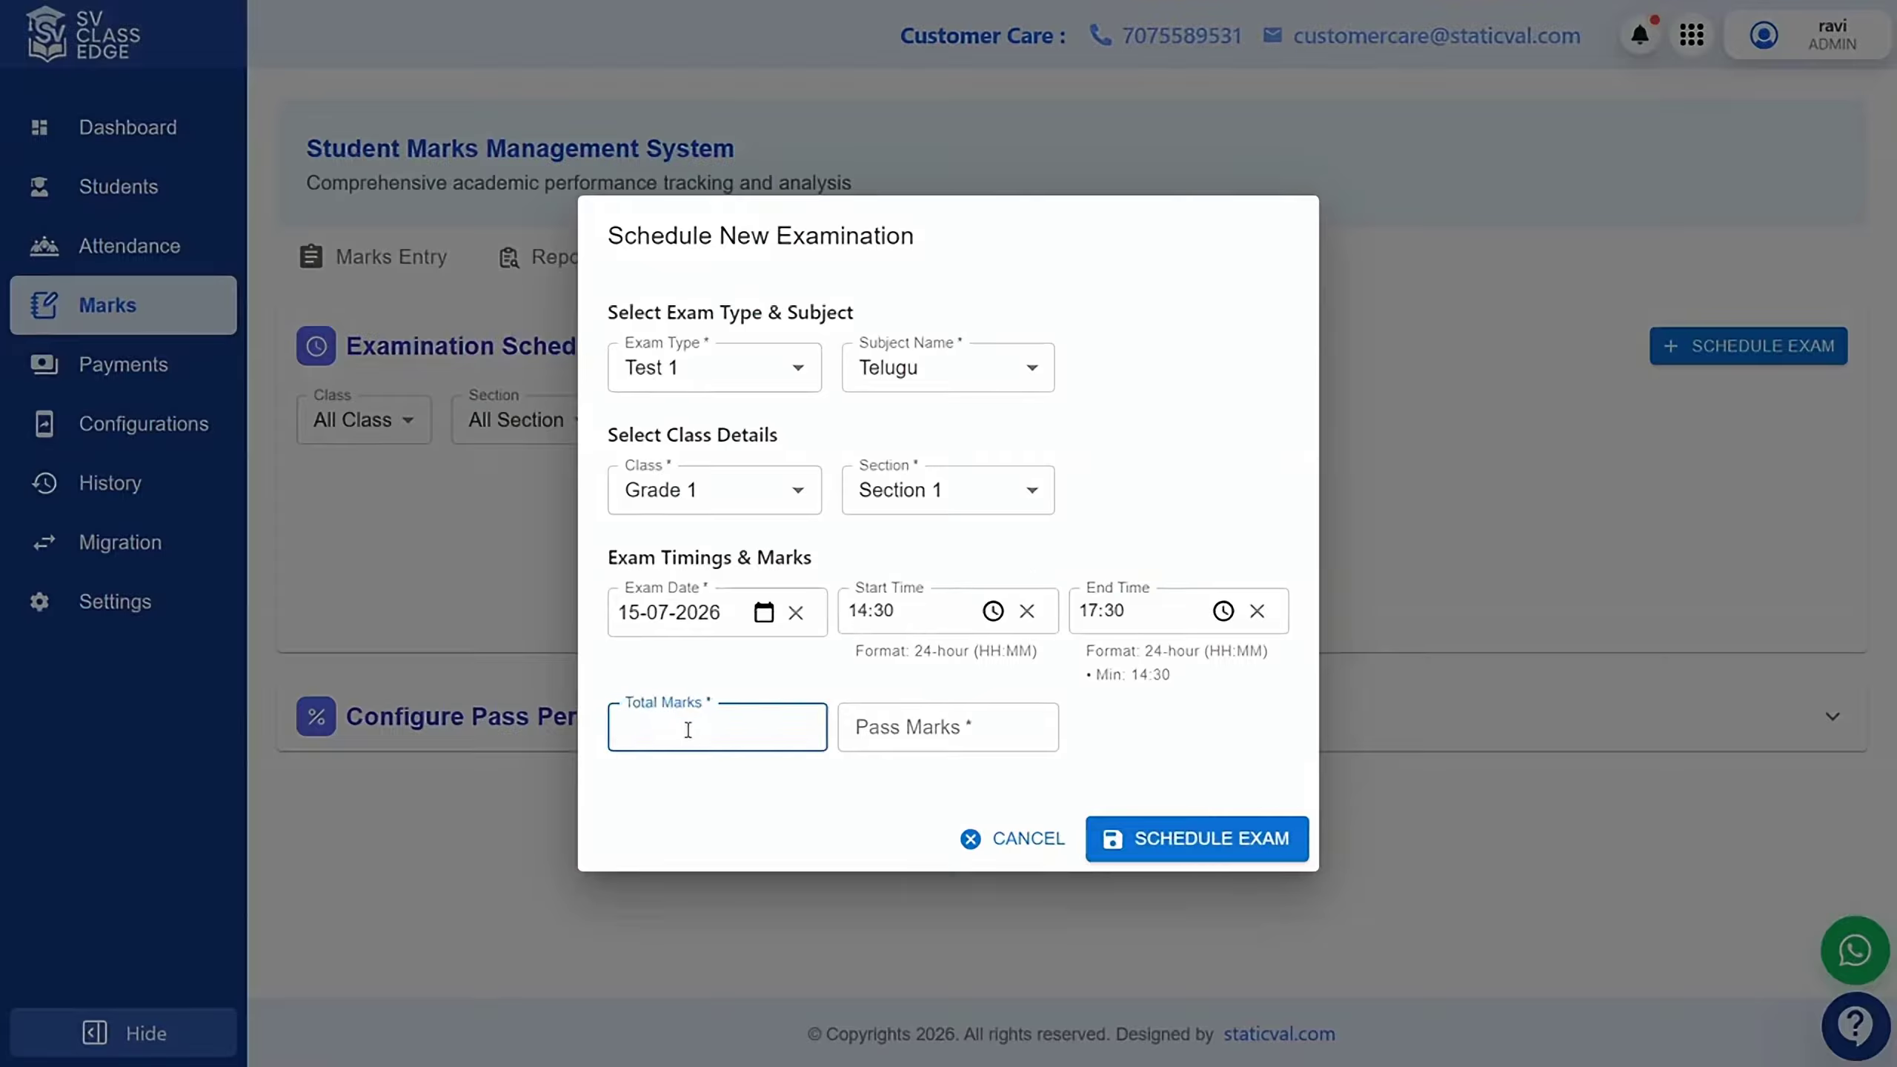
{"action": "type", "text": "100"}
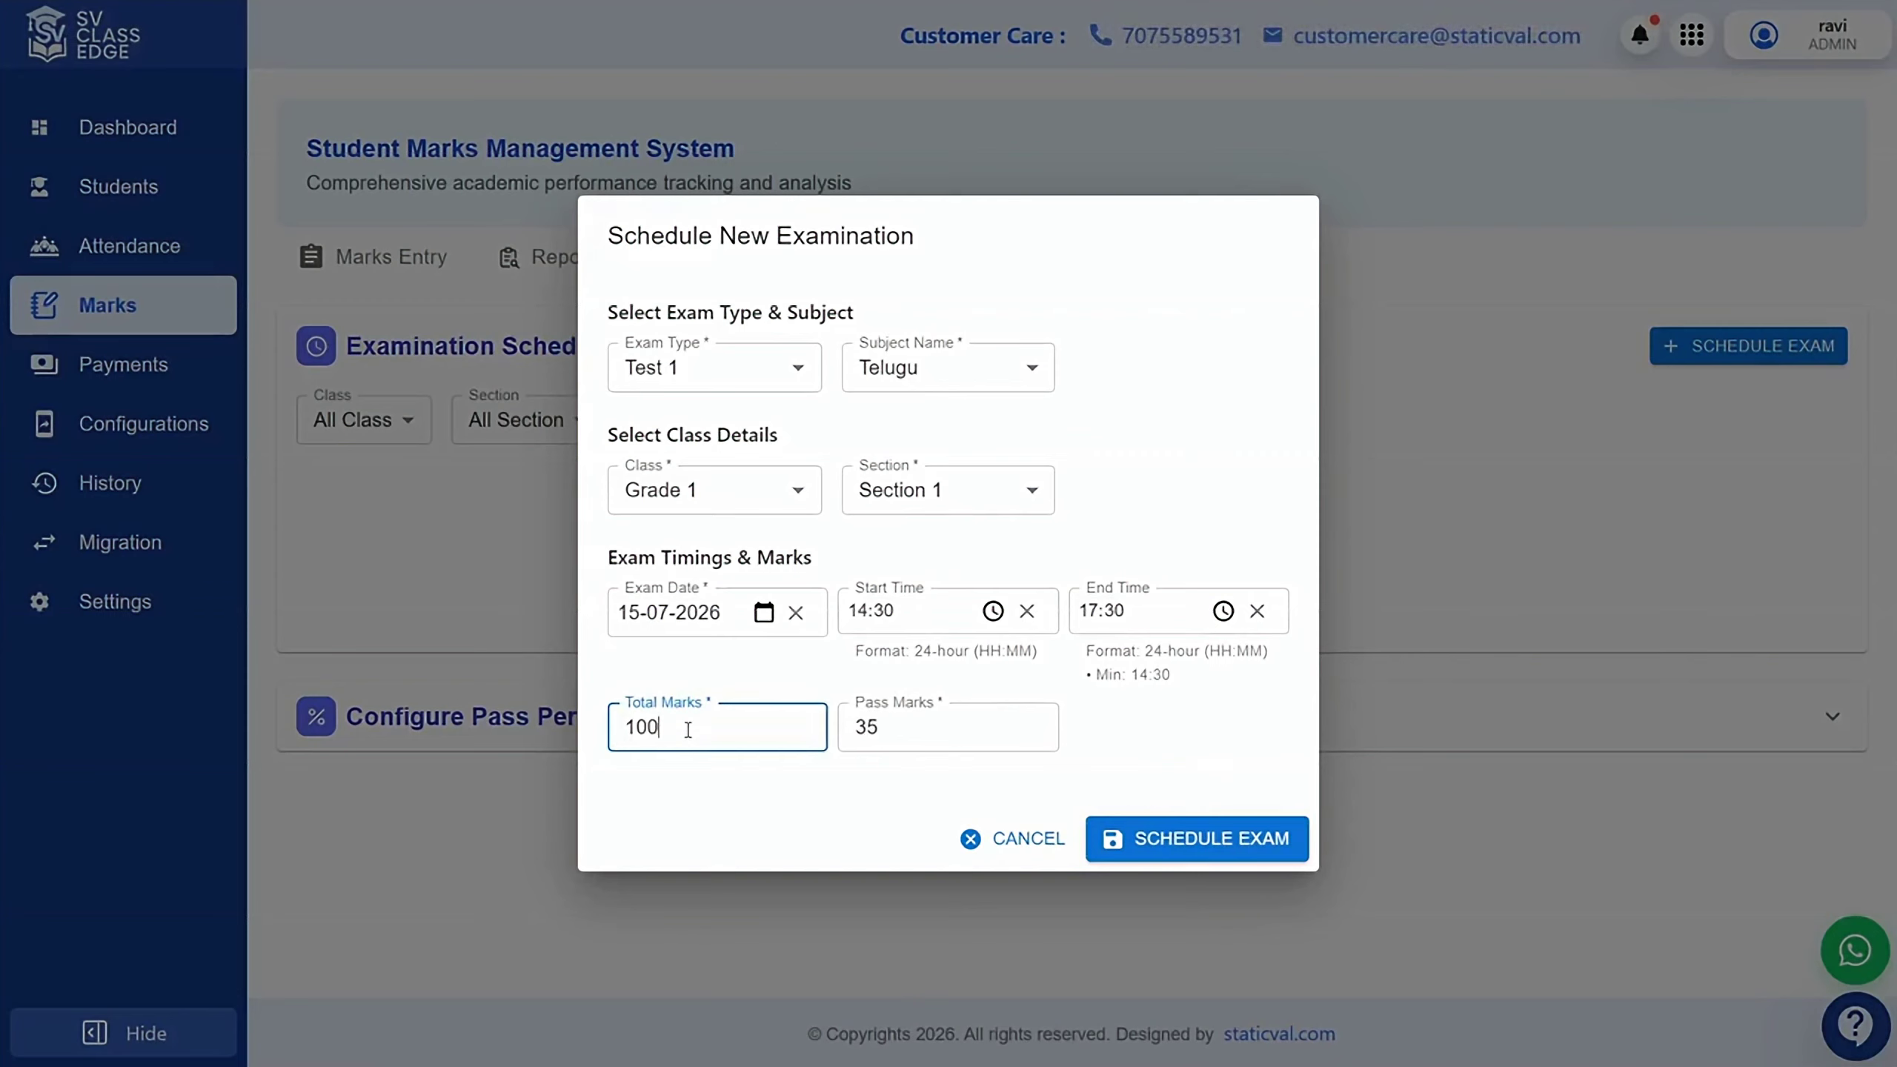
{"action": "key", "text": "Tab"}
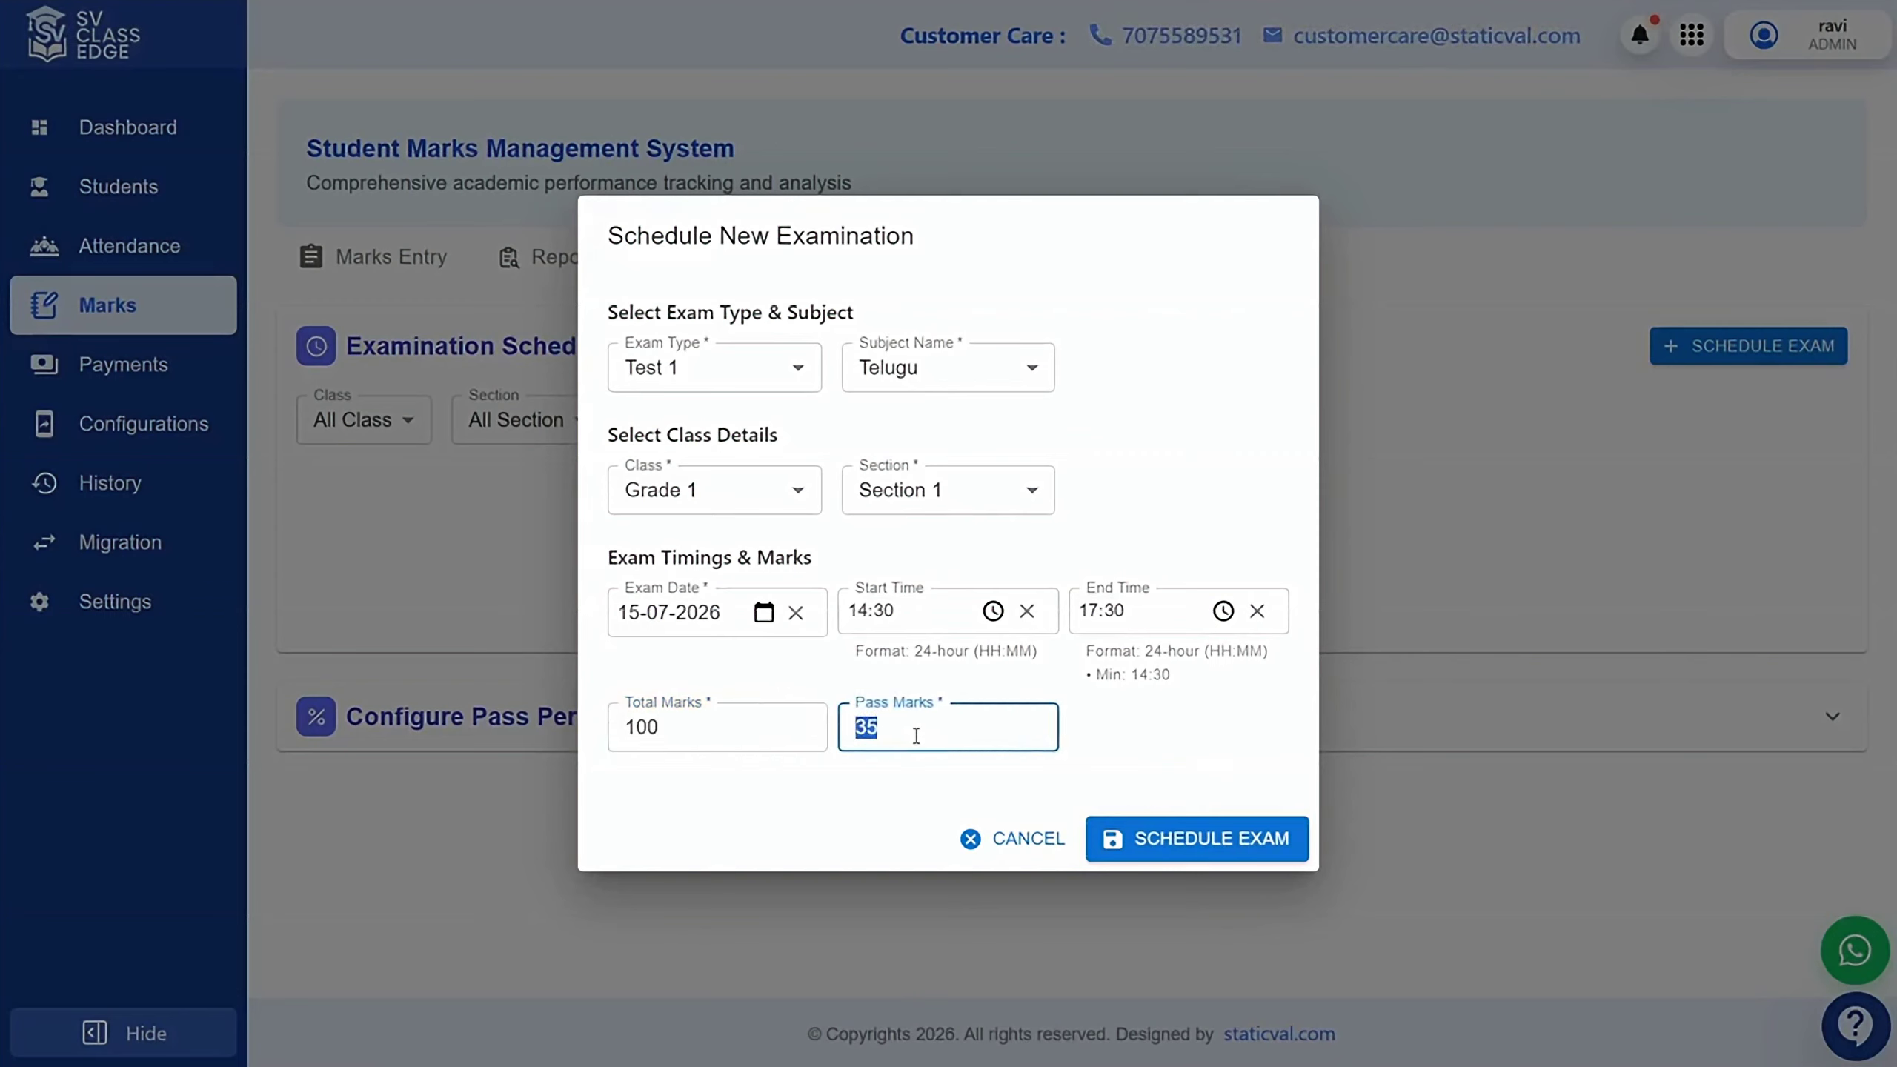
{"action": "left_click", "coordinate": [682, 732]}
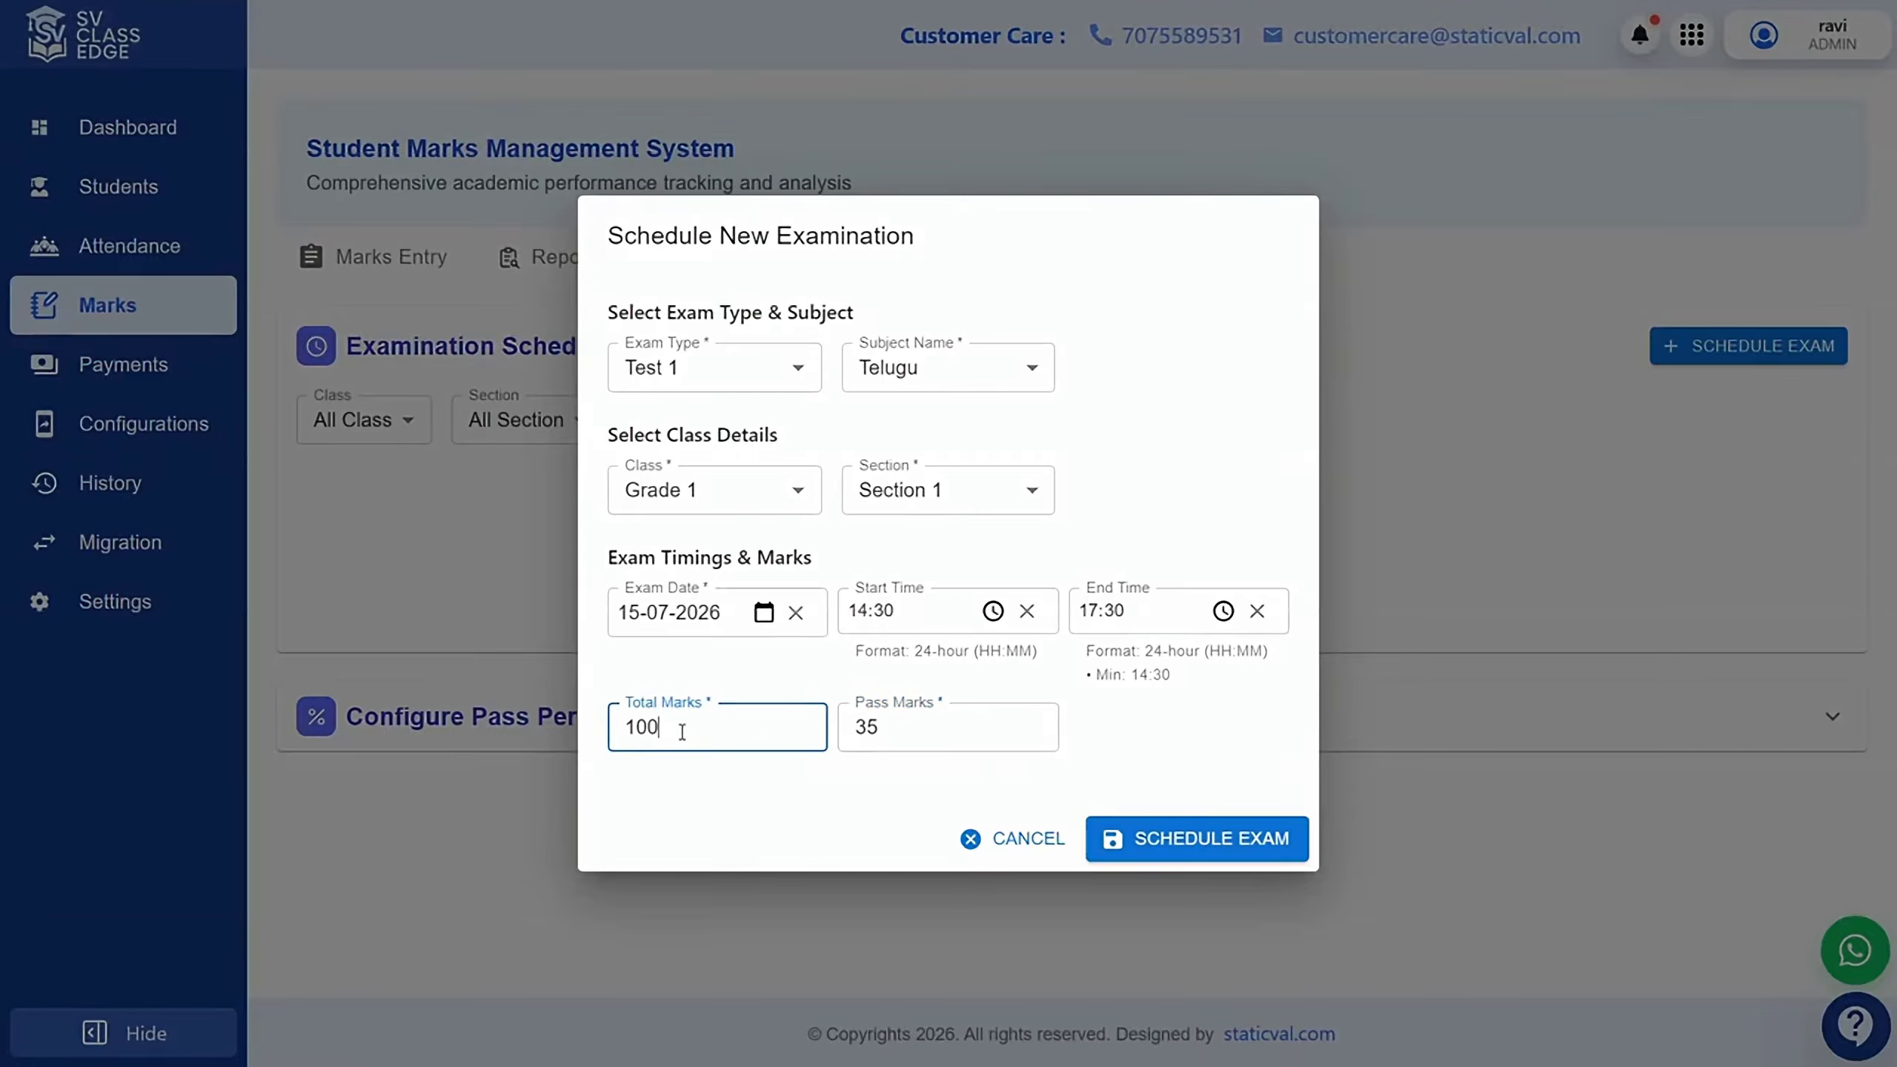
{"action": "key", "text": "BackSpace"}
{"action": "type", "text": "0"}
Set the pass marks to 27, save the Telugu exam schedule and expand its subject details.
{"action": "left_click", "coordinate": [910, 726]}
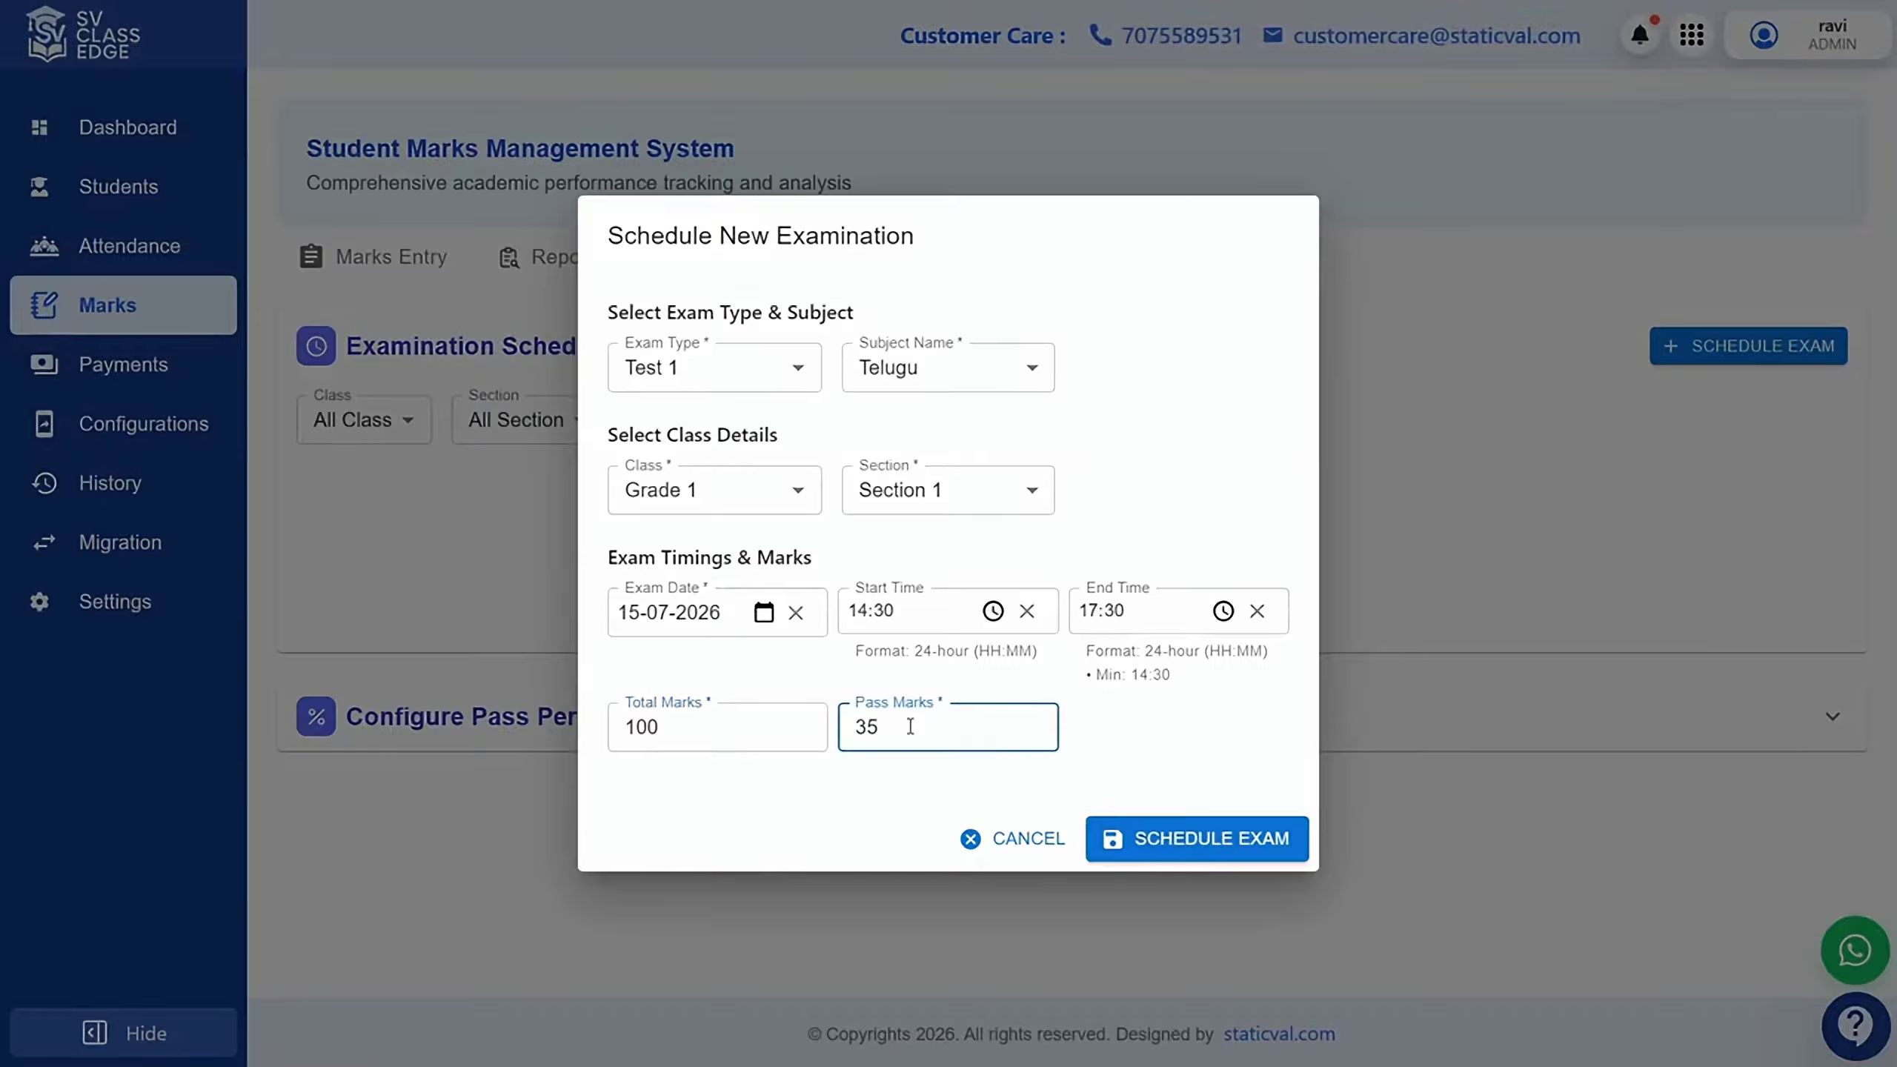
{"action": "key", "text": "BackSpace"}
{"action": "type", "text": "27"}
{"action": "left_click", "coordinate": [1214, 839]}
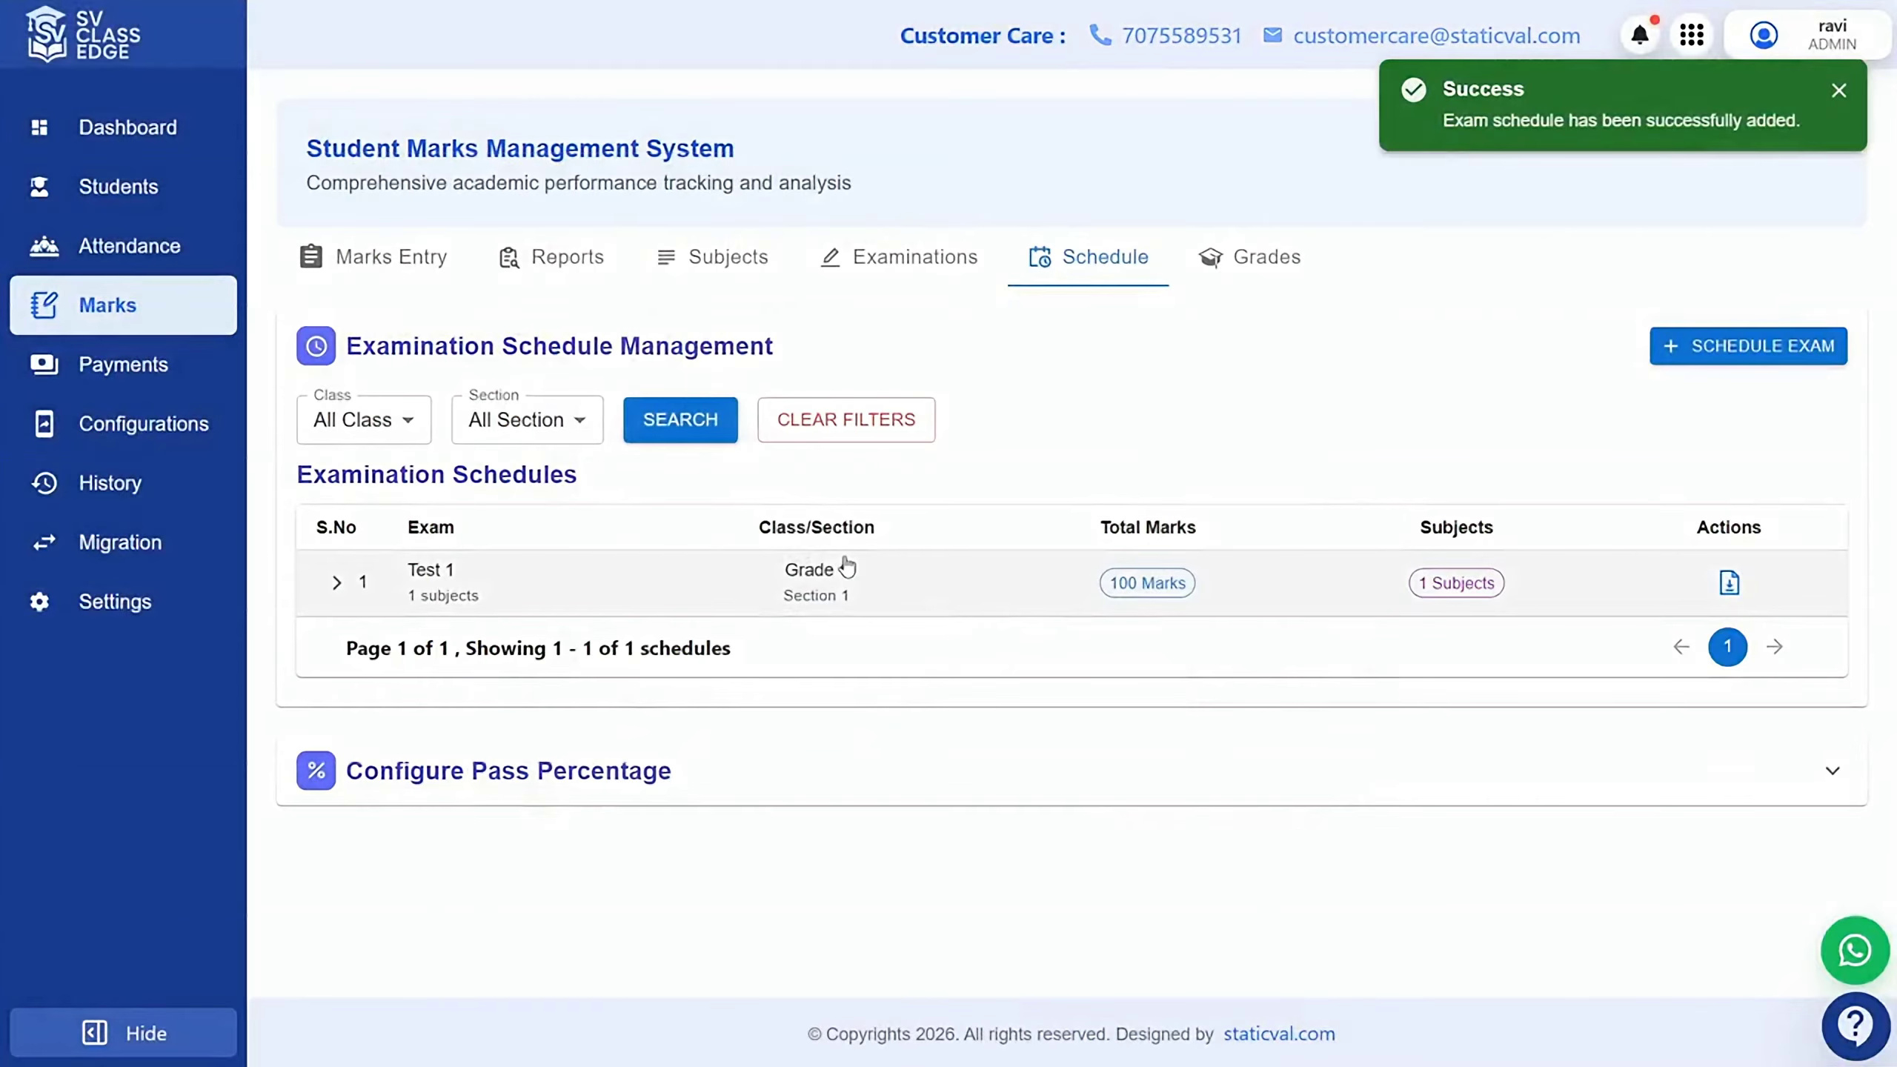
{"action": "left_click", "coordinate": [340, 584]}
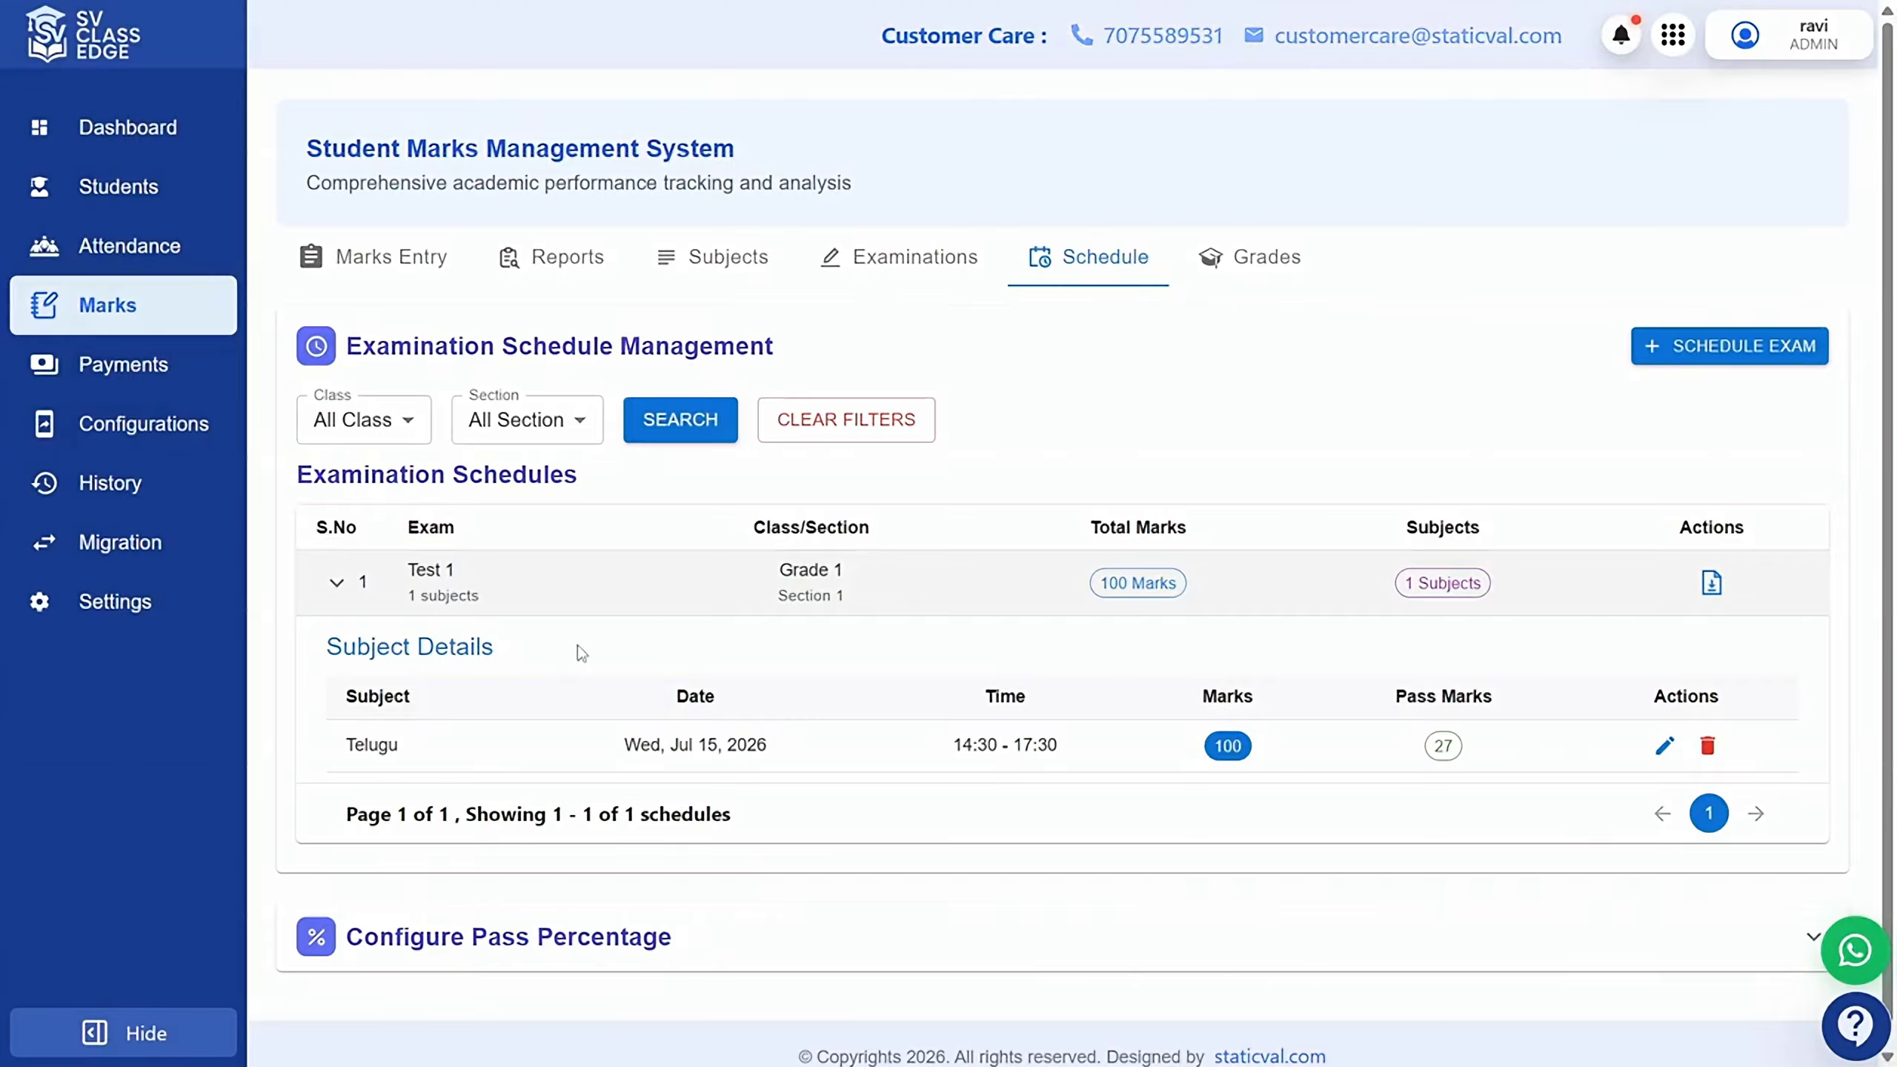
Start scheduling another examination with exam type Test 1 and subject Hindi.
{"action": "left_click", "coordinate": [1717, 348]}
{"action": "left_click", "coordinate": [732, 384]}
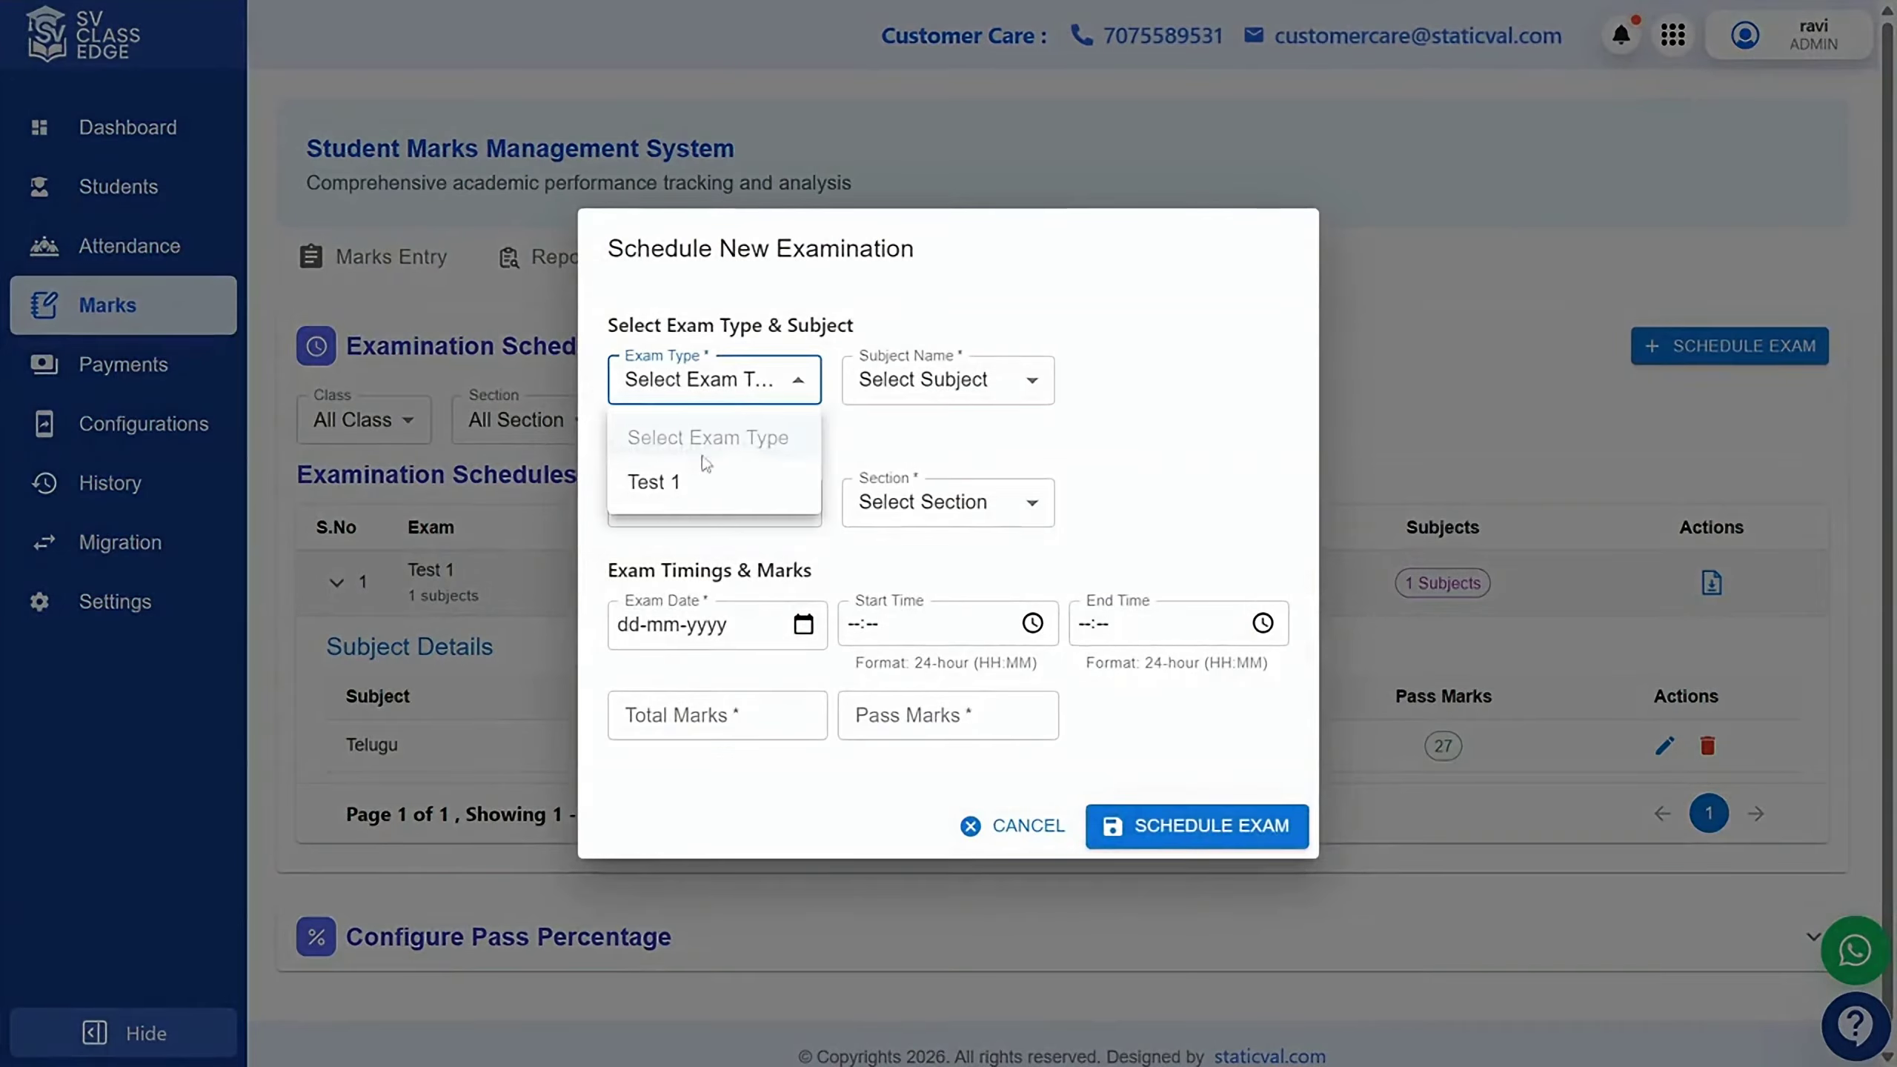
{"action": "left_click", "coordinate": [705, 479]}
{"action": "left_click", "coordinate": [926, 388]}
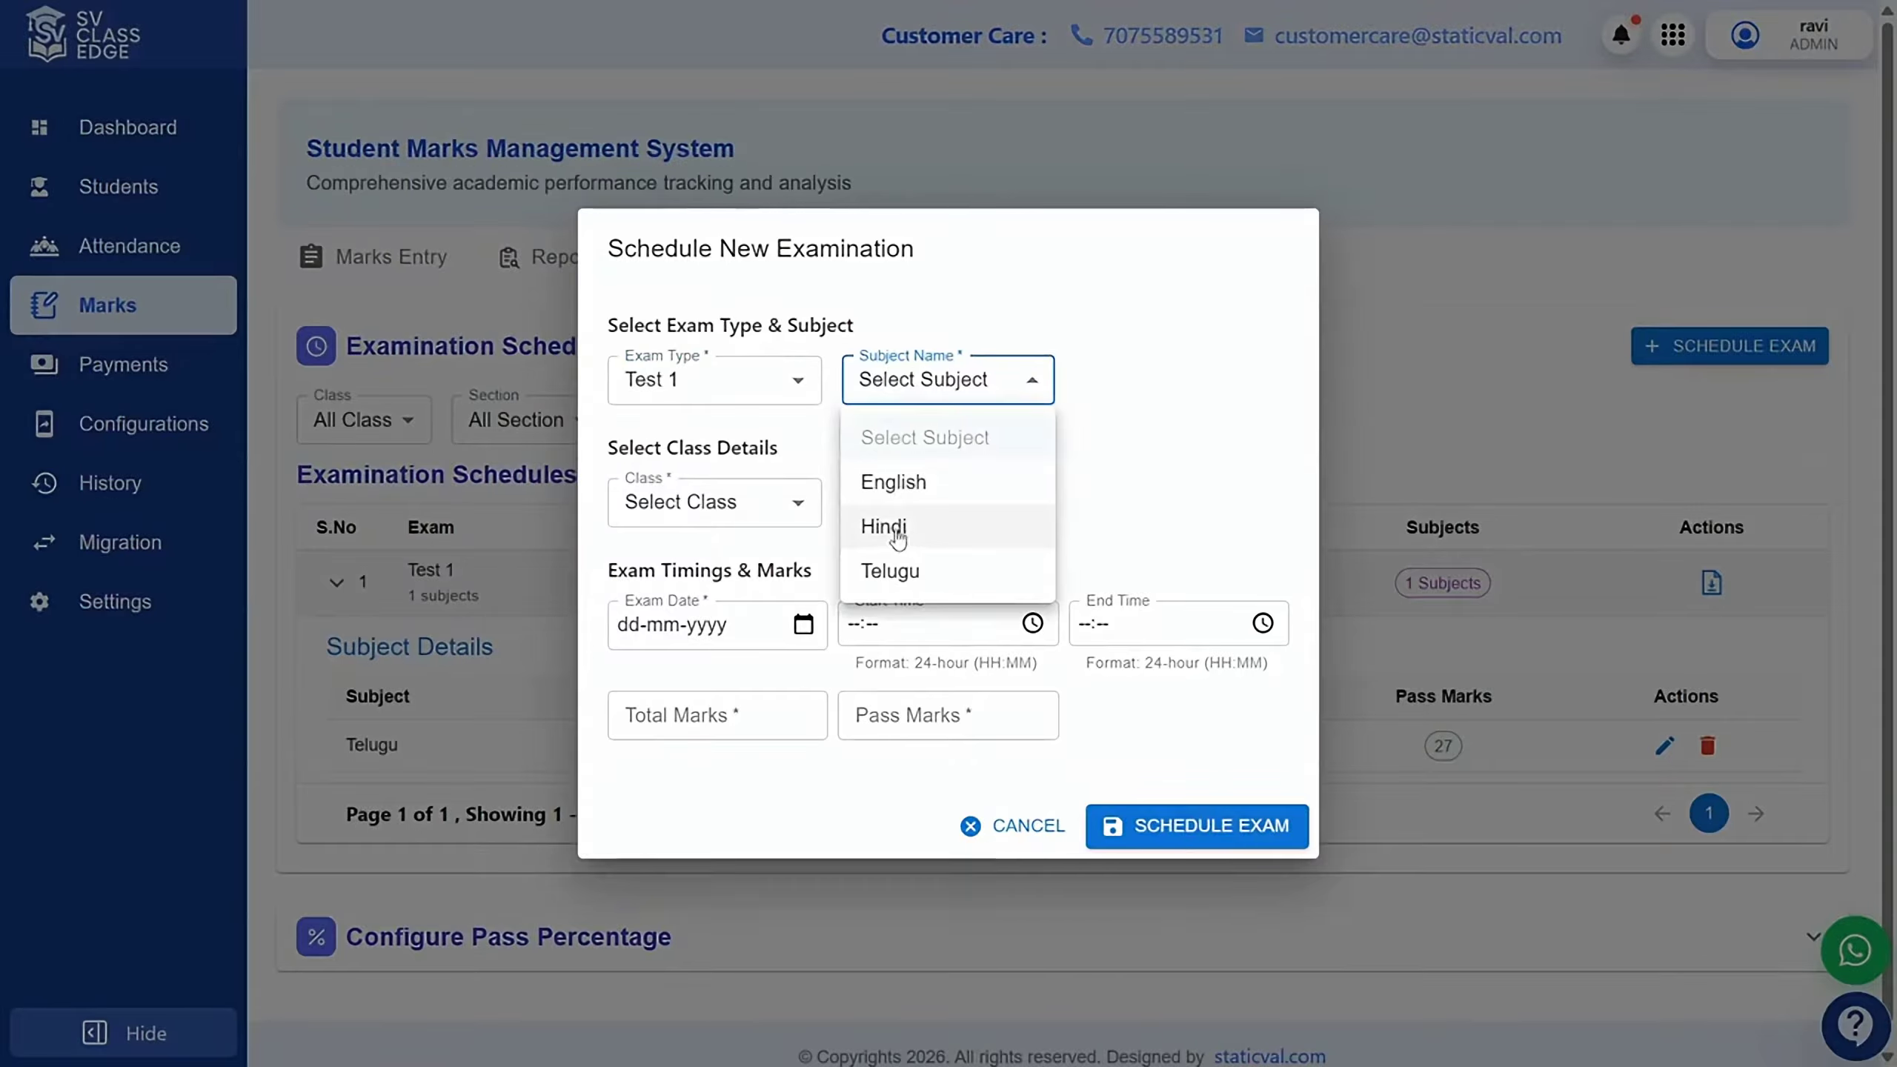
{"action": "left_click", "coordinate": [892, 531]}
Assign the Hindi exam schedule to class Grade 1, section Section 1.
{"action": "left_click", "coordinate": [777, 516]}
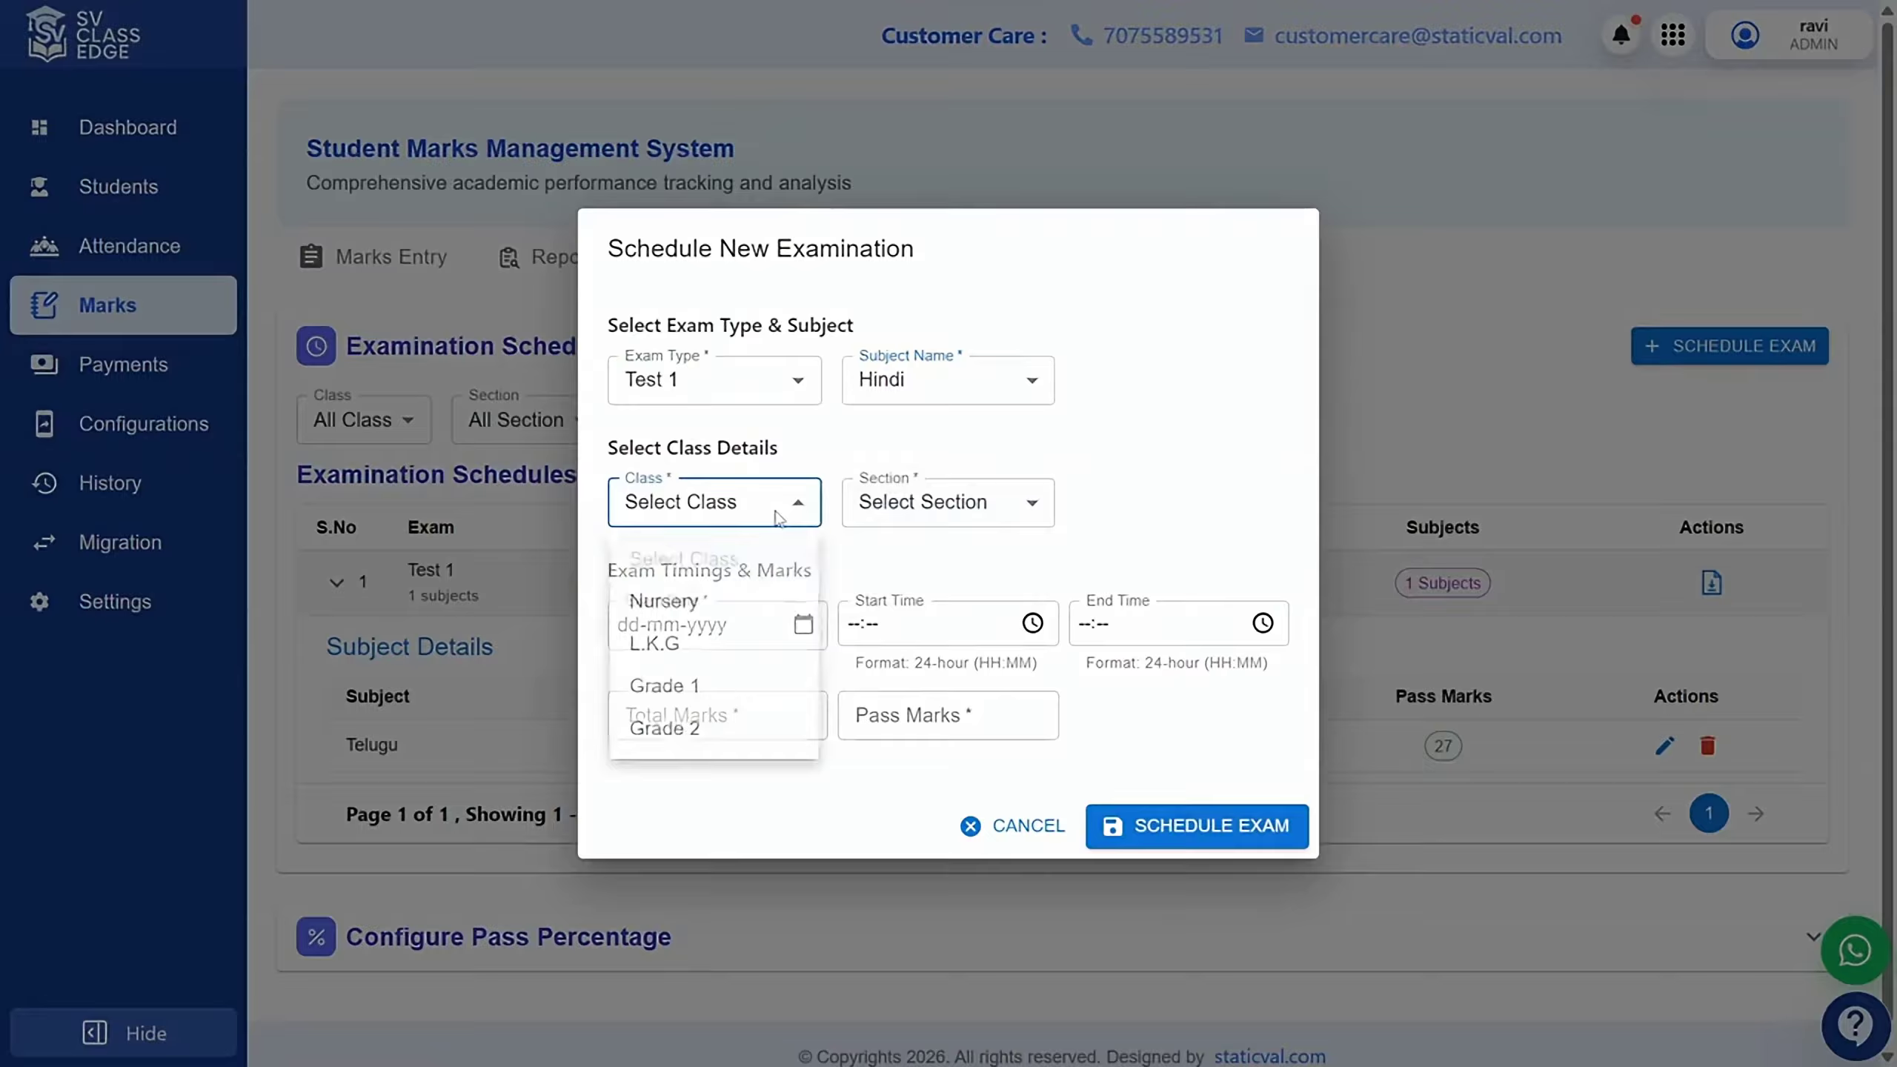
{"action": "left_click", "coordinate": [698, 688]}
{"action": "left_click", "coordinate": [952, 509]}
{"action": "left_click", "coordinate": [938, 602]}
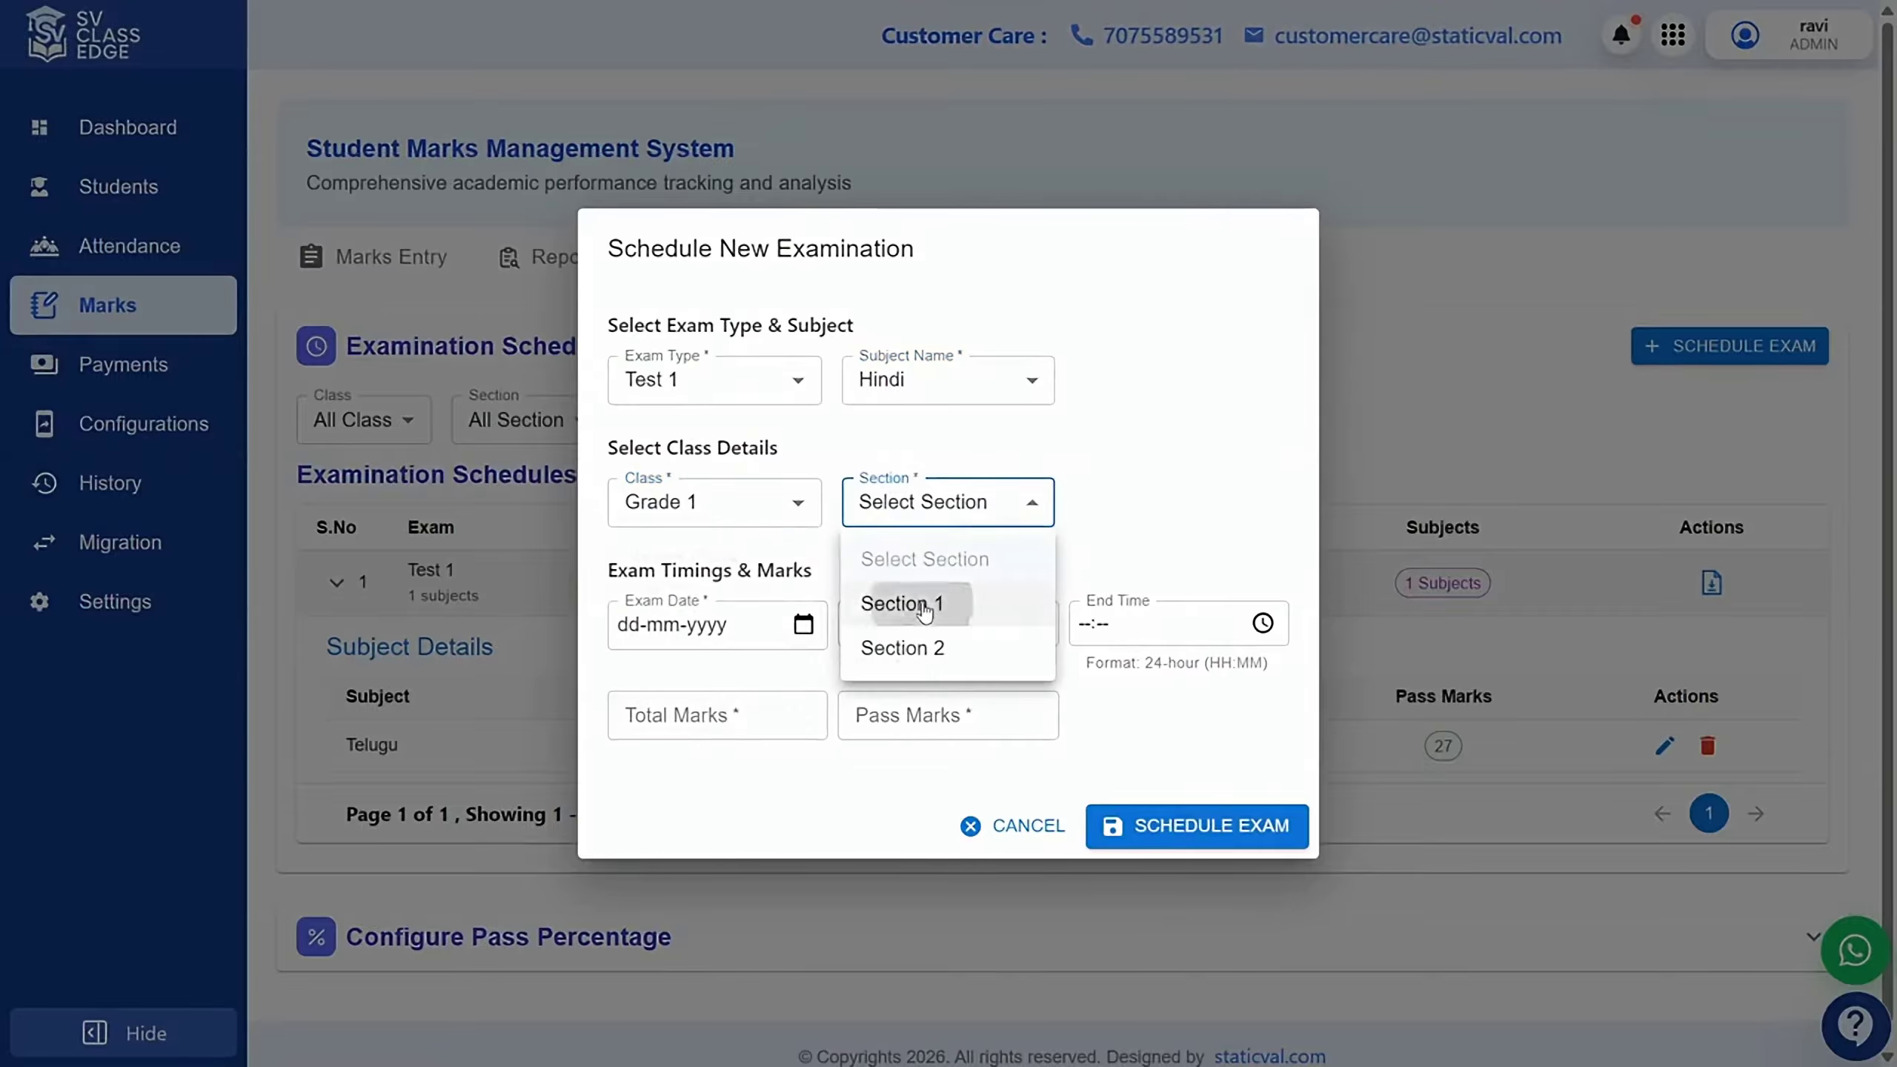
Set the Hindi exam date to 16-07-2026.
{"action": "left_click", "coordinate": [803, 624]}
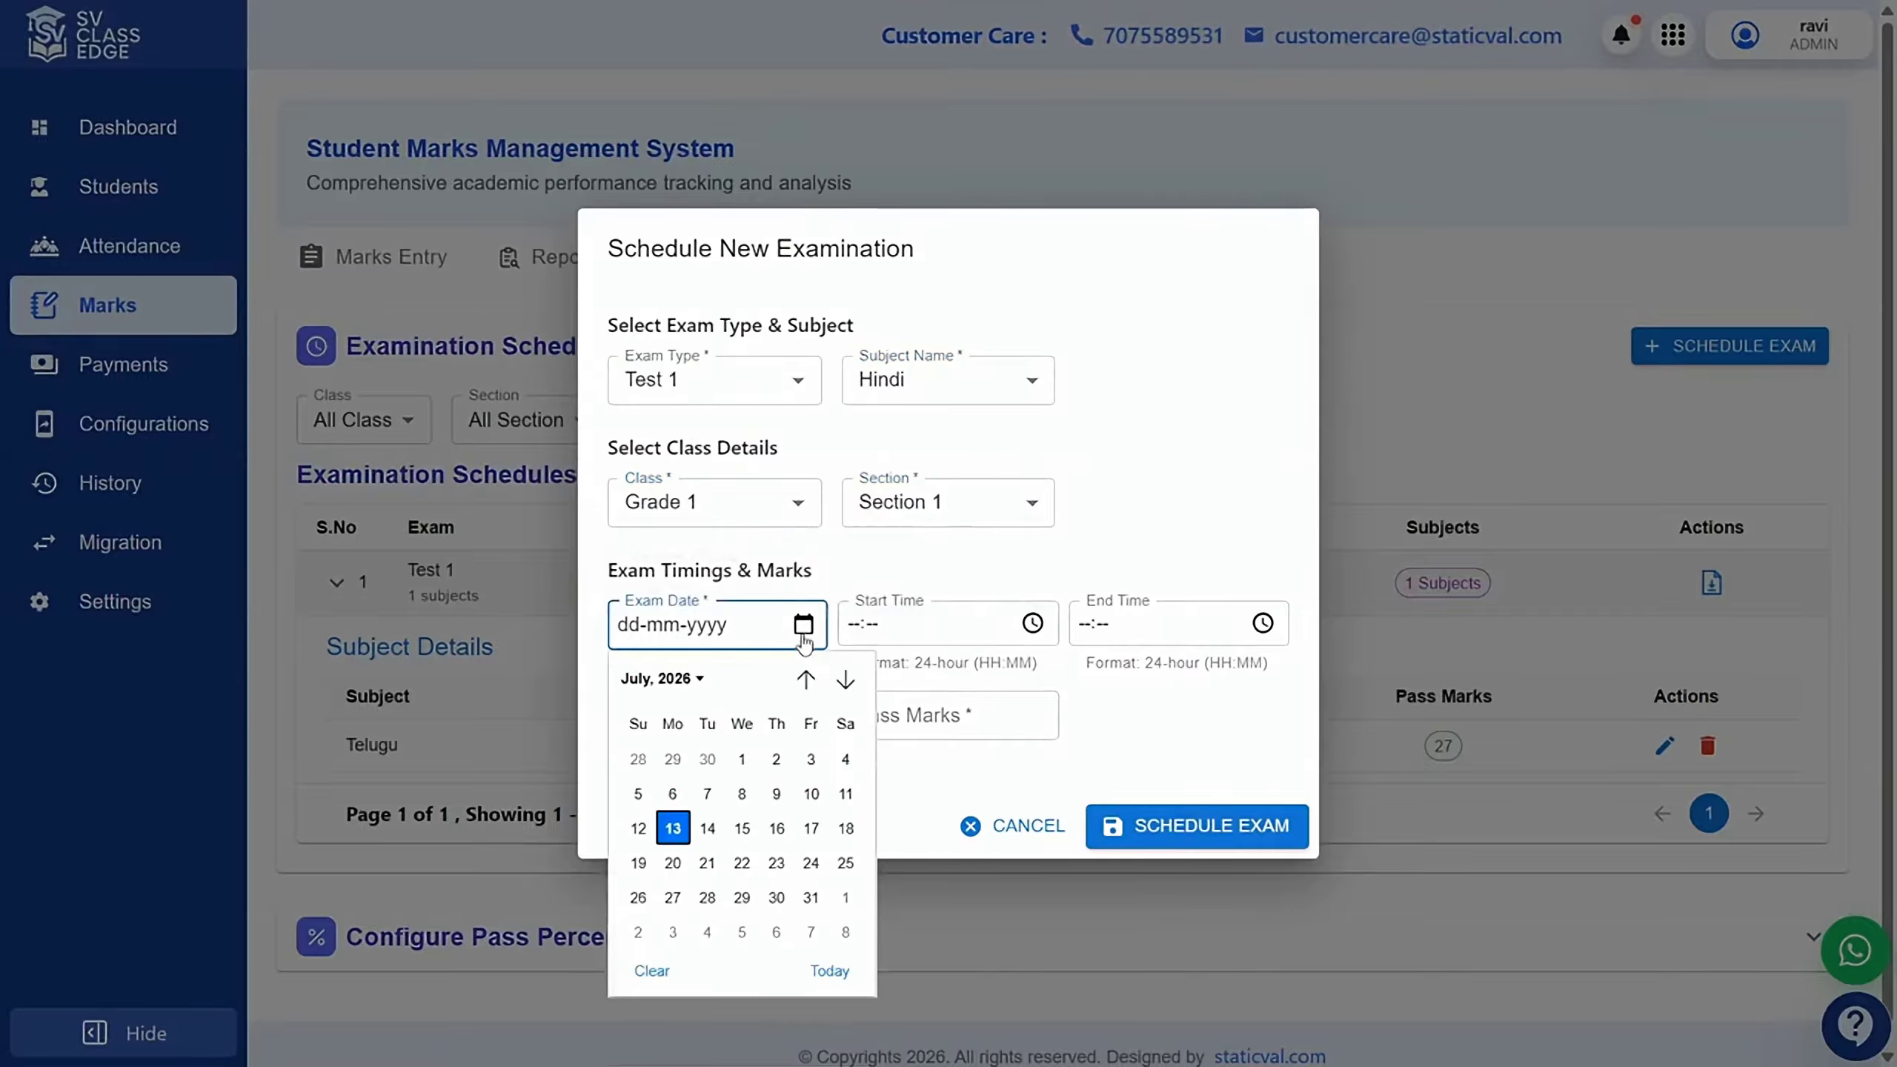
{"action": "left_click", "coordinate": [743, 835]}
{"action": "left_click", "coordinate": [765, 627]}
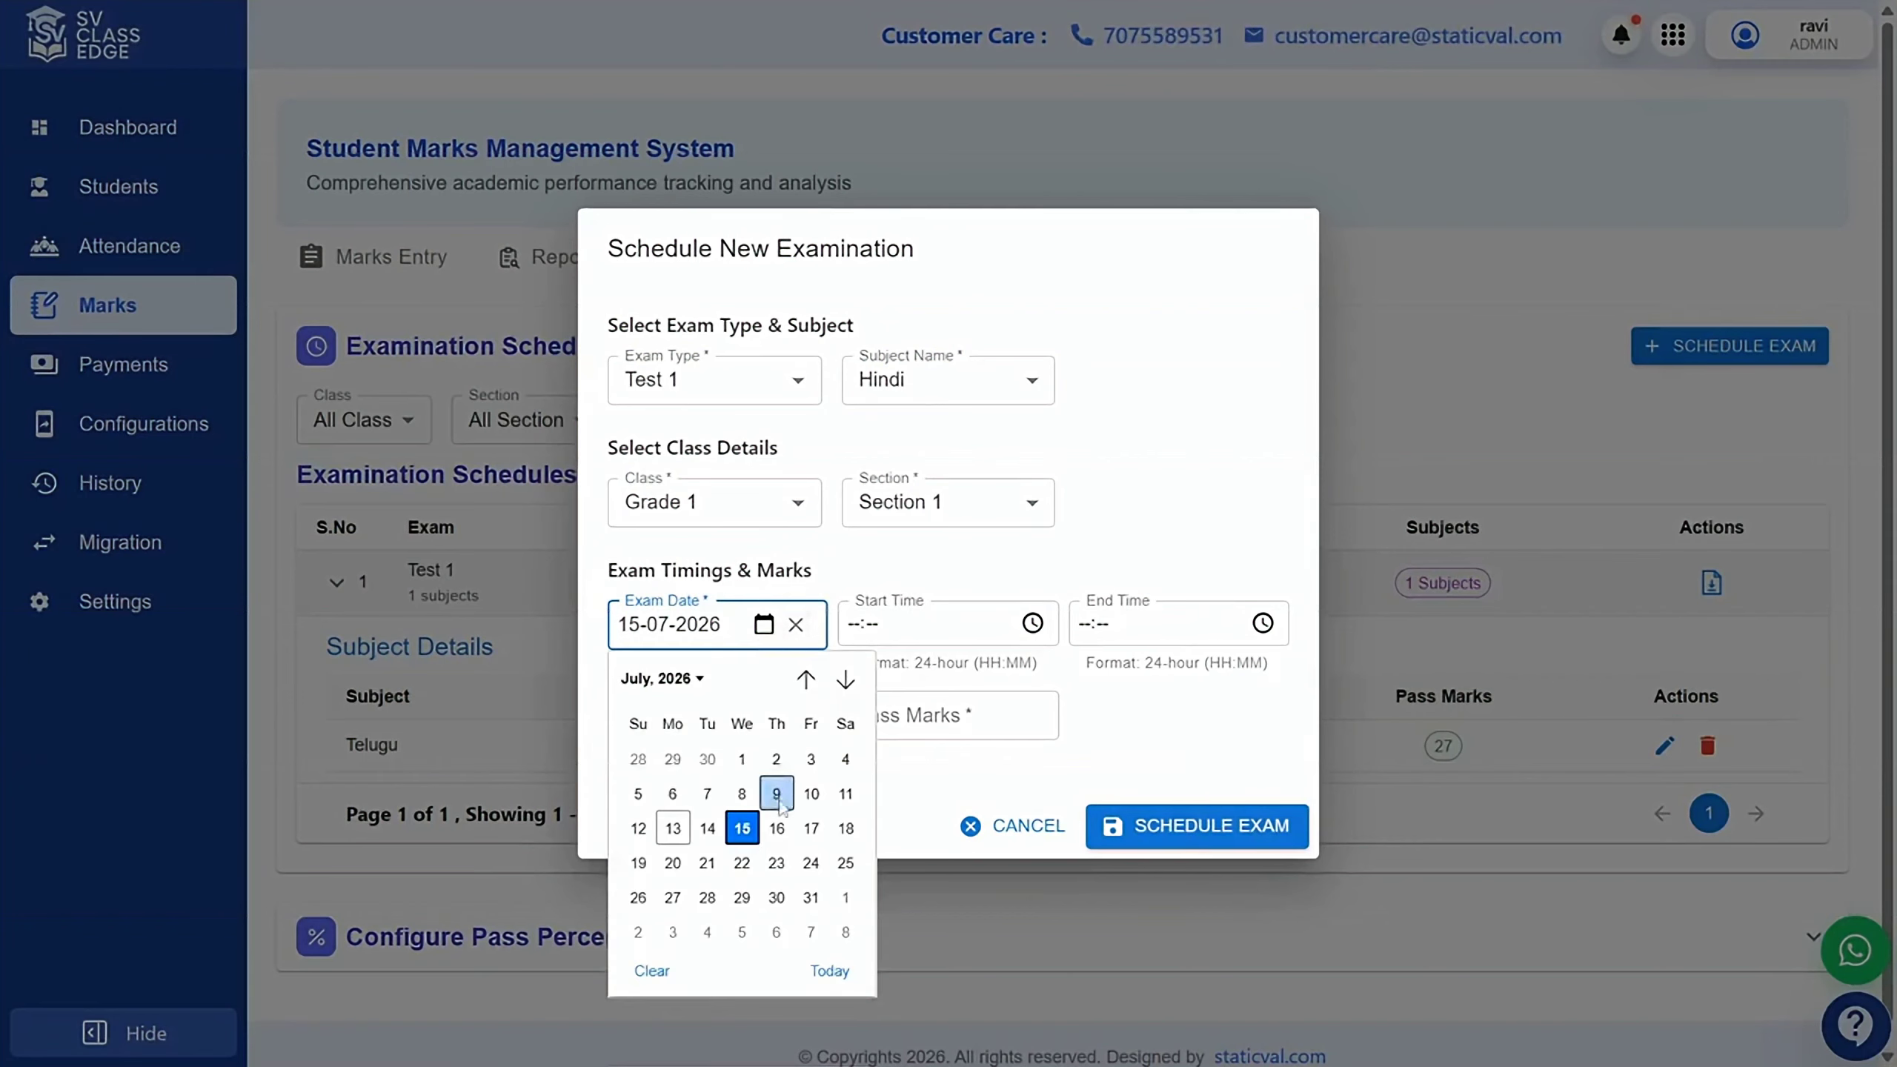
{"action": "left_click", "coordinate": [777, 827]}
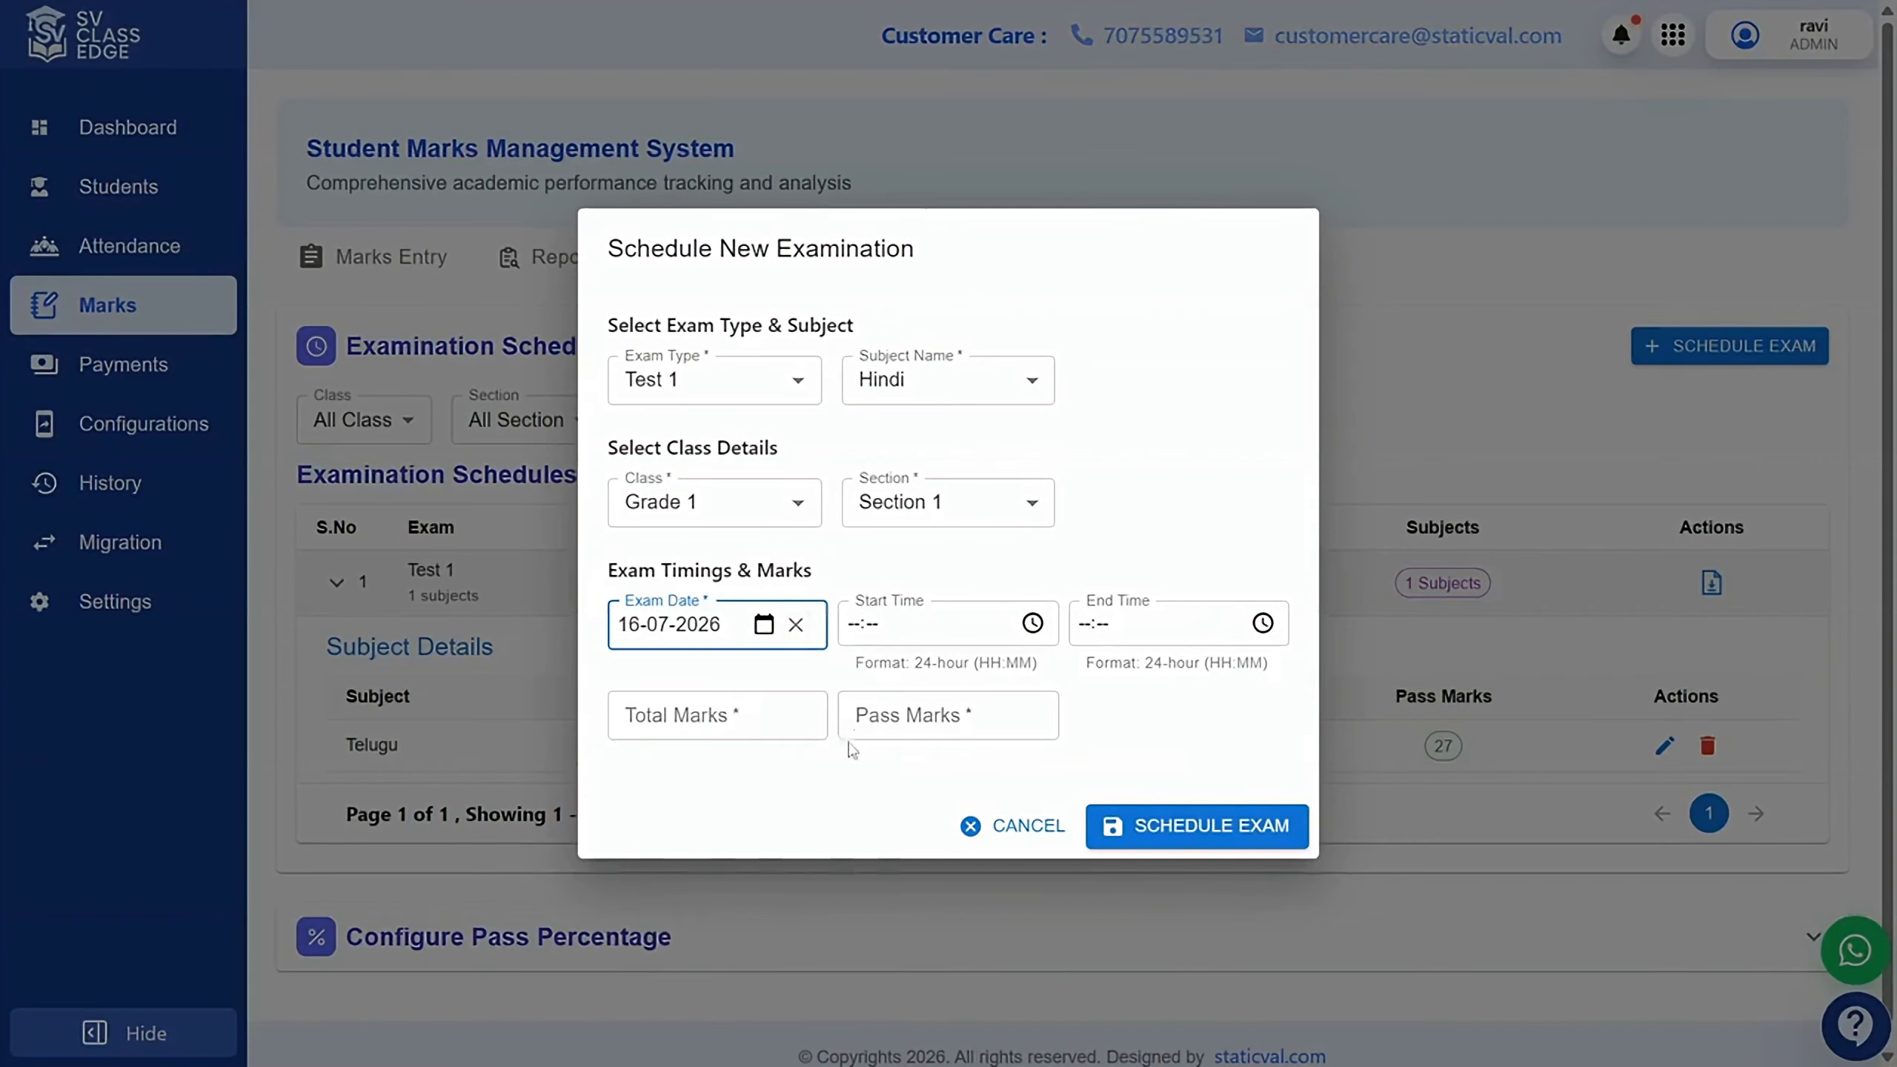
{"action": "left_click", "coordinate": [763, 624]}
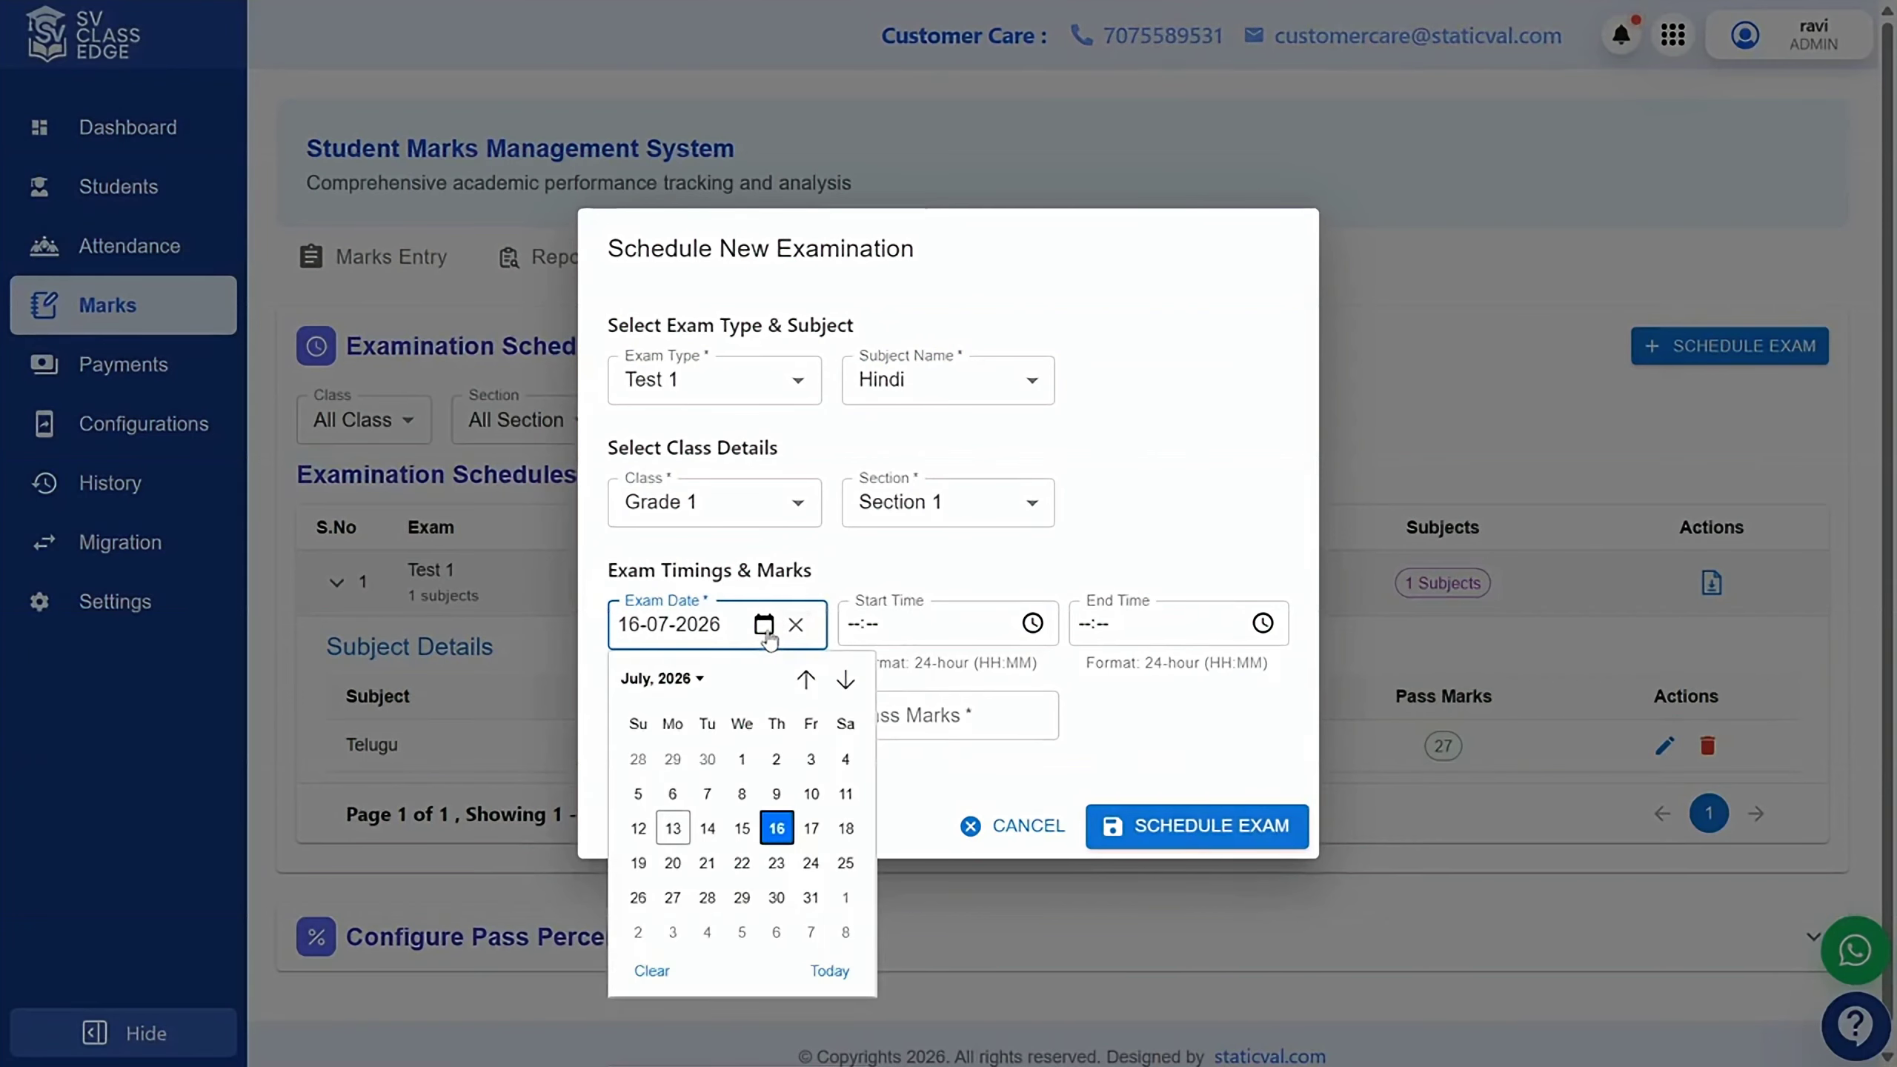
Set the Hindi exam's start time to 14:30 and its end time to 17:30.
{"action": "left_click", "coordinate": [1033, 622]}
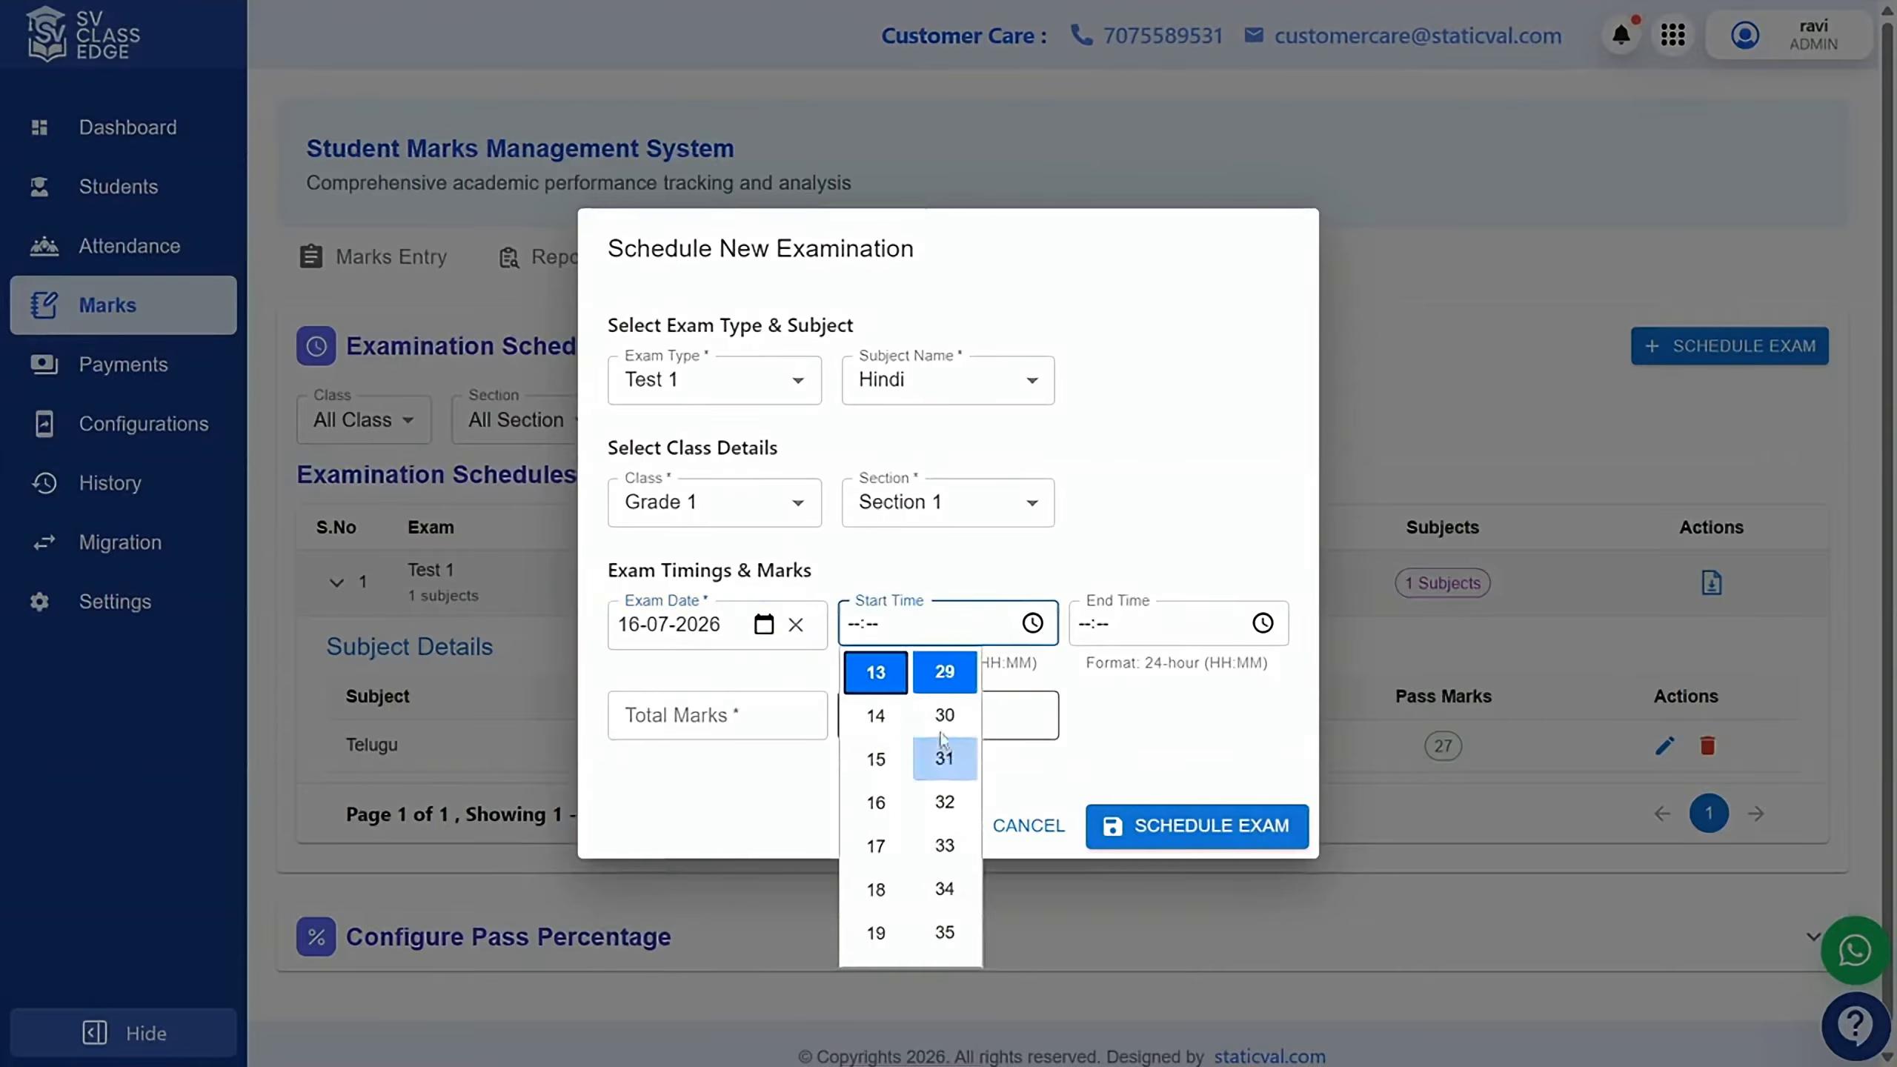
{"action": "left_click", "coordinate": [877, 736]}
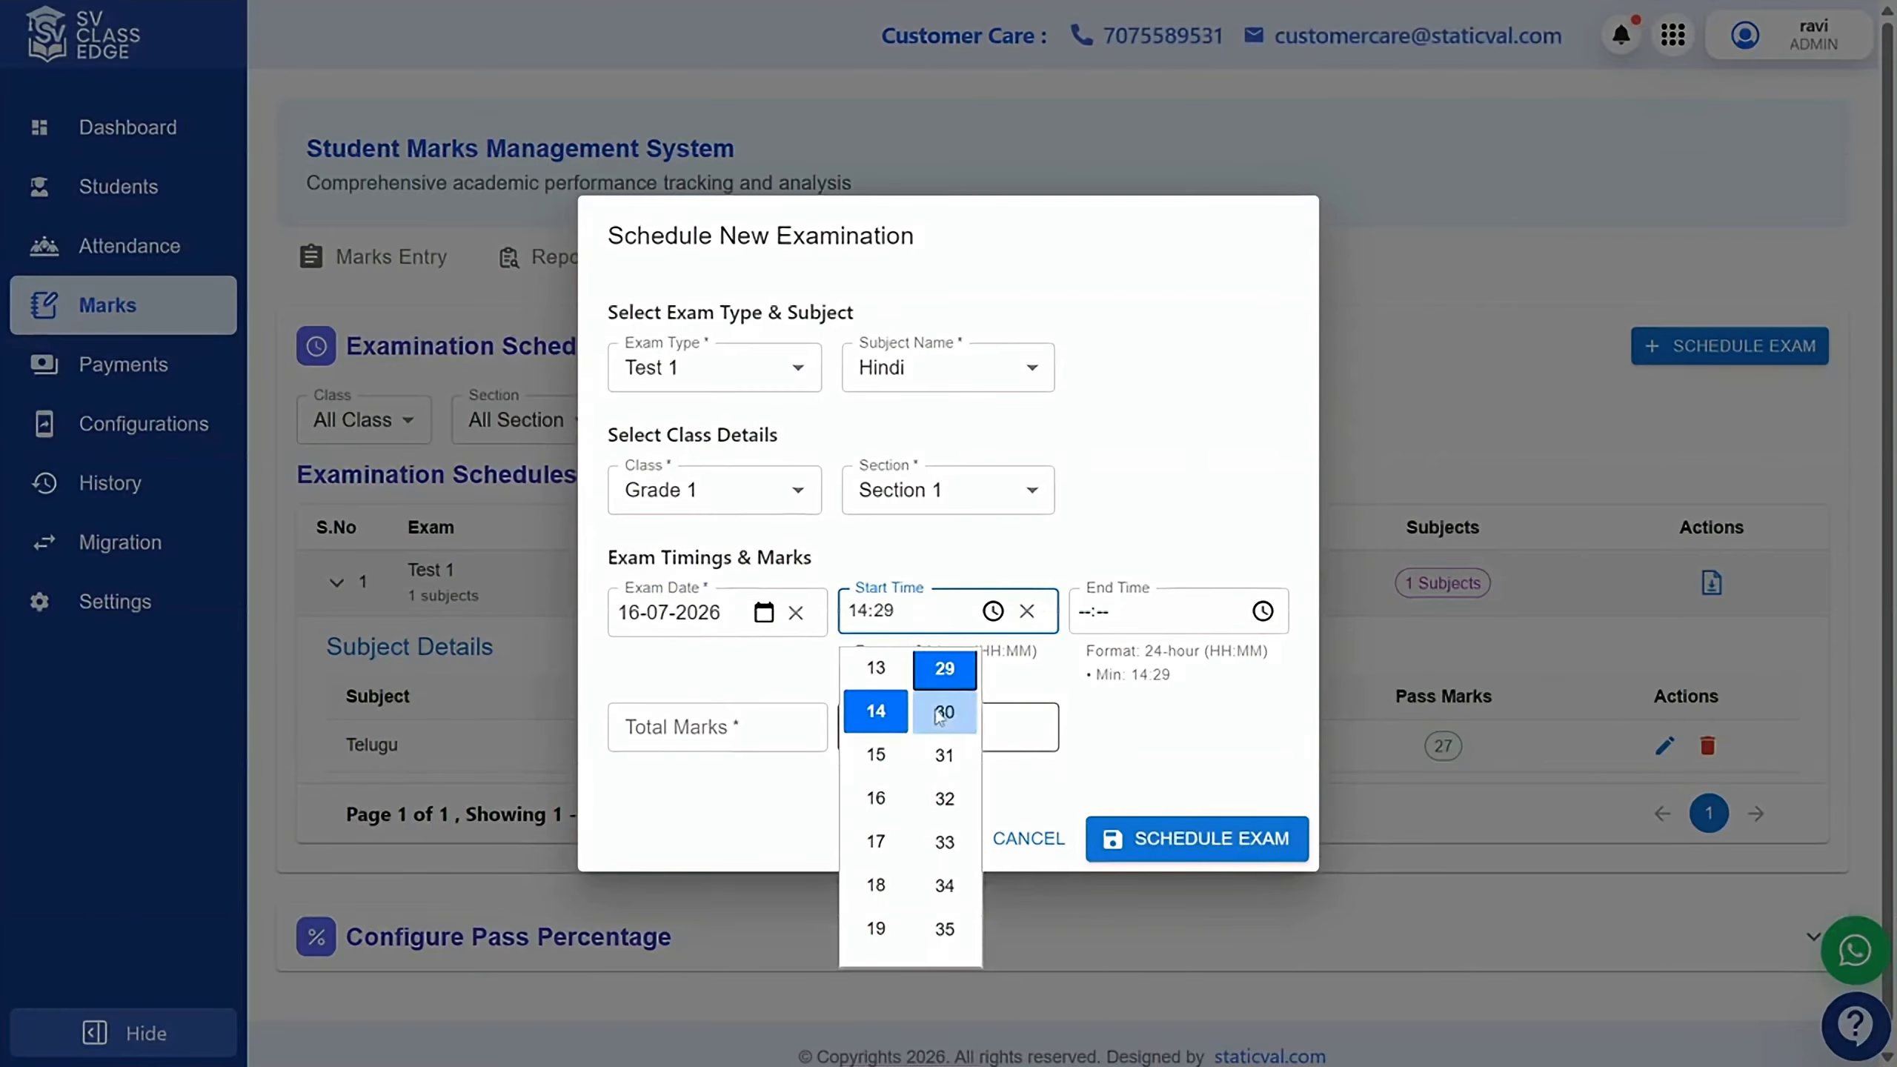
{"action": "left_click", "coordinate": [949, 712]}
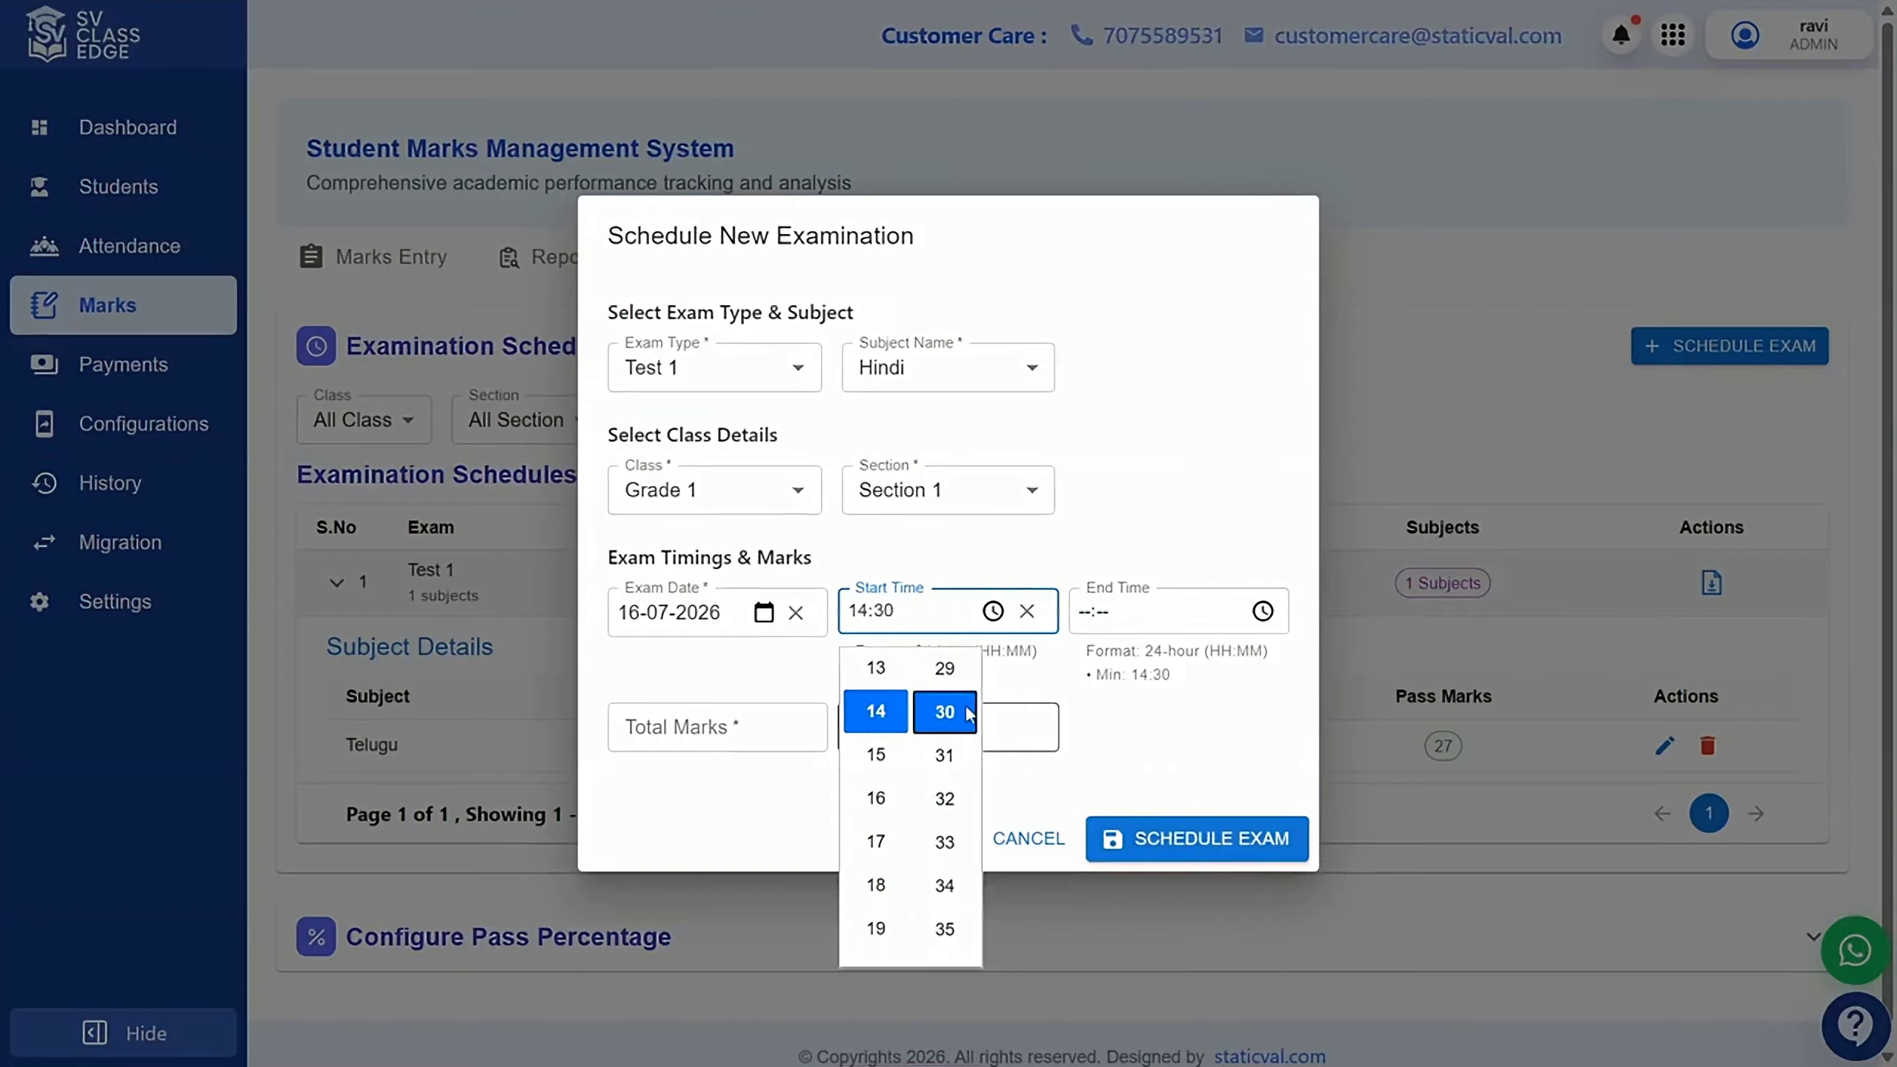
{"action": "left_click", "coordinate": [1262, 611]}
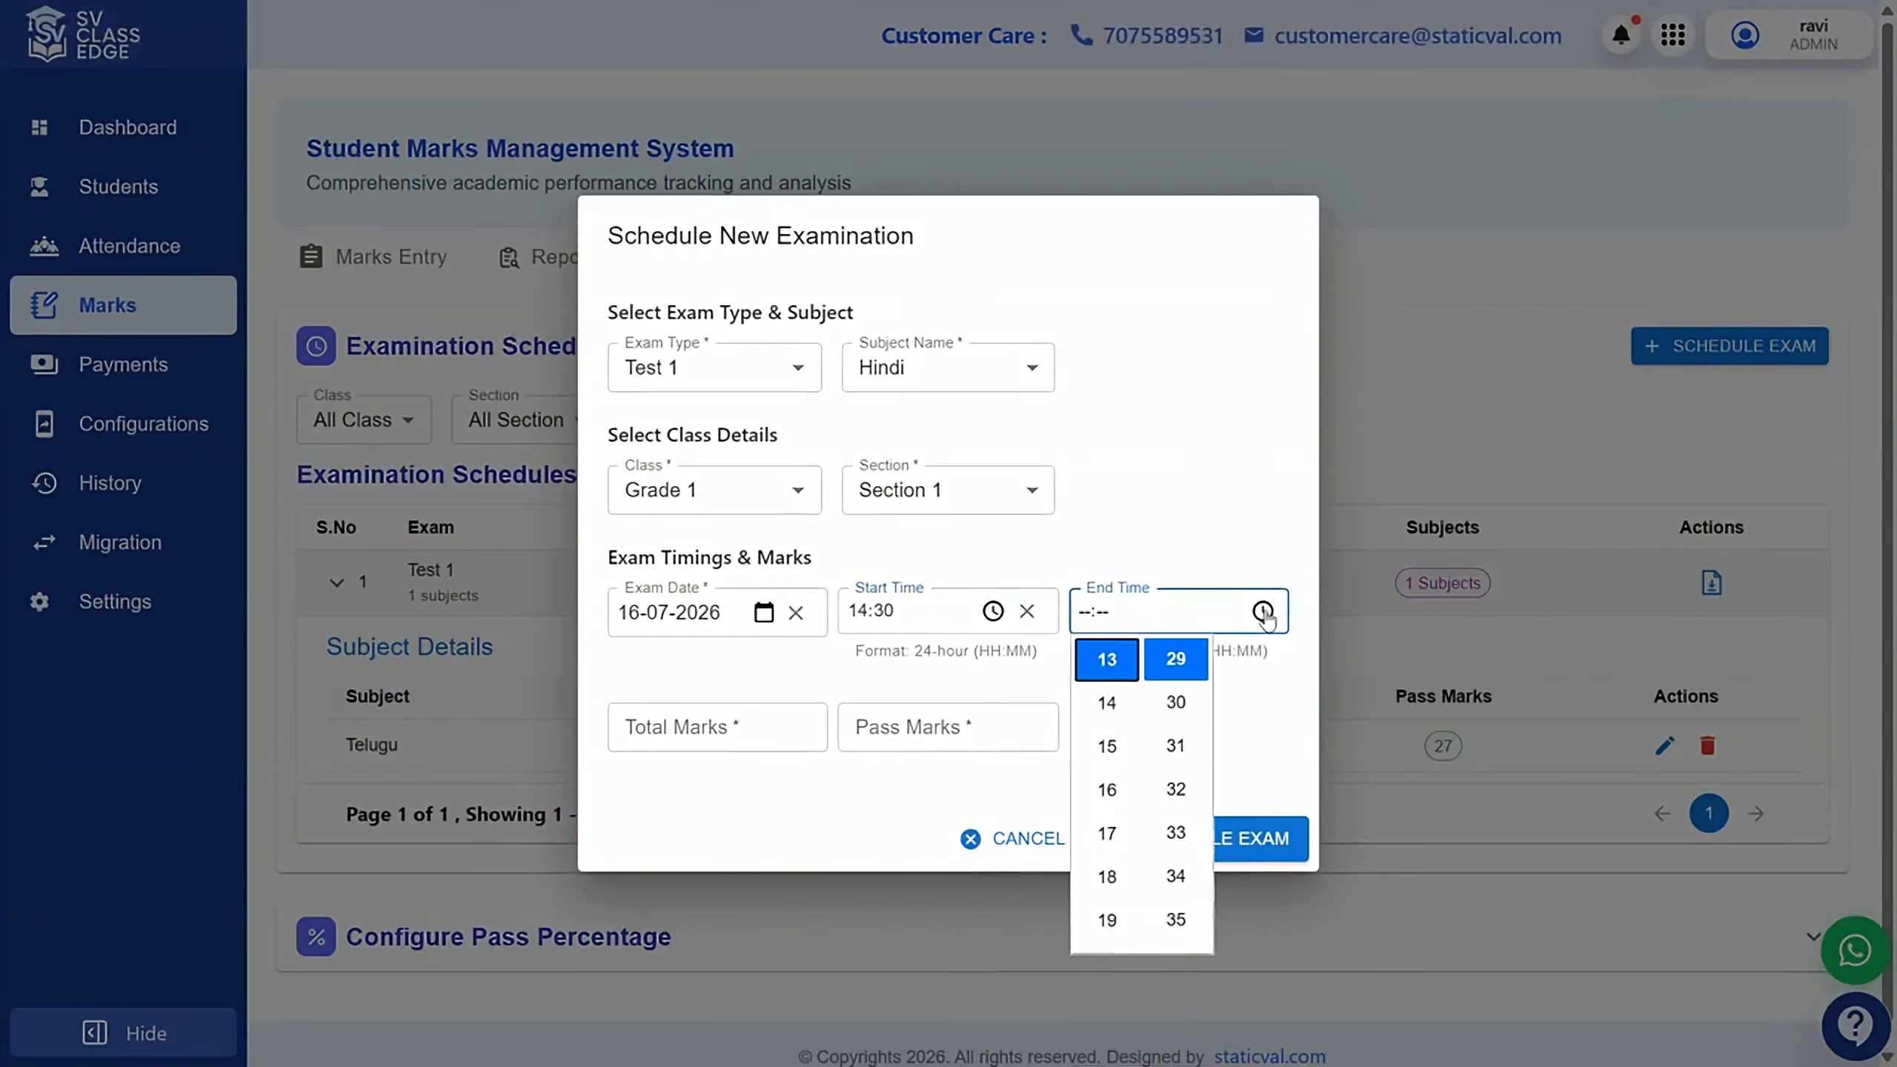
{"action": "left_click", "coordinate": [1113, 828]}
{"action": "left_click", "coordinate": [1175, 699]}
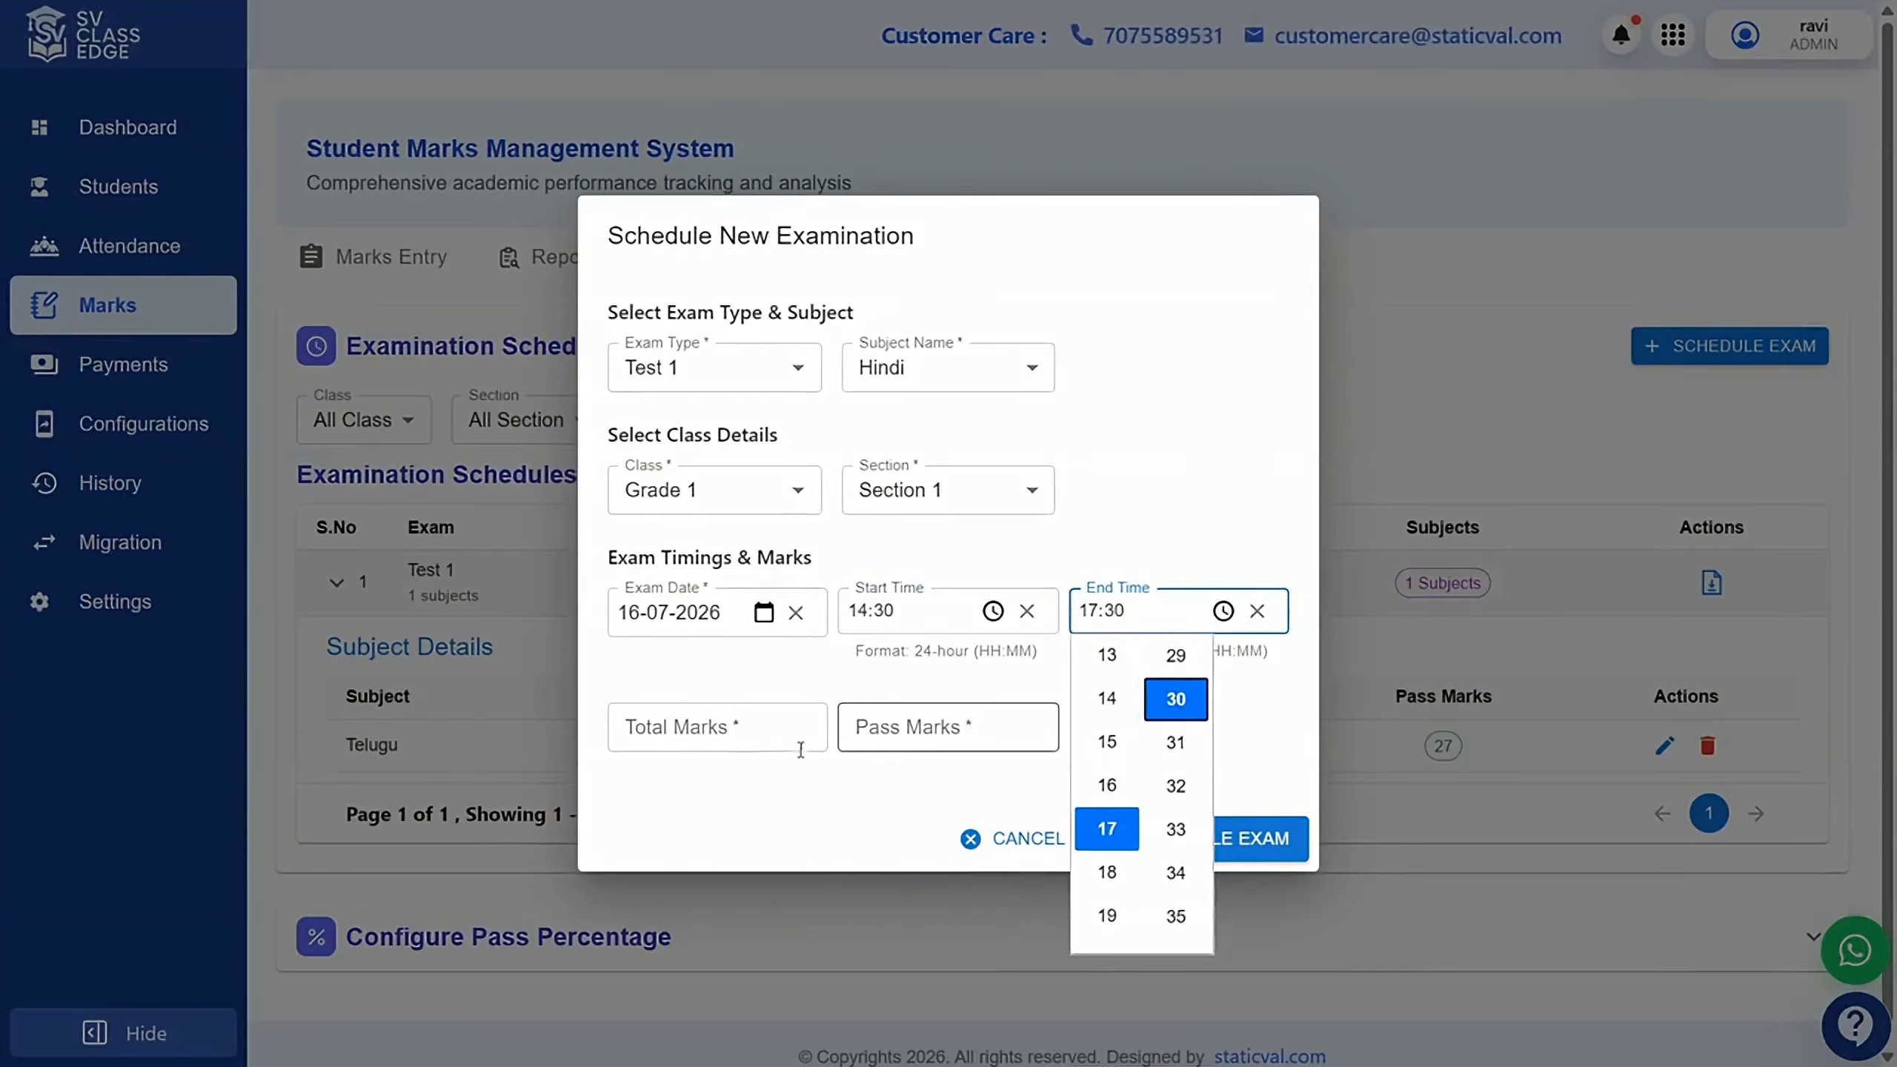
Set total marks to 100 and pass marks to 27, and save the Hindi exam schedule.
{"action": "left_click", "coordinate": [757, 744]}
{"action": "type", "text": "100"}
{"action": "left_click", "coordinate": [923, 724]}
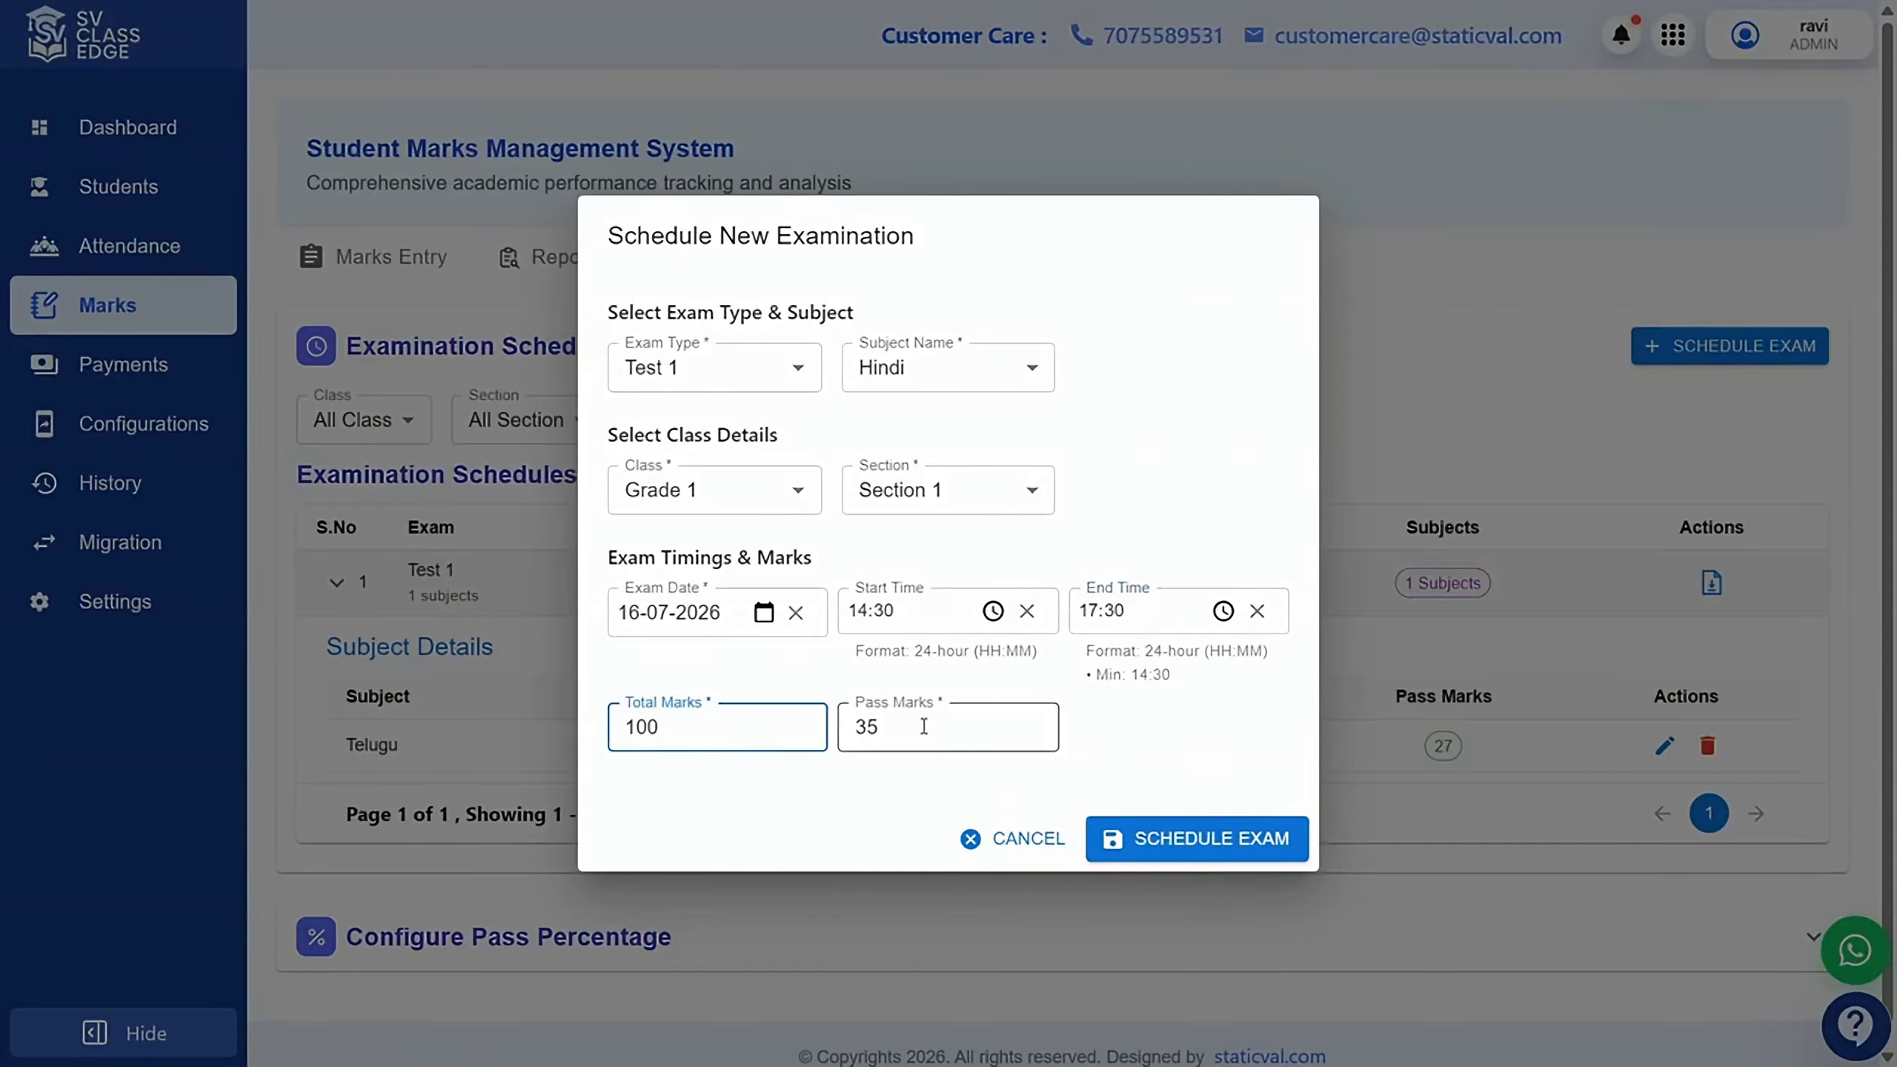
{"action": "key", "text": "BackSpace"}
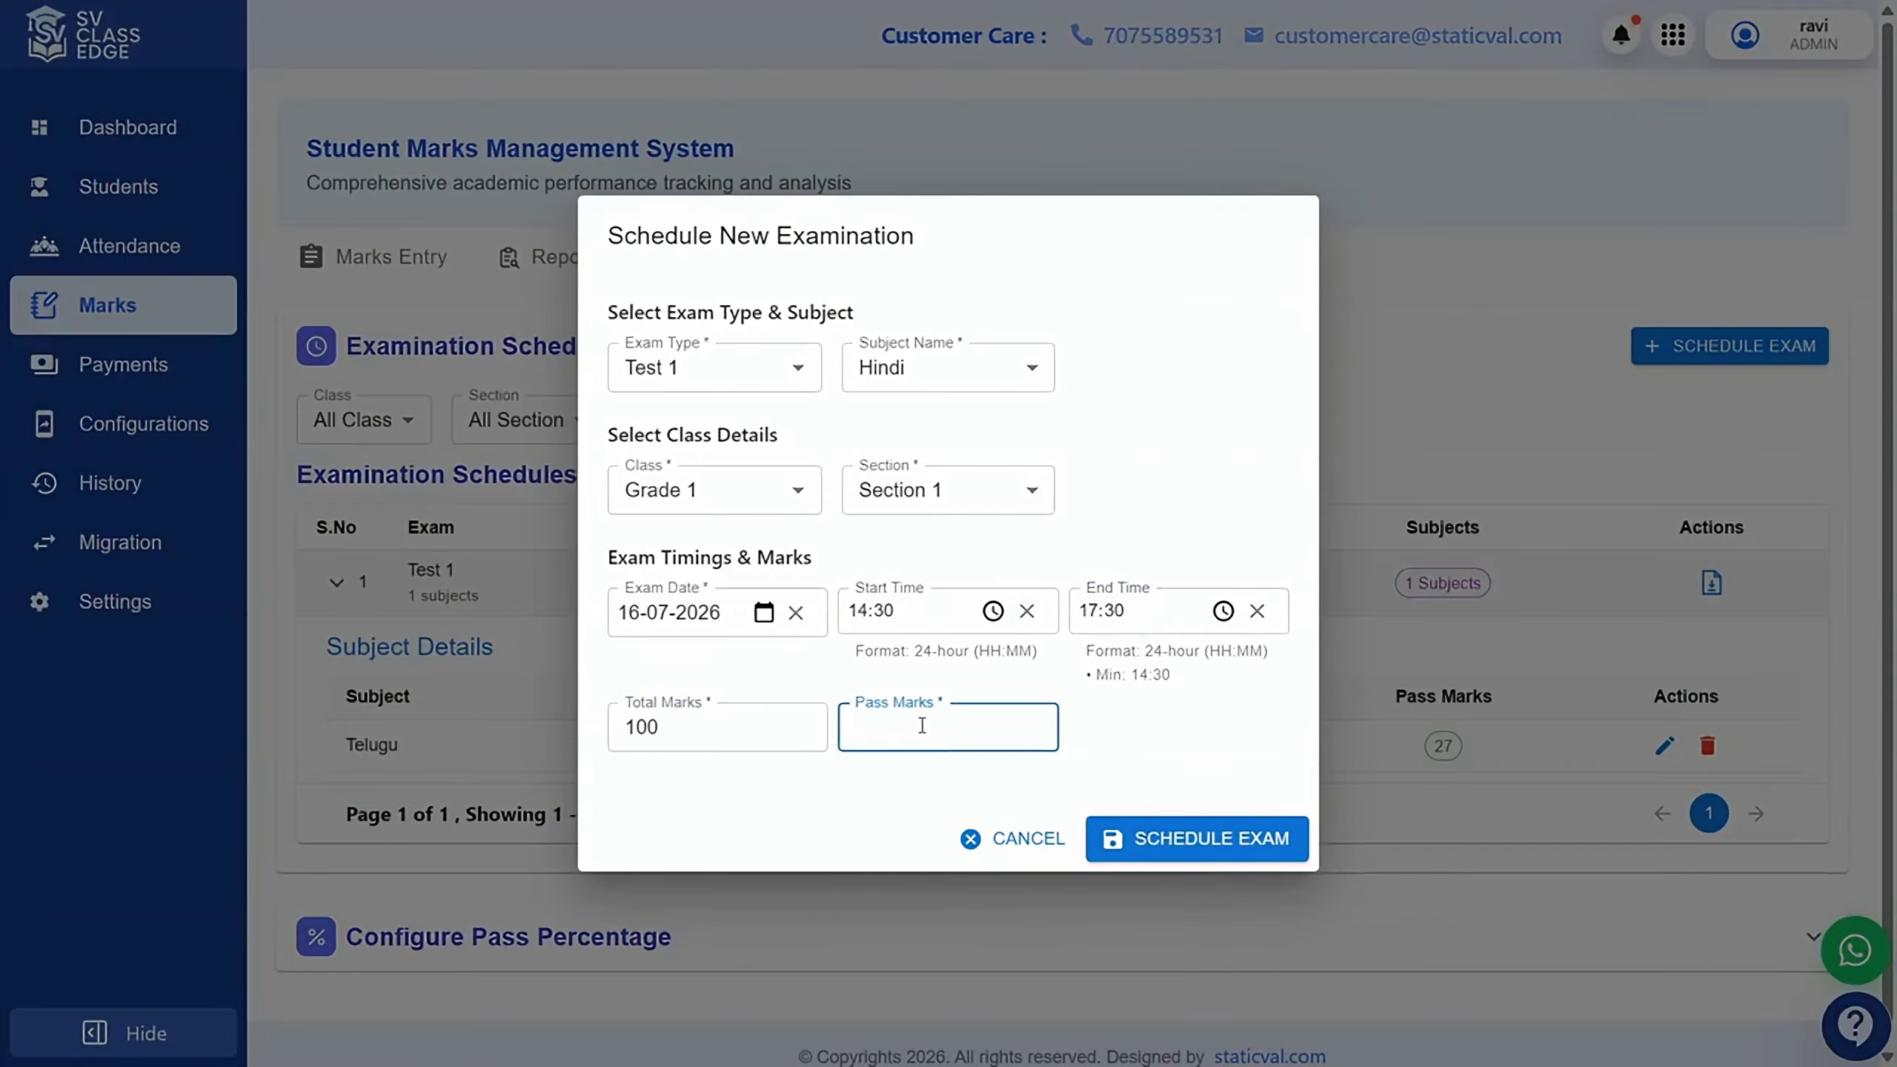
{"action": "type", "text": "27"}
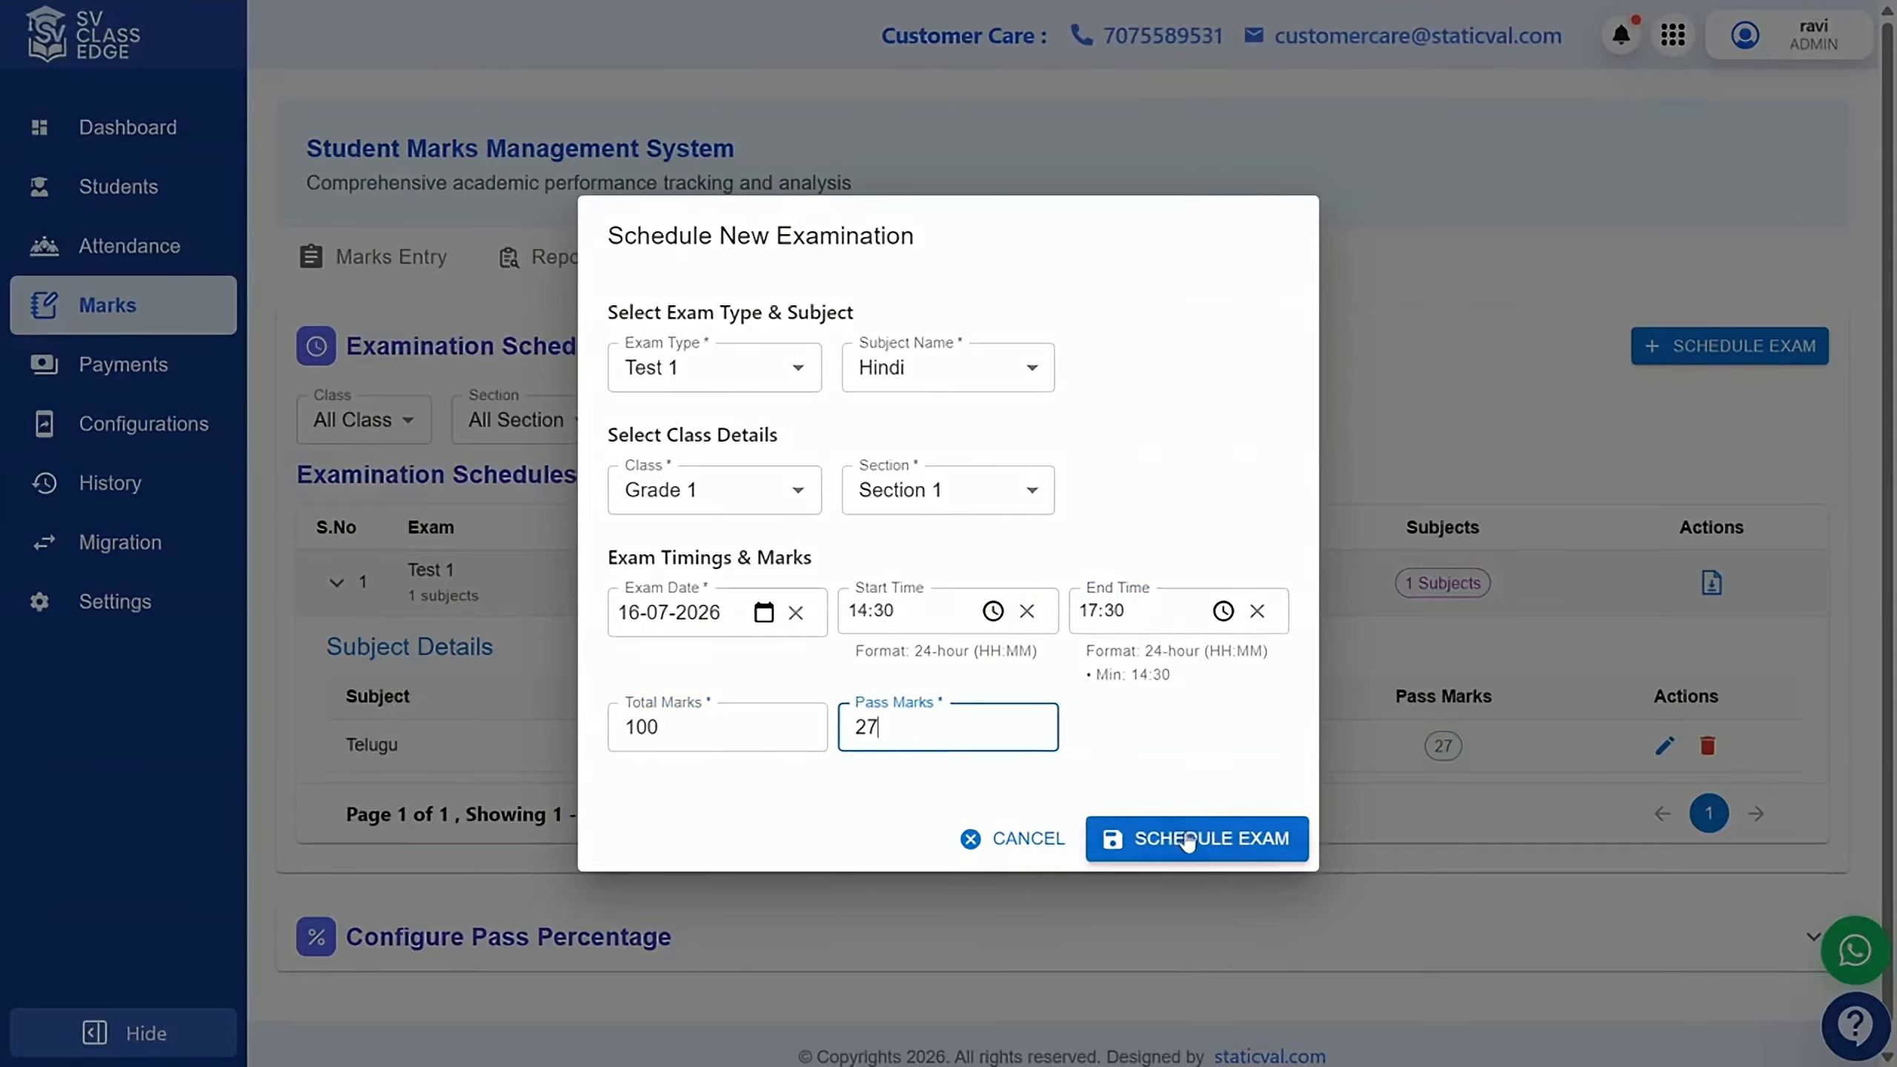
{"action": "left_click", "coordinate": [1188, 840]}
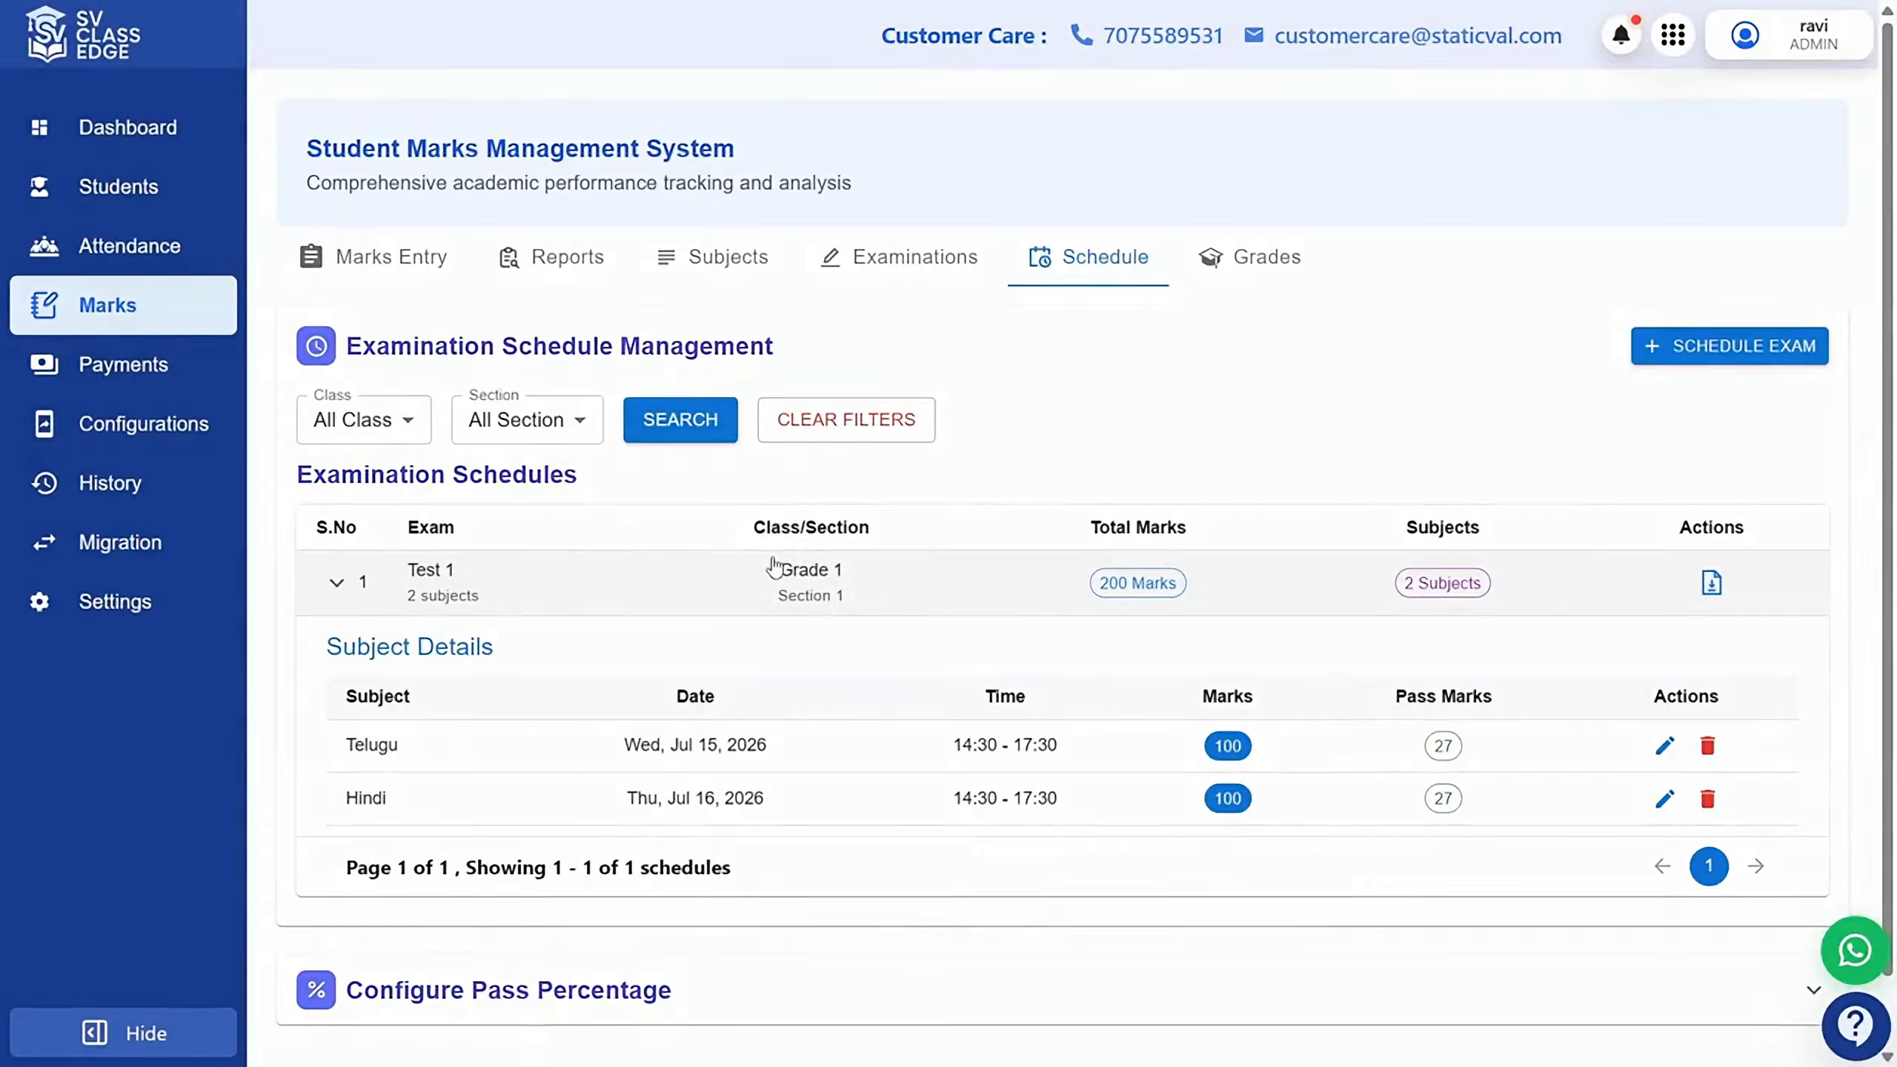
{"action": "left_click", "coordinate": [334, 588]}
Search for the students available for marks entry with exam type Test 1, class Grade 1 and section Section 1.
{"action": "left_click", "coordinate": [400, 260]}
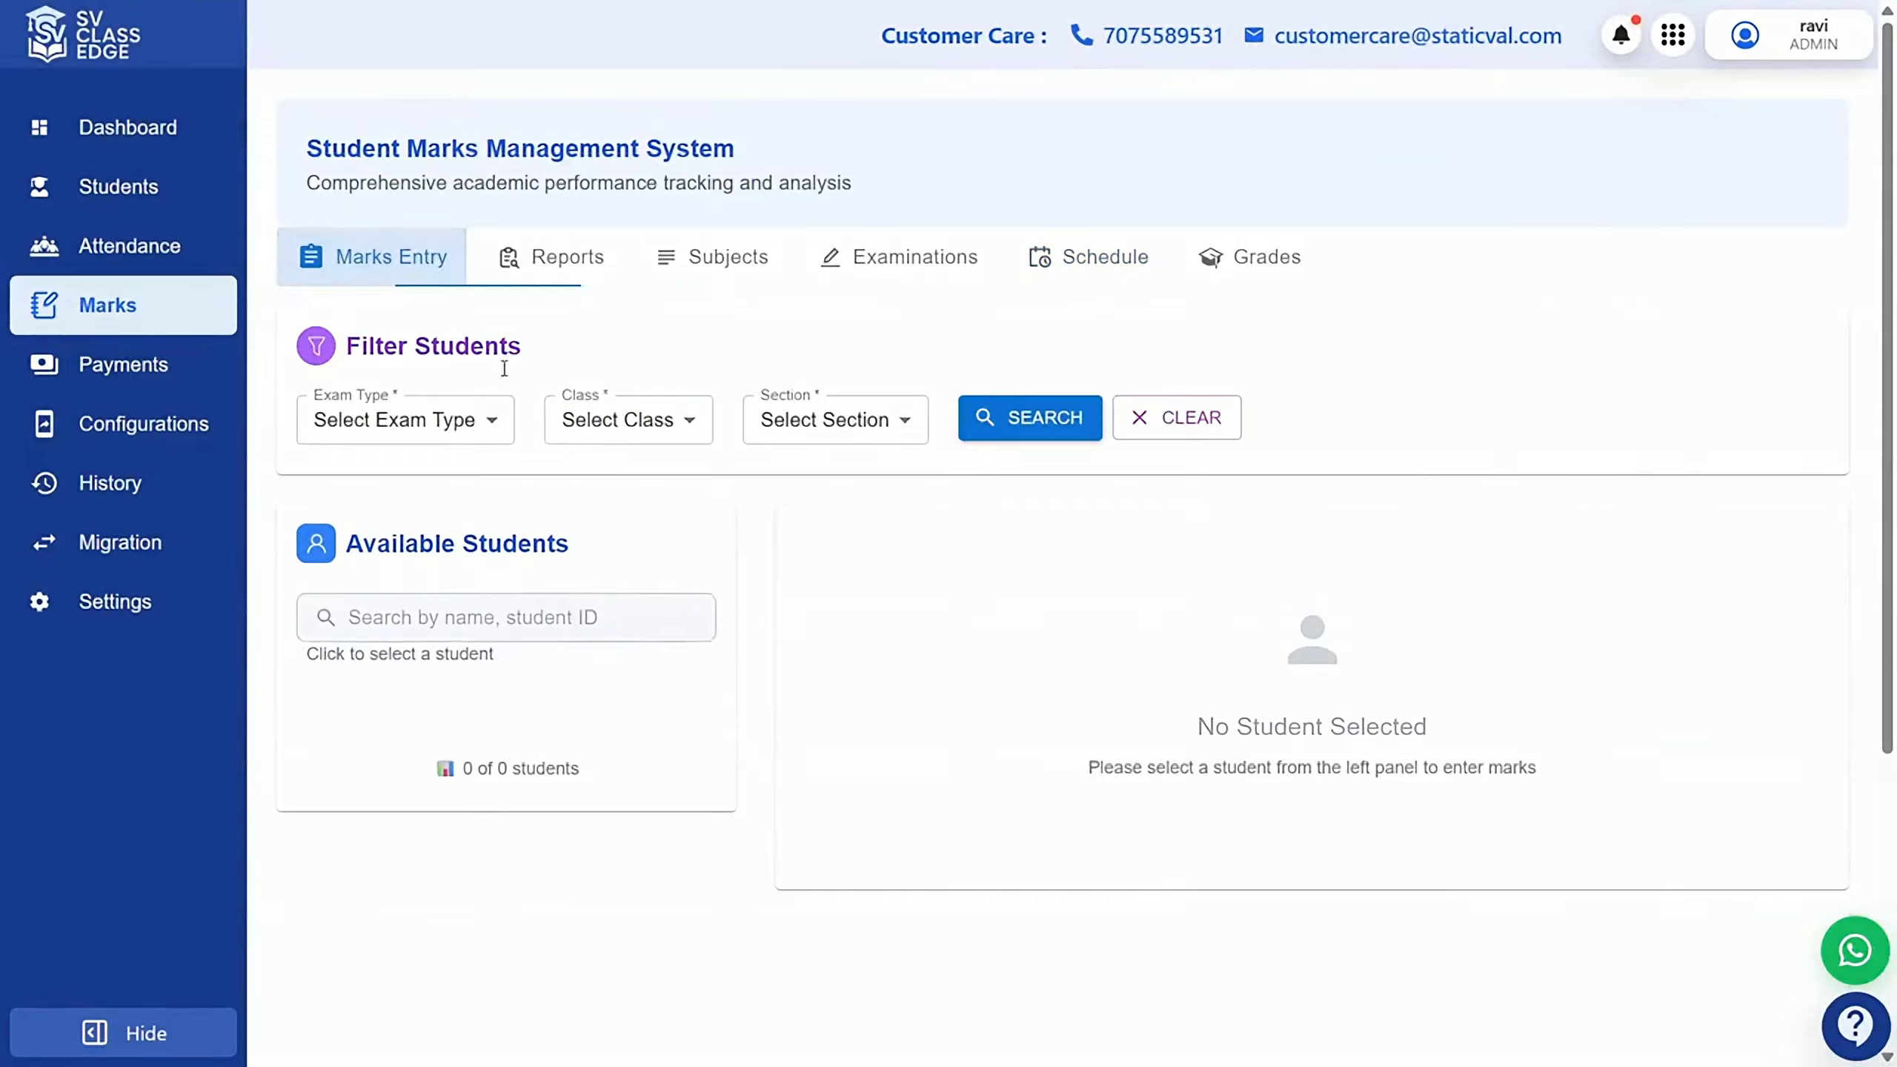
{"action": "left_click", "coordinate": [419, 430]}
{"action": "left_click", "coordinate": [377, 526]}
{"action": "left_click", "coordinate": [532, 436]}
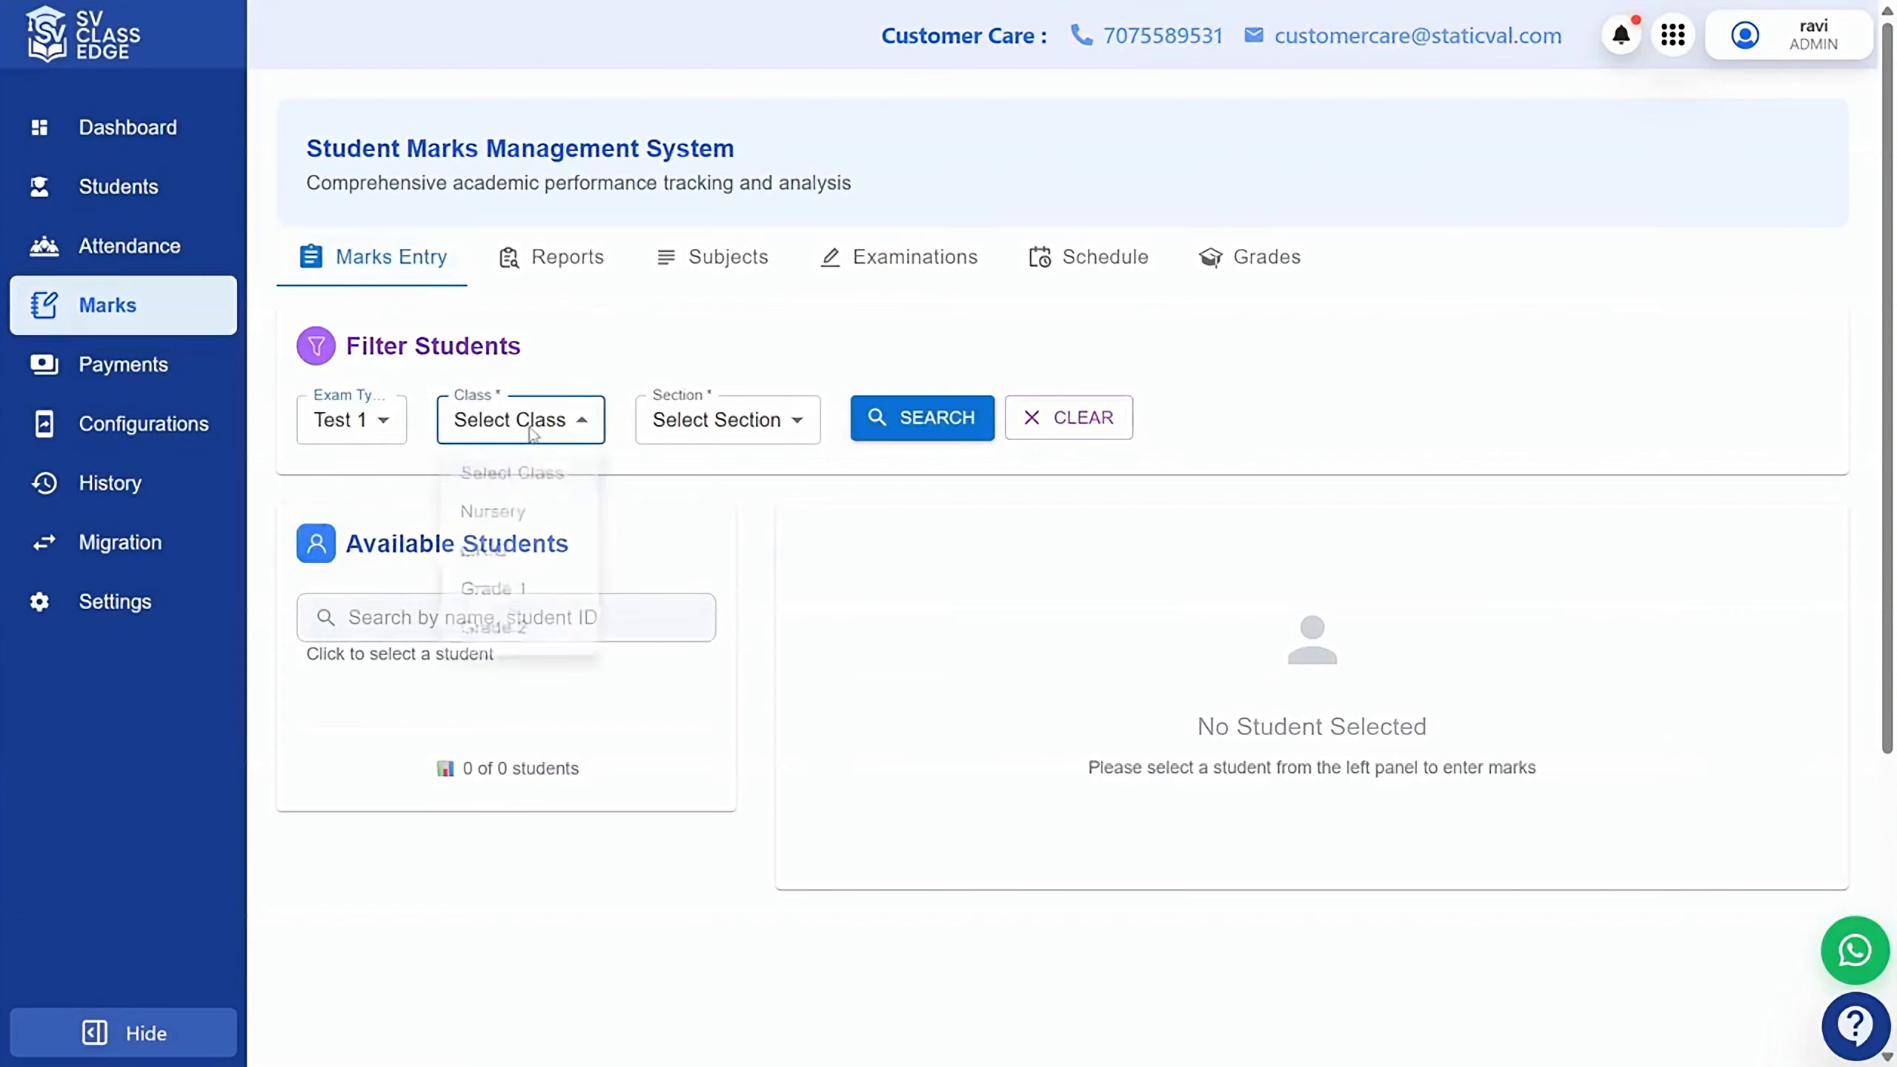
{"action": "left_click", "coordinate": [515, 608]}
{"action": "left_click", "coordinate": [698, 423]}
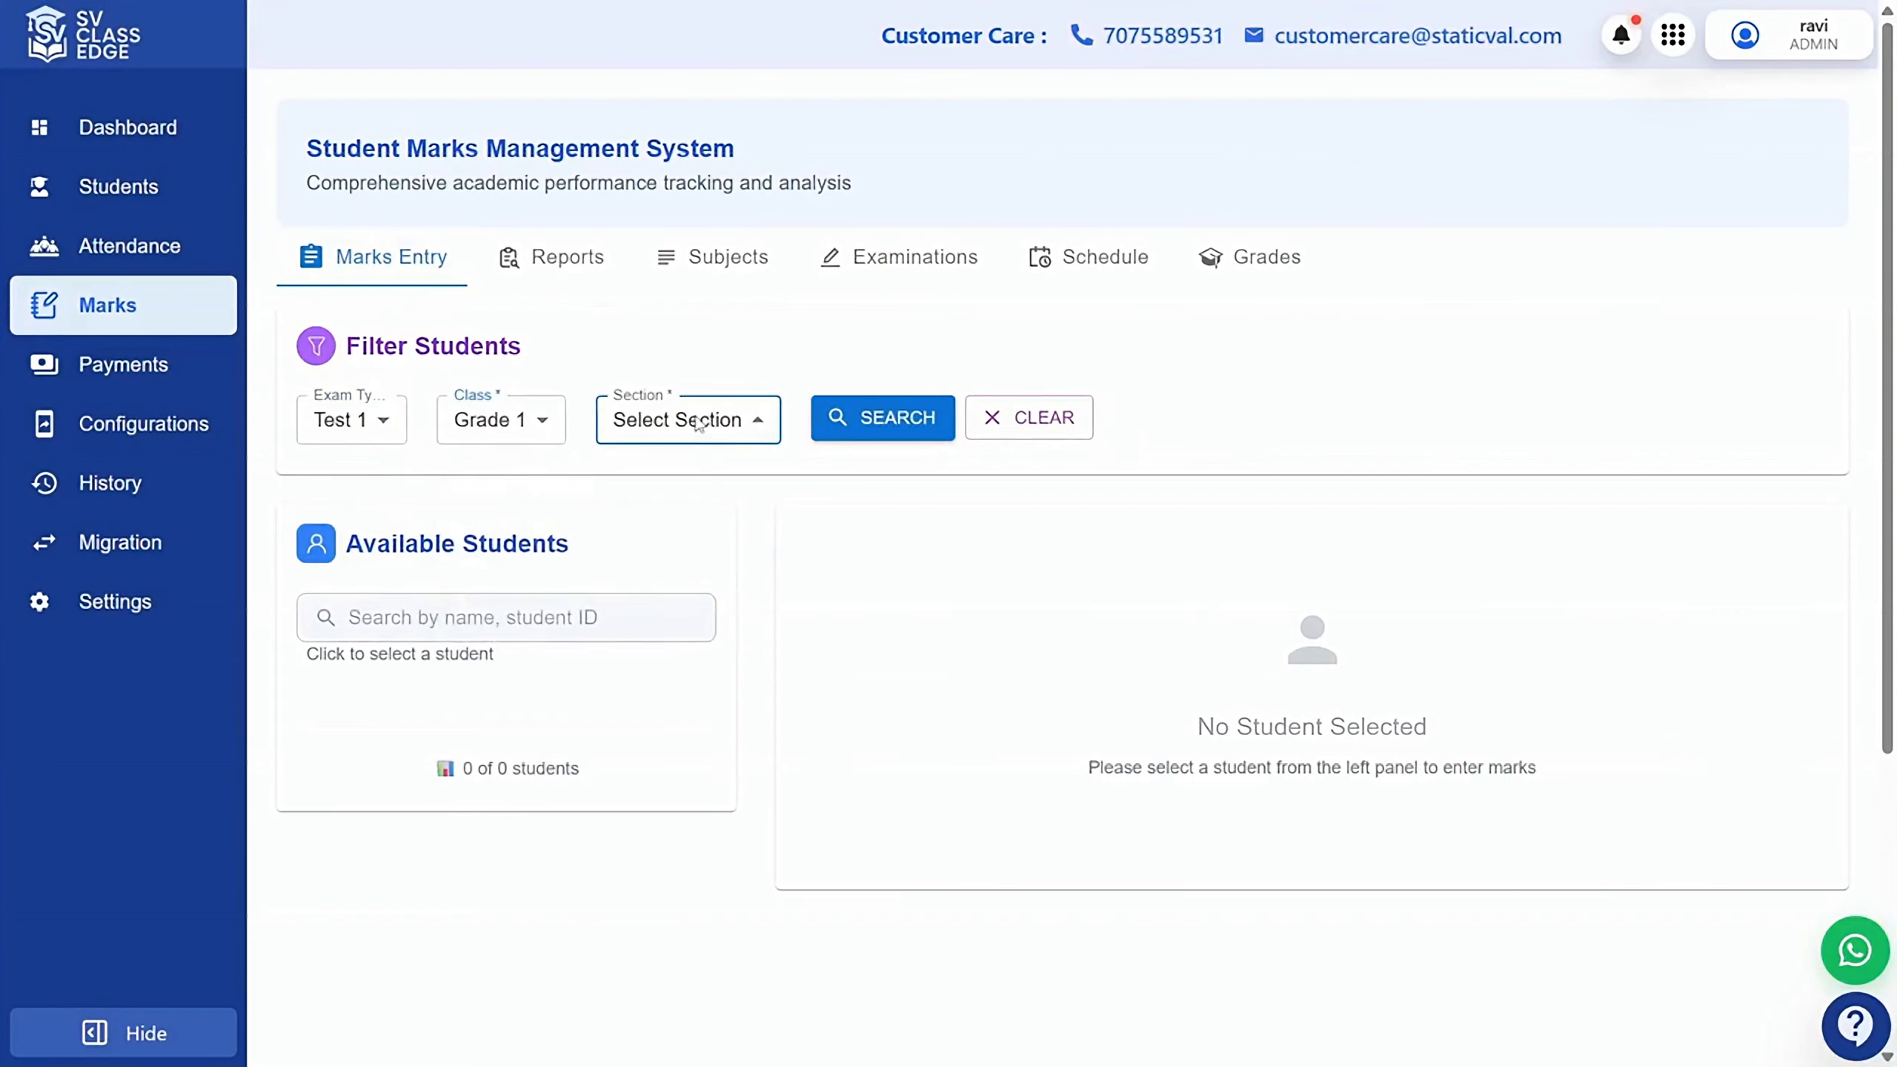
{"action": "left_click", "coordinate": [703, 528]}
{"action": "left_click", "coordinate": [850, 420]}
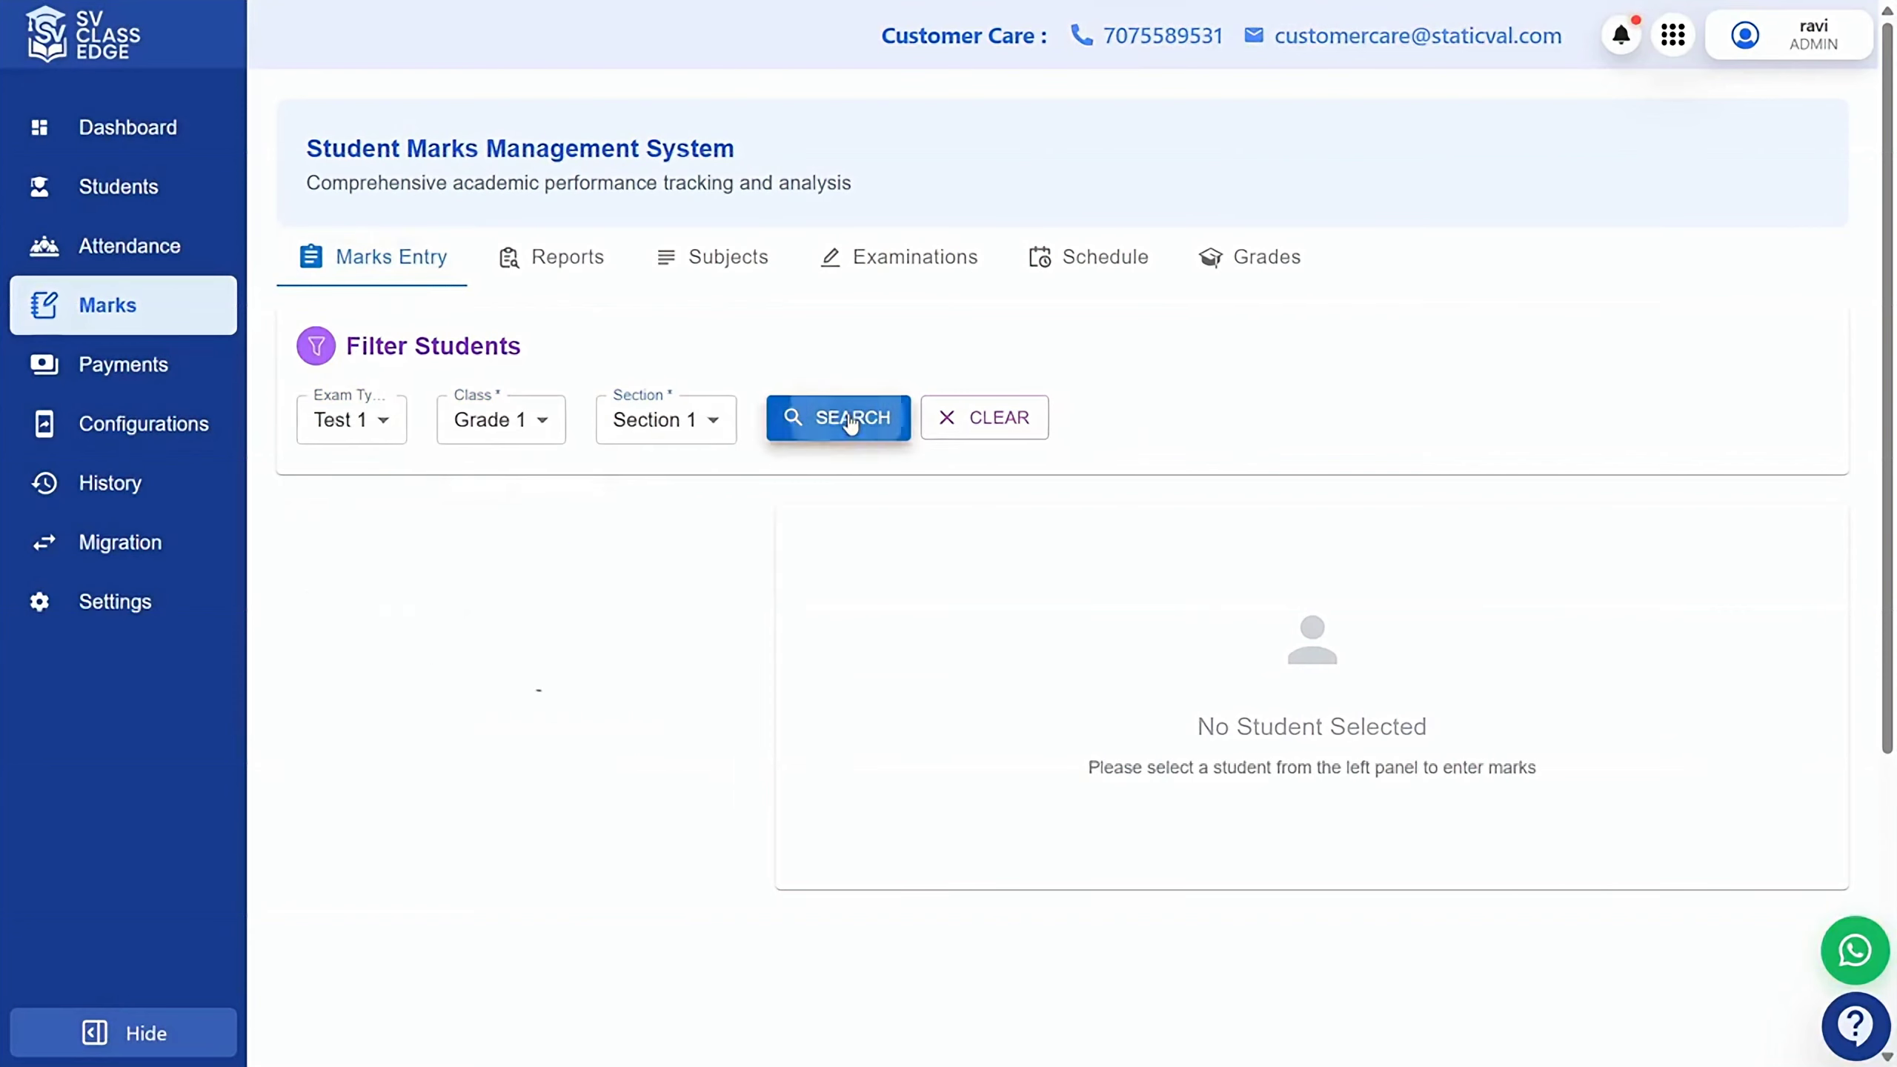
Select the first student found and enter 80 as the obtained marks for Telugu.
{"action": "scroll", "coordinate": [495, 661], "scroll_direction": "down", "scroll_amount": 2}
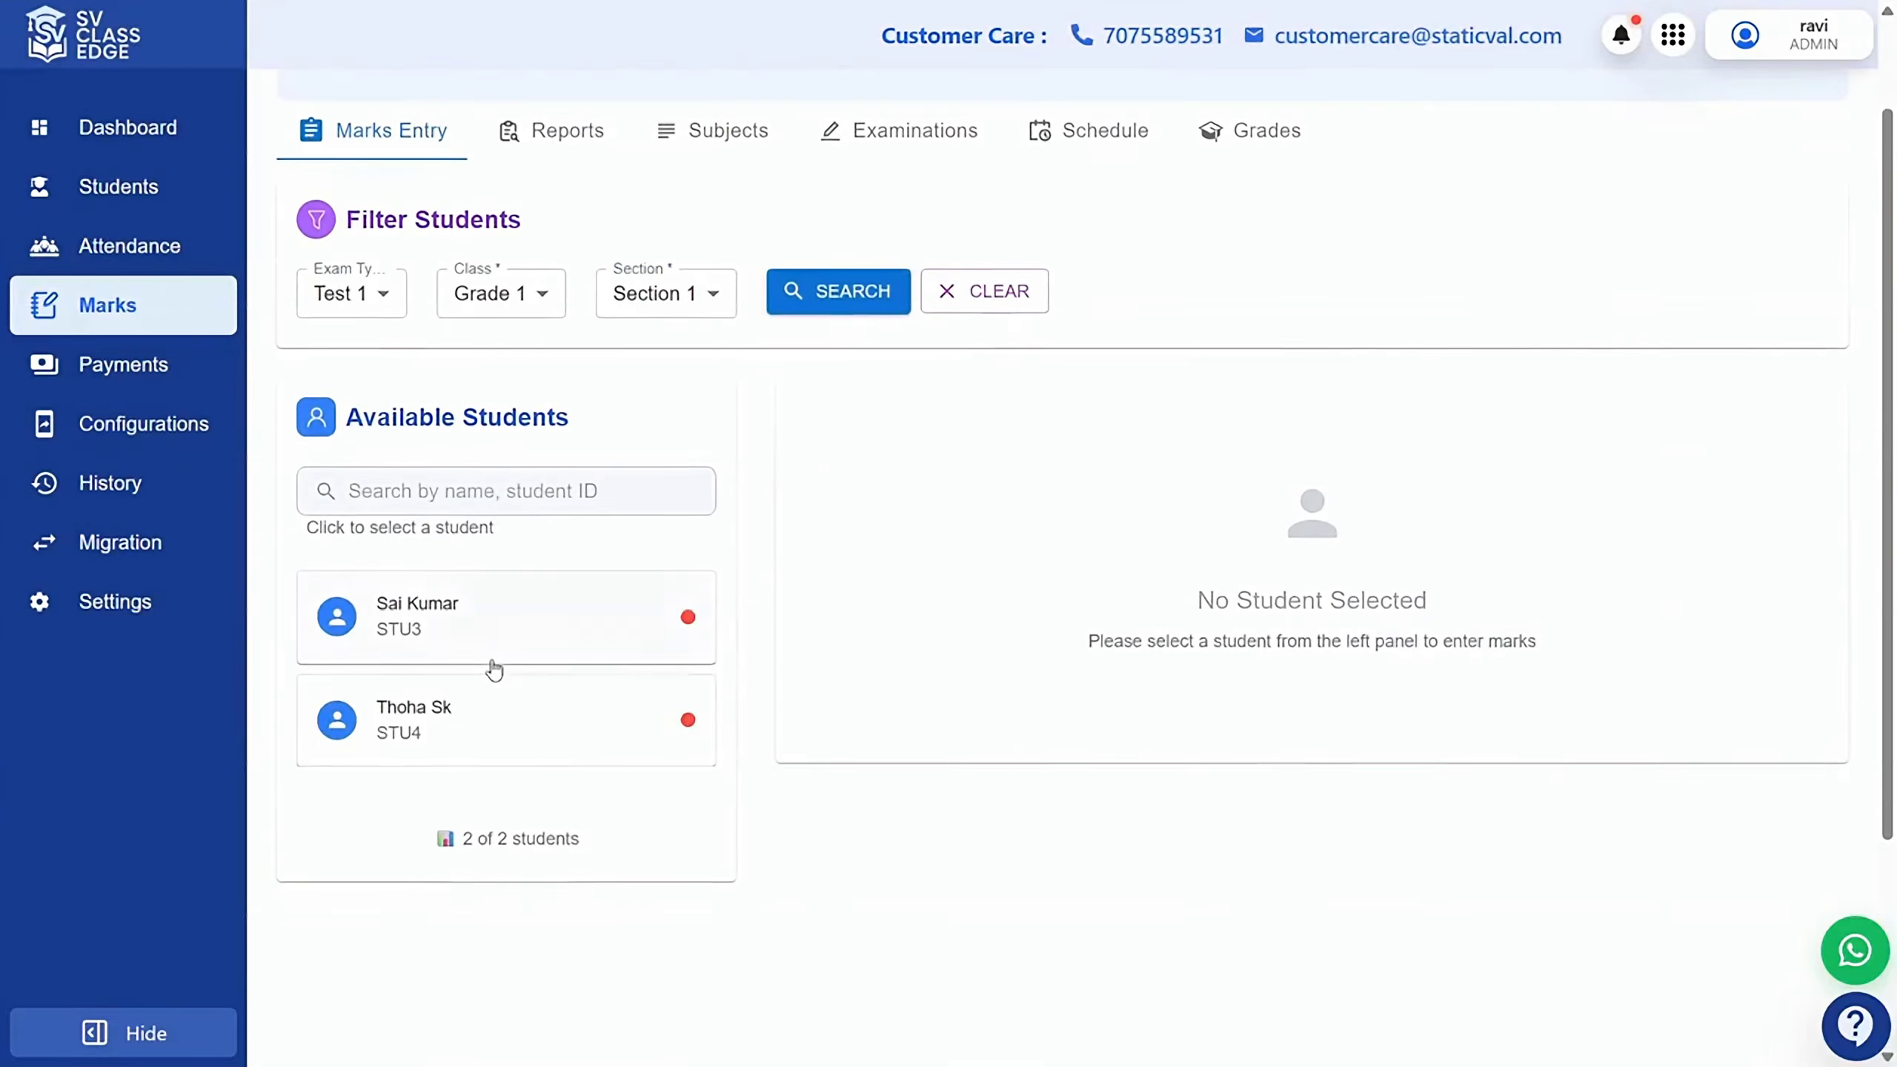
{"action": "left_click", "coordinate": [449, 630]}
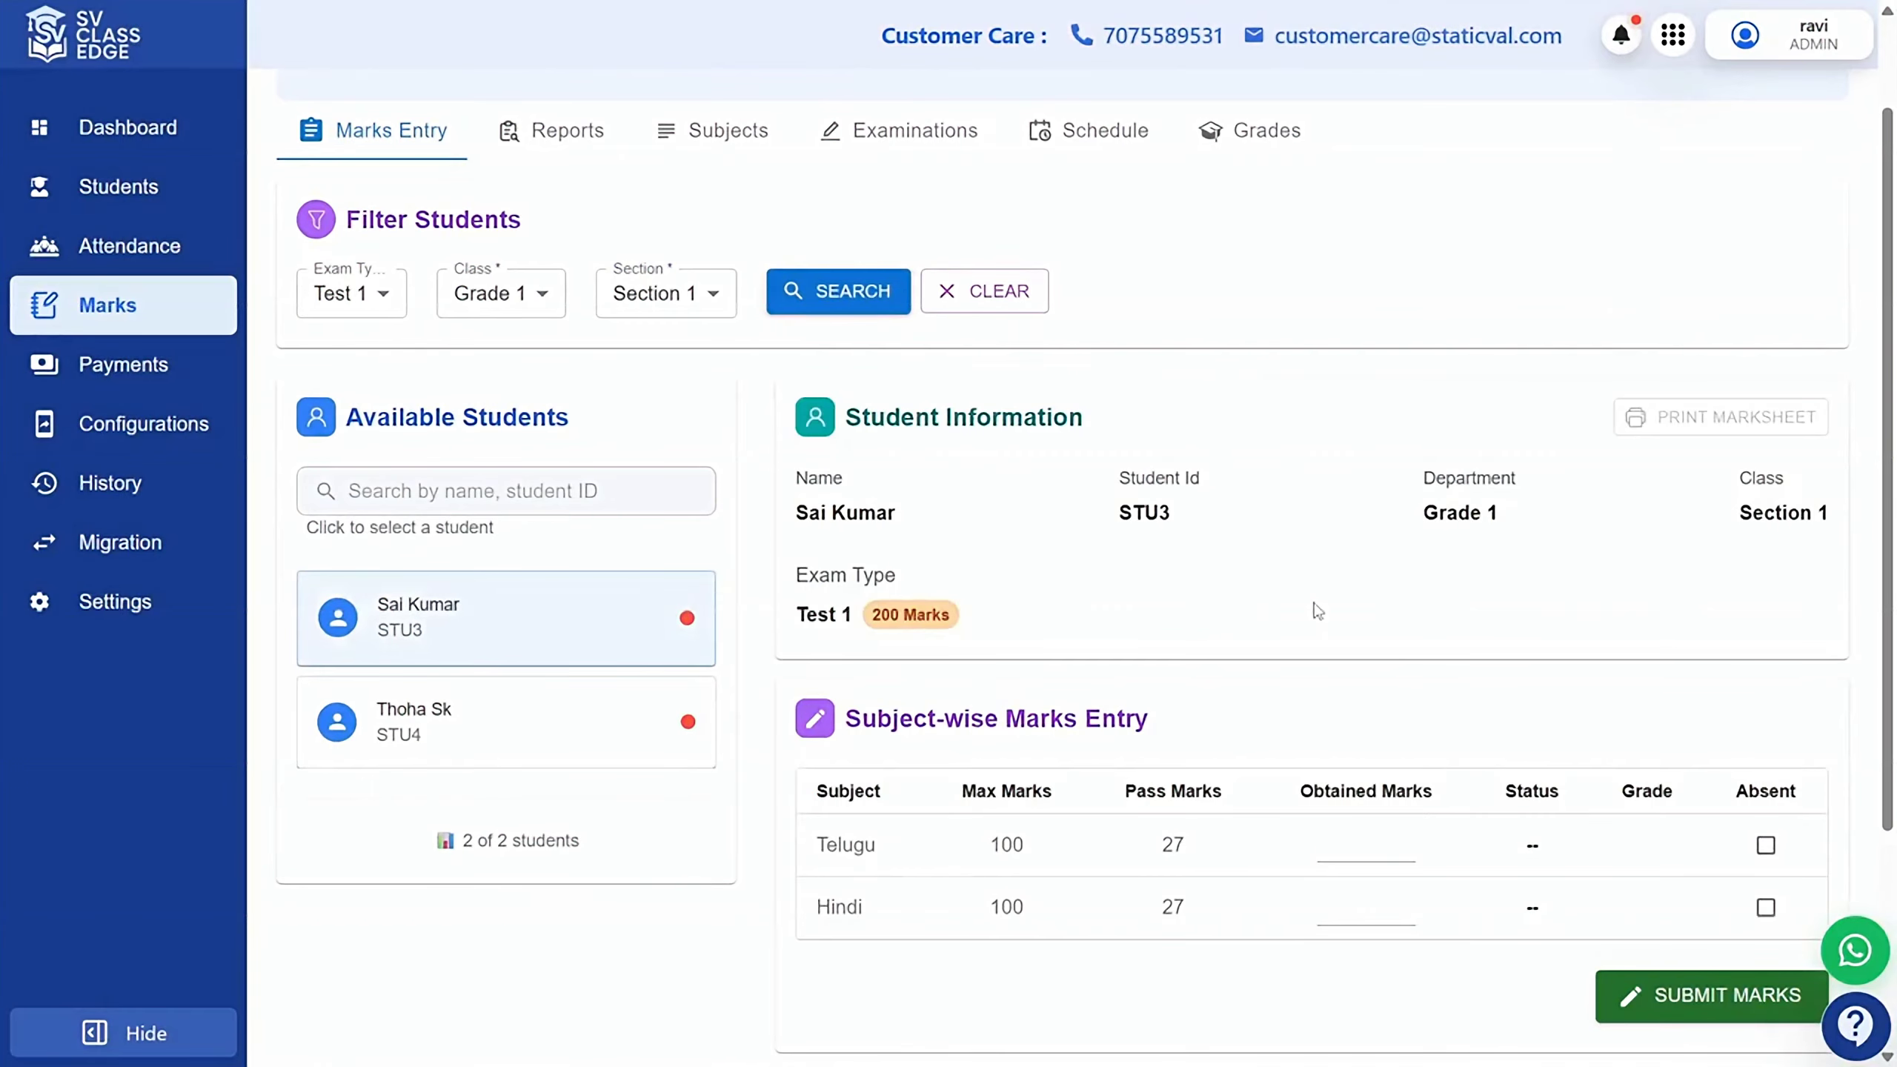
{"action": "scroll", "coordinate": [1319, 611], "scroll_direction": "down", "scroll_amount": 2}
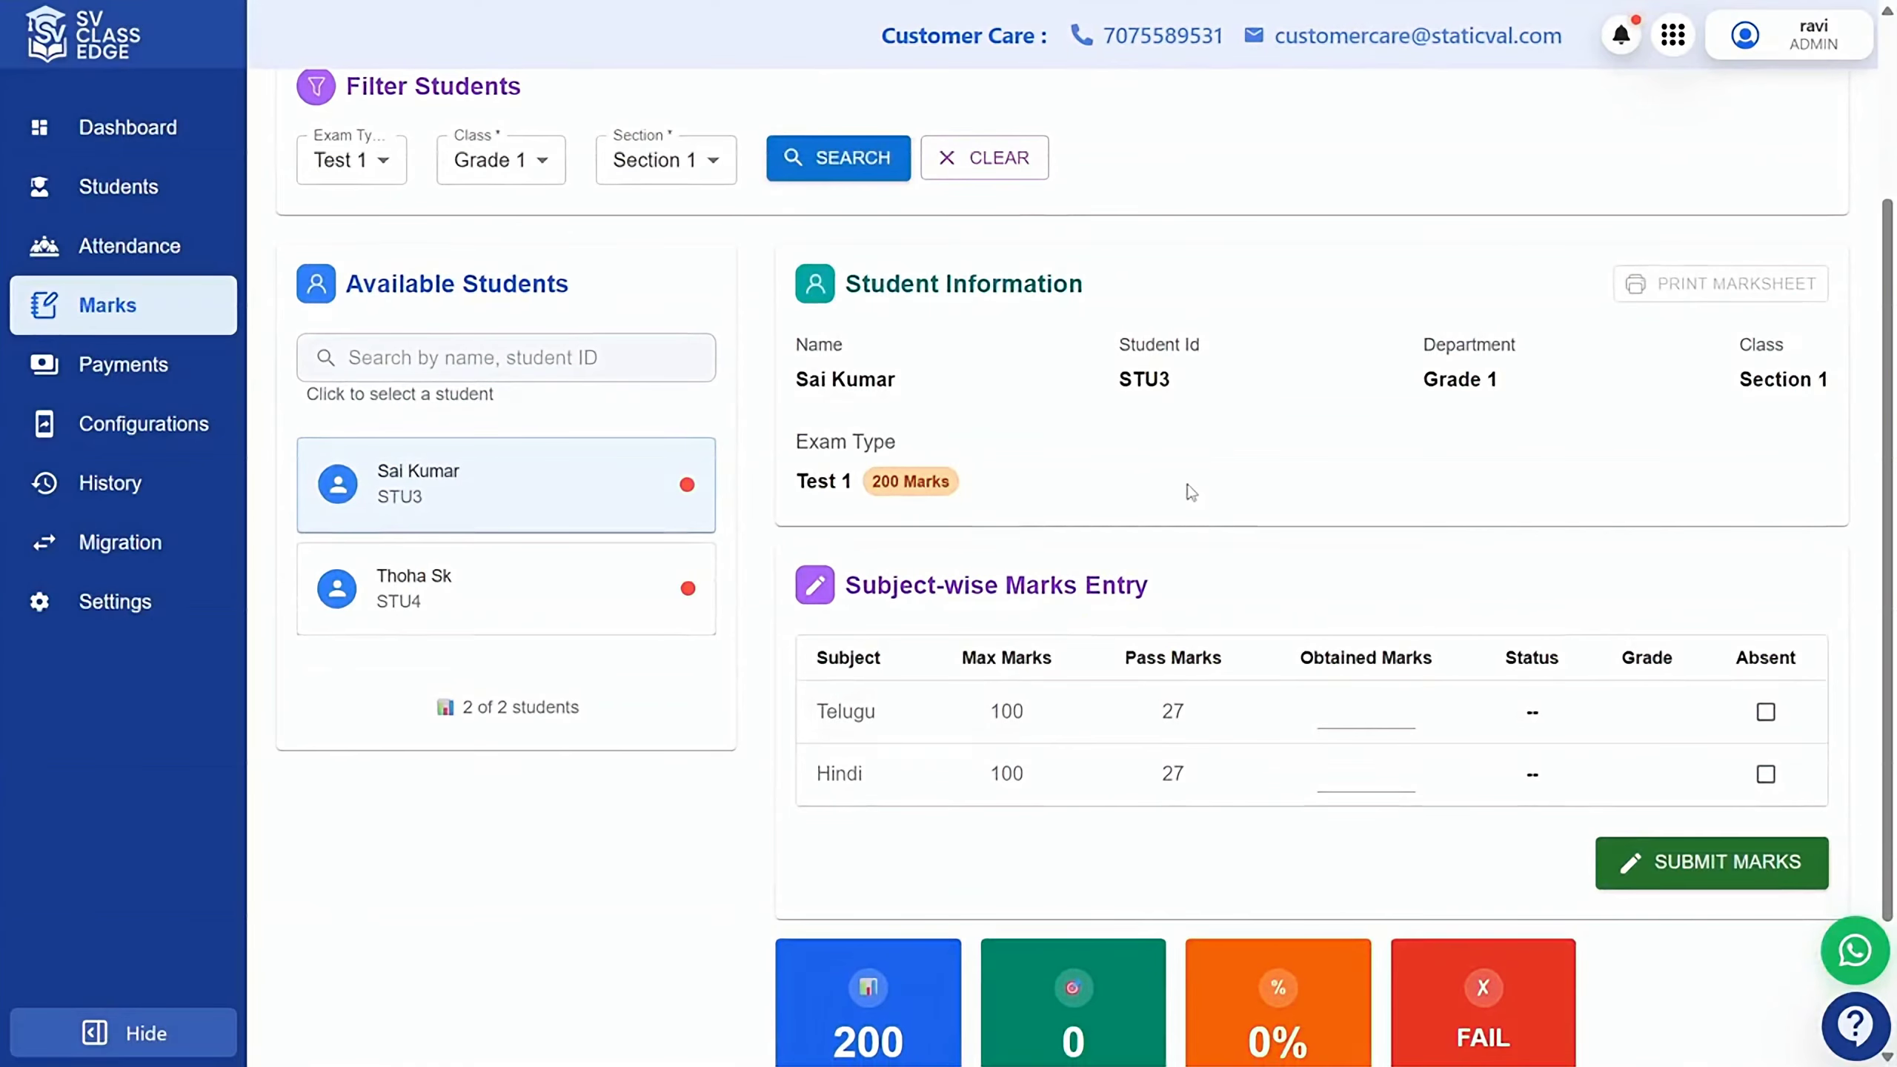
{"action": "scroll", "coordinate": [1192, 493], "scroll_direction": "up", "scroll_amount": 3}
{"action": "scroll", "coordinate": [1192, 493], "scroll_direction": "down", "scroll_amount": 3}
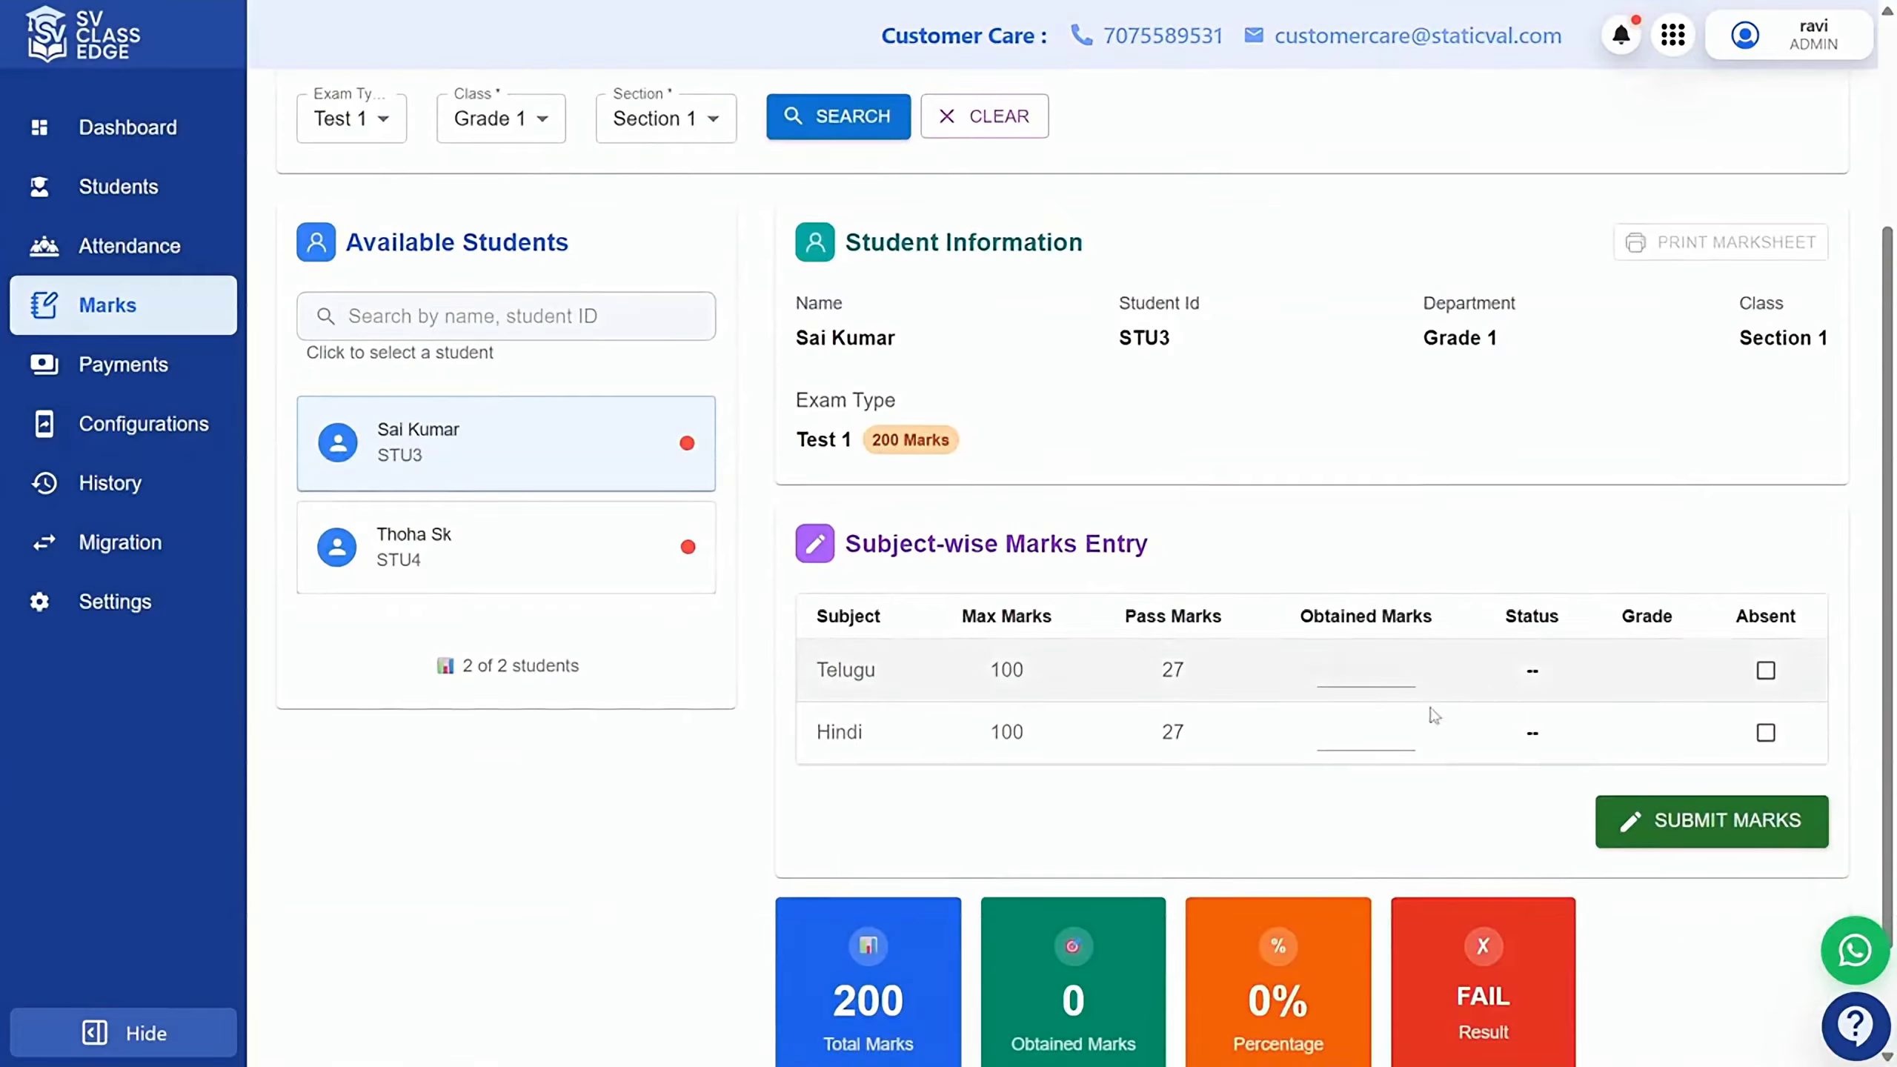
{"action": "left_click", "coordinate": [1347, 670]}
{"action": "type", "text": "80"}
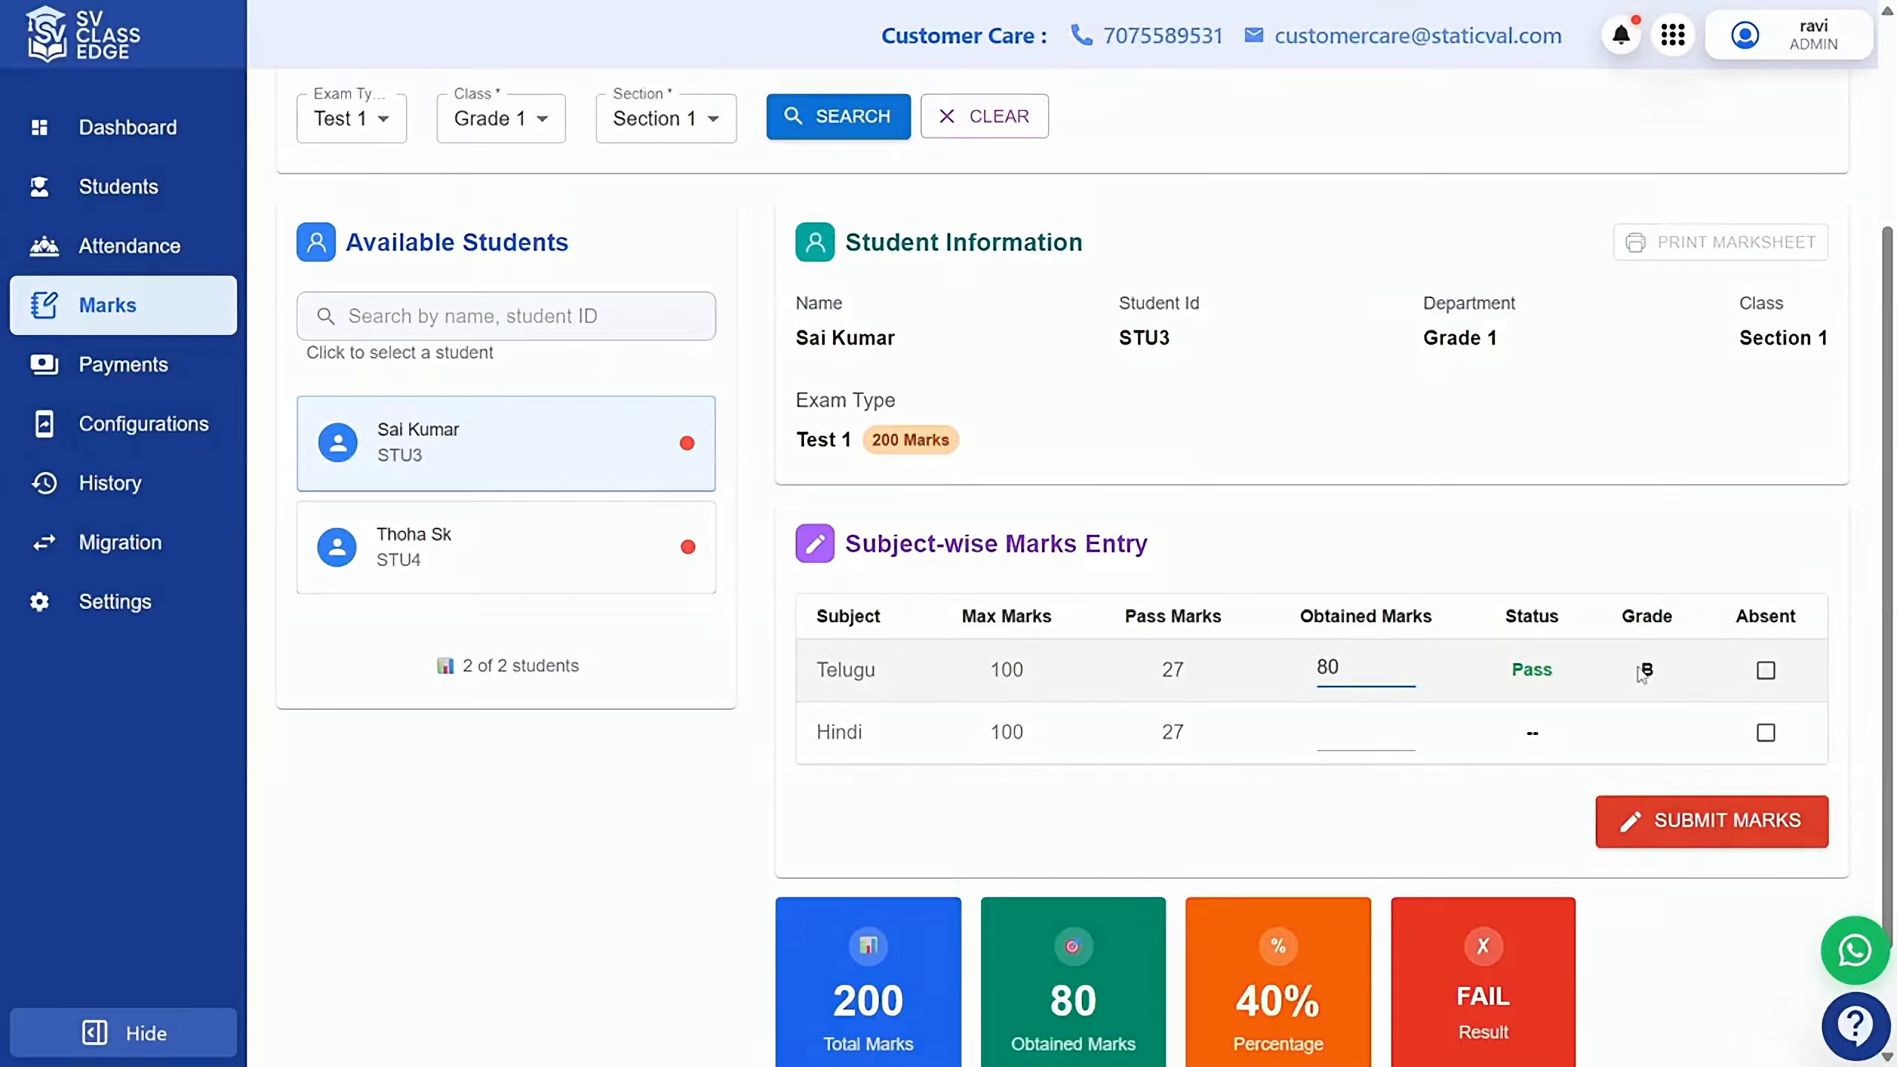
Enter 27 as the same student's obtained marks for Hindi.
{"action": "left_click", "coordinate": [1340, 731]}
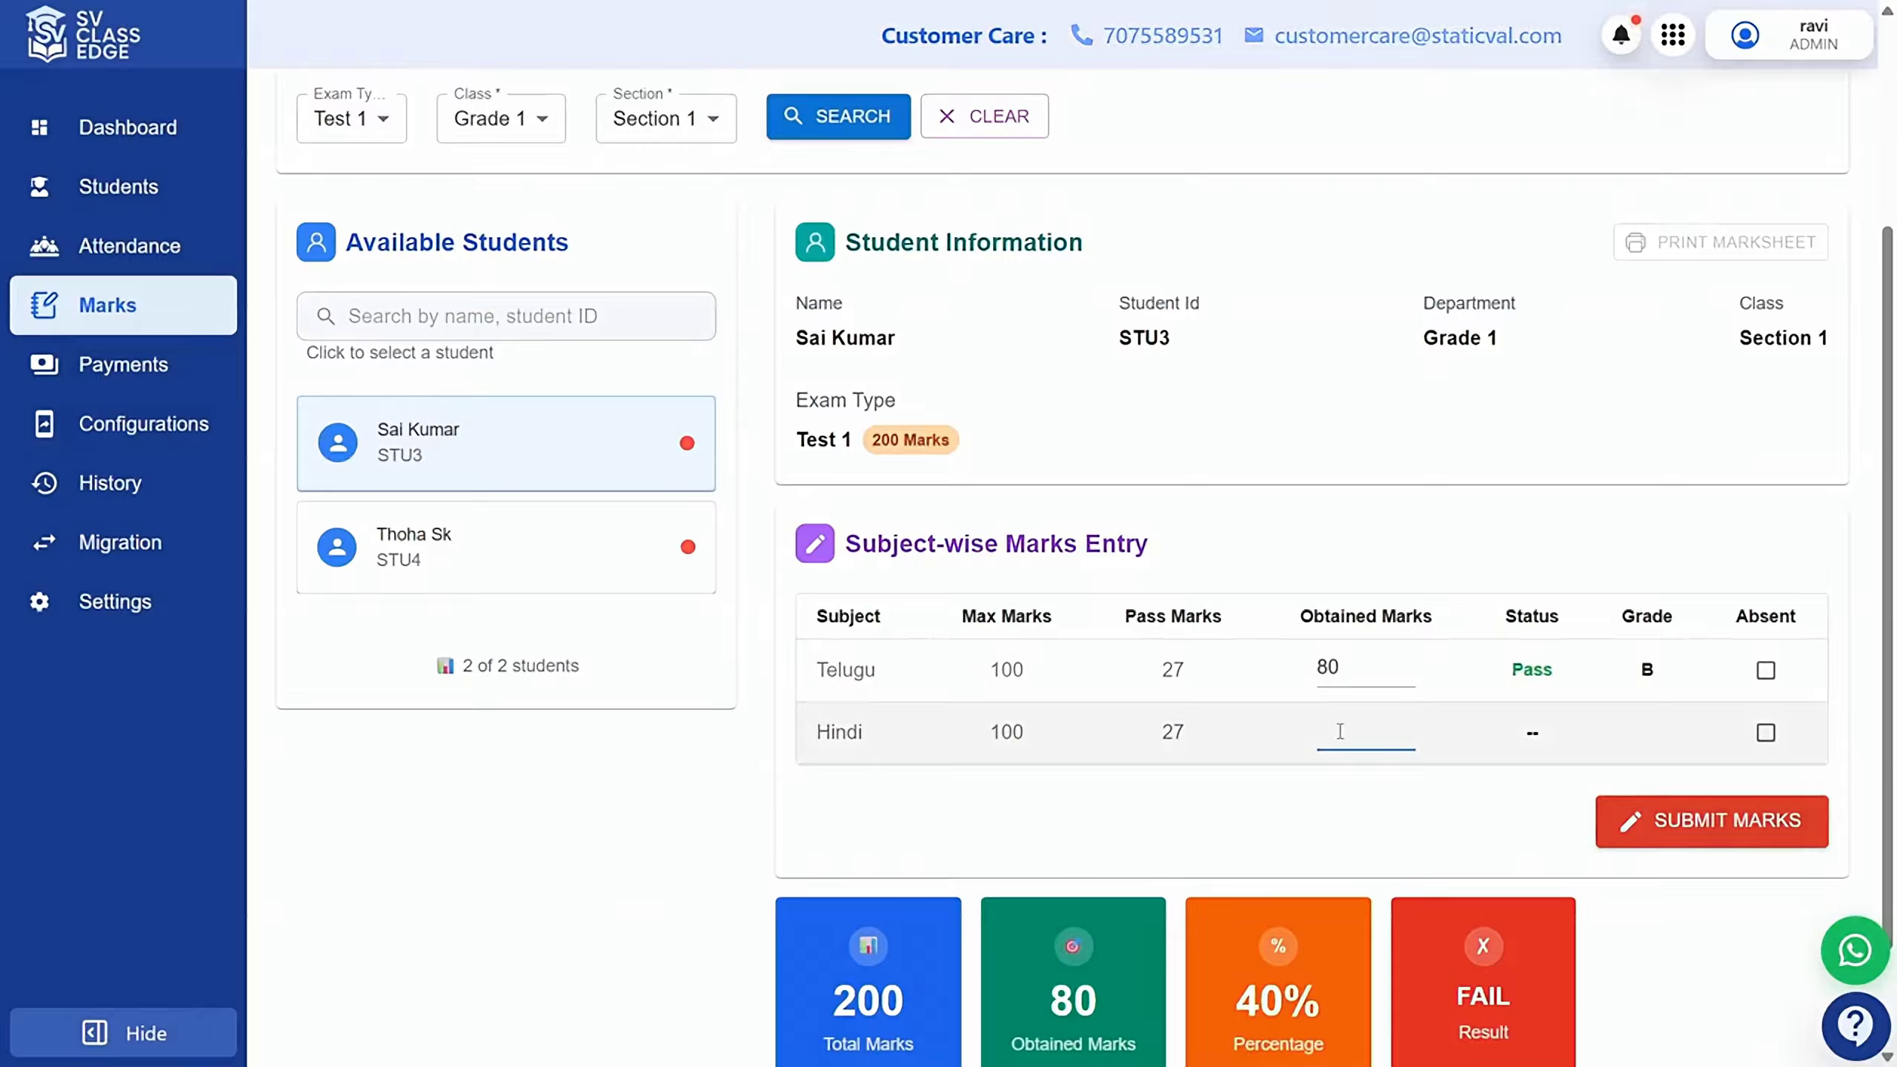
{"action": "type", "text": "10"}
{"action": "key", "text": "BackSpace"}
{"action": "key", "text": "BackSpace"}
{"action": "type", "text": "27"}
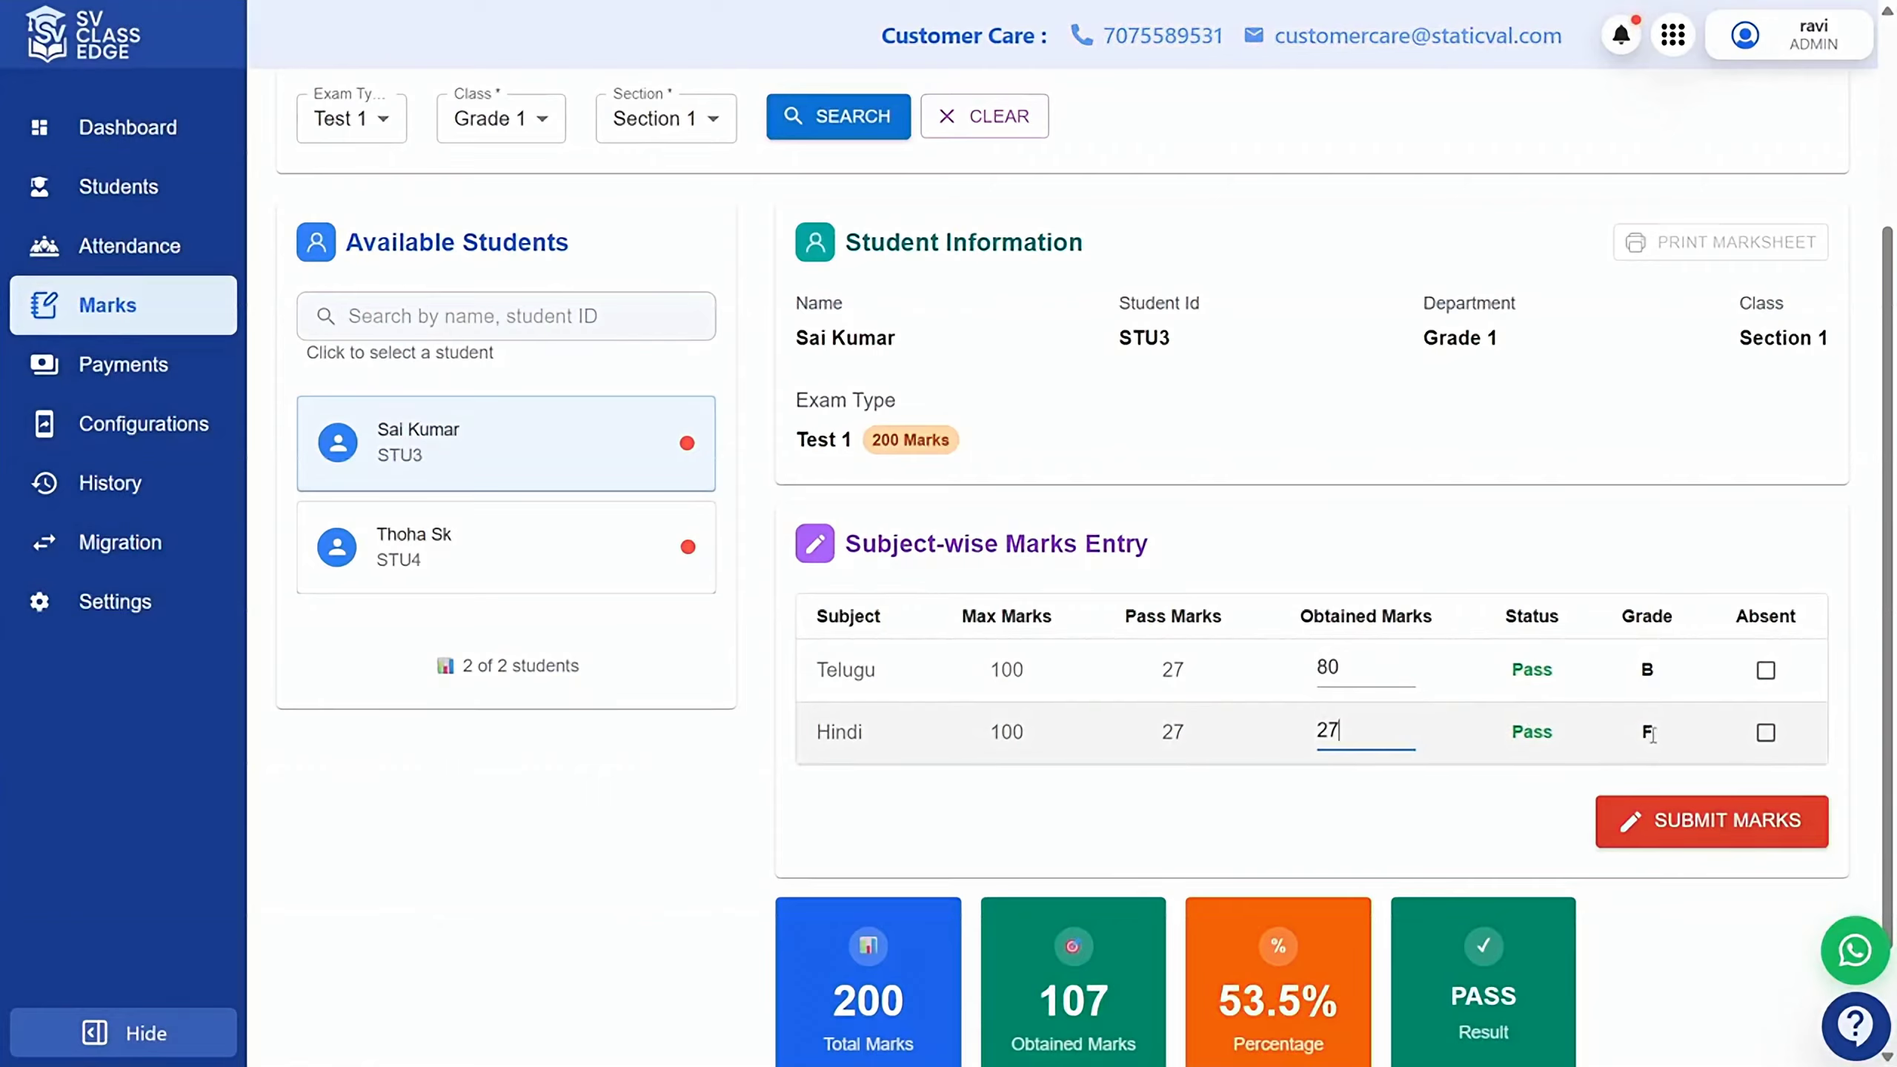
Change the selected student's obtained marks for Hindi to 90 and submit the marks.
{"action": "key", "text": "BackSpace"}
{"action": "key", "text": "BackSpace"}
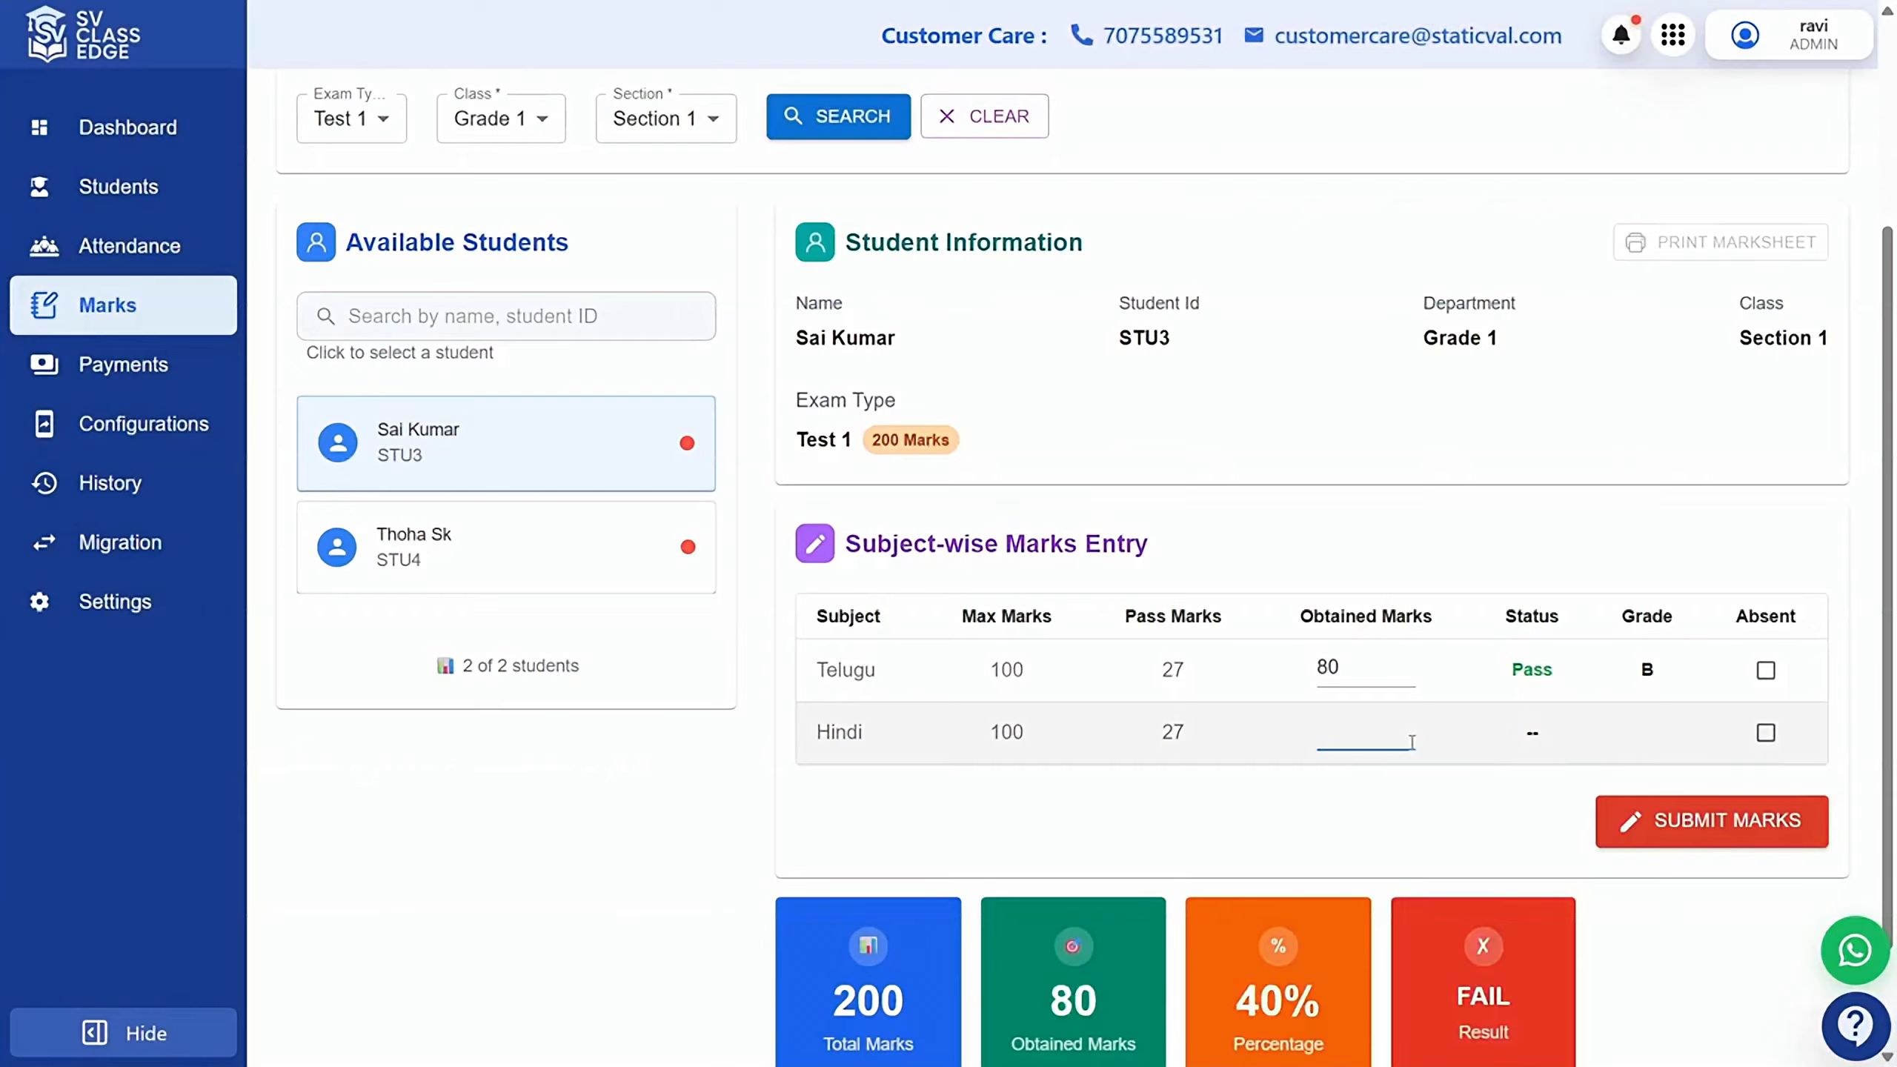
{"action": "type", "text": "90"}
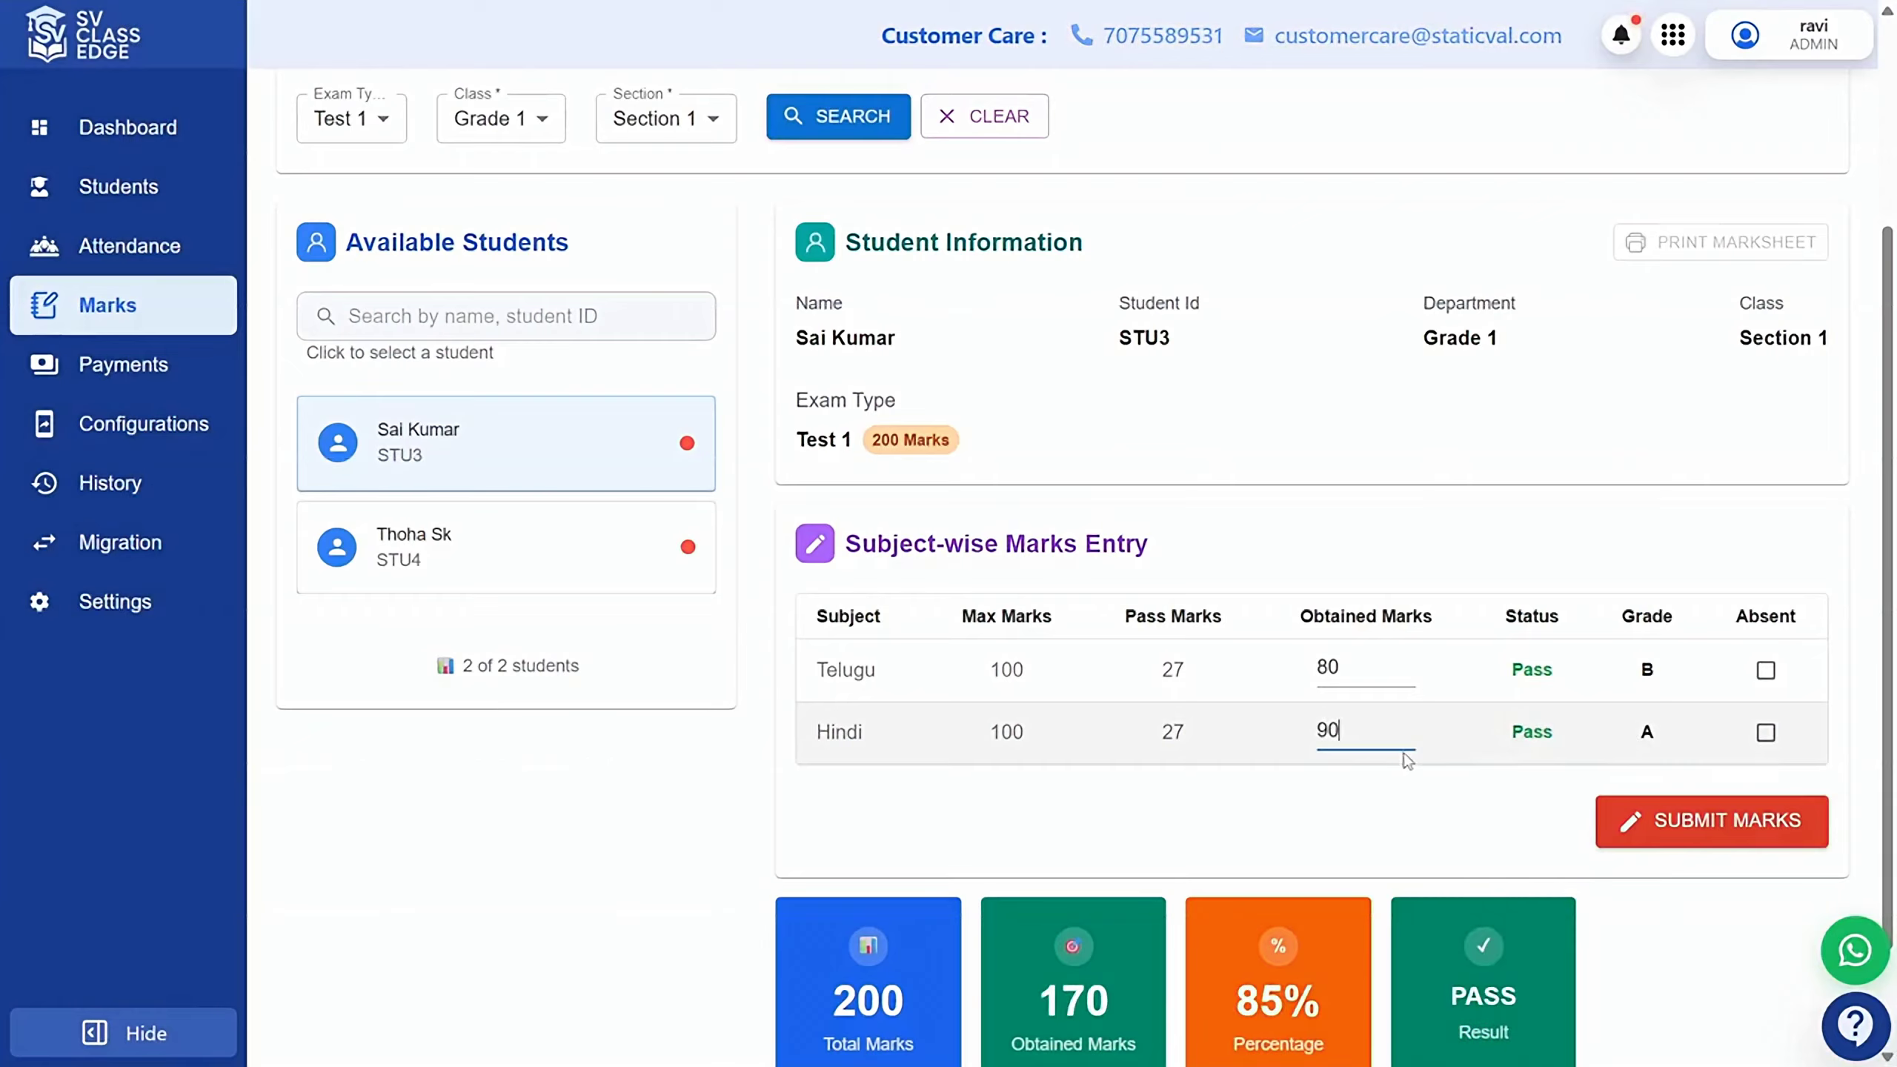
{"action": "scroll", "coordinate": [1407, 760], "scroll_direction": "up", "scroll_amount": 3}
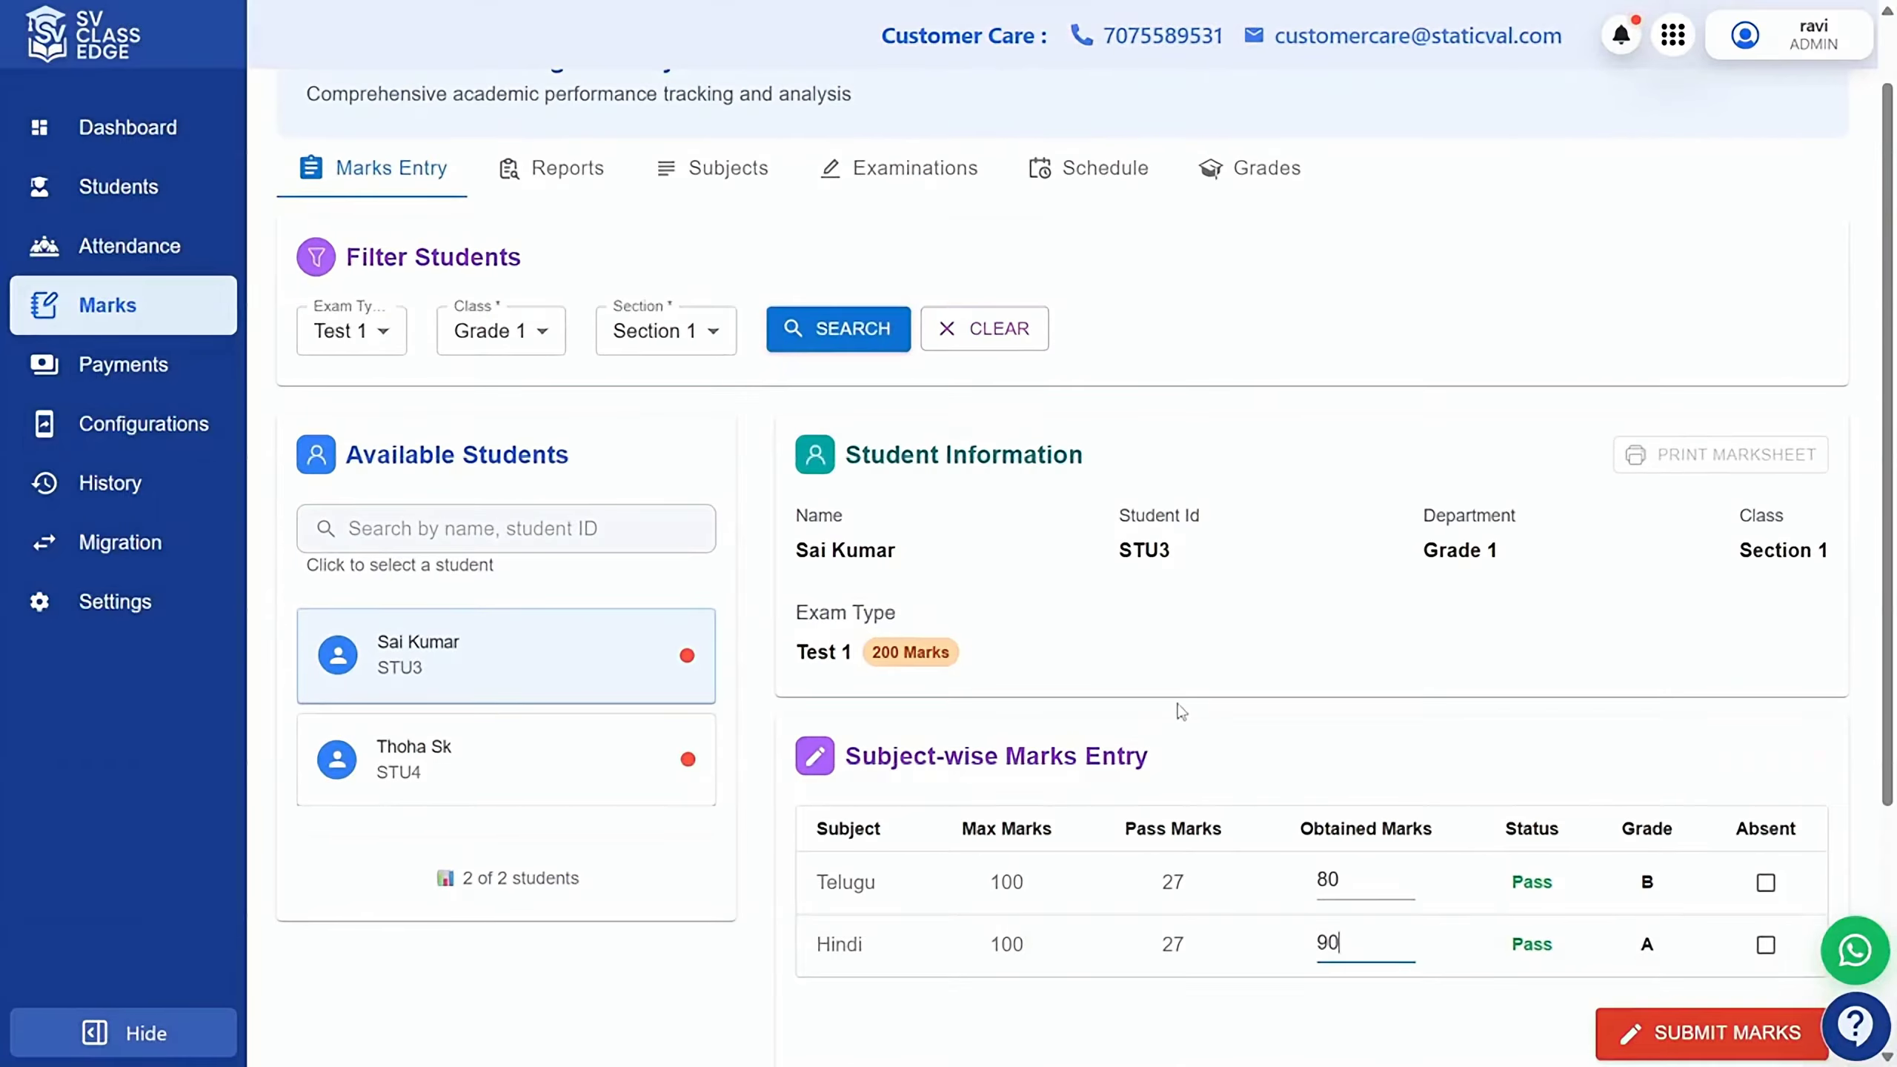
{"action": "scroll", "coordinate": [1179, 711], "scroll_direction": "down", "scroll_amount": 5}
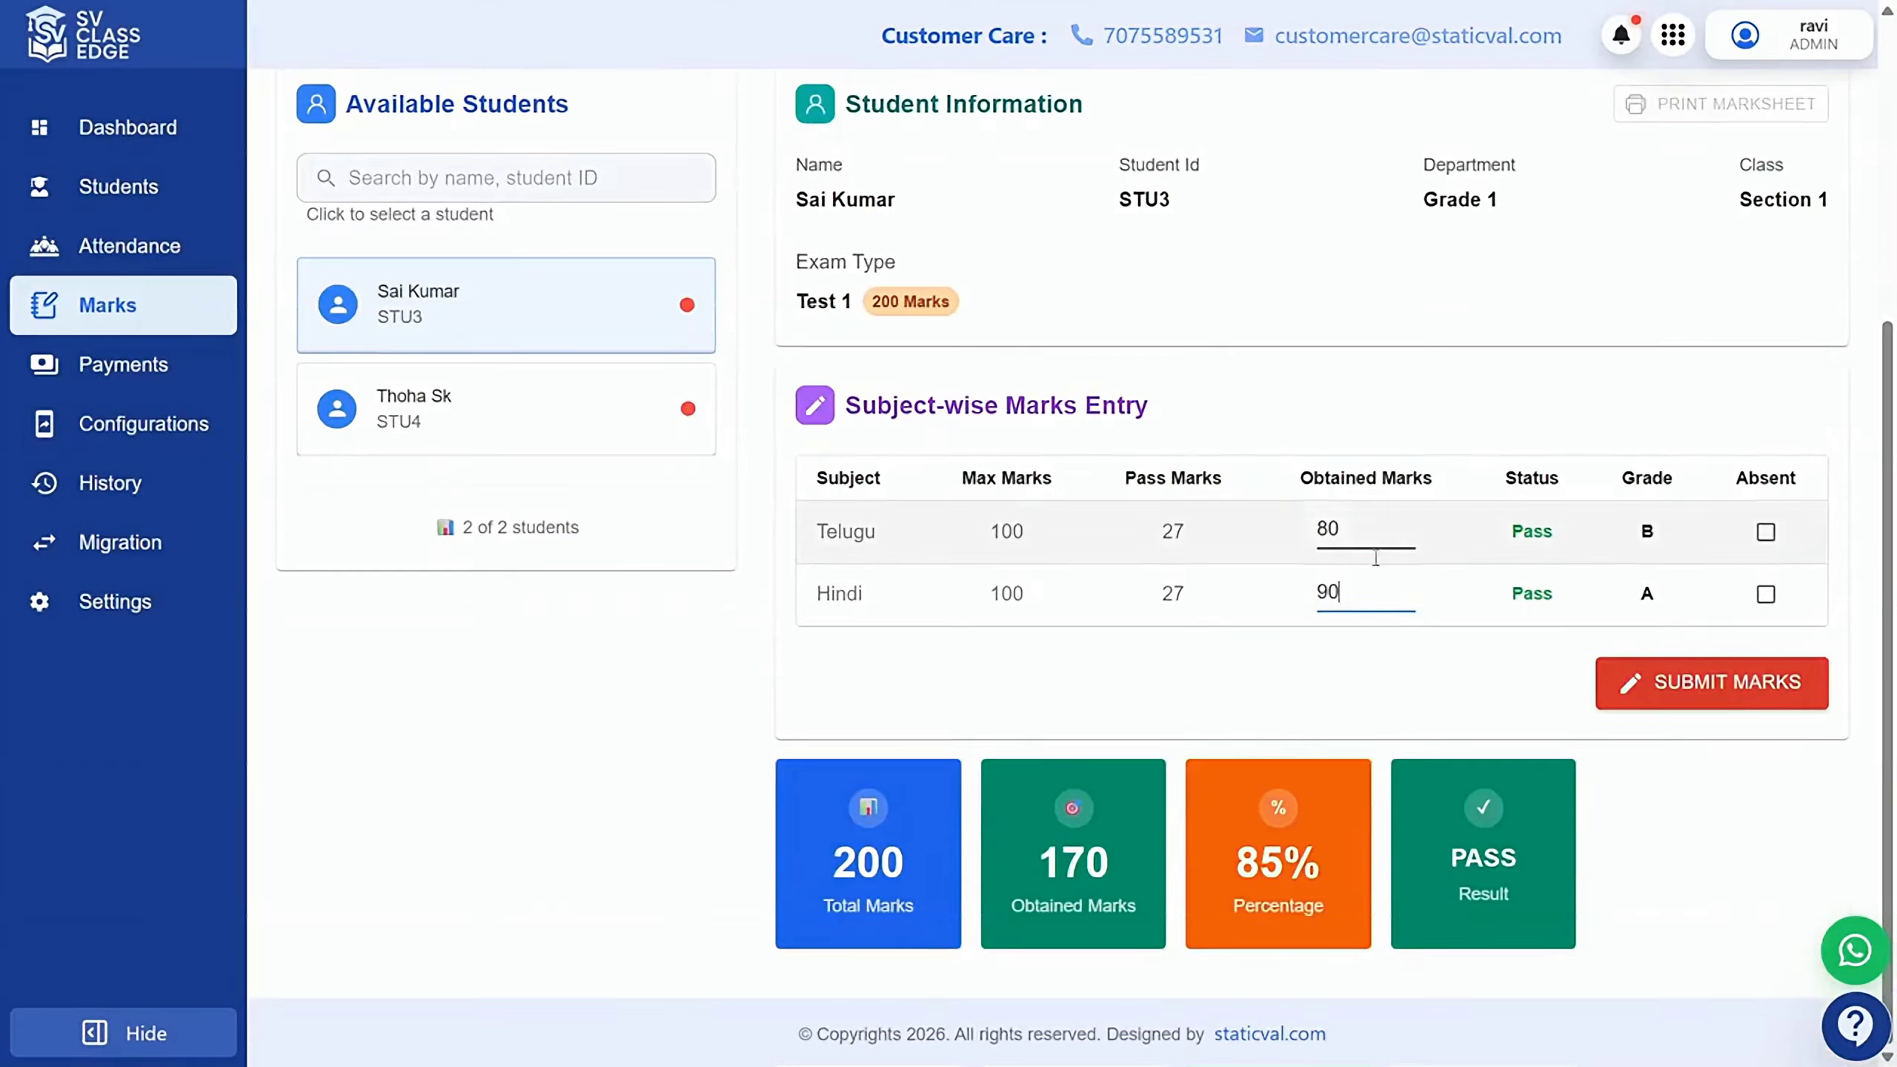
{"action": "left_click", "coordinate": [1703, 694]}
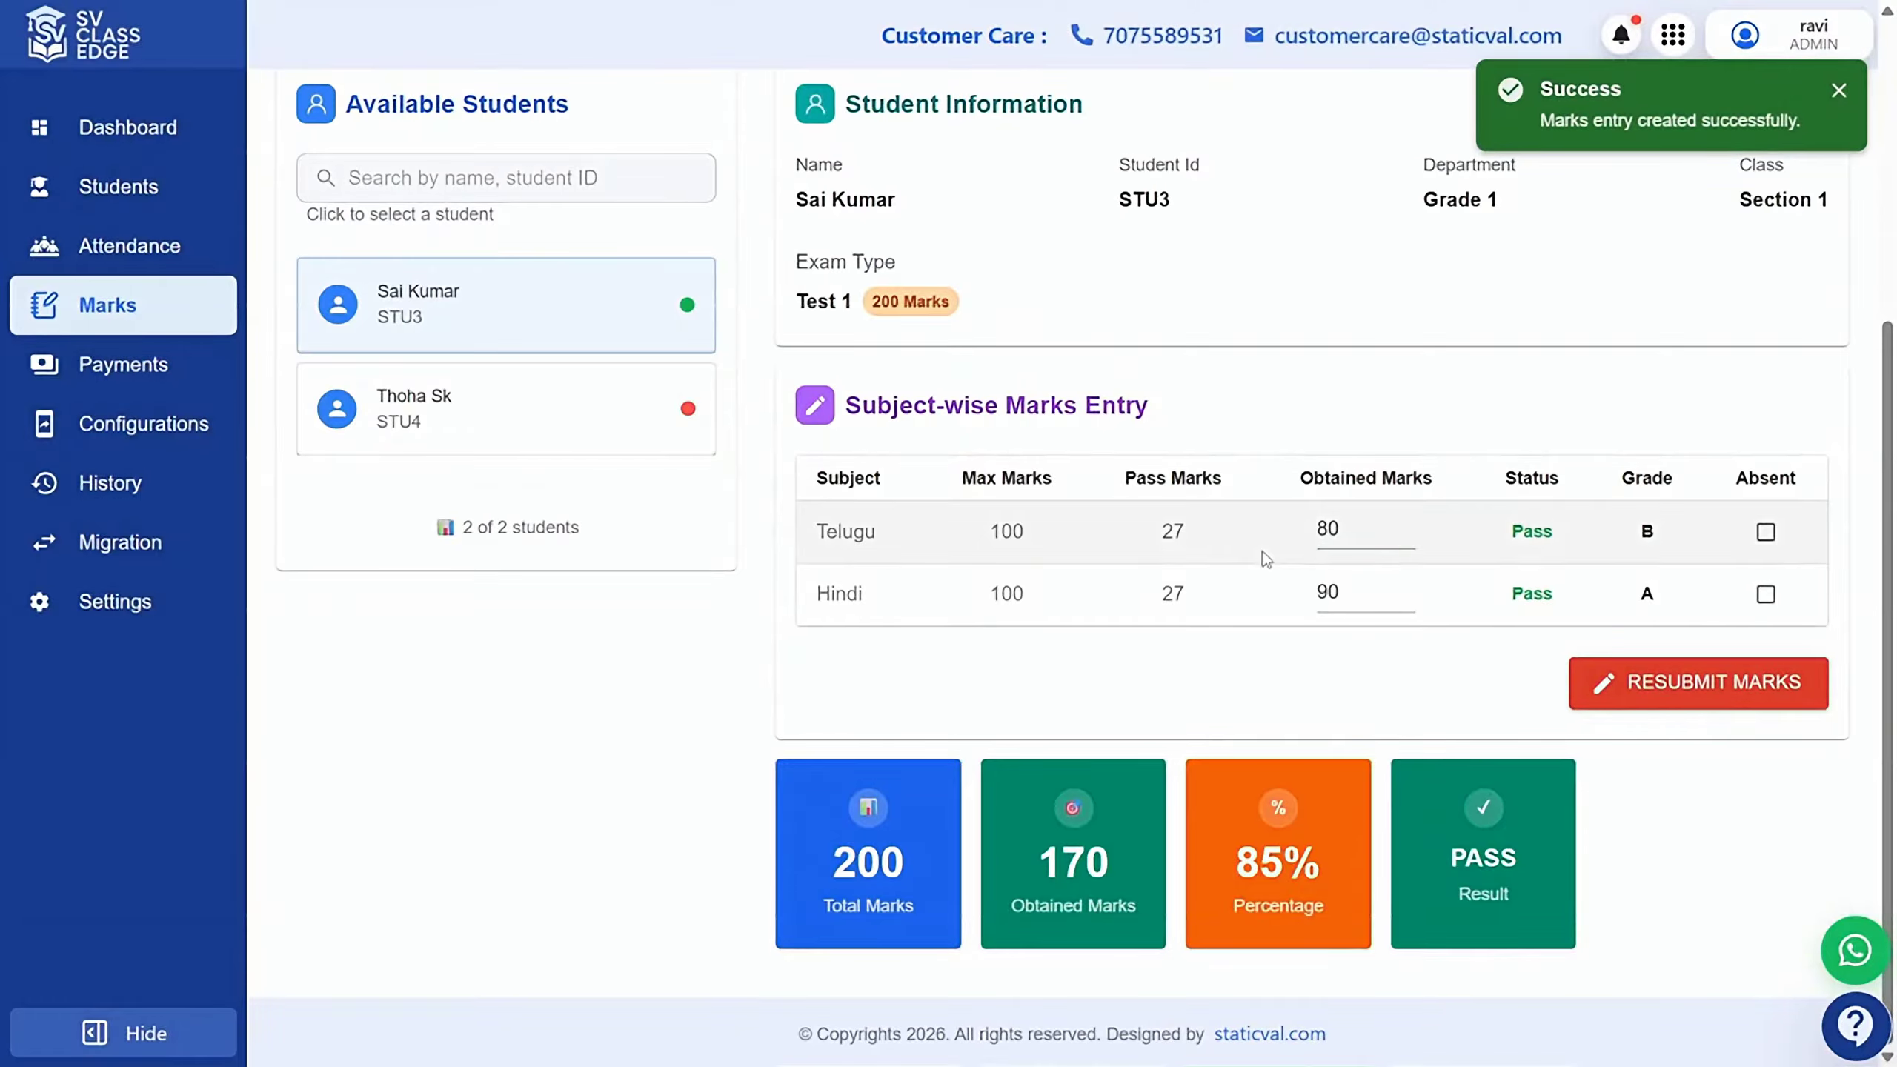
Change the same student's obtained marks for Telugu to 89 and resubmit the marks.
{"action": "scroll", "coordinate": [1208, 490], "scroll_direction": "up", "scroll_amount": 2}
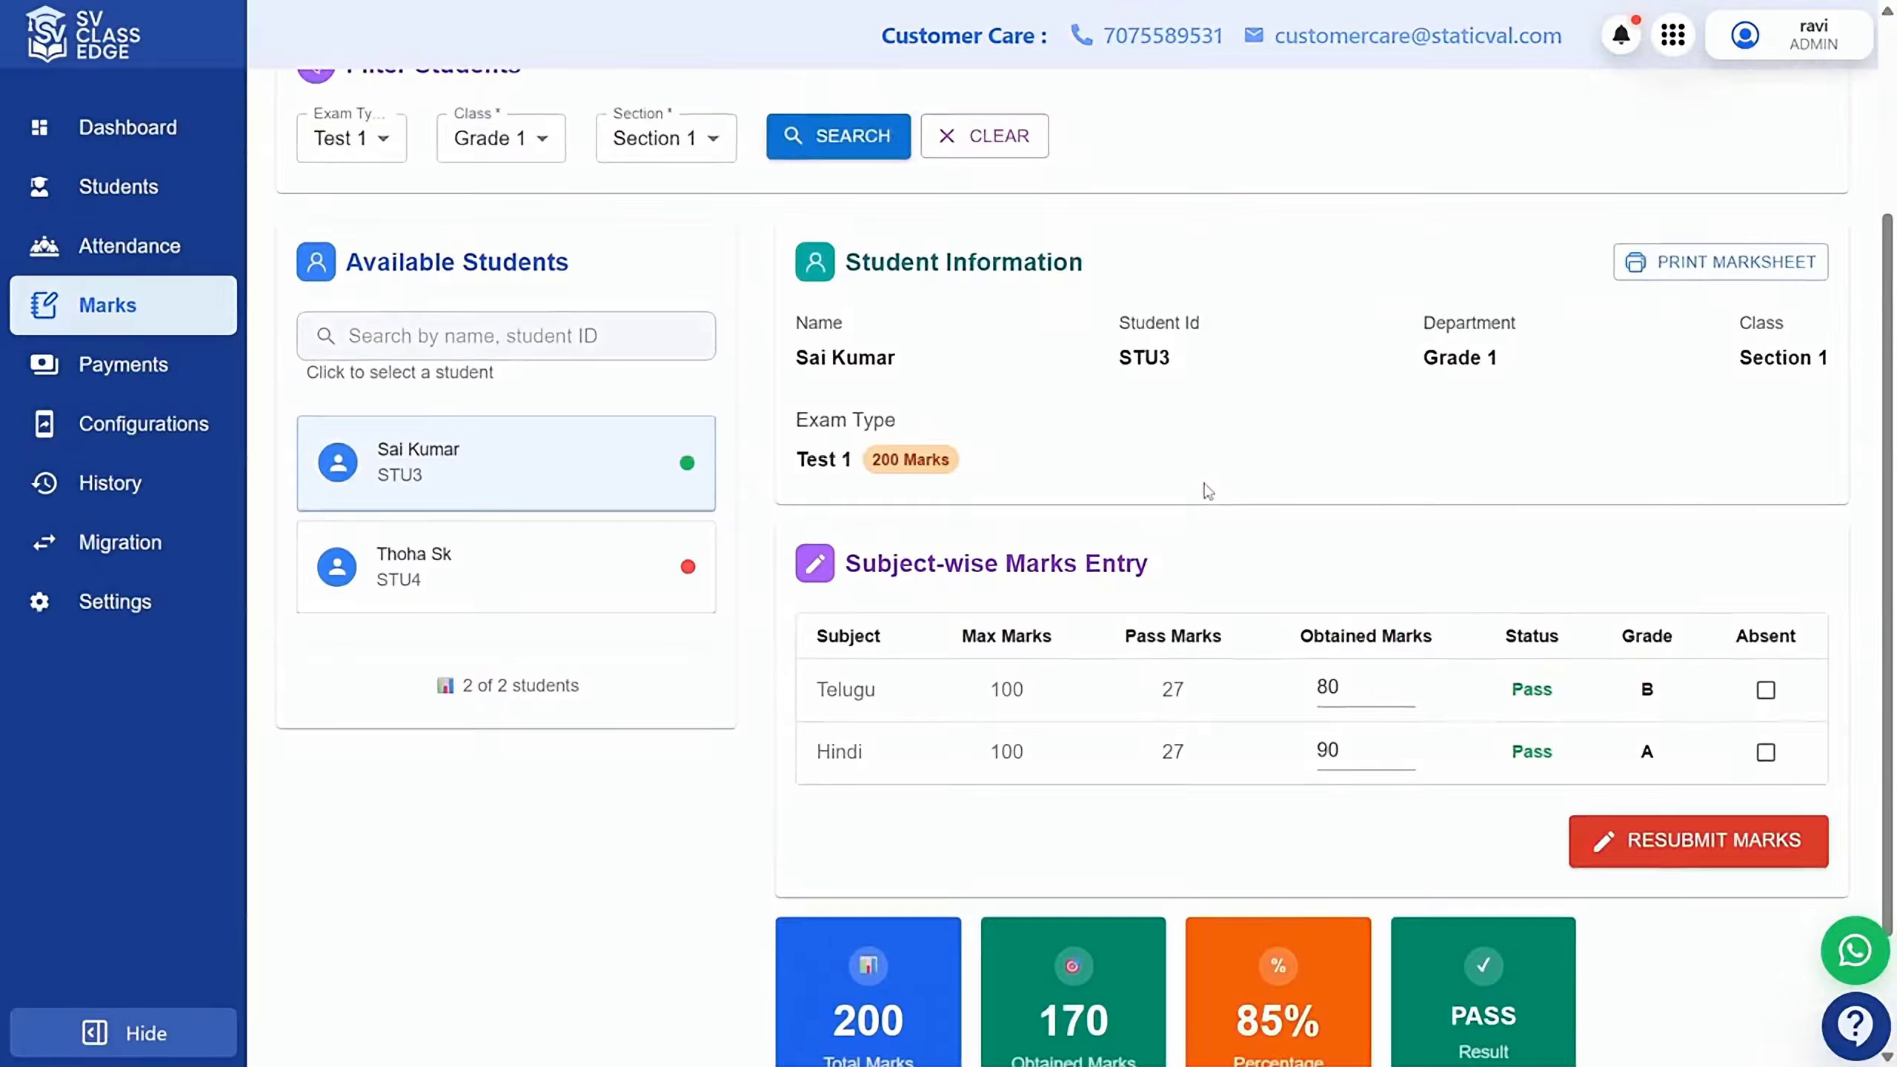
{"action": "left_click", "coordinate": [1357, 689]}
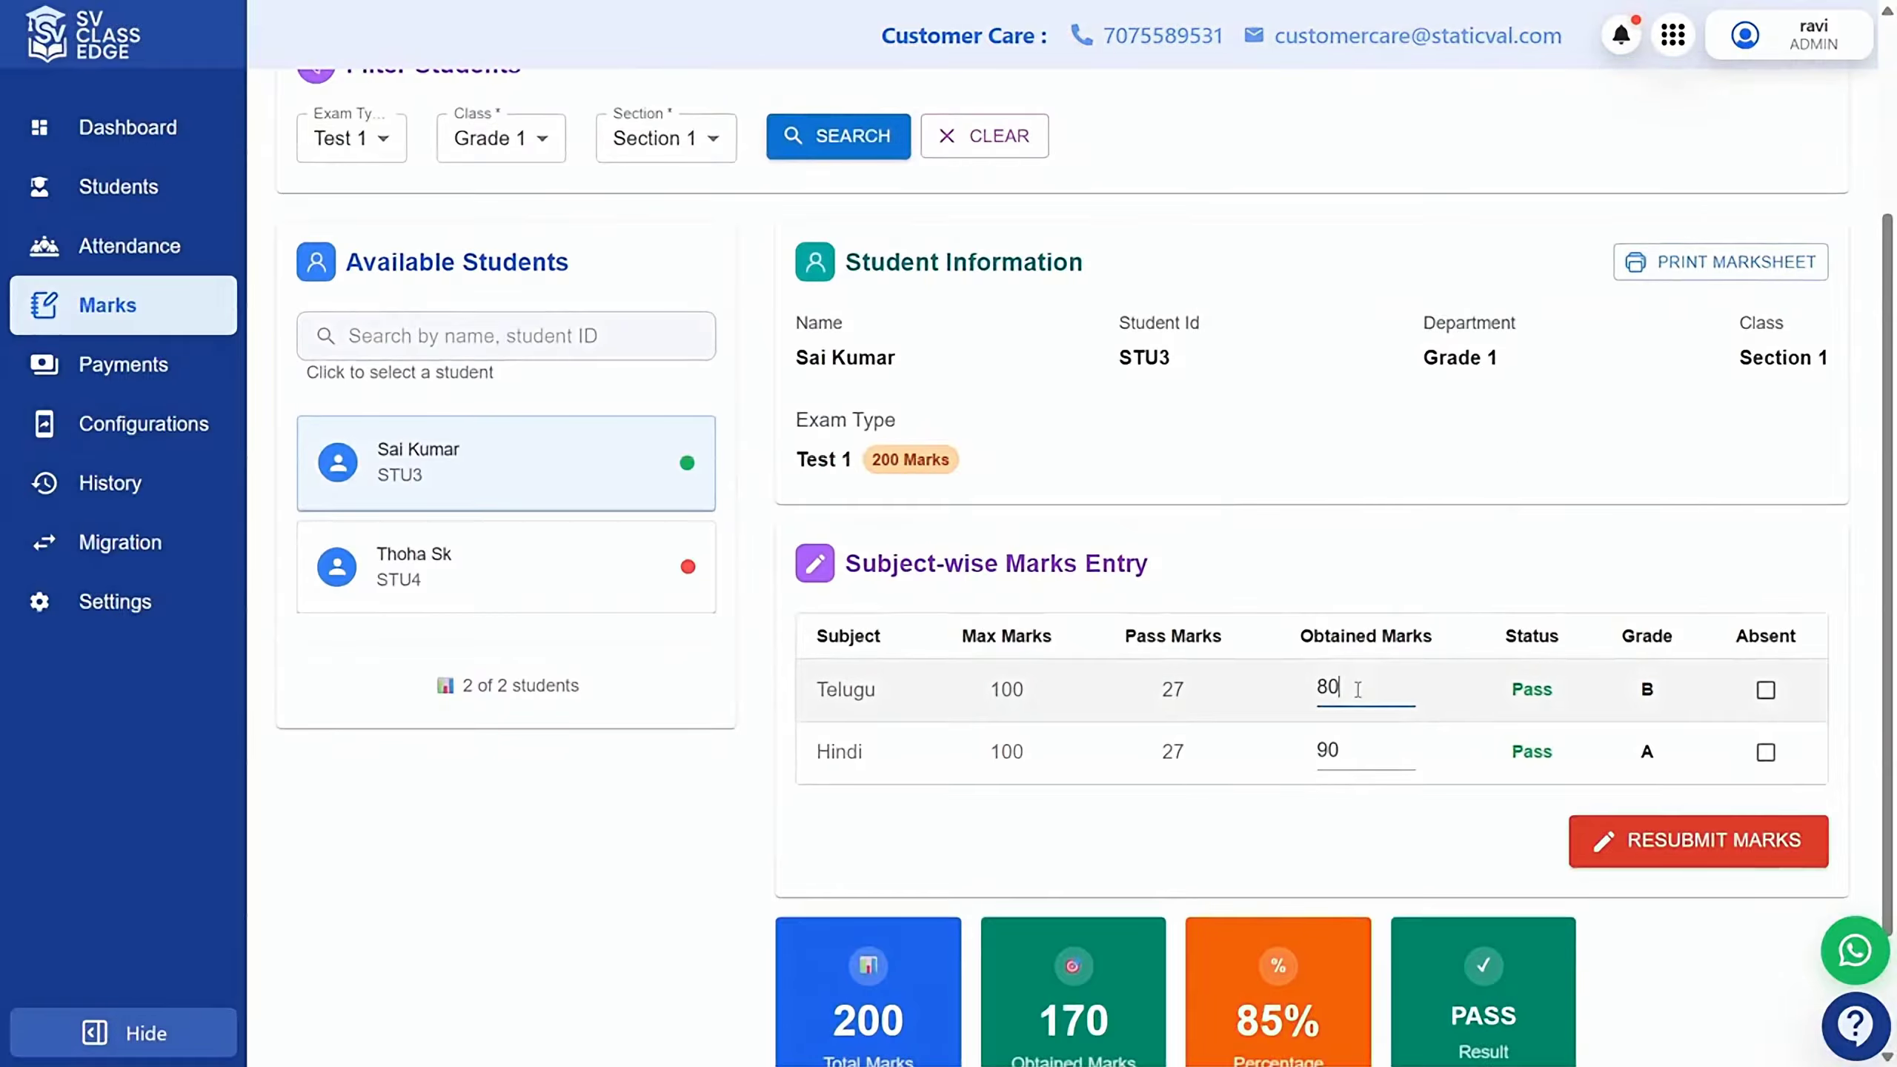
{"action": "key", "text": "BackSpace"}
{"action": "type", "text": "9"}
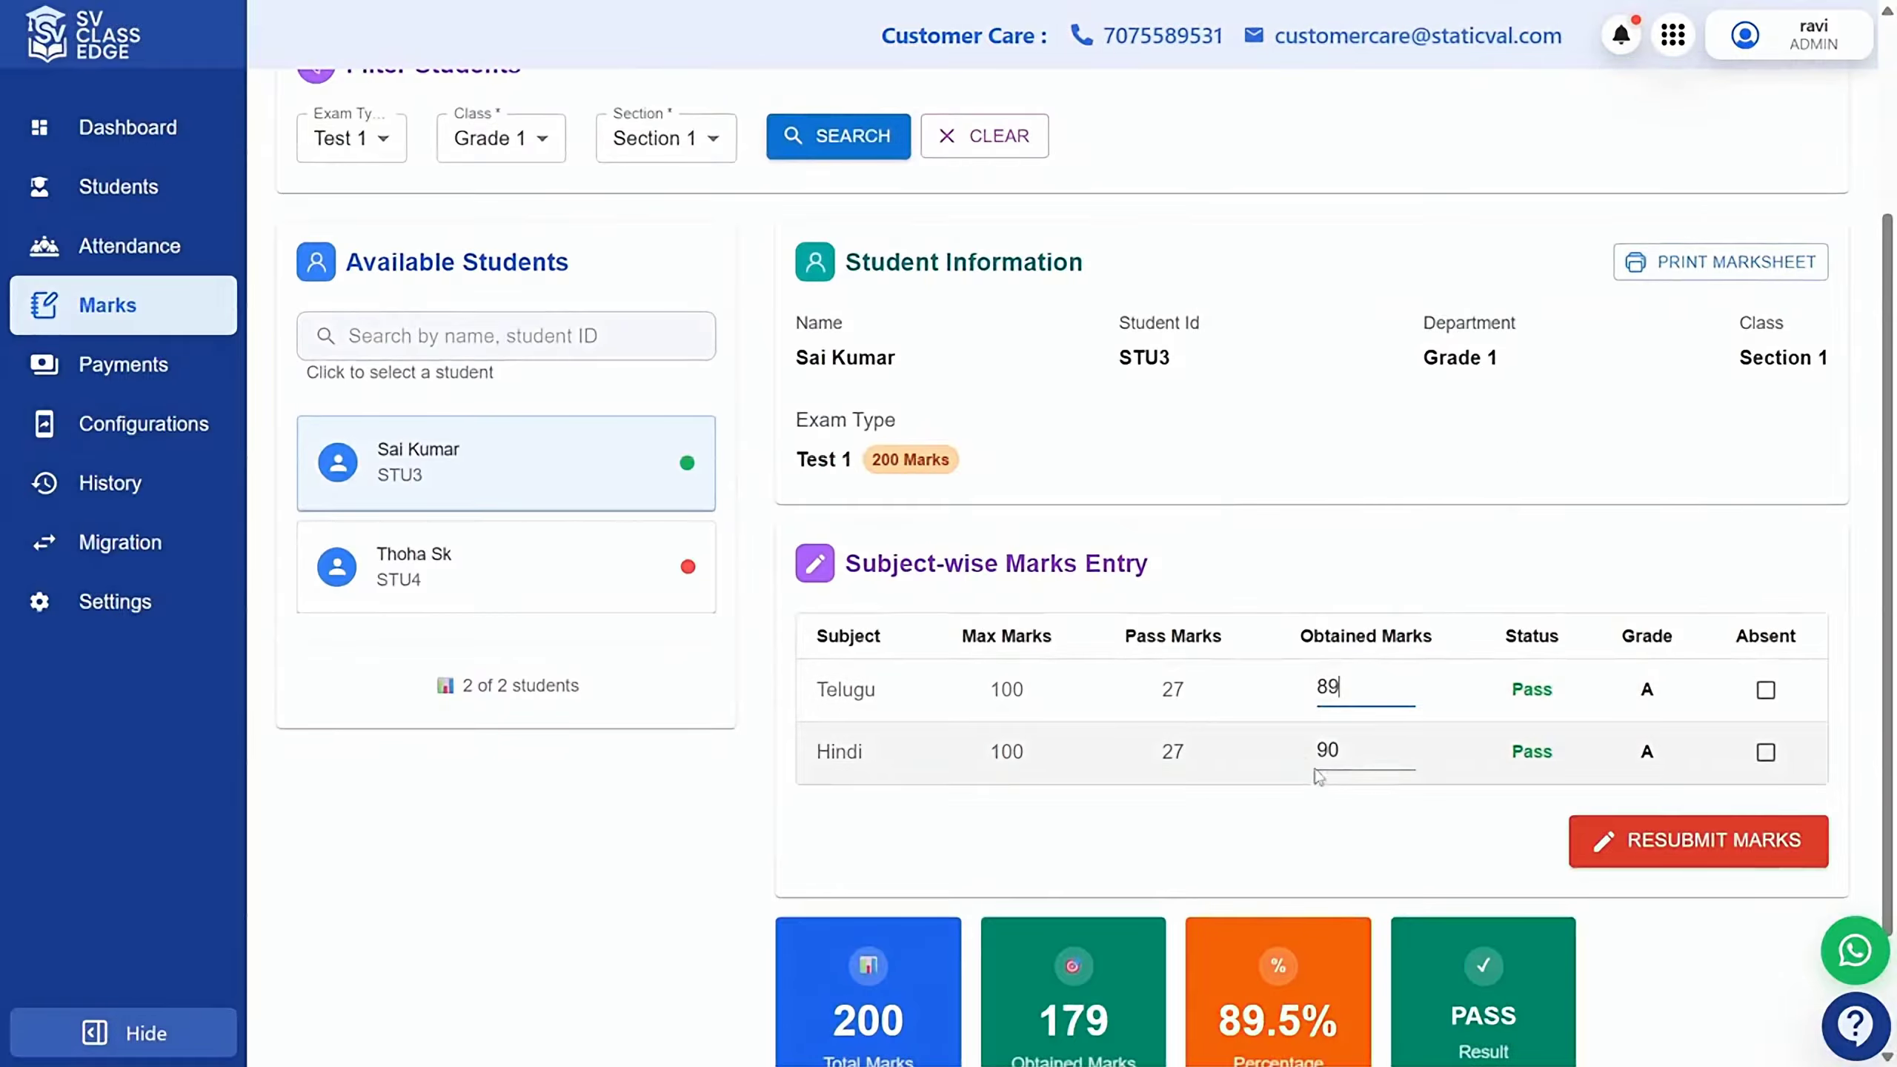
{"action": "scroll", "coordinate": [1383, 684], "scroll_direction": "down", "scroll_amount": 3}
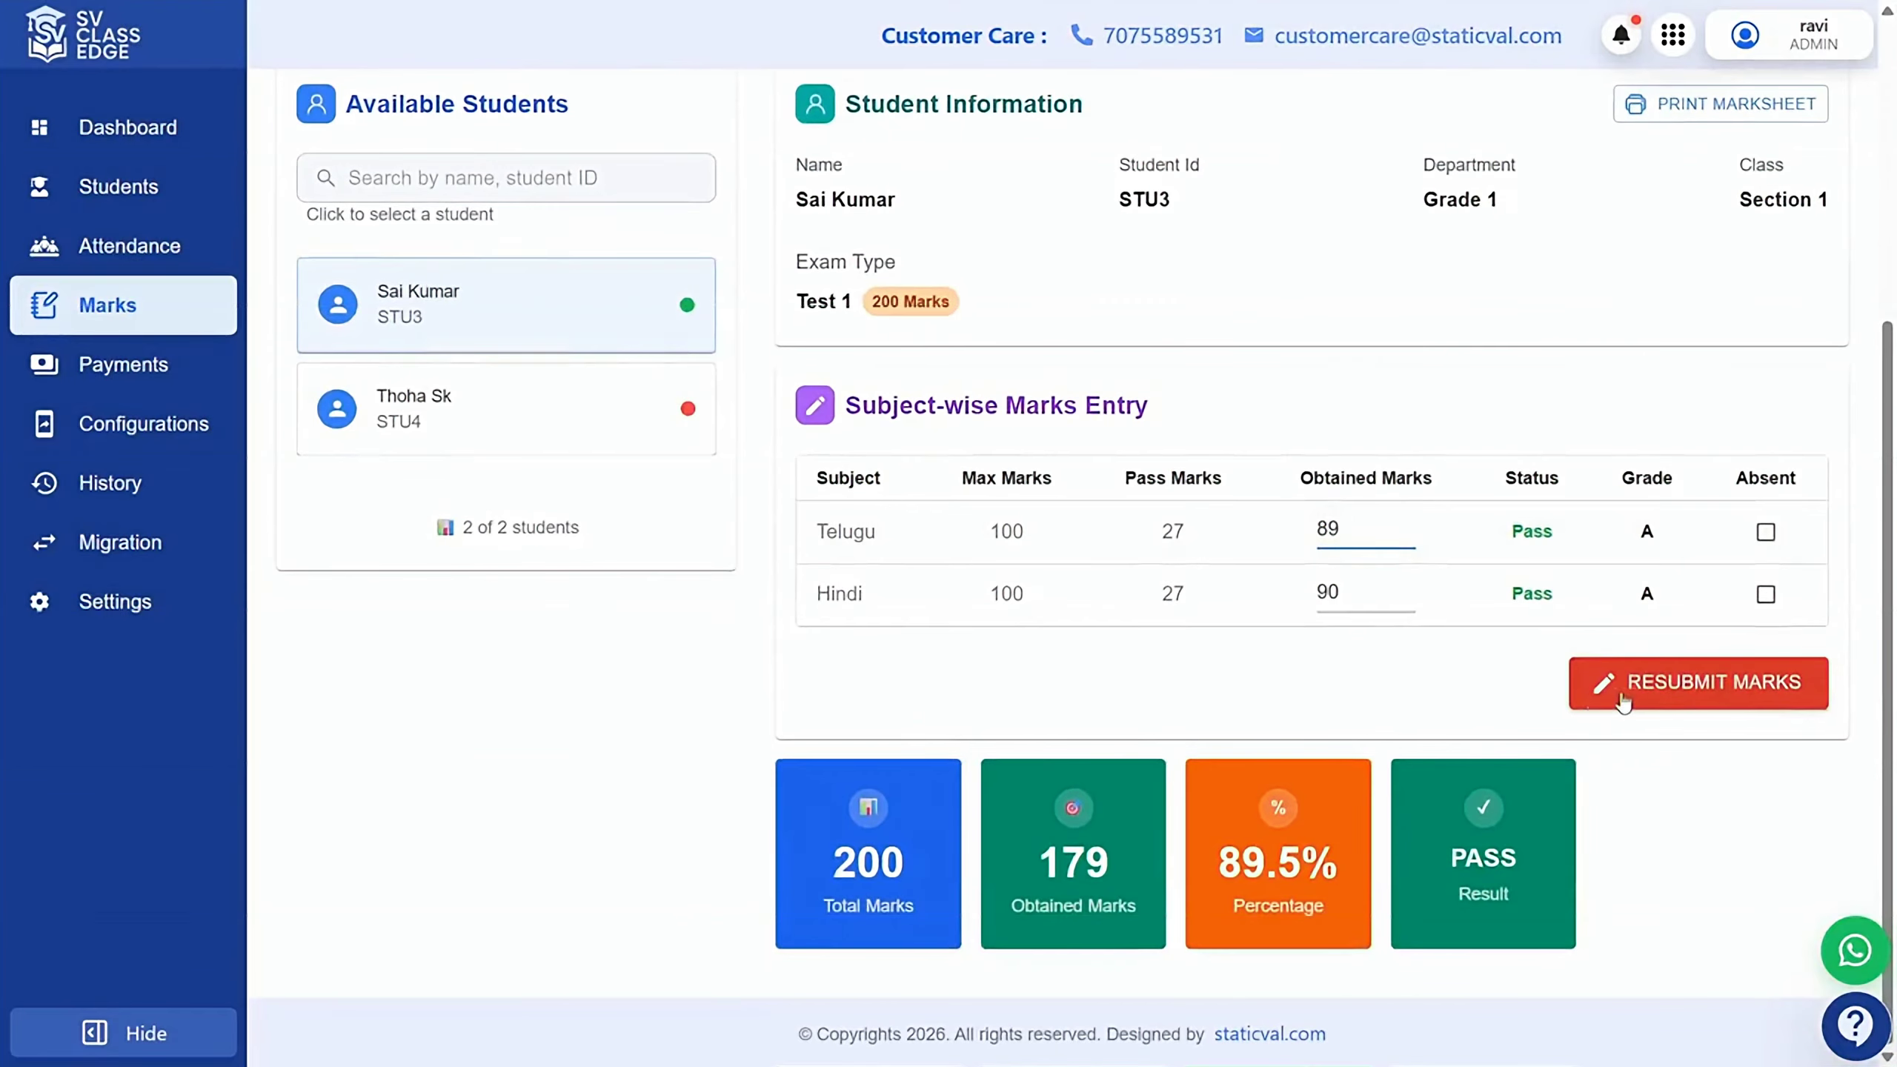
{"action": "left_click", "coordinate": [1710, 683]}
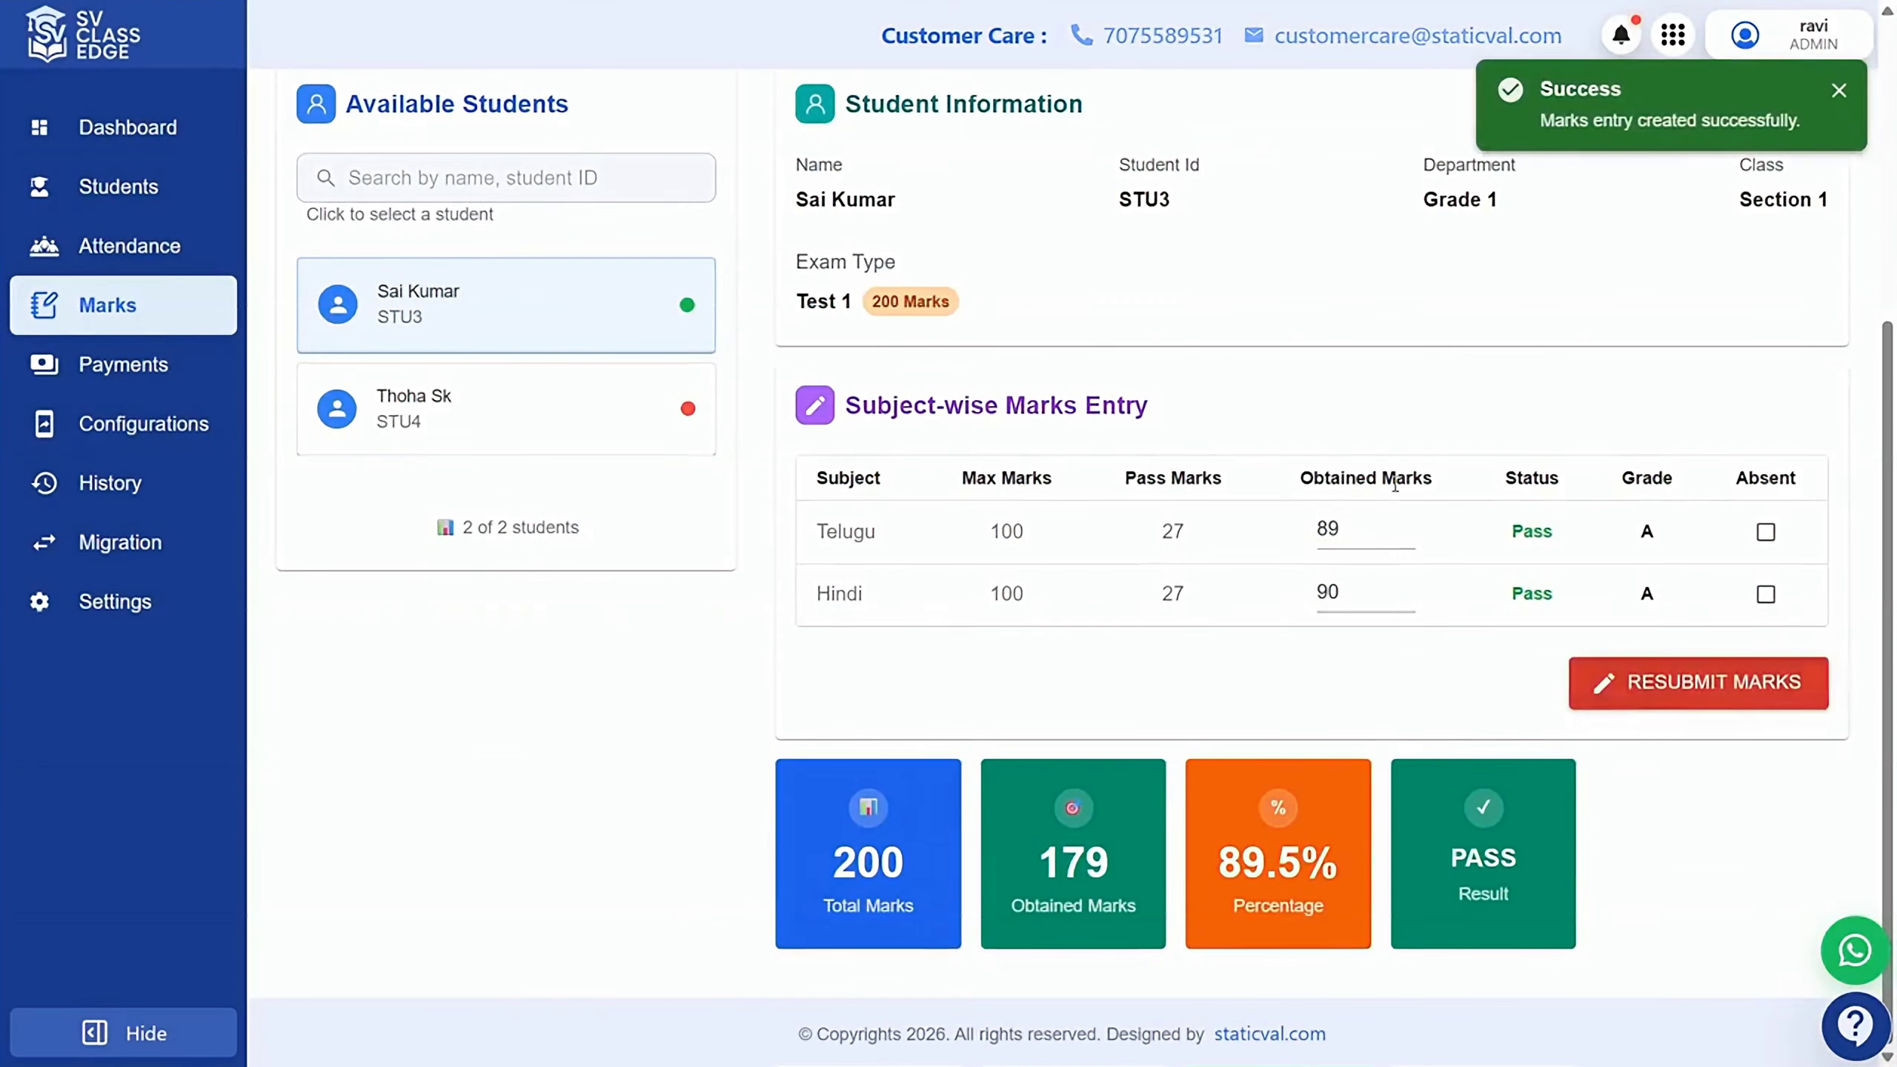
Print the marksheet of the selected student.
{"action": "scroll", "coordinate": [1393, 485], "scroll_direction": "up", "scroll_amount": 4}
{"action": "scroll", "coordinate": [1397, 492], "scroll_direction": "up", "scroll_amount": 3}
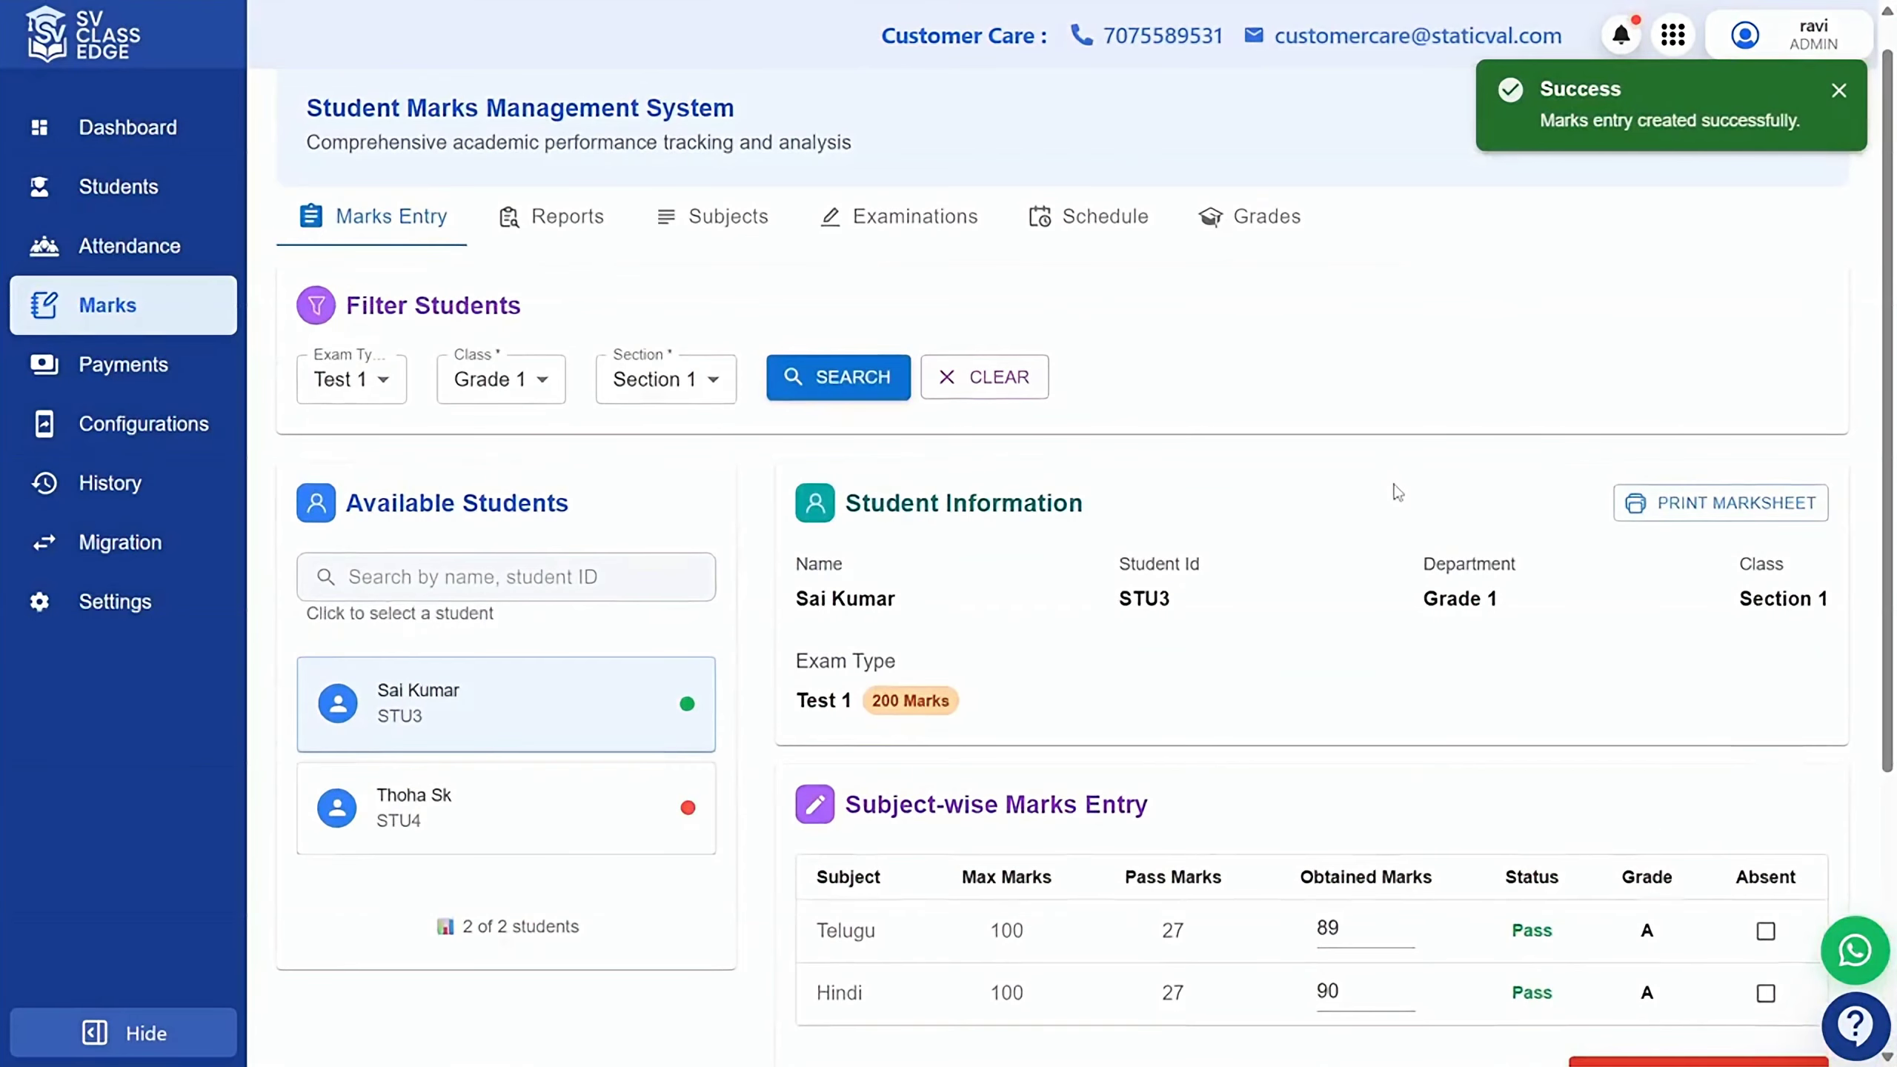
{"action": "left_click", "coordinate": [1706, 505]}
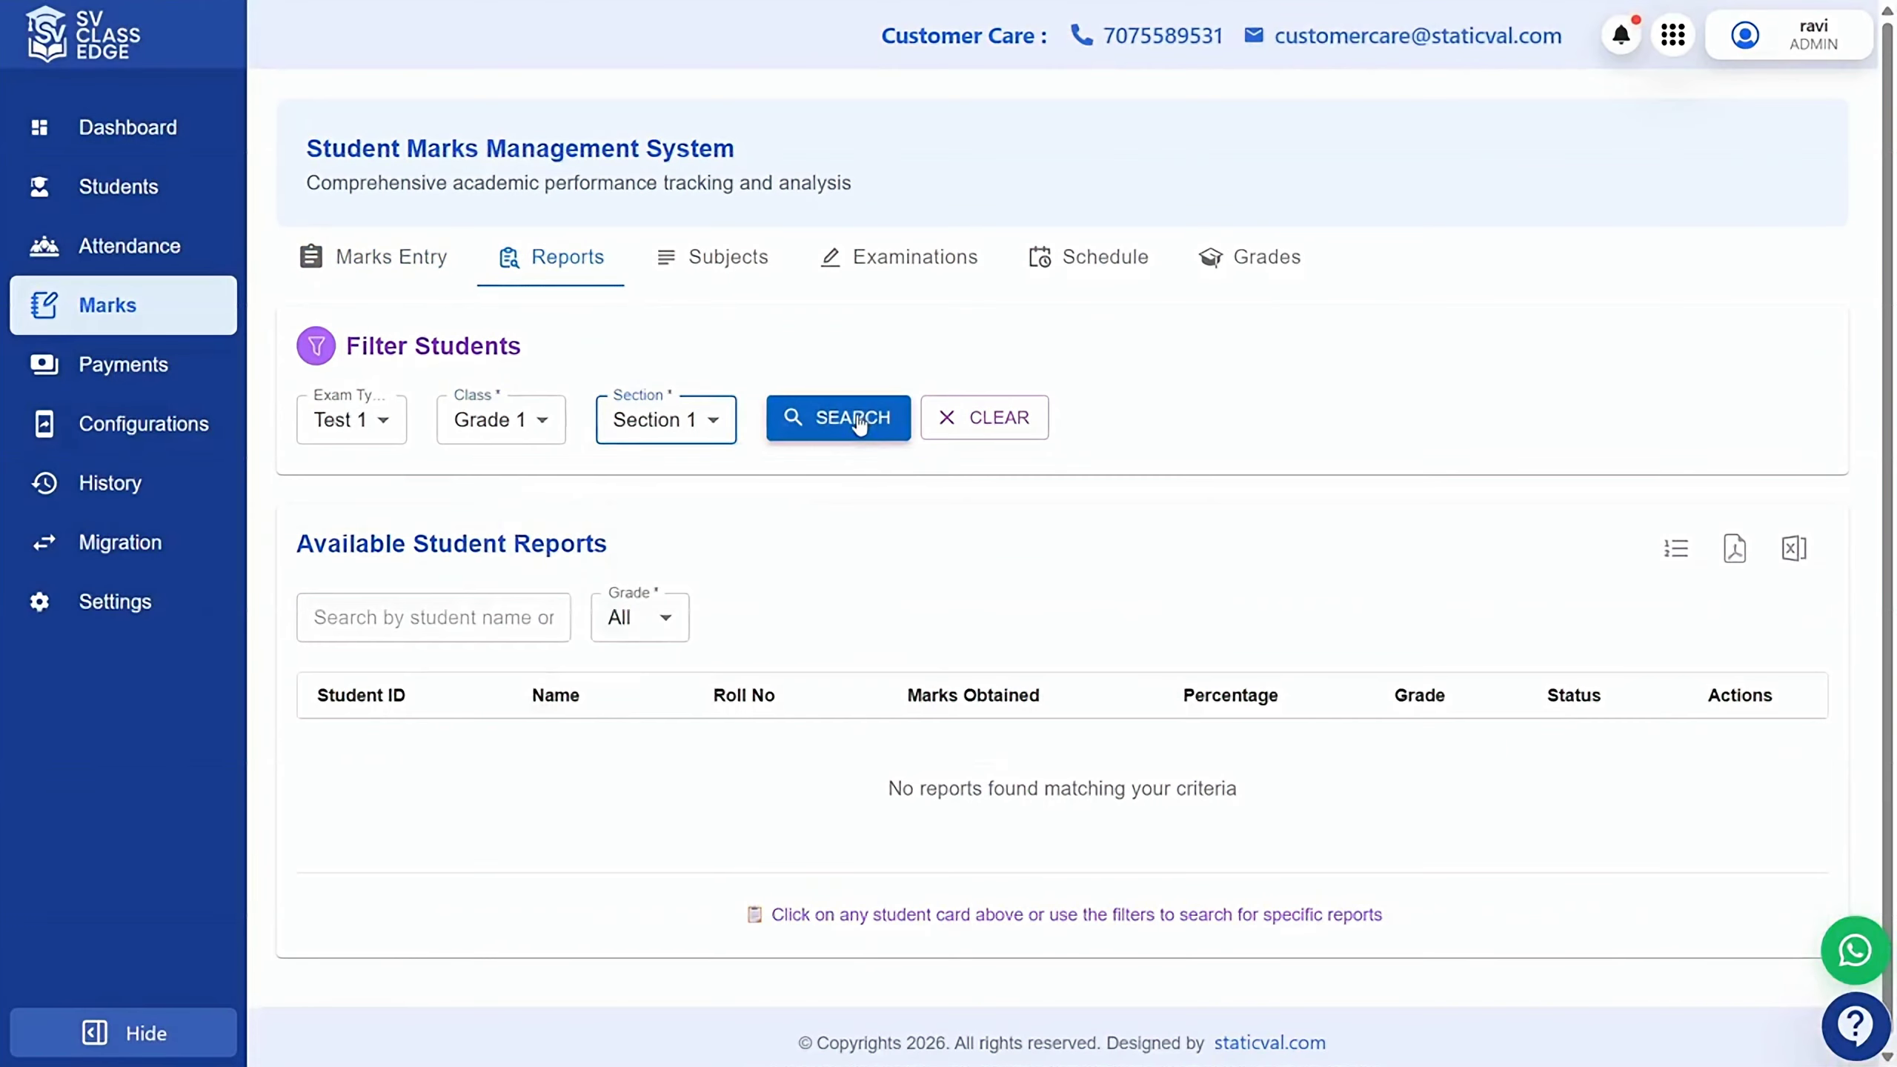
Search the student reports for exam type Test 1, class Grade 1 and section Section 1.
{"action": "left_click", "coordinate": [859, 424]}
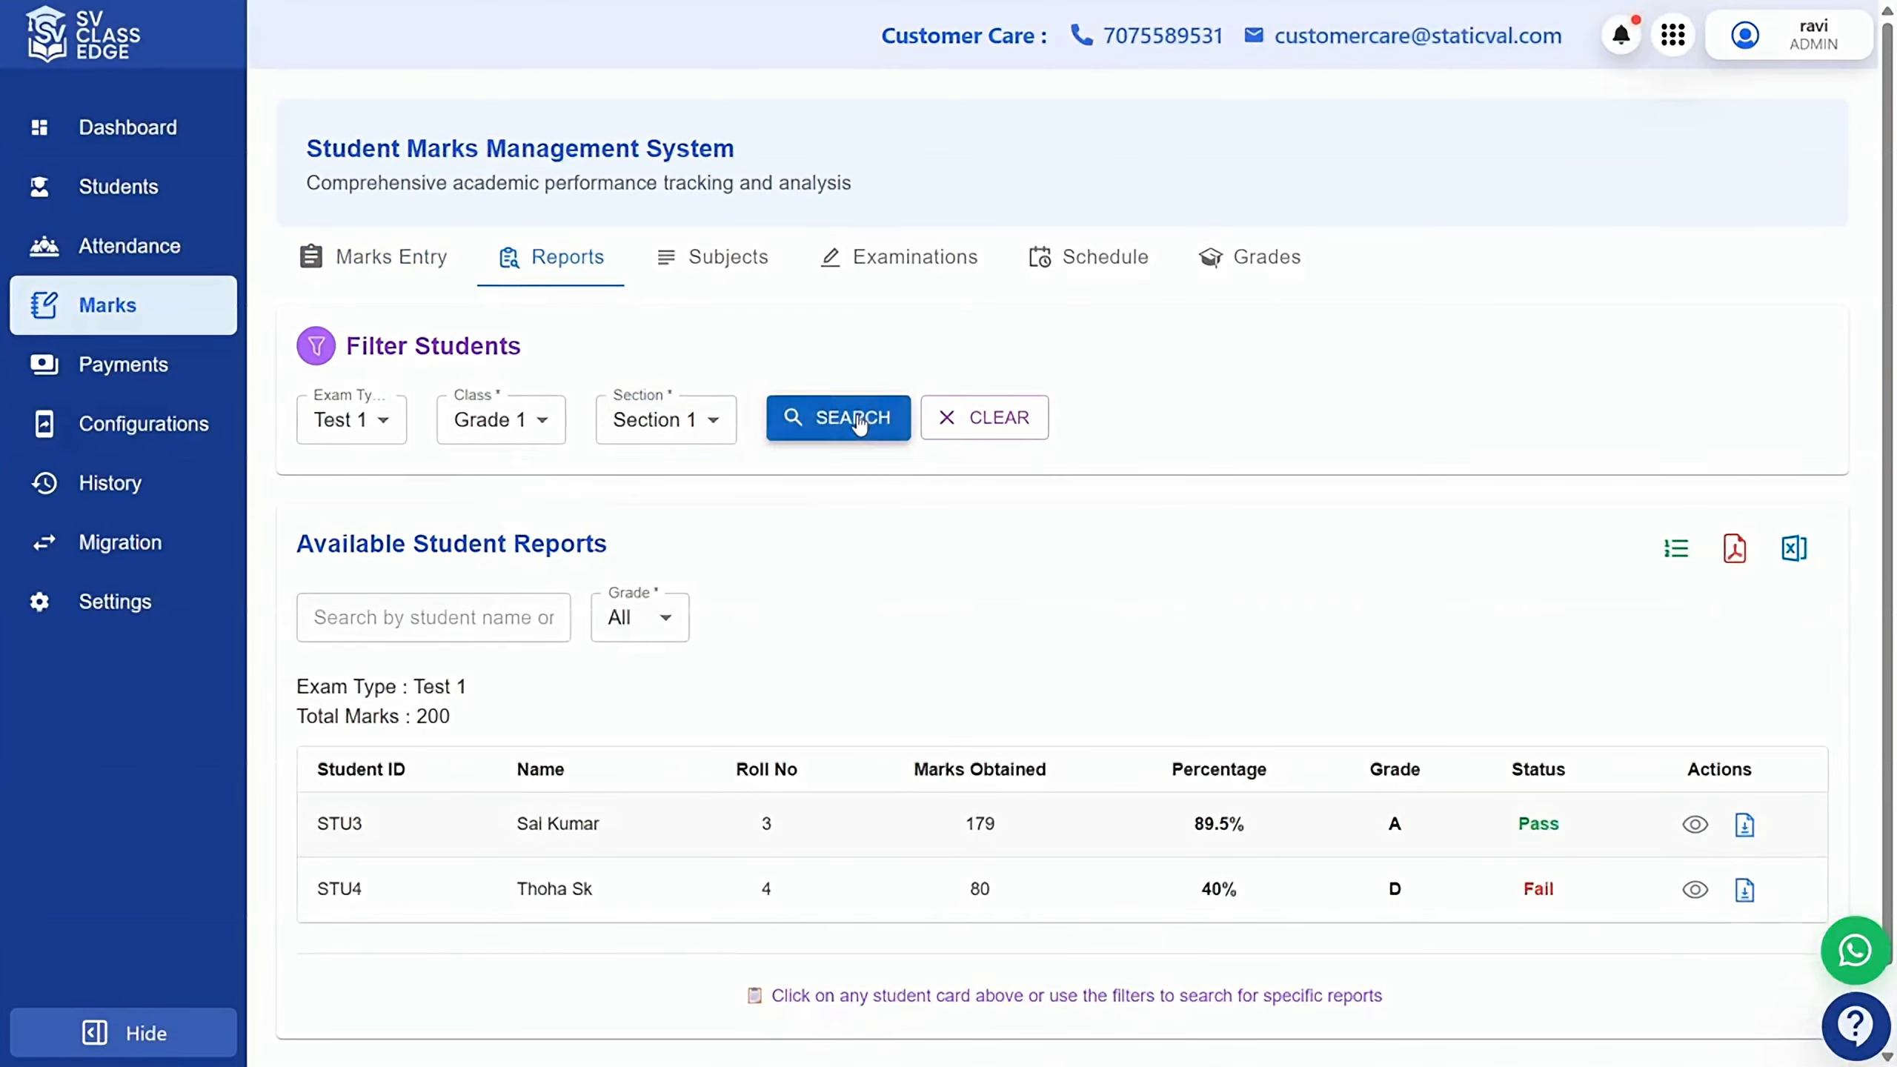
{"action": "scroll", "coordinate": [1021, 678], "scroll_direction": "down", "scroll_amount": 2}
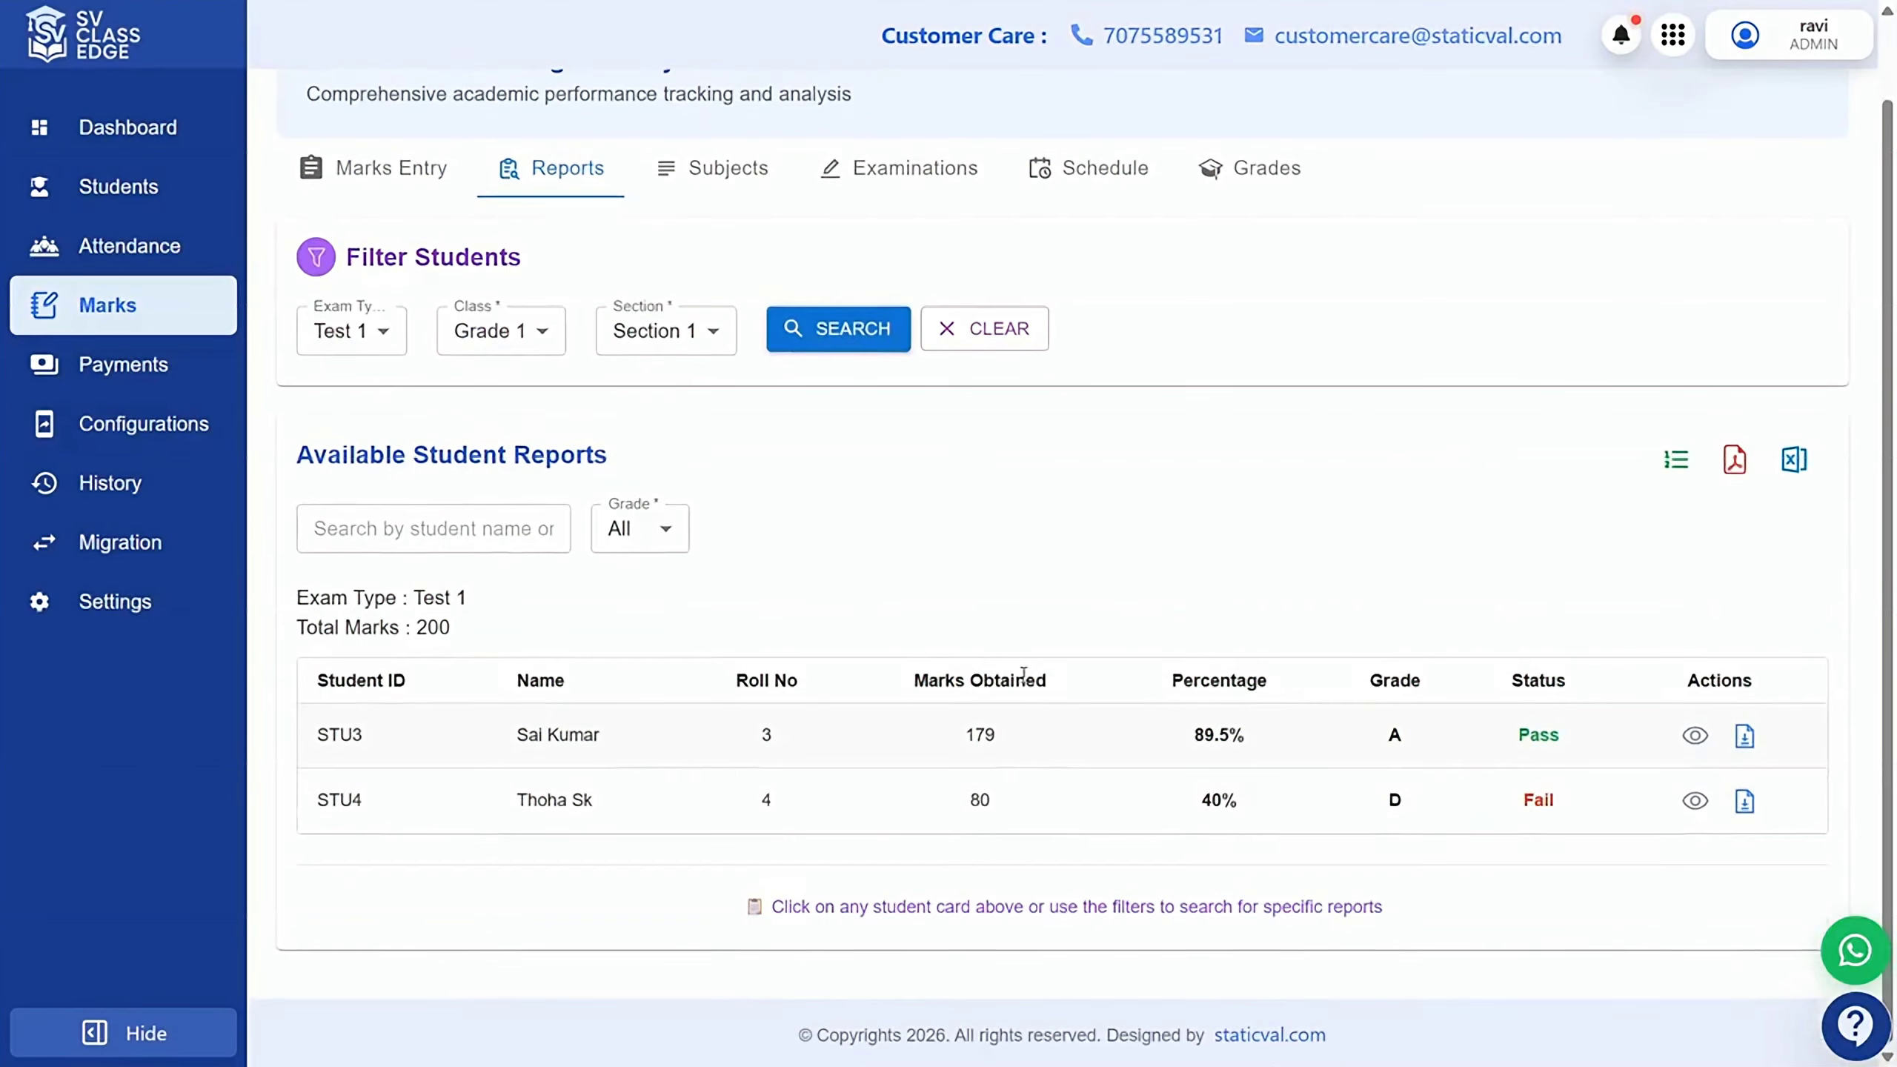
{"action": "scroll", "coordinate": [1177, 454], "scroll_direction": "up", "scroll_amount": 1}
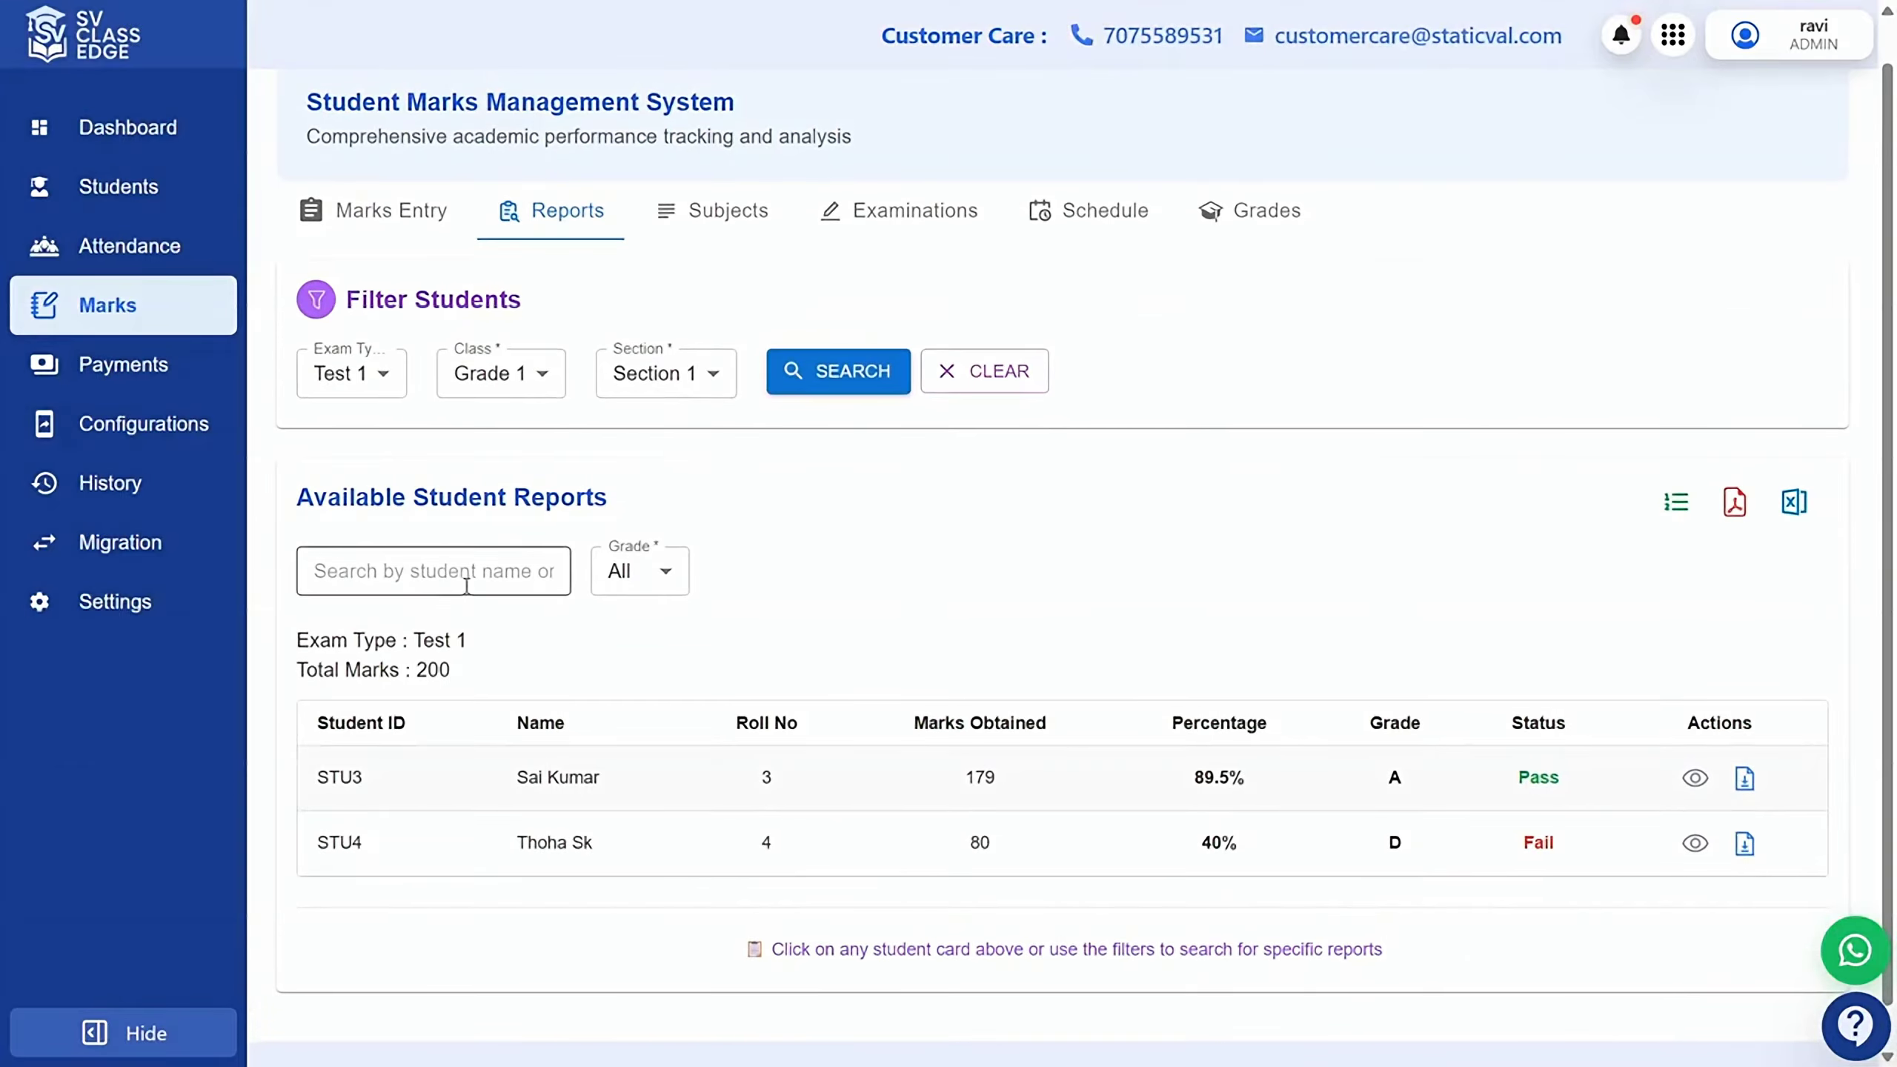
Filter the student reports by grade A, and reset the grade filter to All.
{"action": "left_click", "coordinate": [646, 579]}
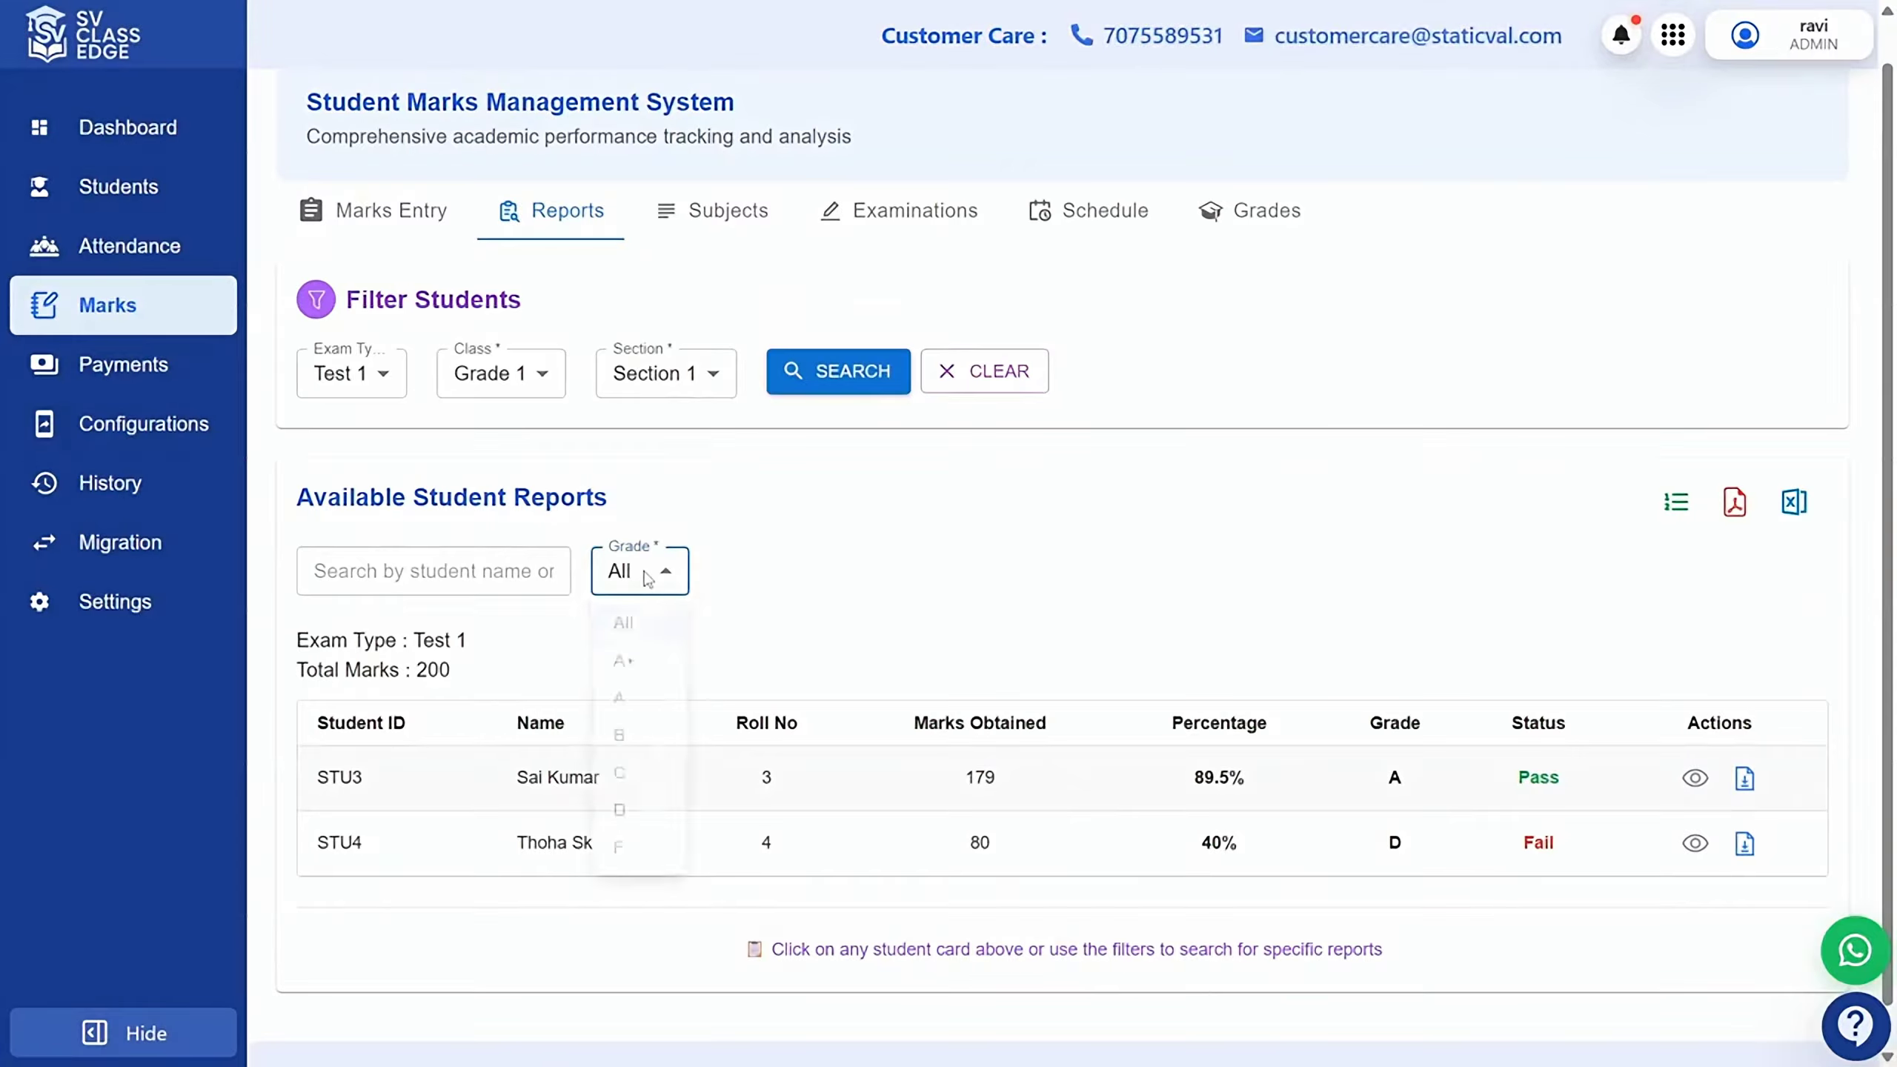
{"action": "left_click", "coordinate": [623, 712]}
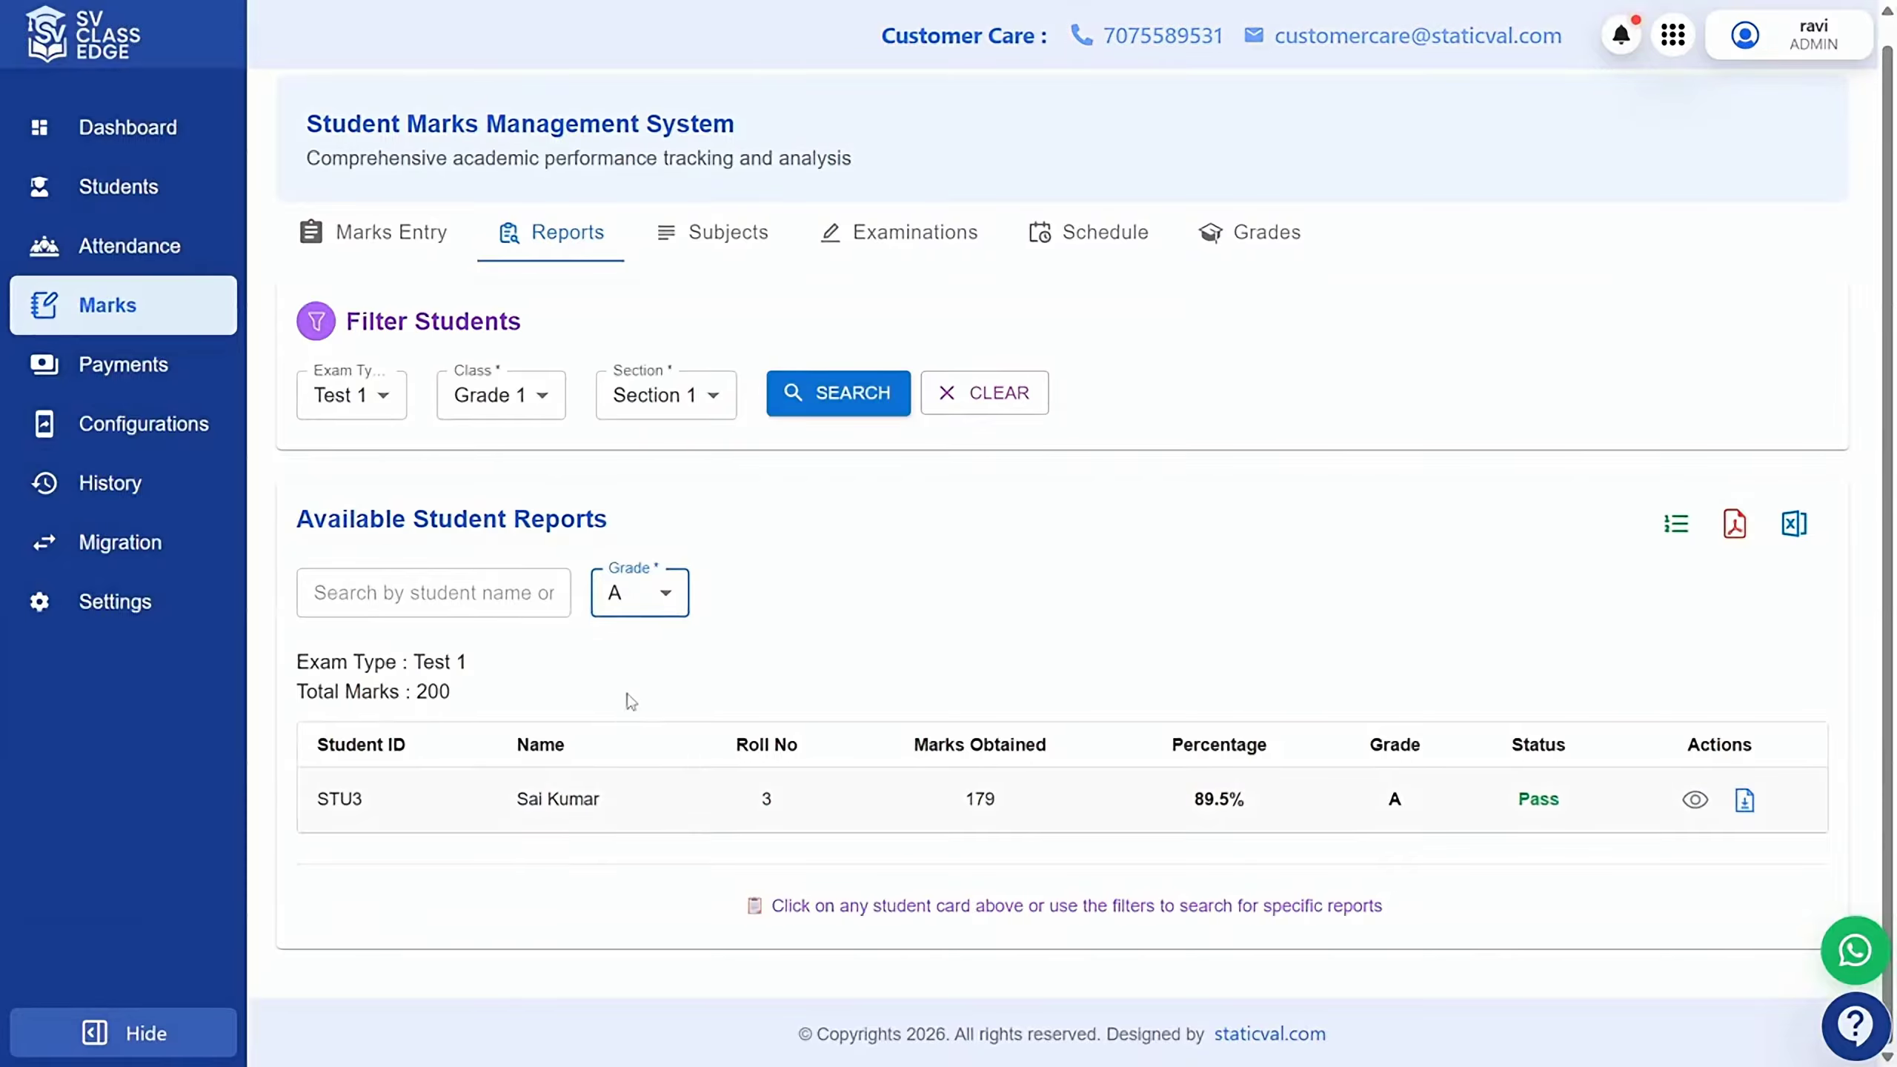
{"action": "left_click", "coordinate": [631, 609]}
{"action": "left_click", "coordinate": [623, 644]}
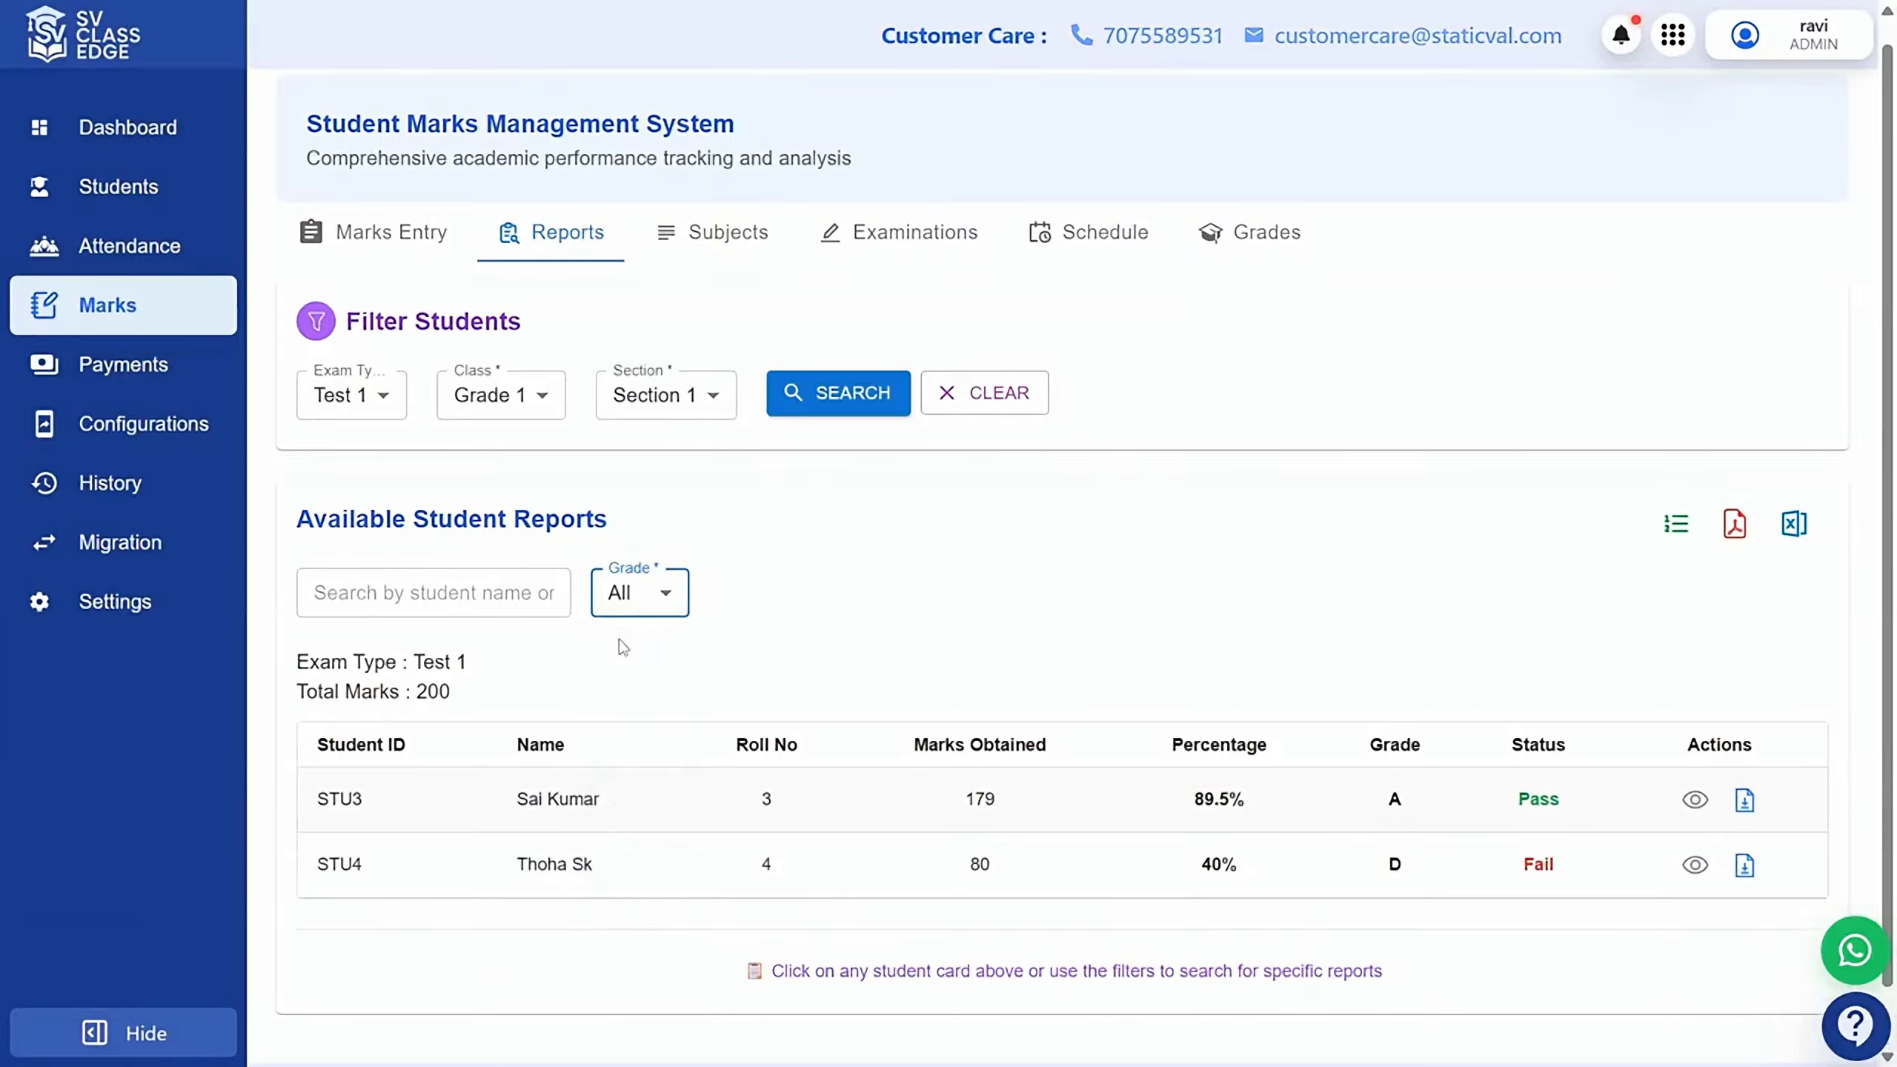
Search the reports by the second student's first name, and clear the search text.
{"action": "left_click", "coordinate": [458, 585]}
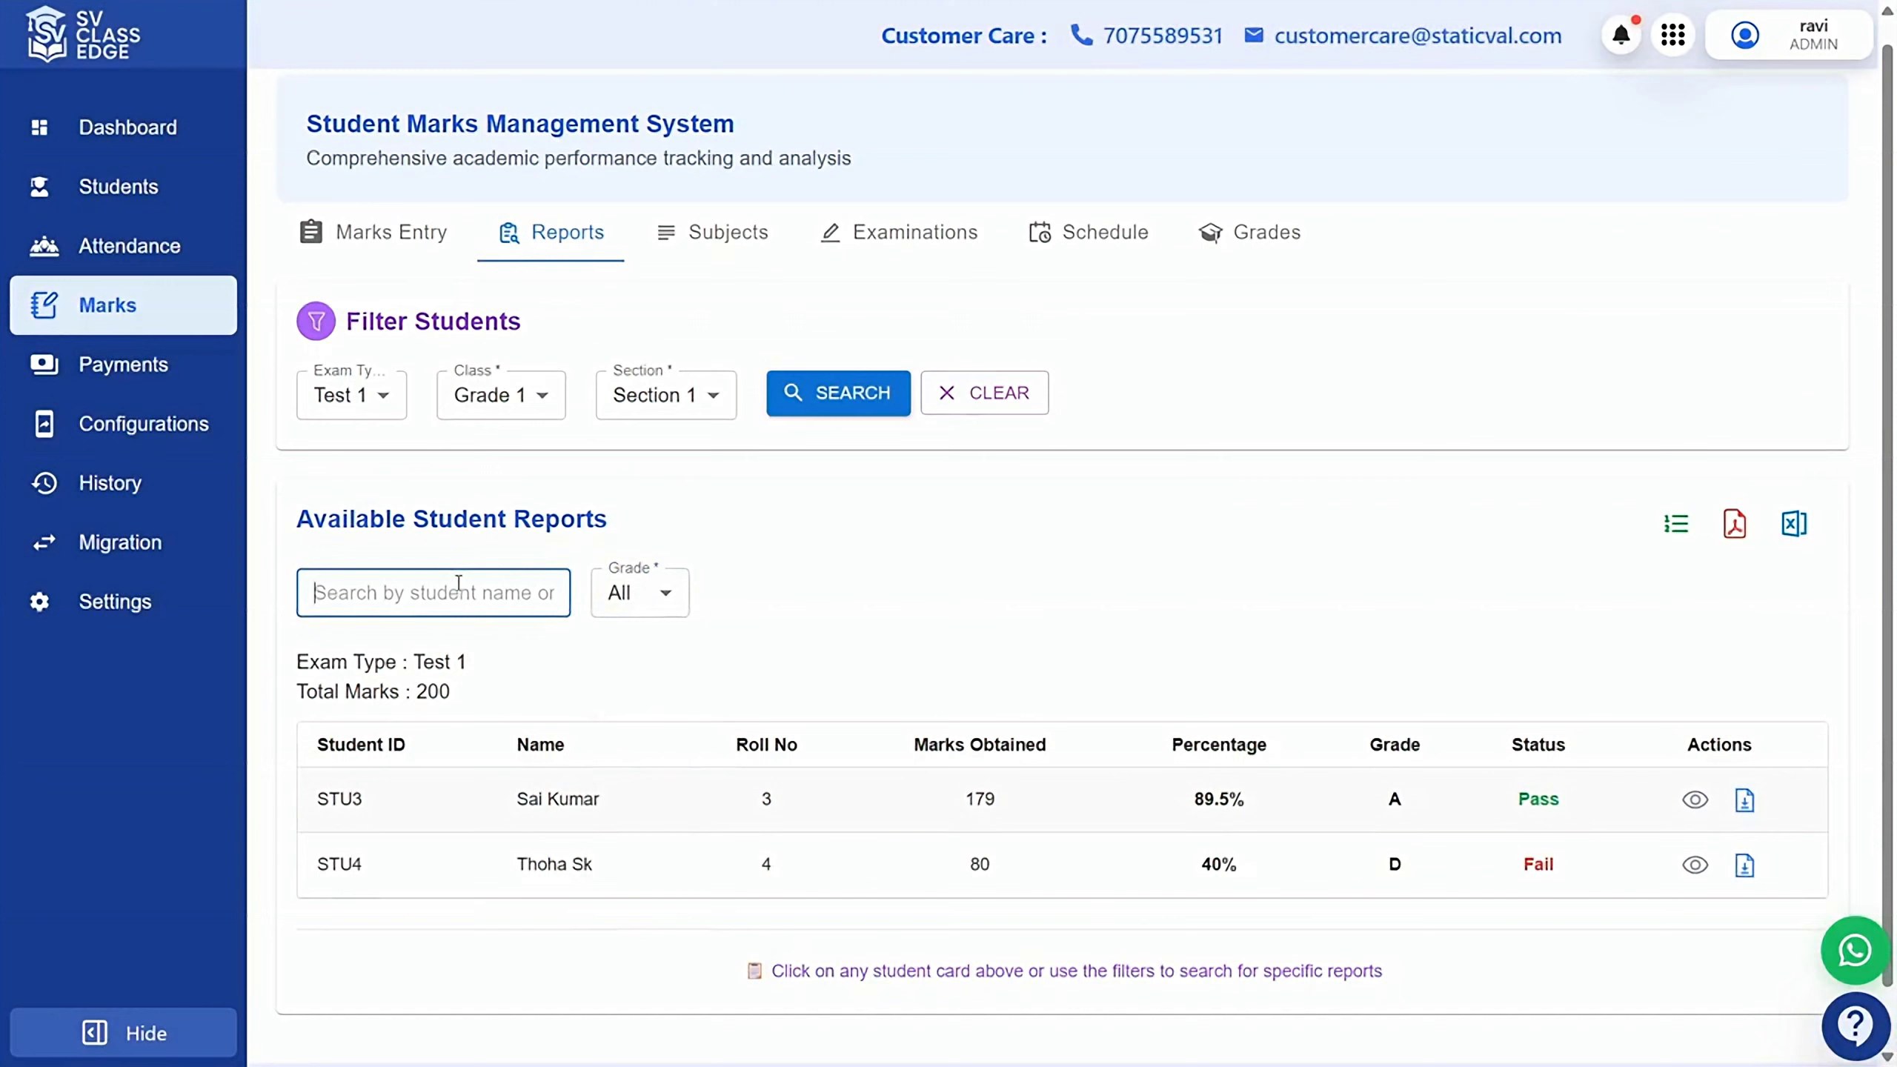
{"action": "type", "text": "thoh"}
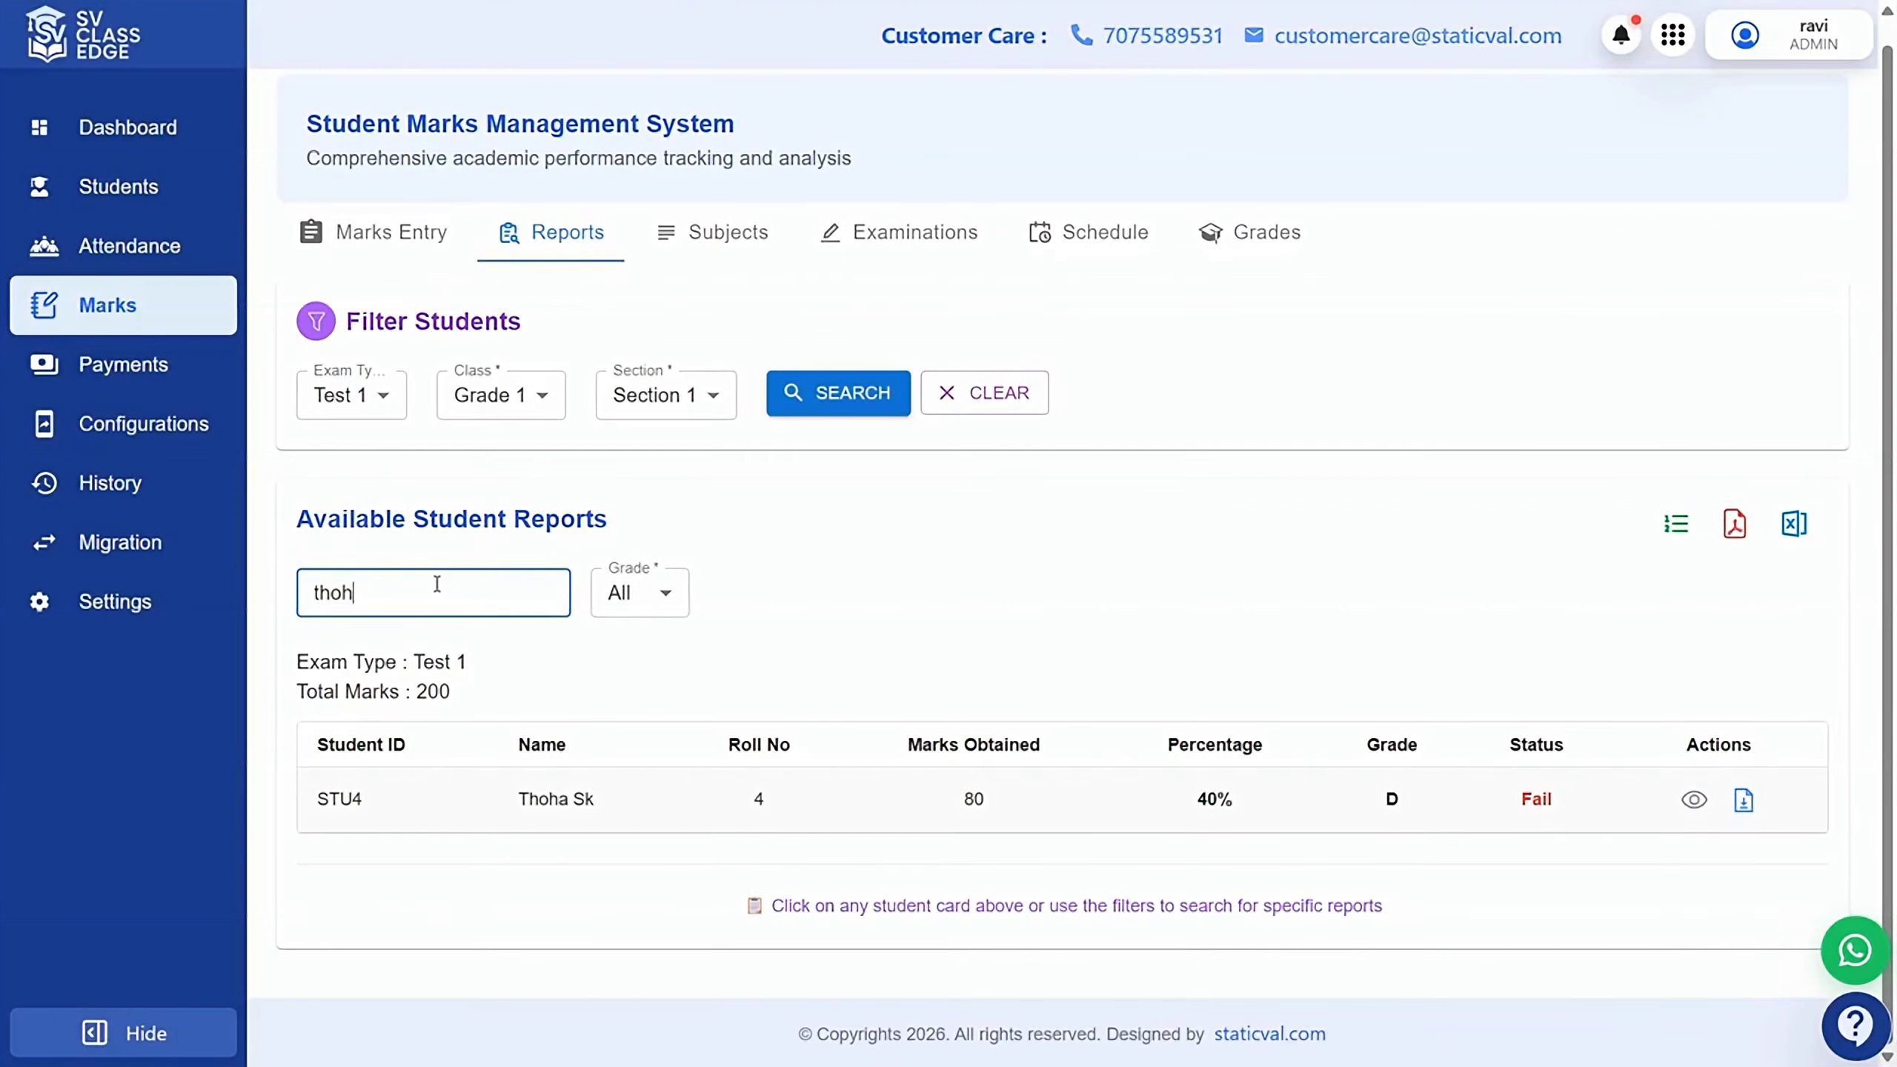
{"action": "type", "text": "a"}
{"action": "key", "text": "ctrl+a"}
{"action": "key", "text": "BackSpace"}
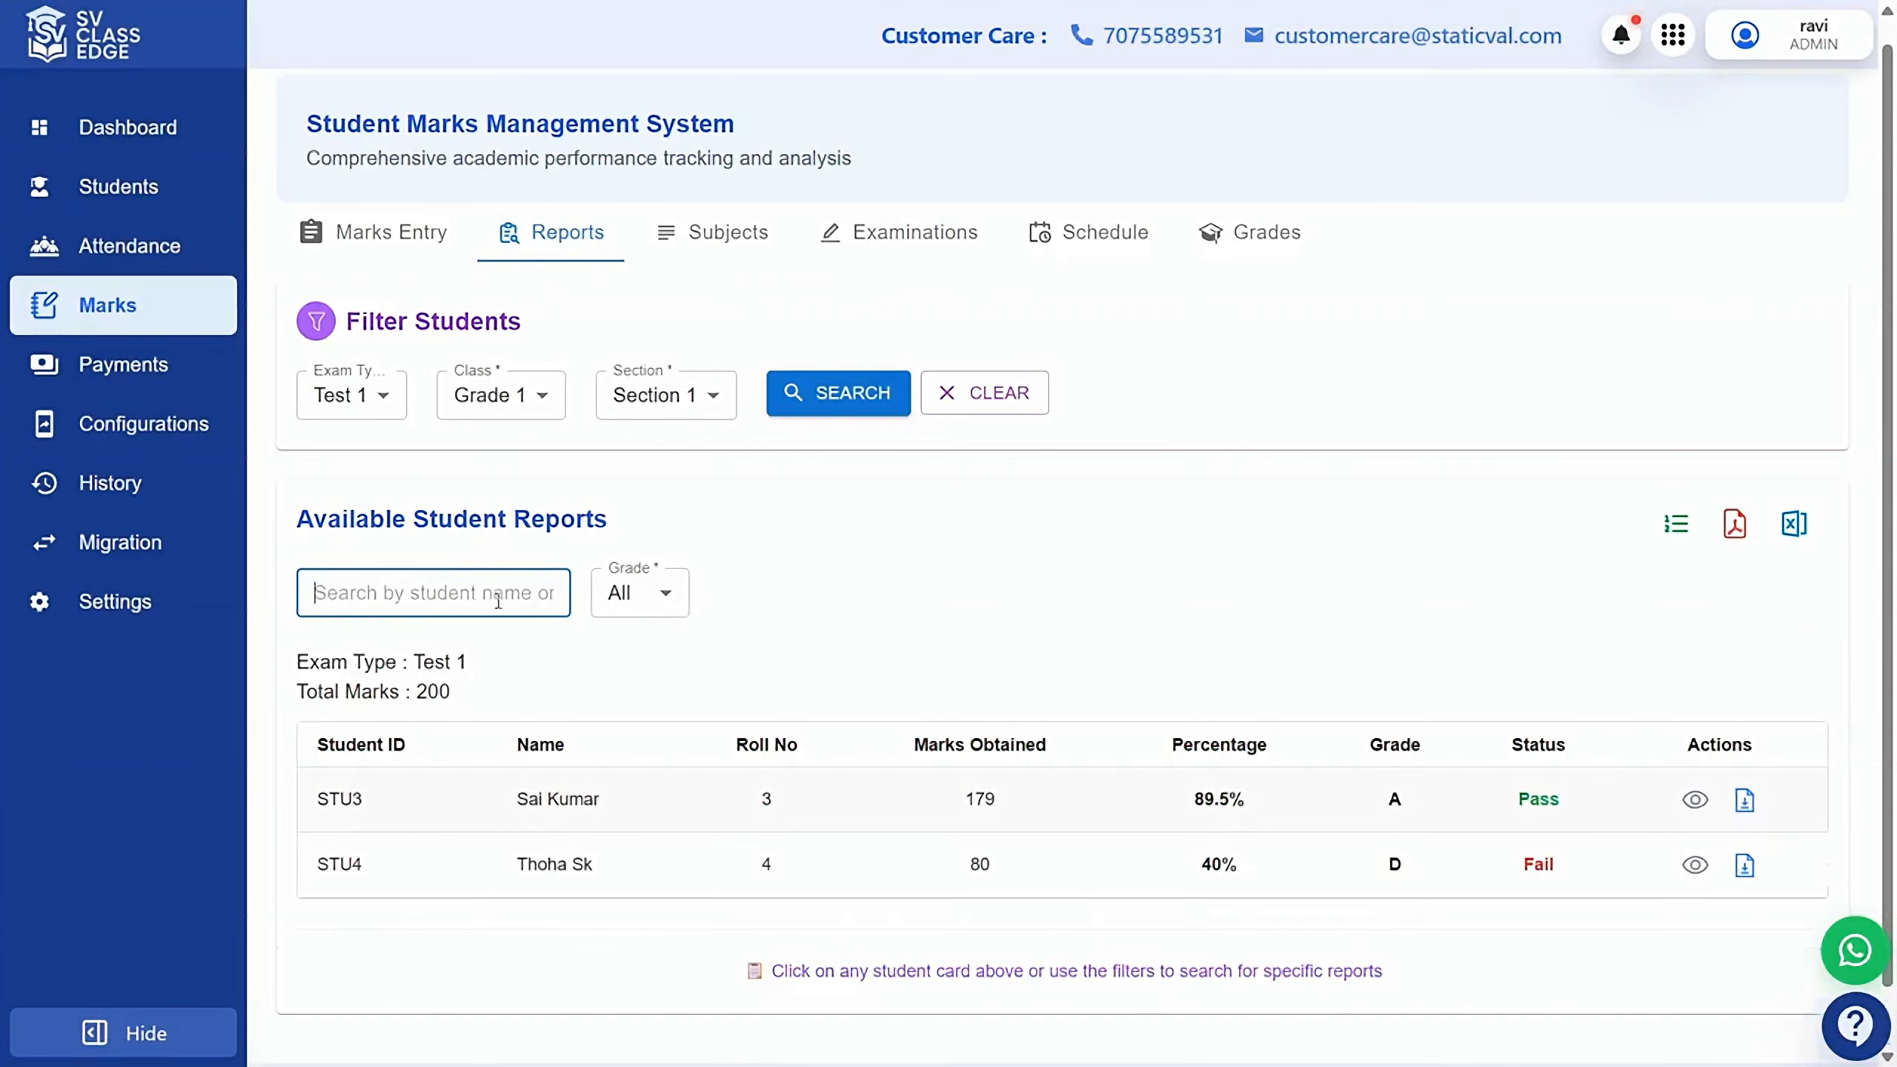
View and close the first student's detailed marks report, and export the report list to Excel.
{"action": "scroll", "coordinate": [1387, 521], "scroll_direction": "down", "scroll_amount": 1}
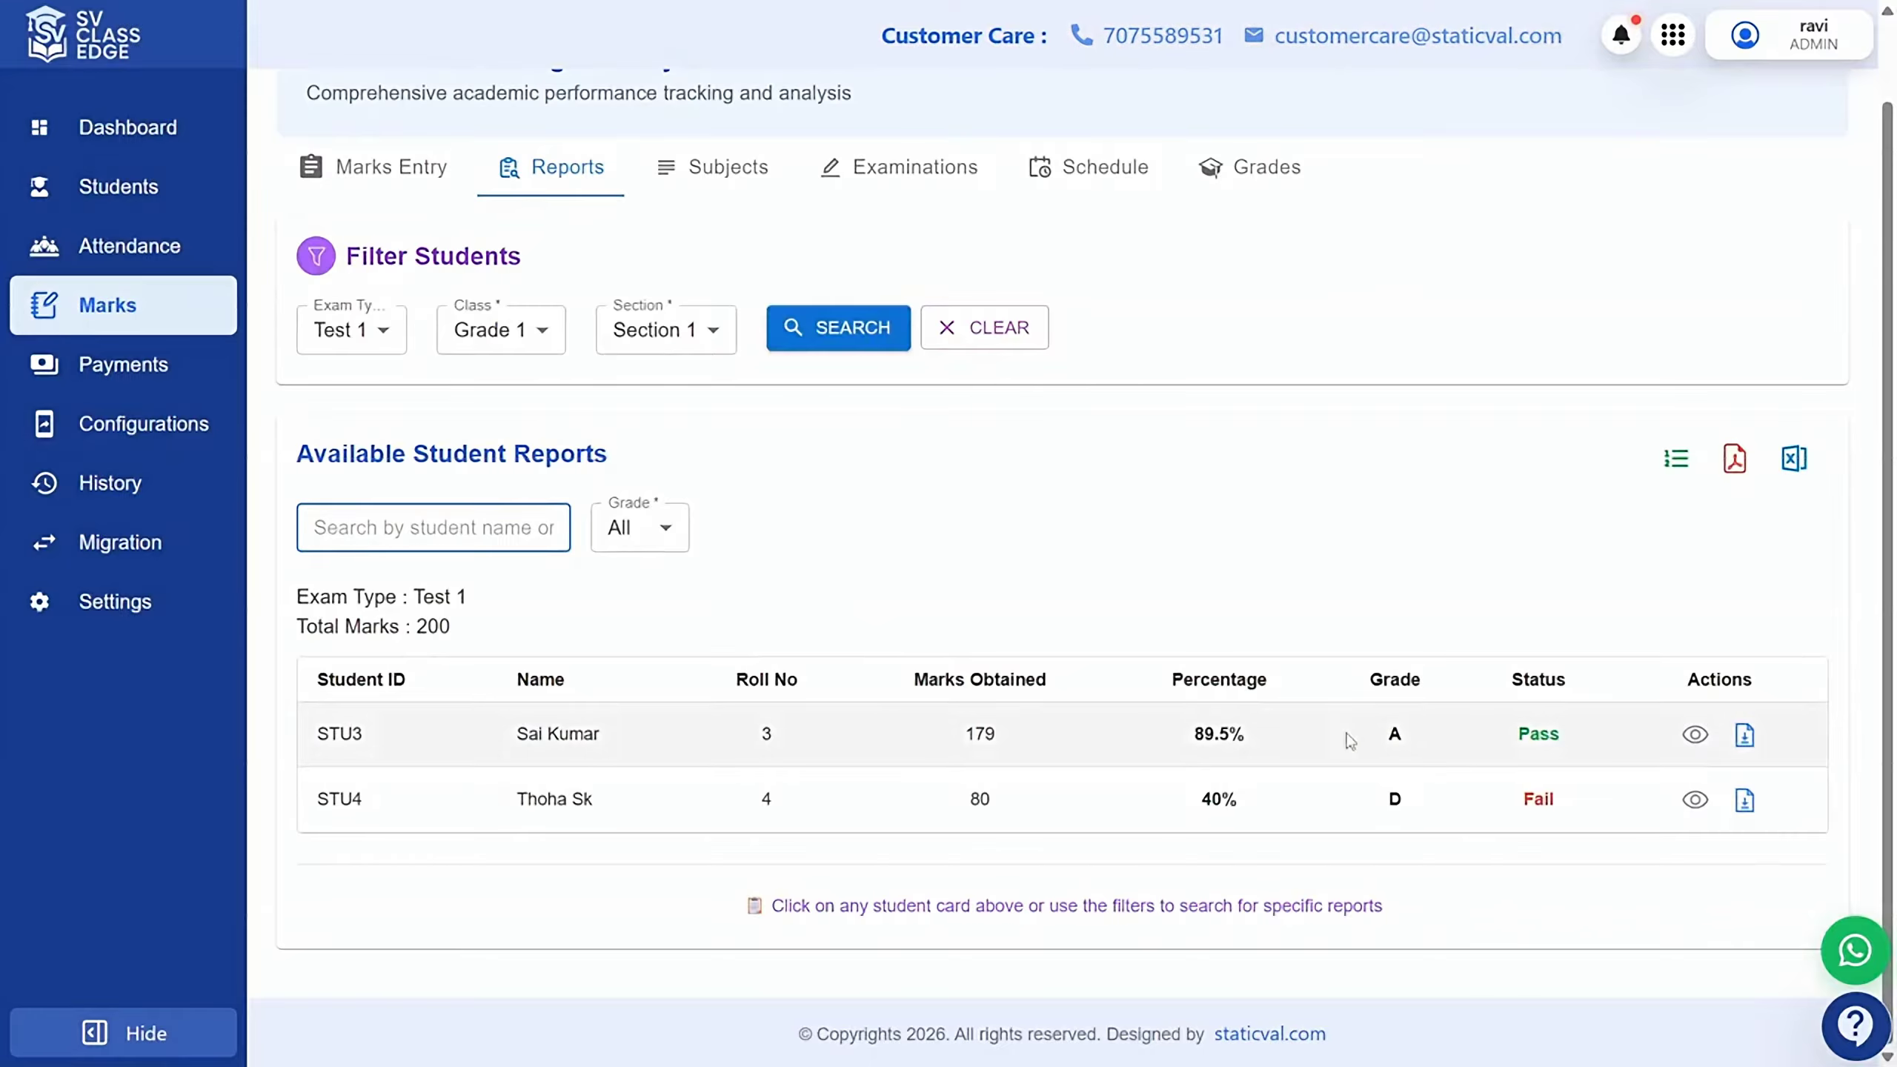
{"action": "left_click", "coordinate": [1694, 738]}
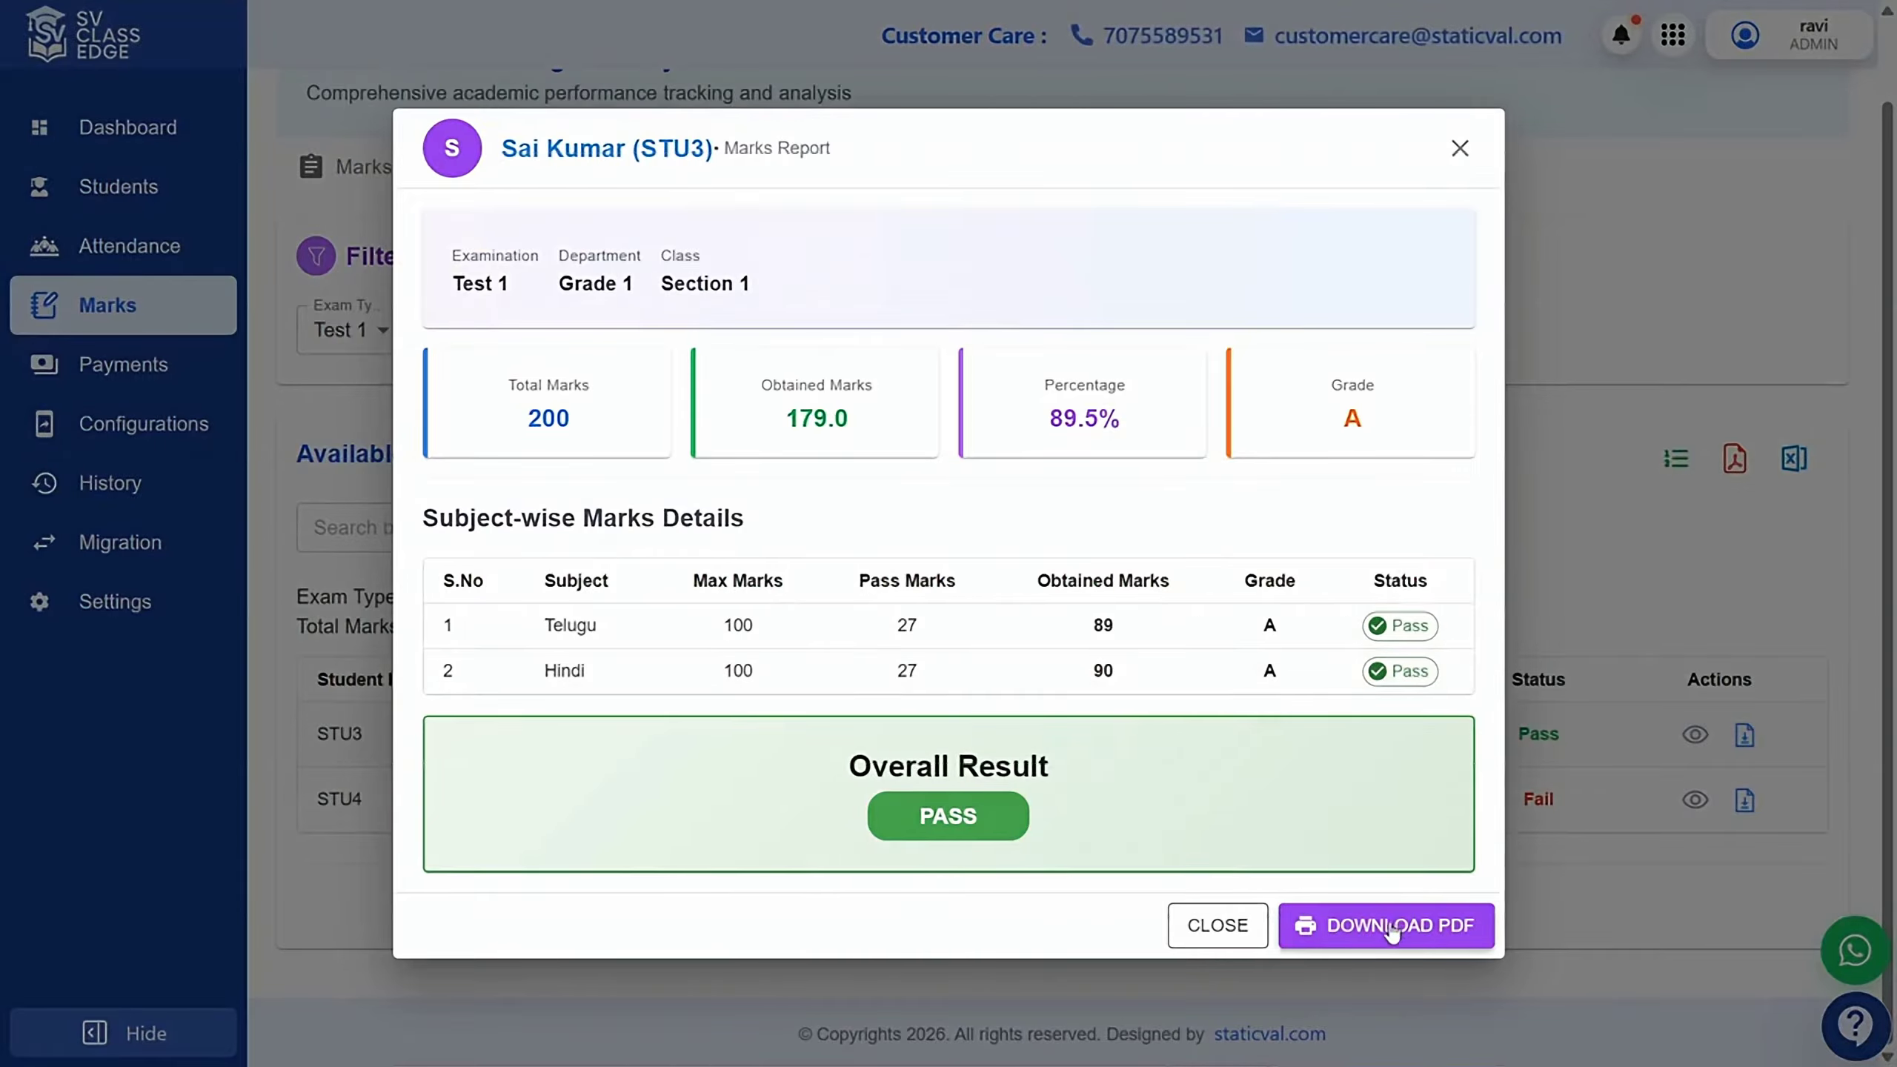
{"action": "left_click", "coordinate": [1459, 155]}
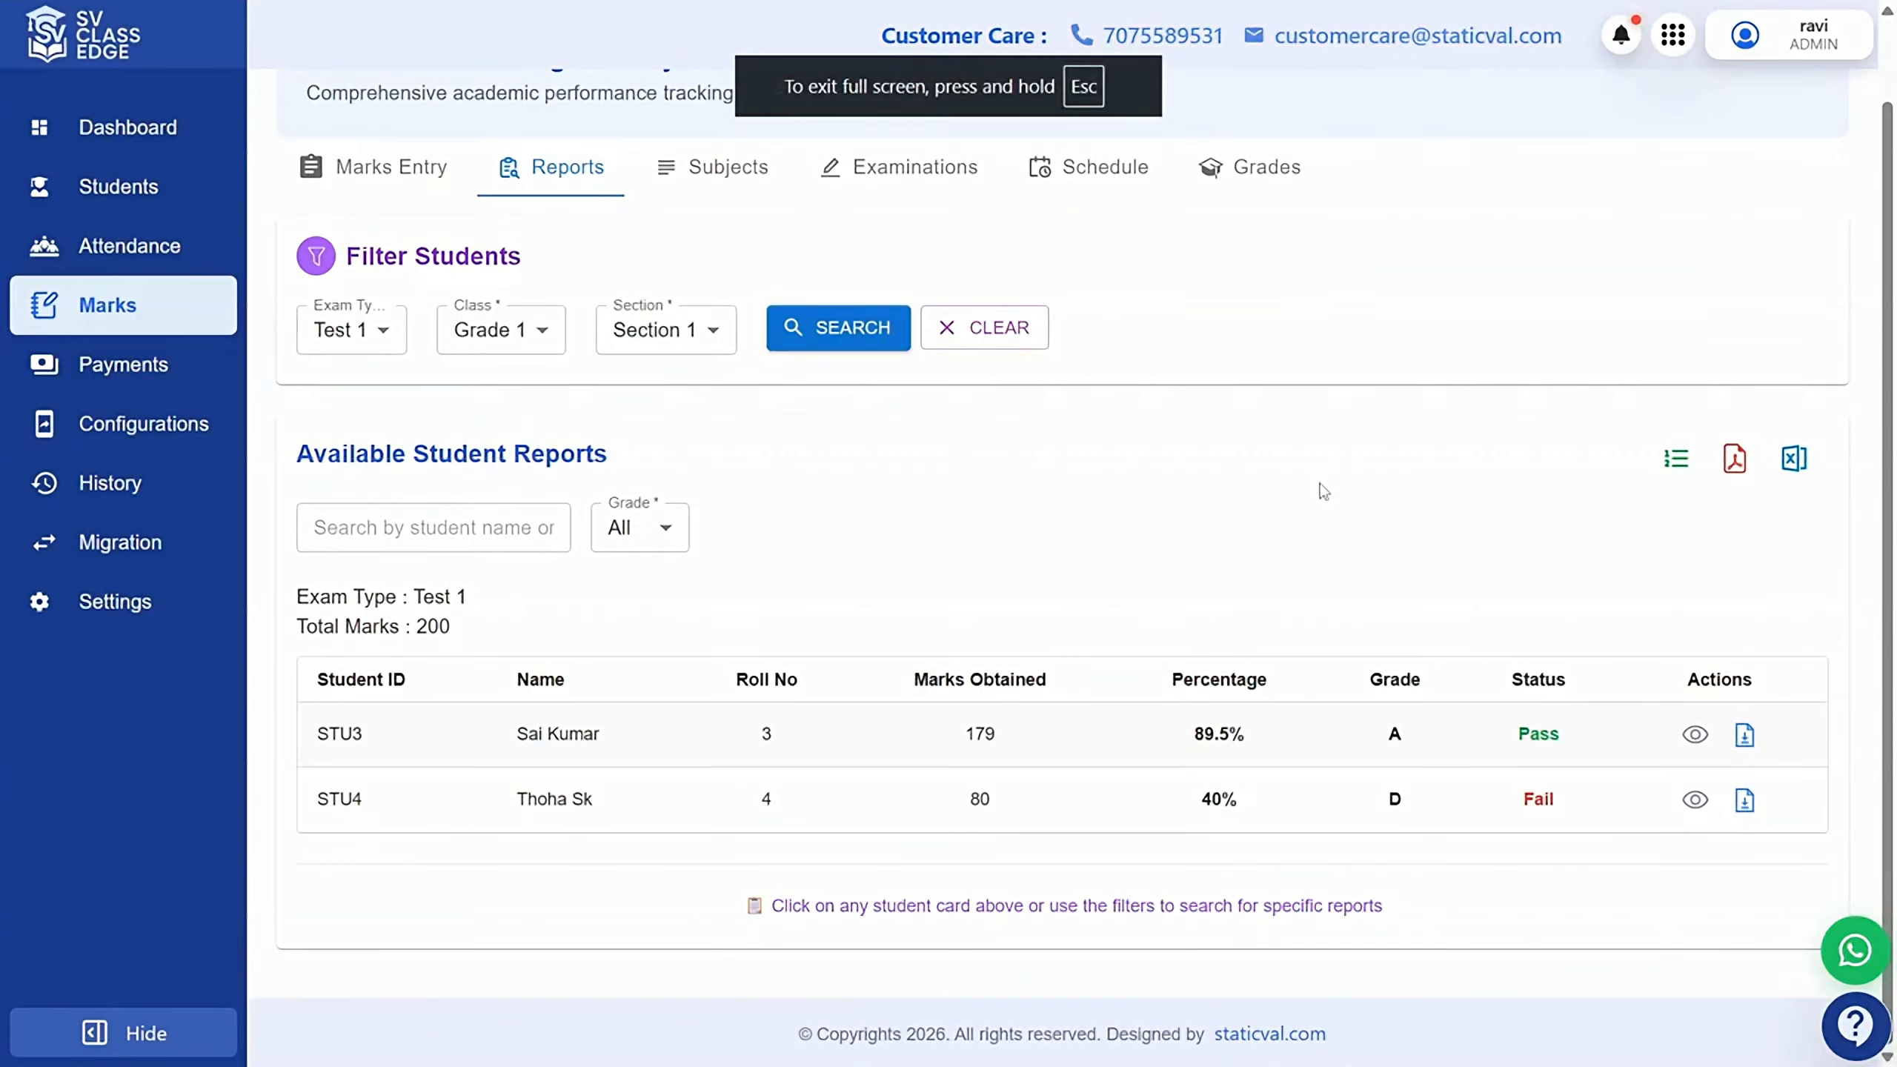
{"action": "left_click", "coordinate": [1793, 459]}
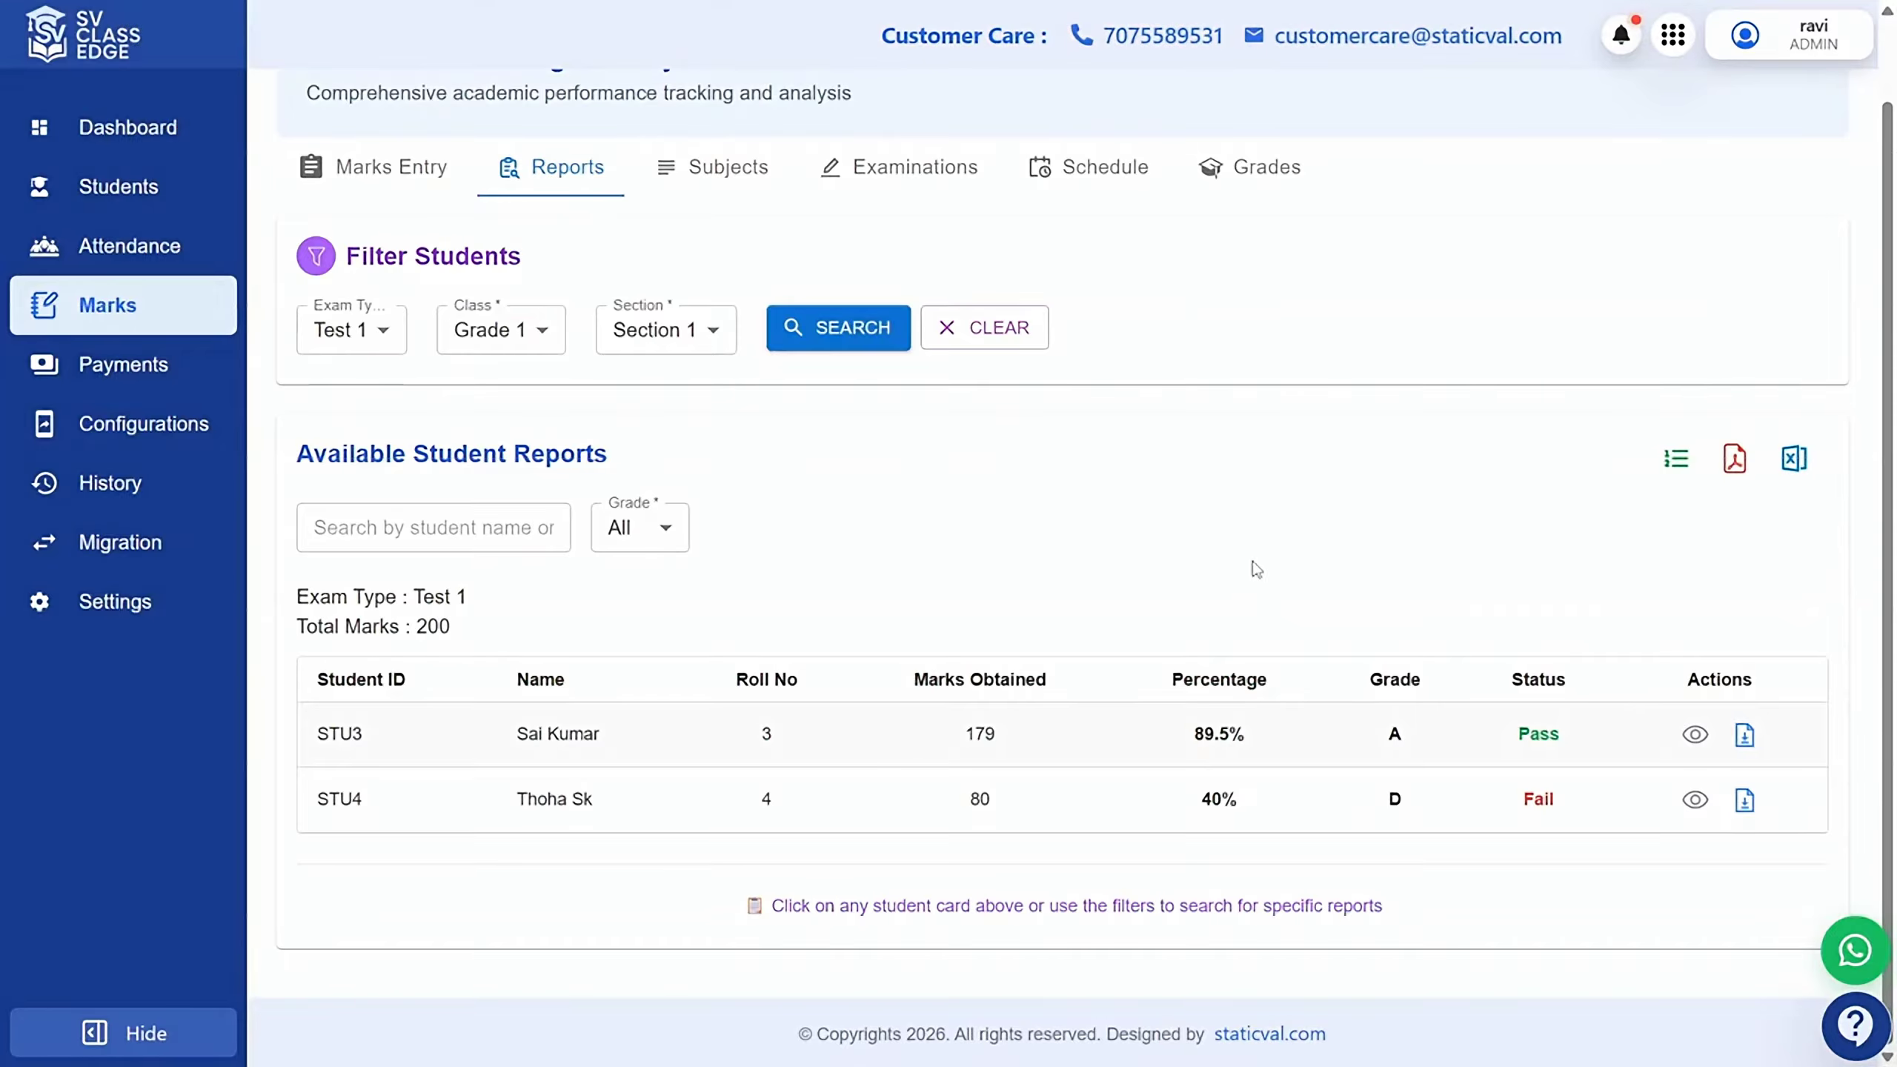
Review the lists of existing subjects and existing examination types.
{"action": "mouse_move", "coordinate": [950, 85]}
{"action": "left_click", "coordinate": [702, 167]}
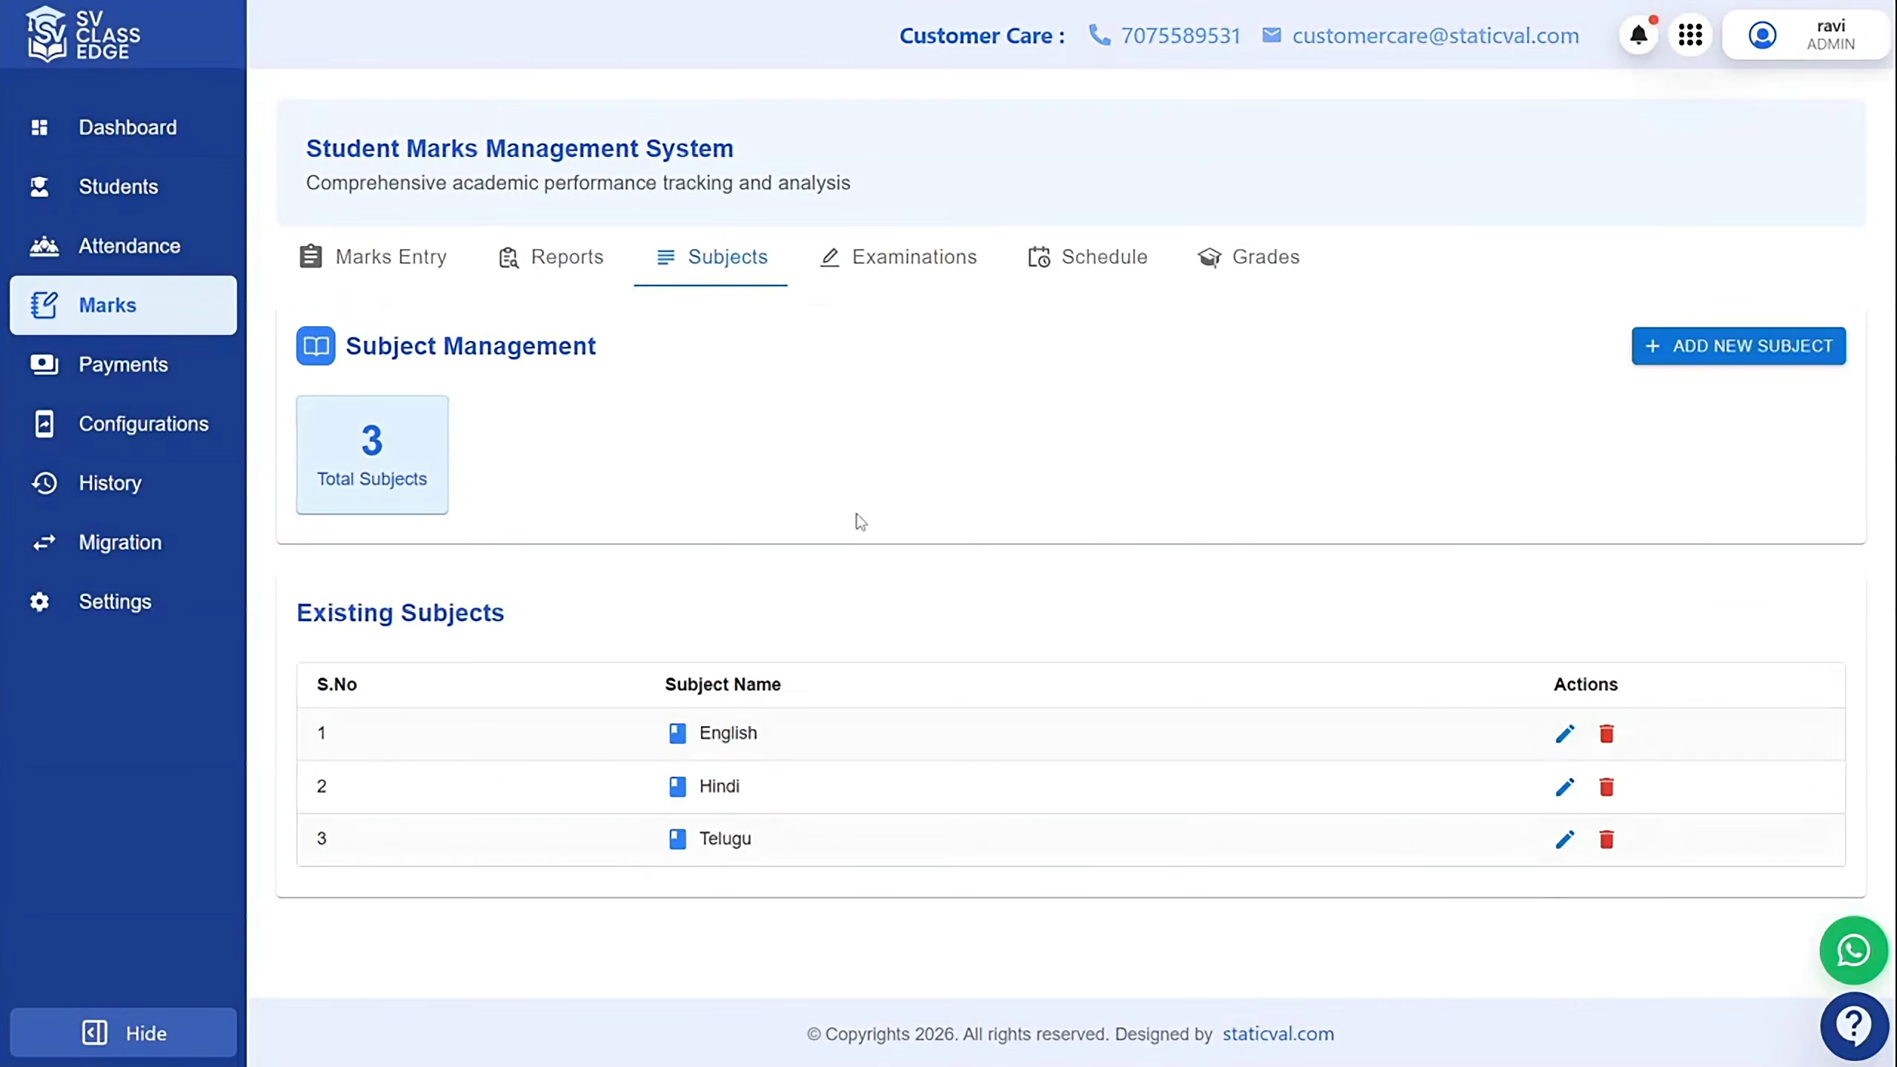
{"action": "left_click", "coordinate": [912, 263]}
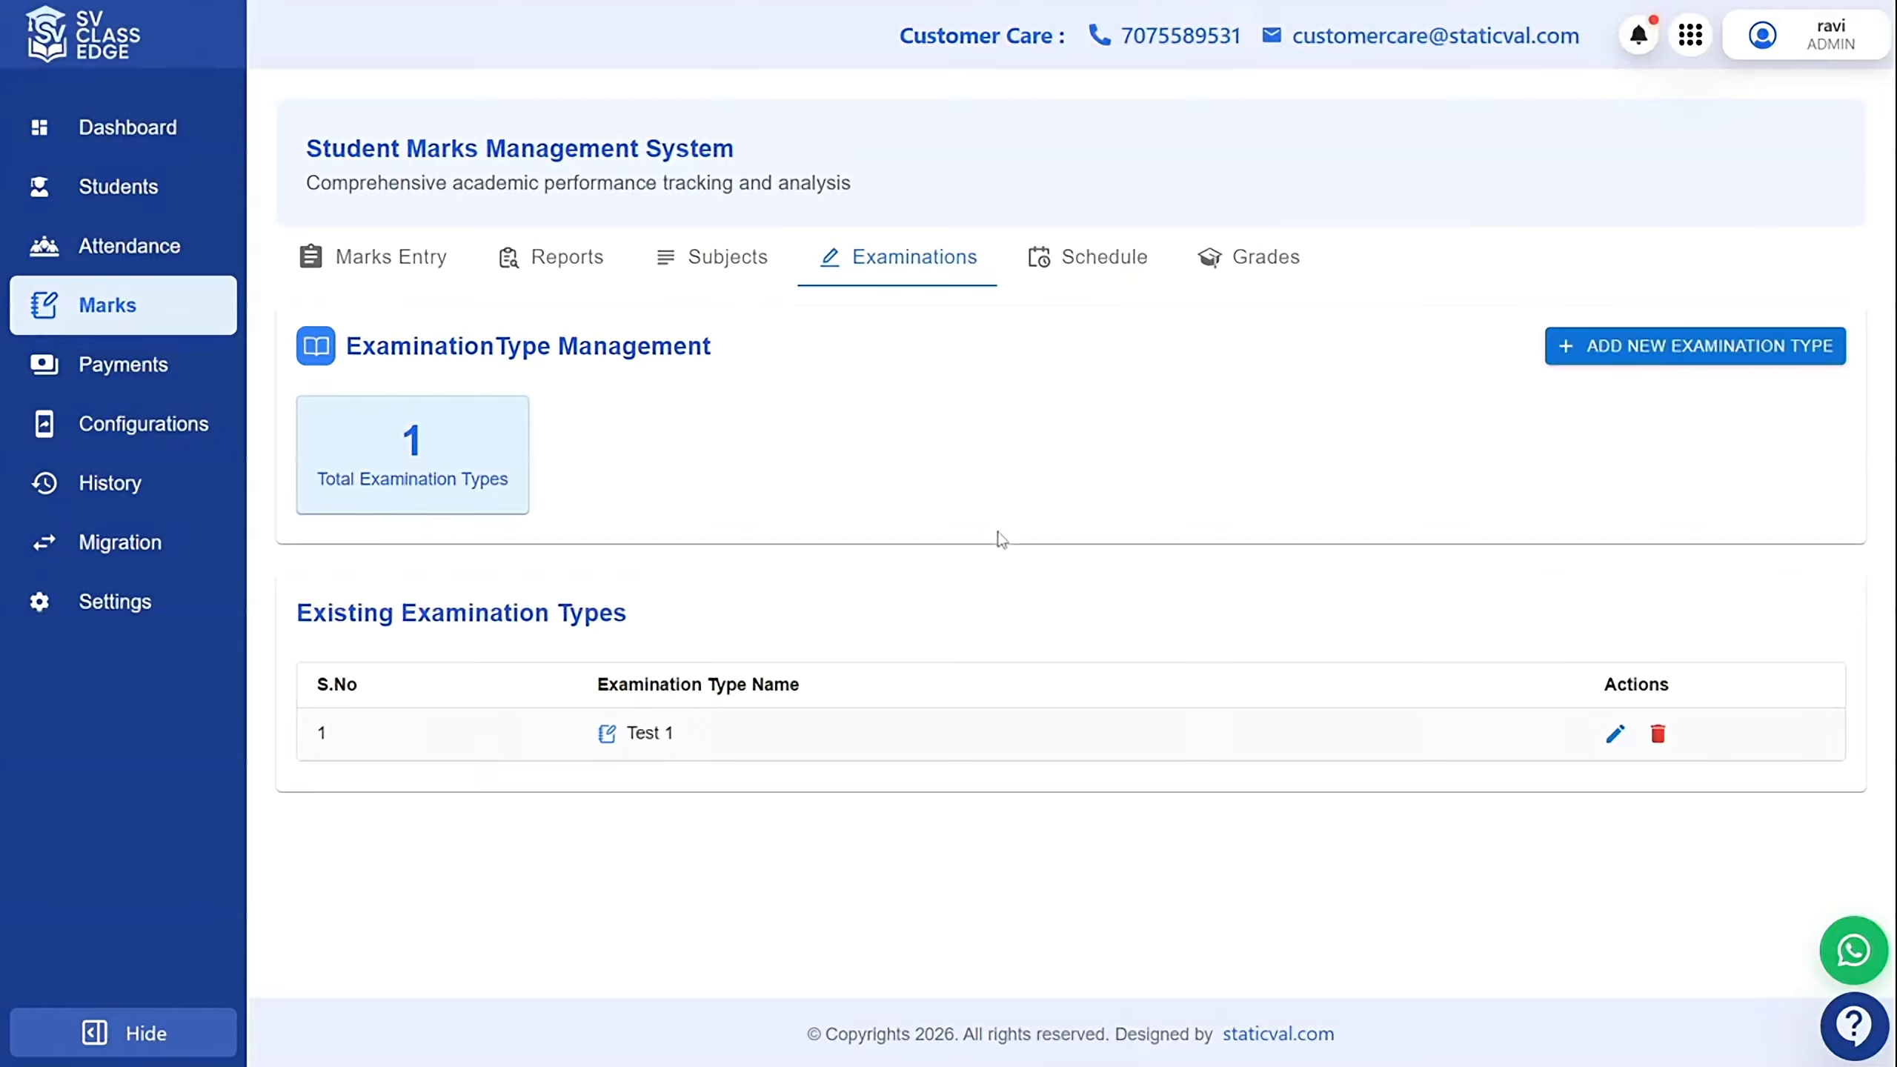
Start a new examination schedule with exam type Test 1 and subject Telugu.
{"action": "left_click", "coordinate": [1095, 261]}
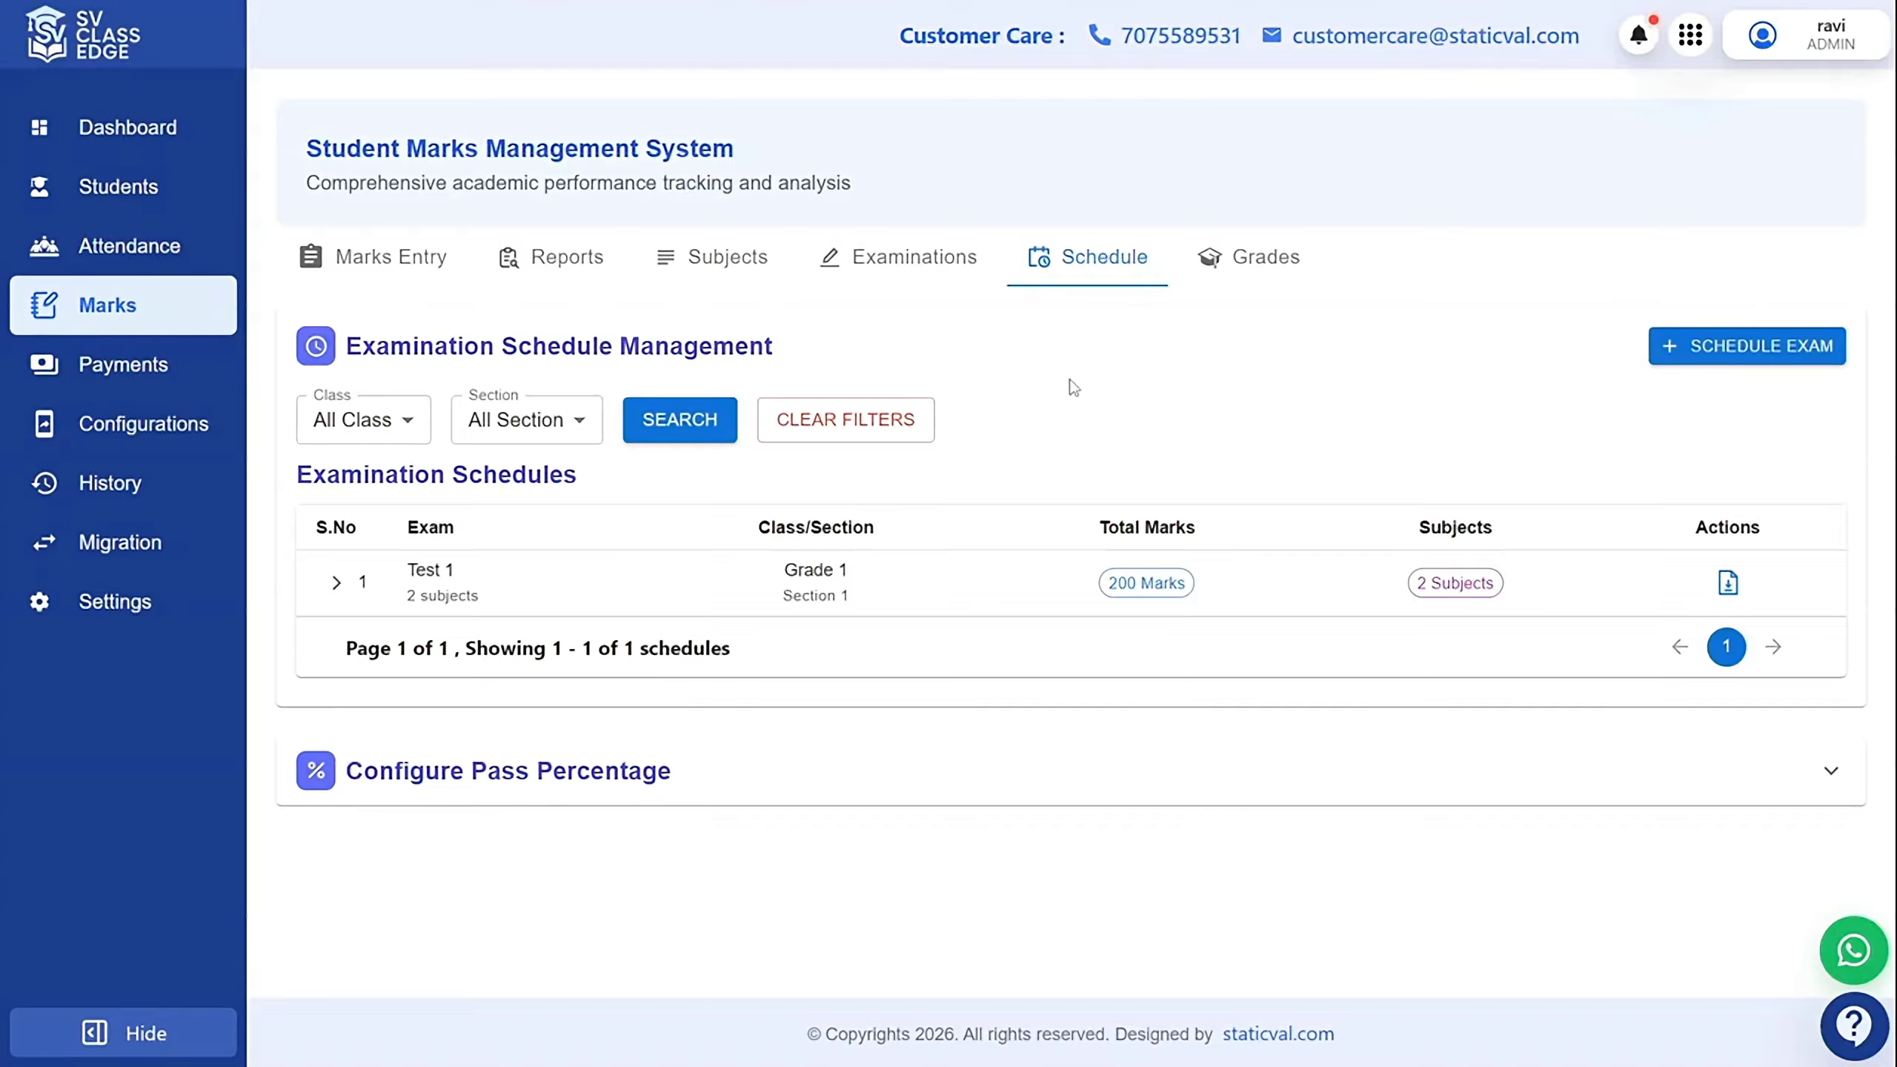
{"action": "left_click", "coordinate": [1740, 348]}
{"action": "left_click", "coordinate": [750, 382]}
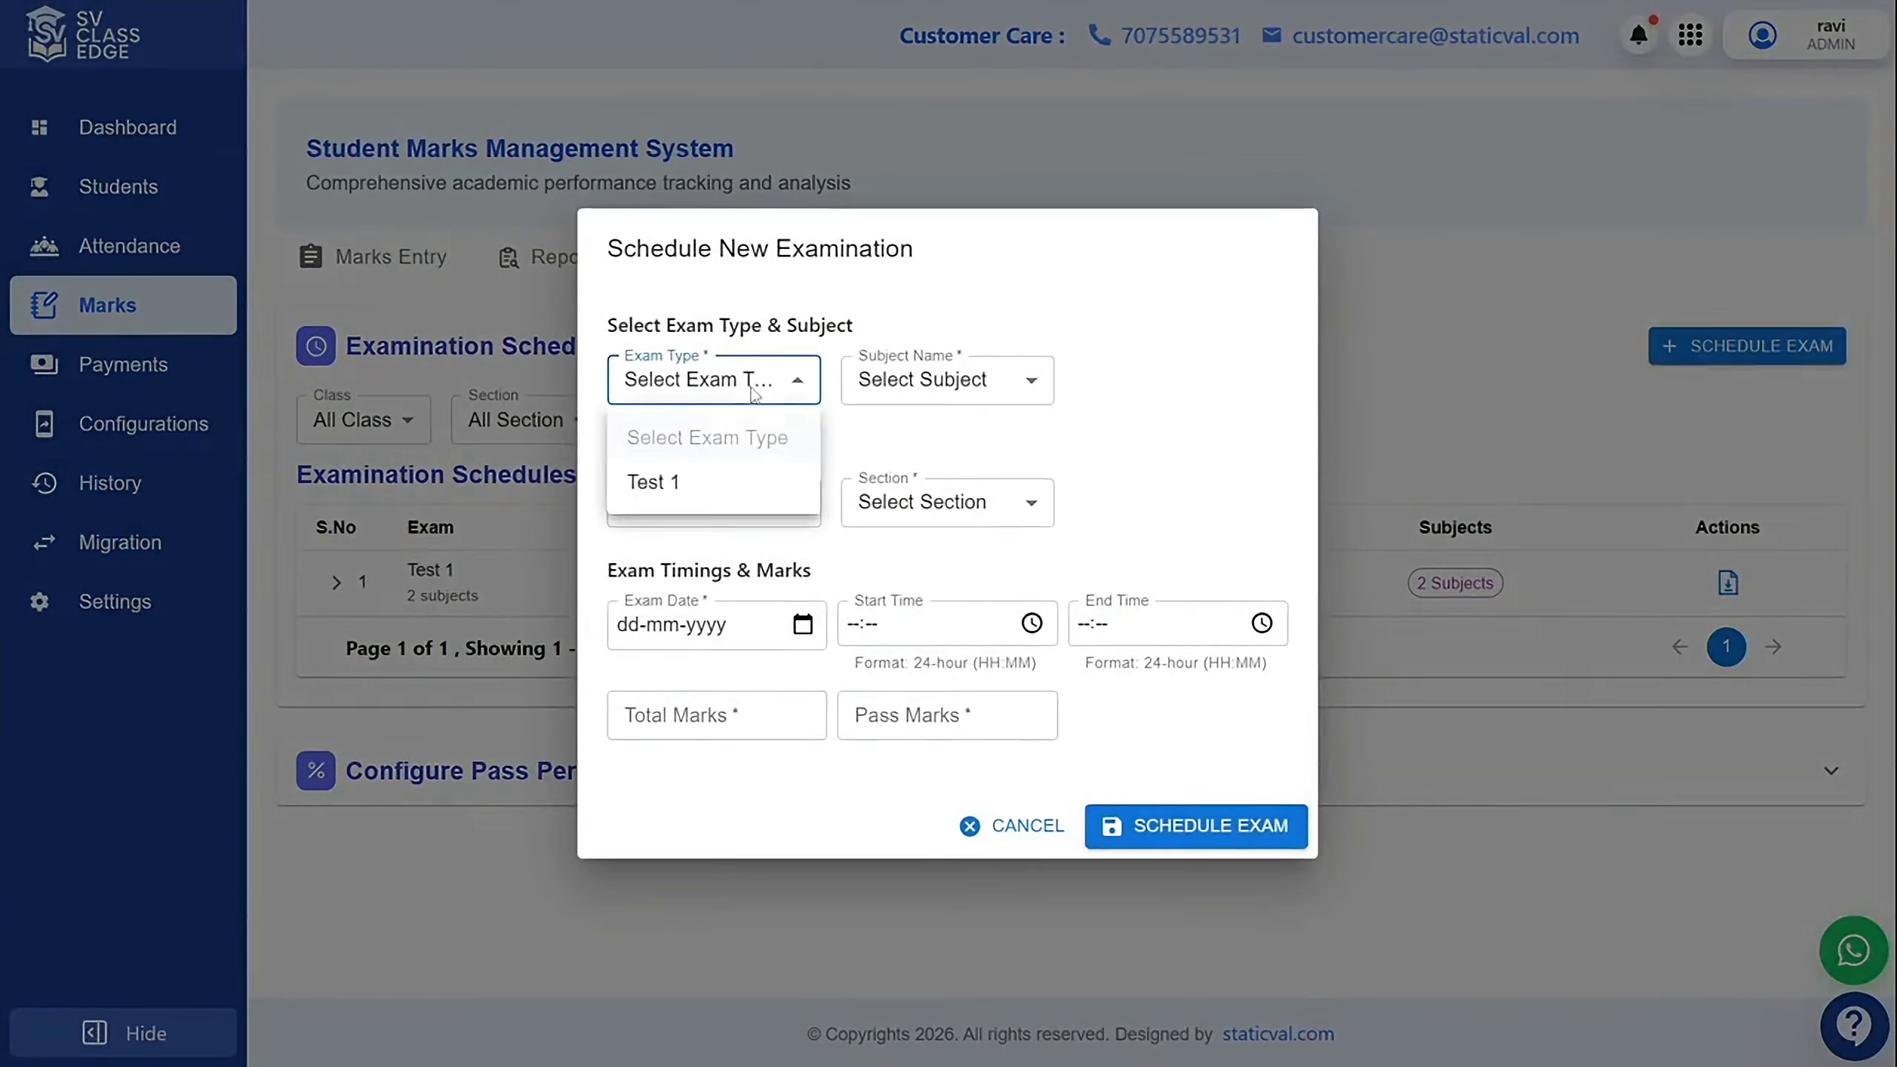
{"action": "left_click", "coordinate": [664, 487]}
{"action": "left_click", "coordinate": [935, 387]}
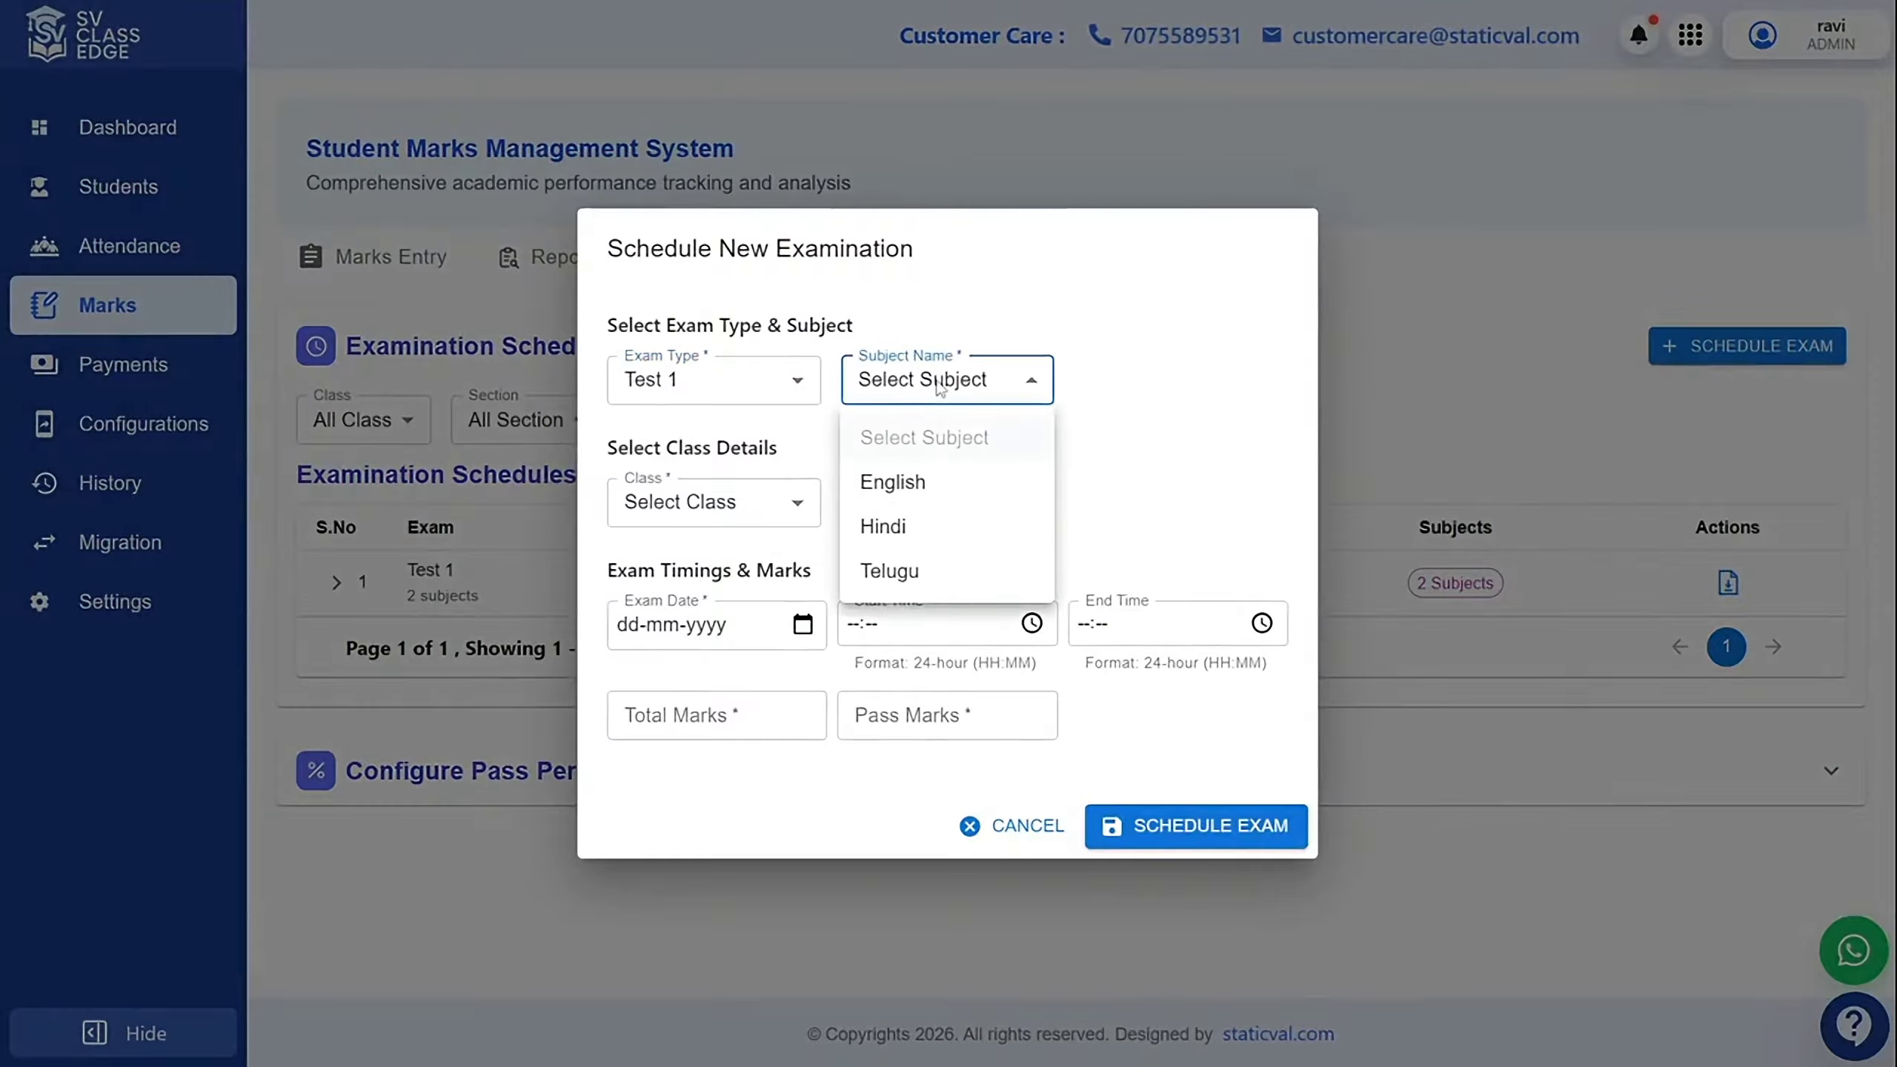
{"action": "left_click", "coordinate": [893, 570]}
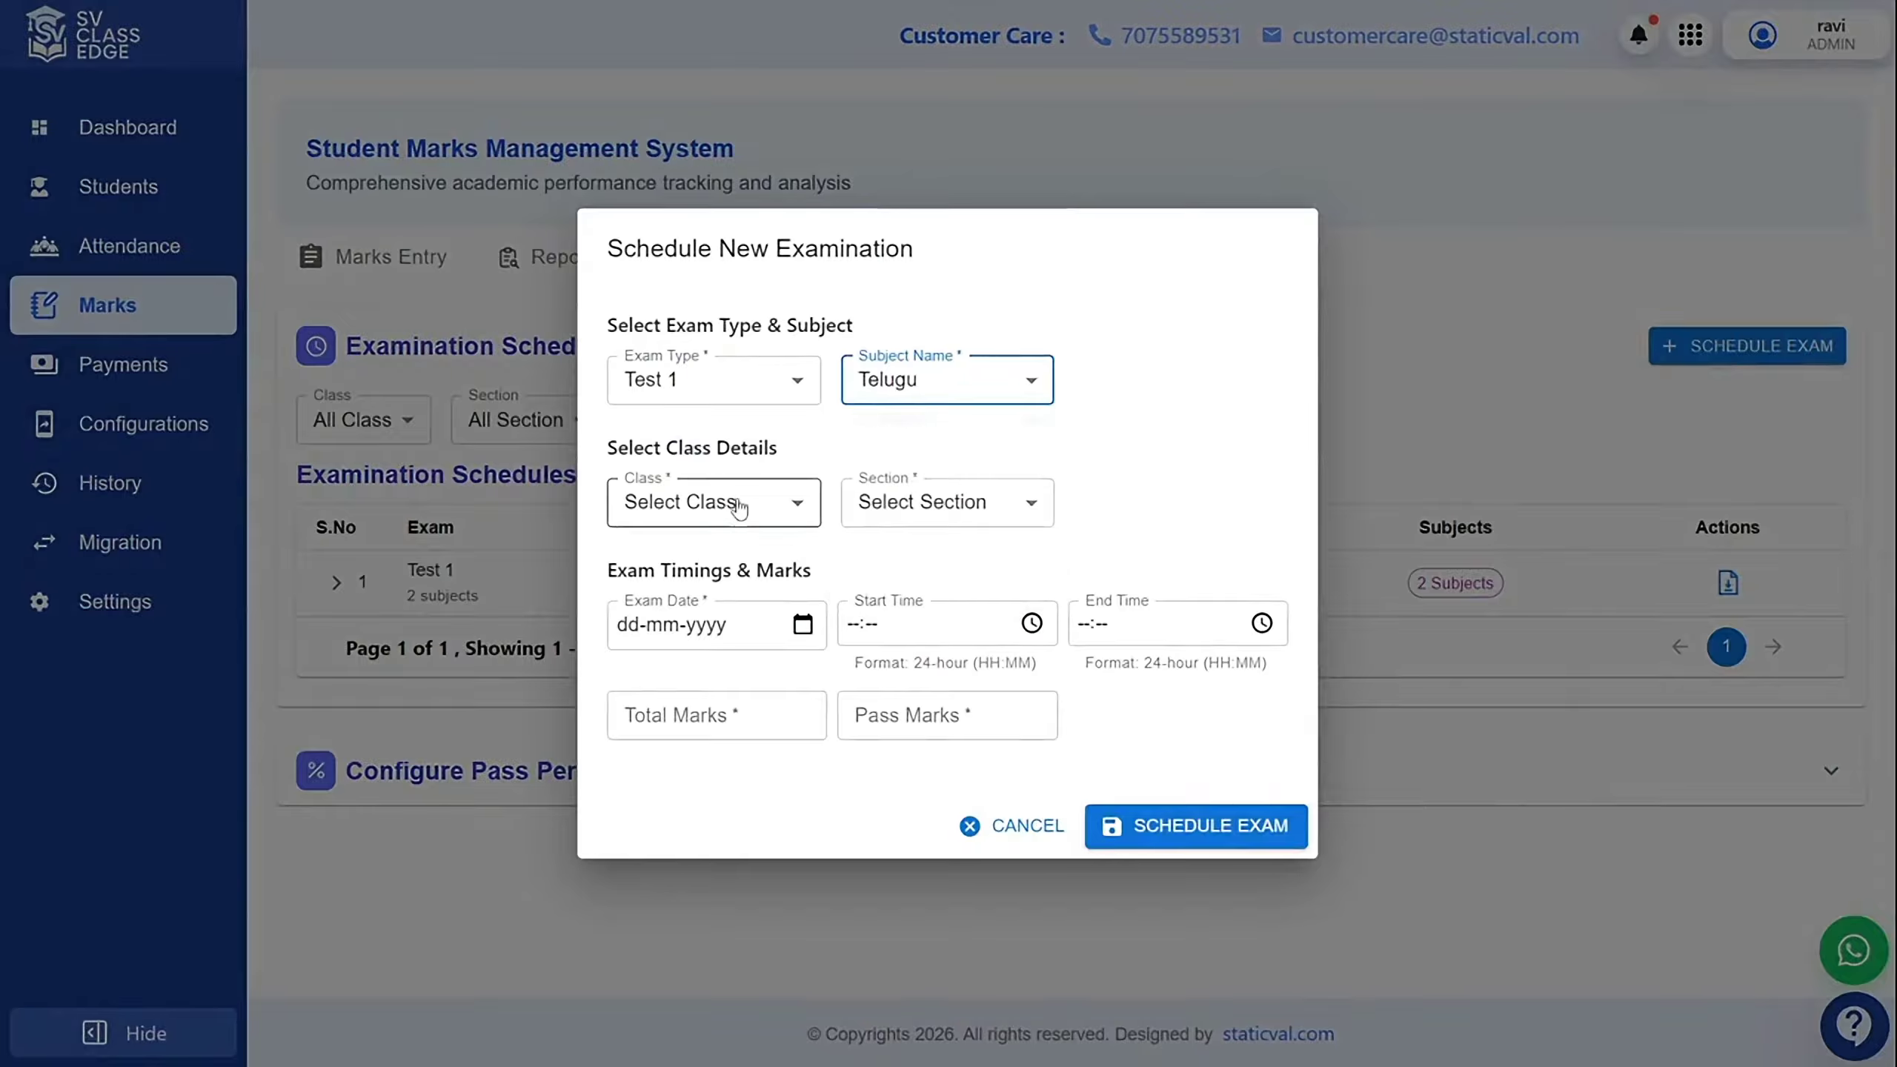
Set the new schedule's class to Grade 1 and section to Section 1, and change its subject to Hindi.
{"action": "left_click", "coordinate": [736, 504]}
{"action": "left_click", "coordinate": [676, 693]}
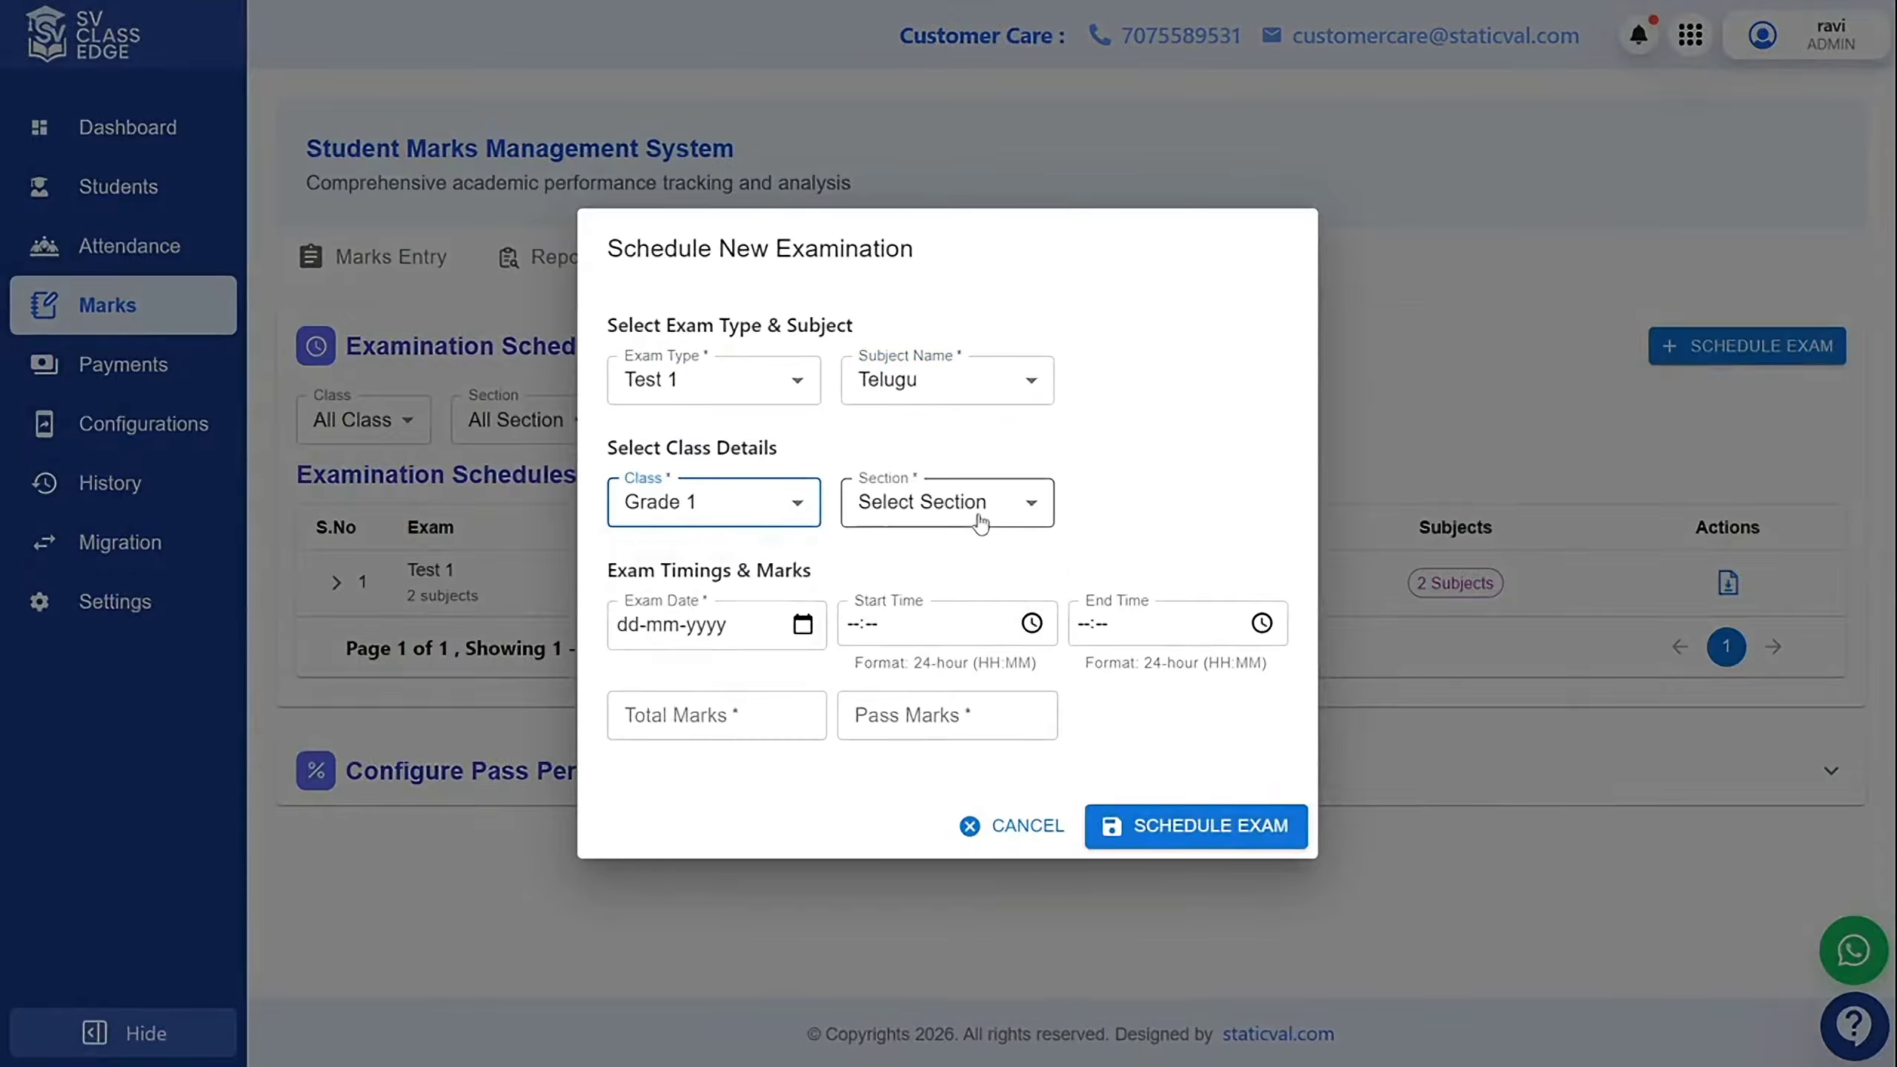
{"action": "left_click", "coordinate": [1001, 503]}
{"action": "left_click", "coordinate": [947, 605]}
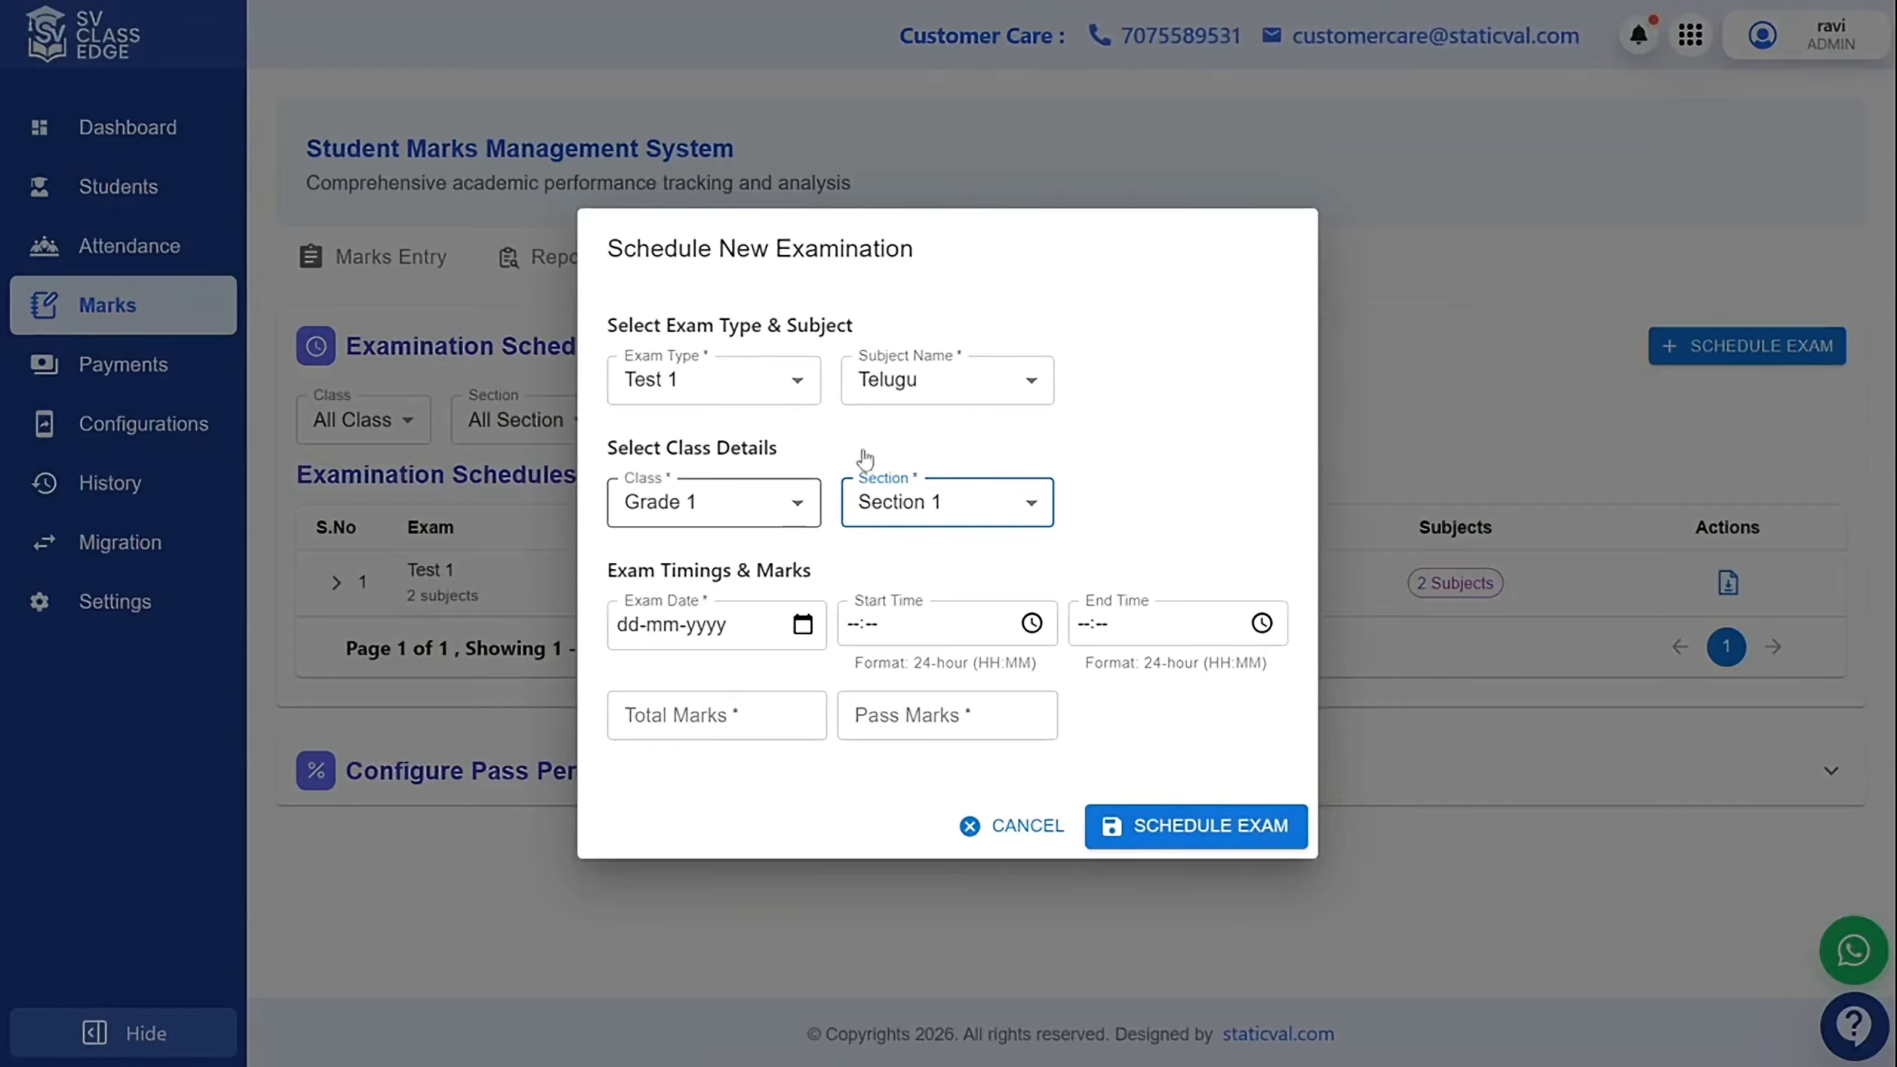
{"action": "left_click", "coordinate": [949, 389]}
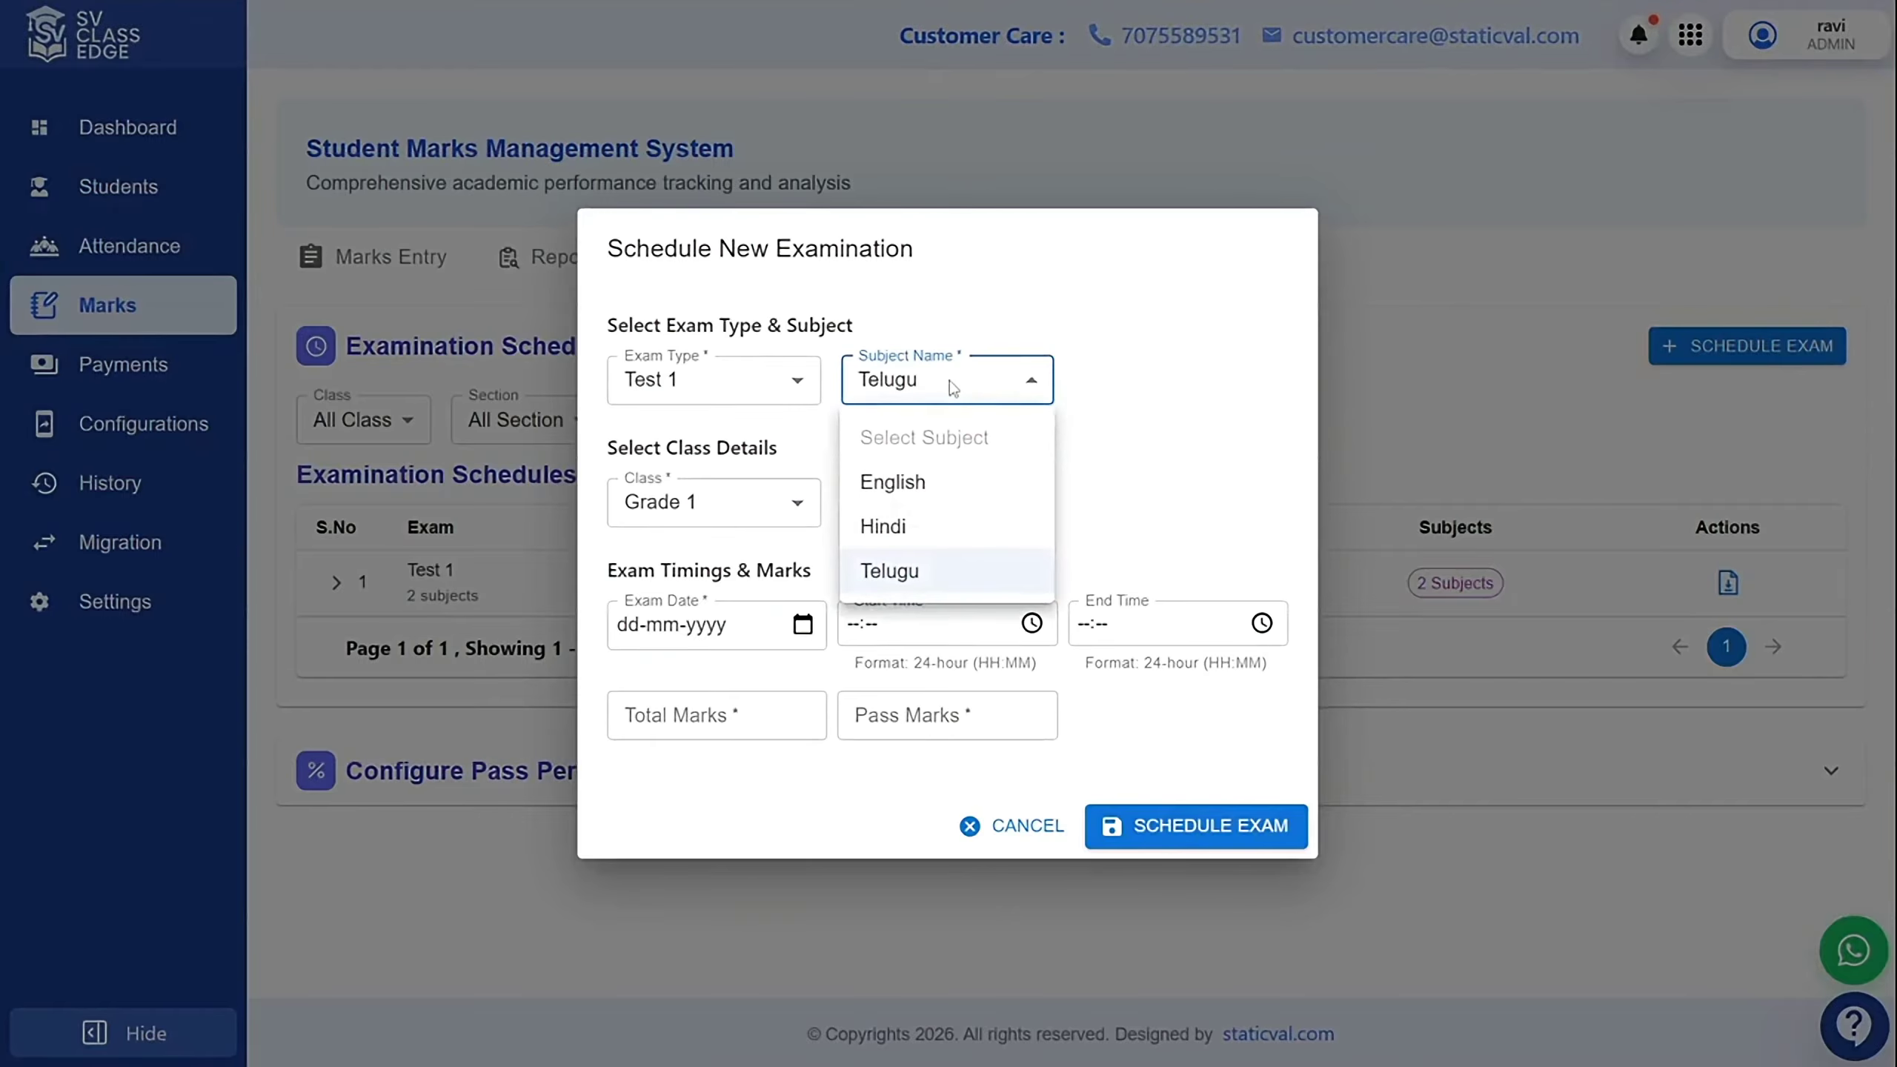
{"action": "left_click", "coordinate": [896, 529]}
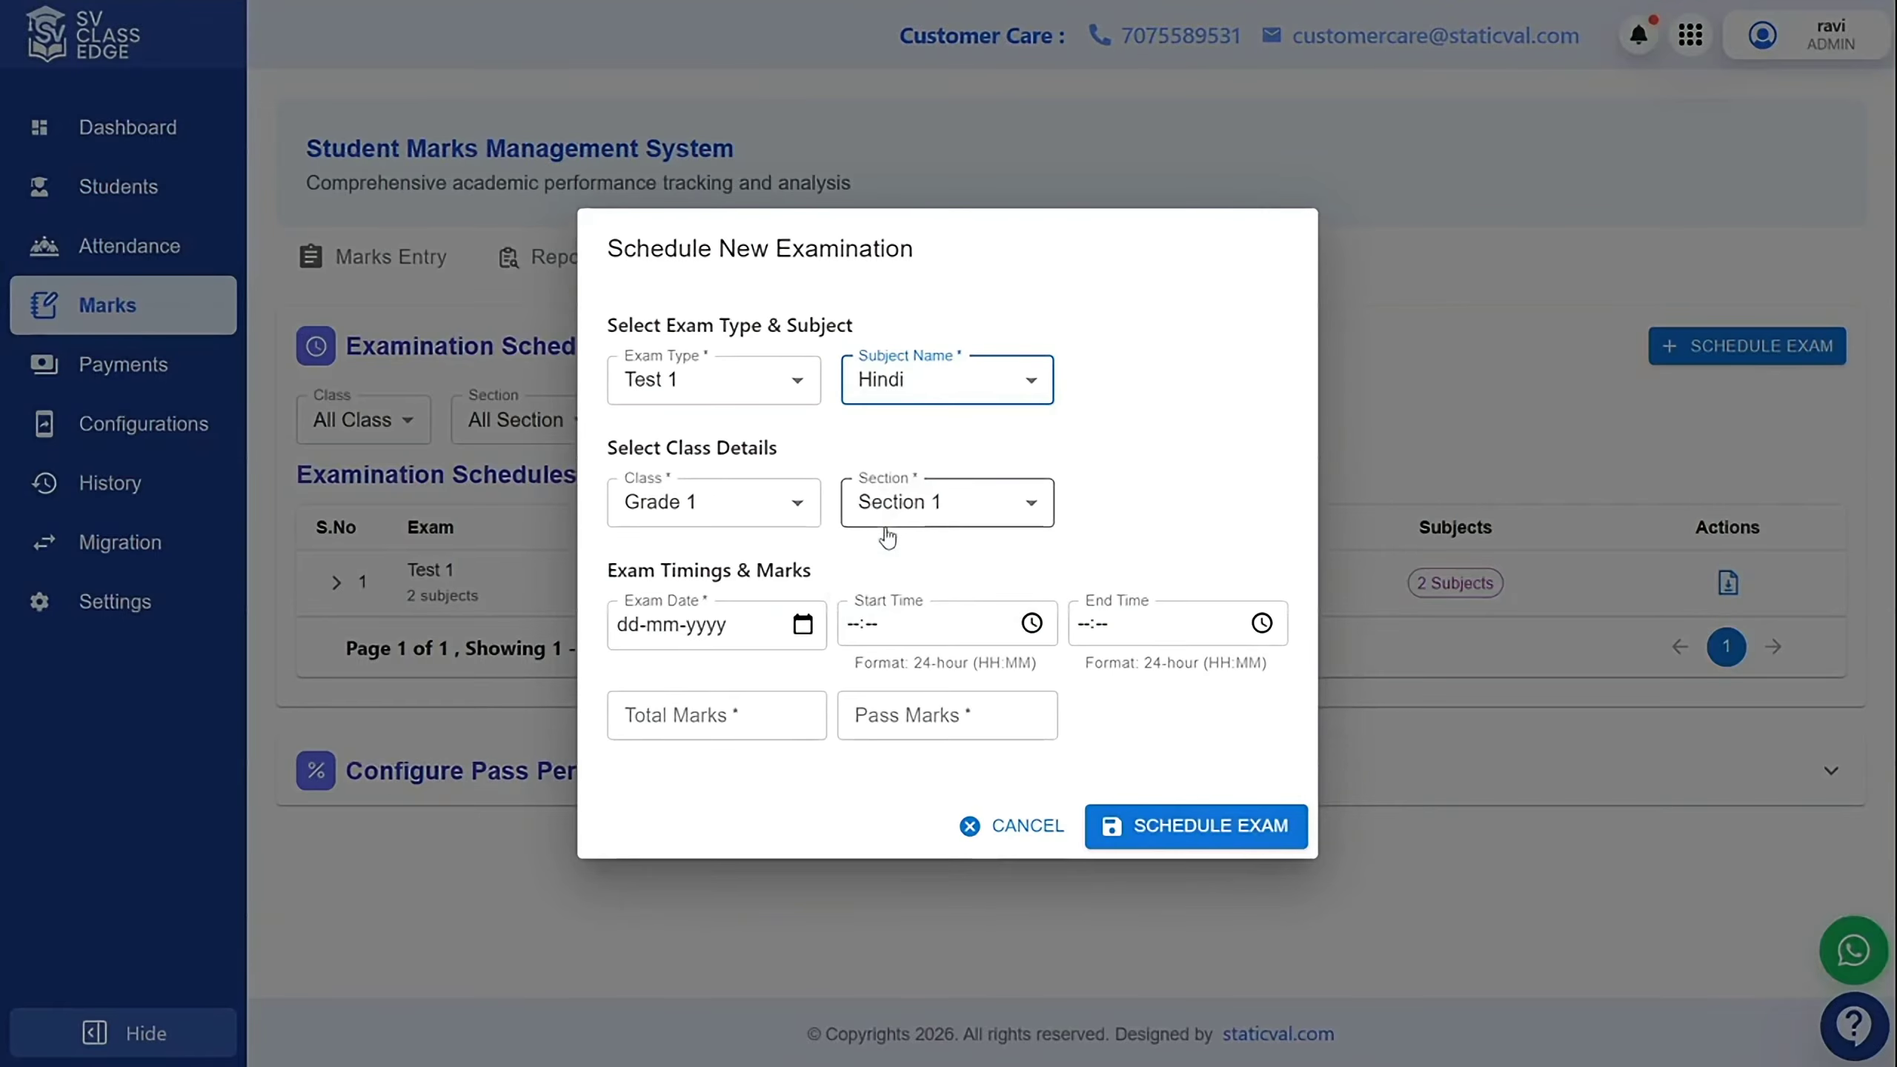
Look at the exam date and start time choices, and discard the new examination schedule.
{"action": "left_click", "coordinate": [802, 625]}
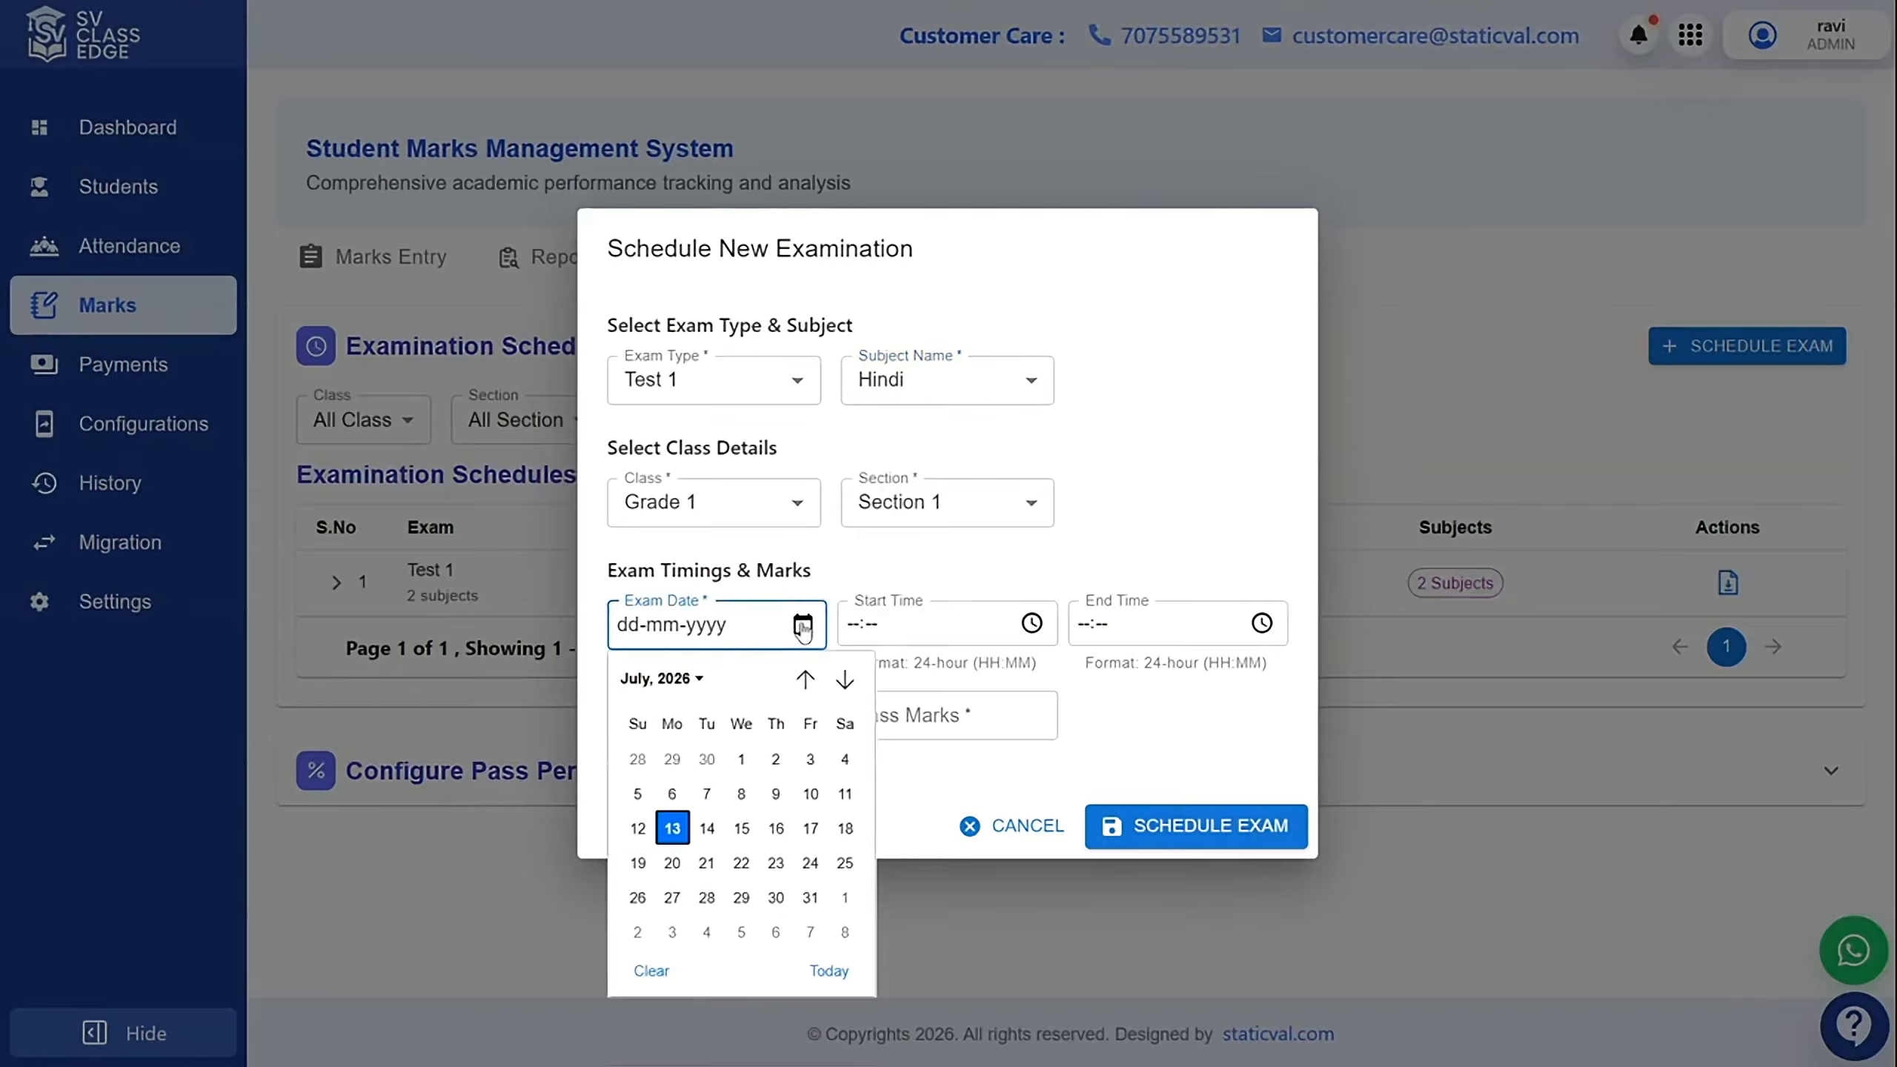
{"action": "left_click", "coordinate": [1029, 624]}
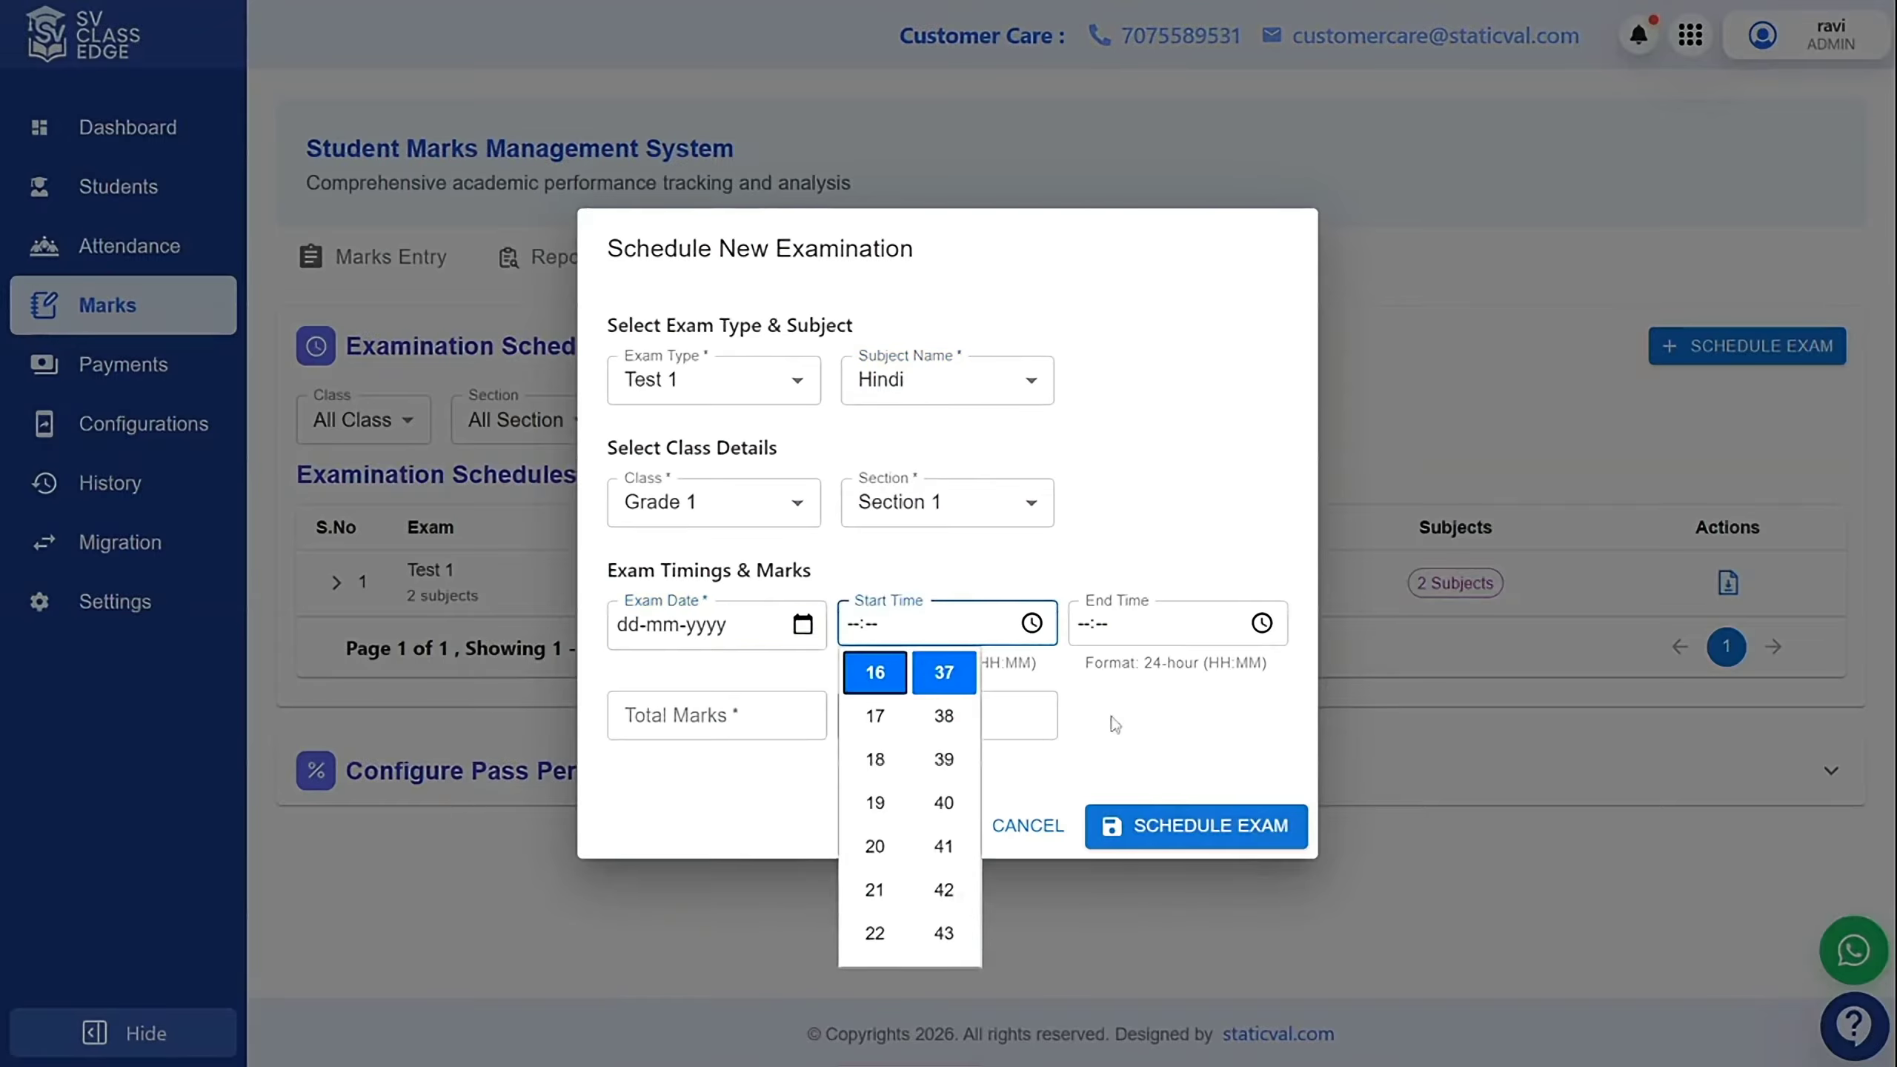
{"action": "left_click", "coordinate": [1122, 758]}
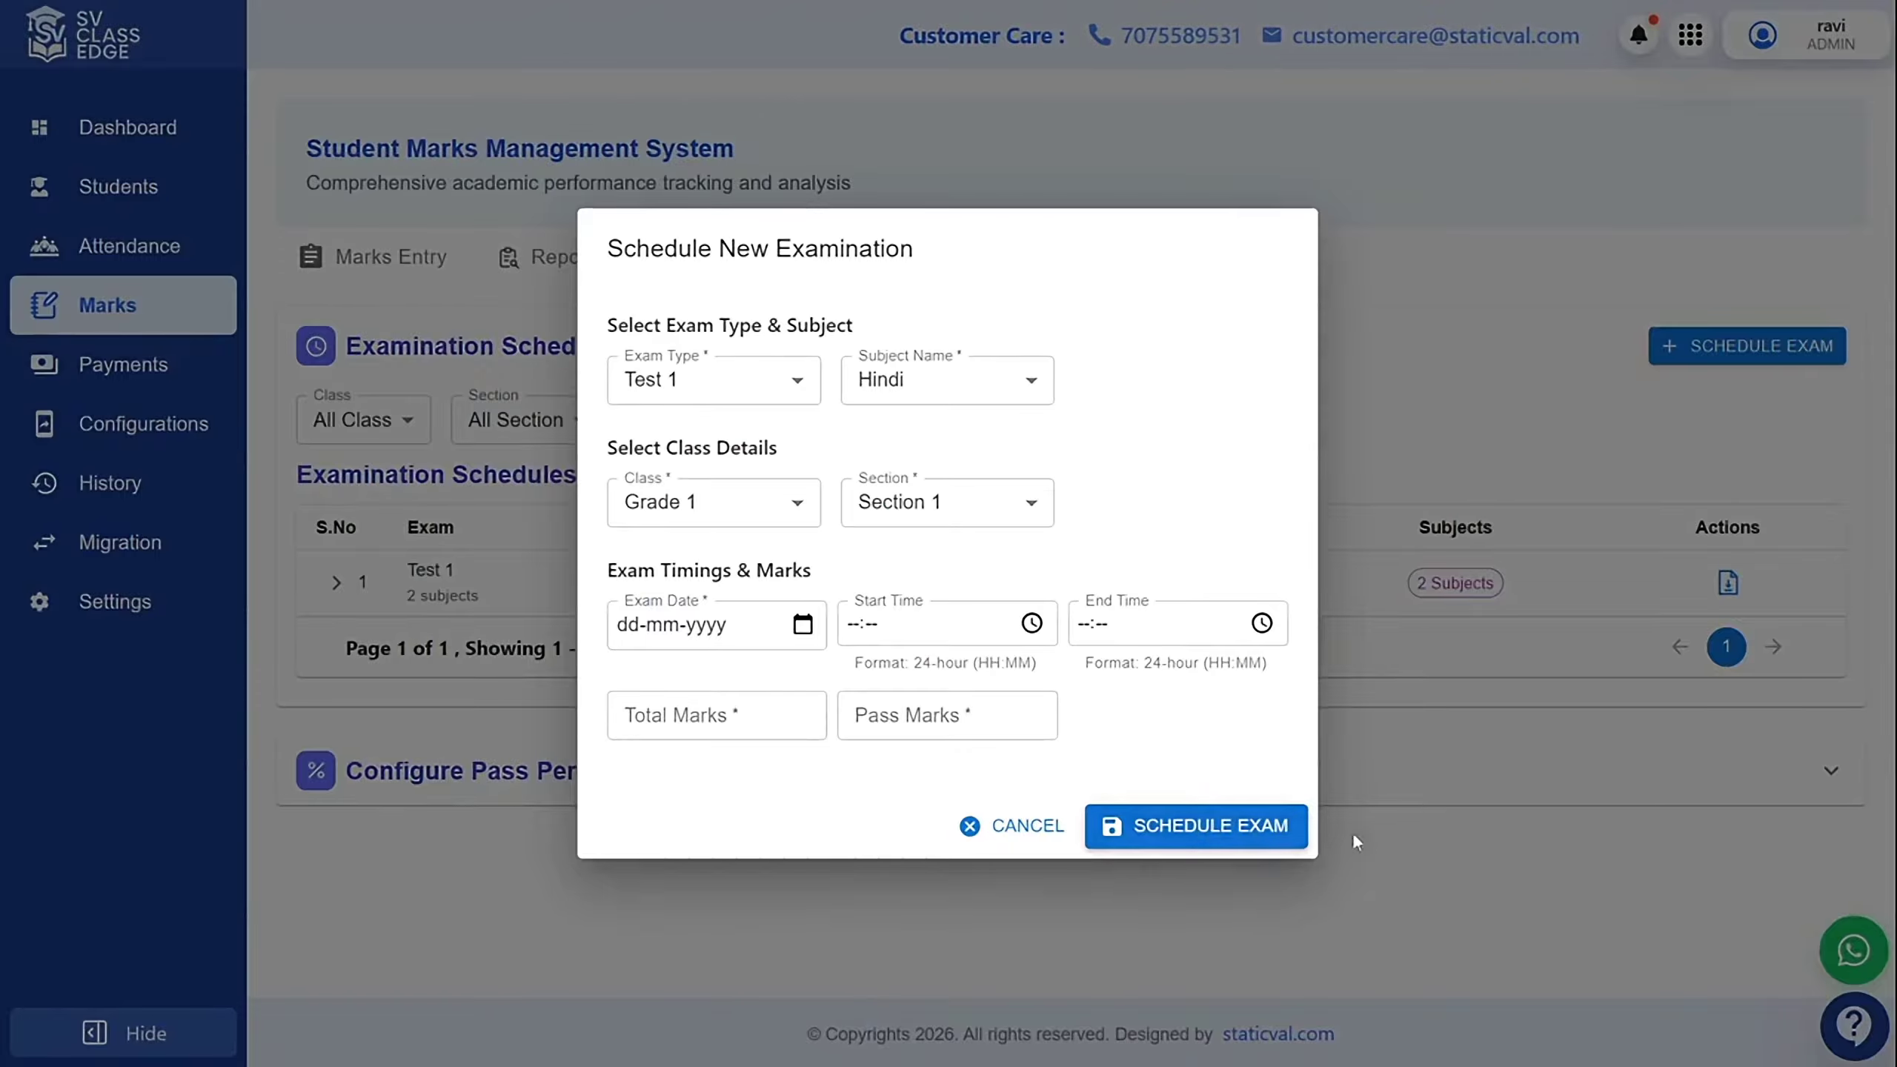
{"action": "left_click", "coordinate": [1381, 826]}
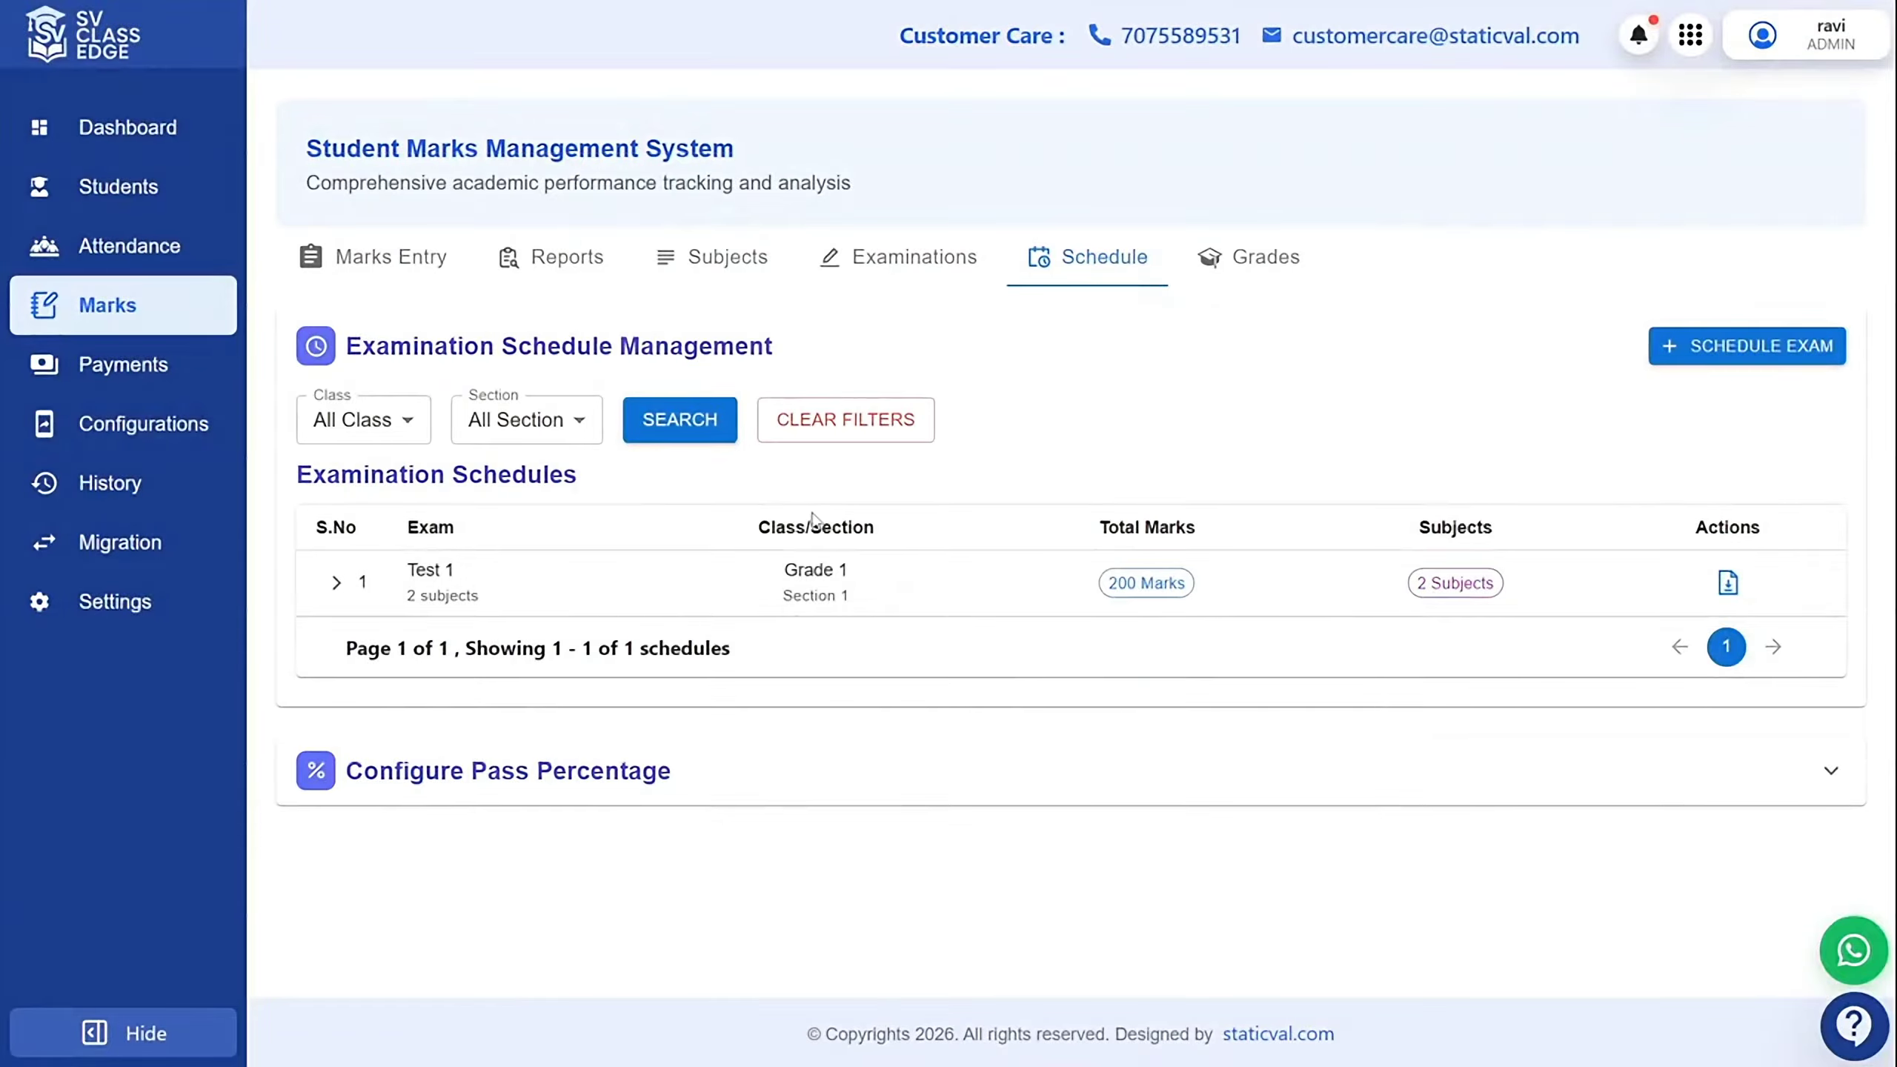
Filter the examination schedules by class Grade 1 and Section 2, and run the search.
{"action": "left_click", "coordinate": [359, 421]}
{"action": "left_click", "coordinate": [351, 611]}
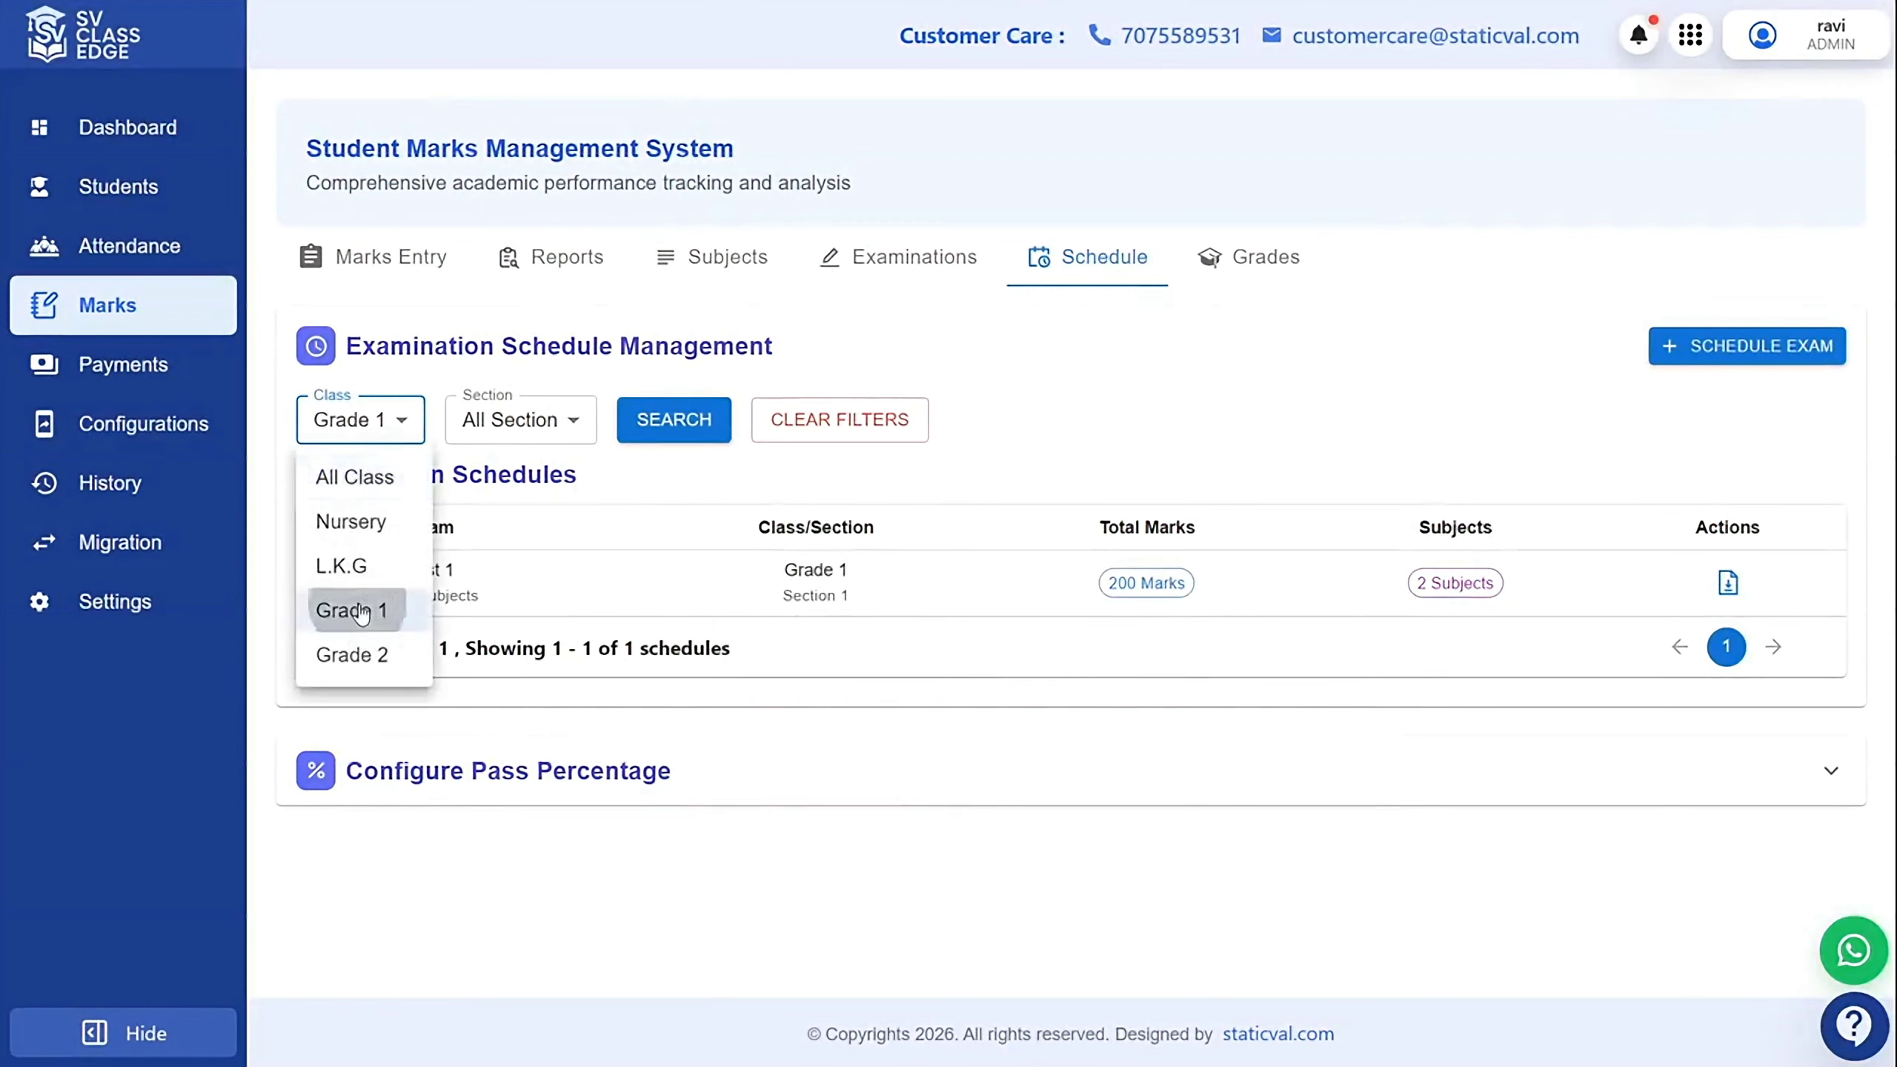
{"action": "left_click", "coordinate": [511, 426]}
{"action": "left_click", "coordinate": [546, 566]}
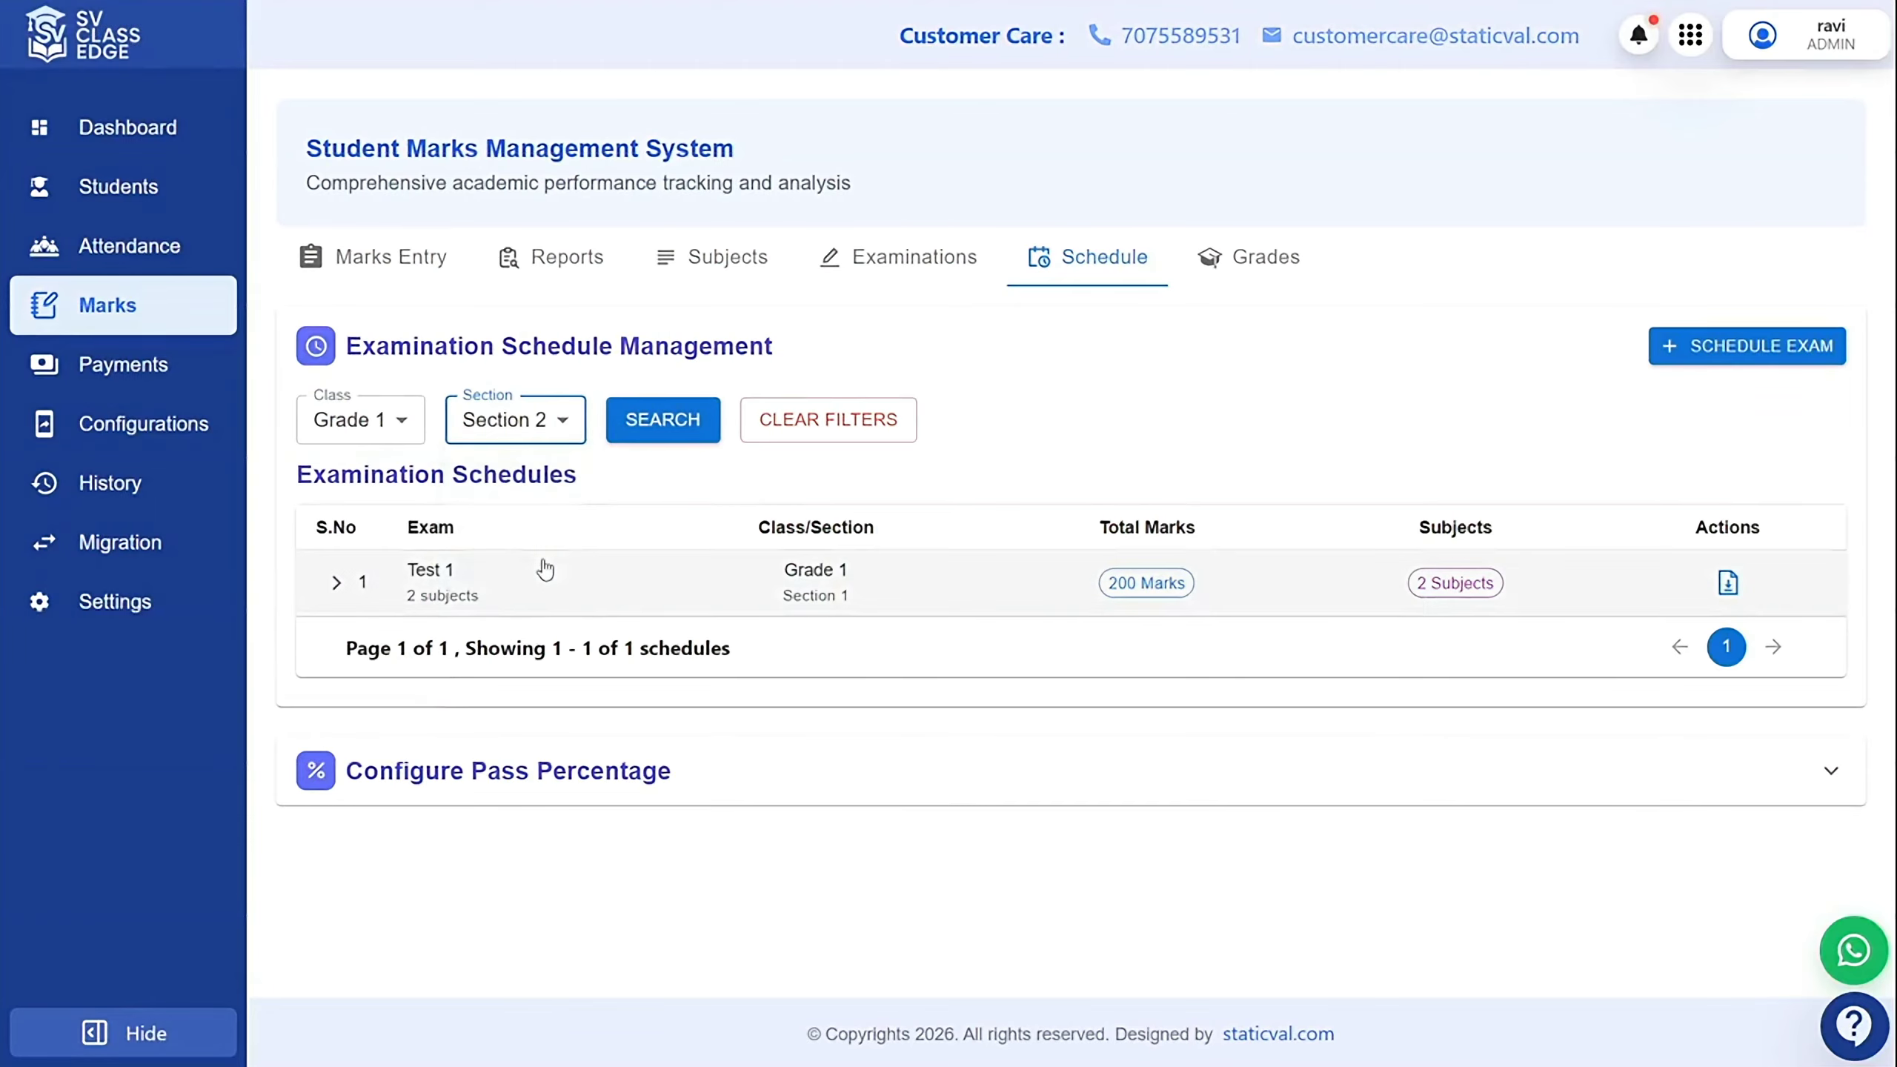
{"action": "left_click", "coordinate": [672, 425]}
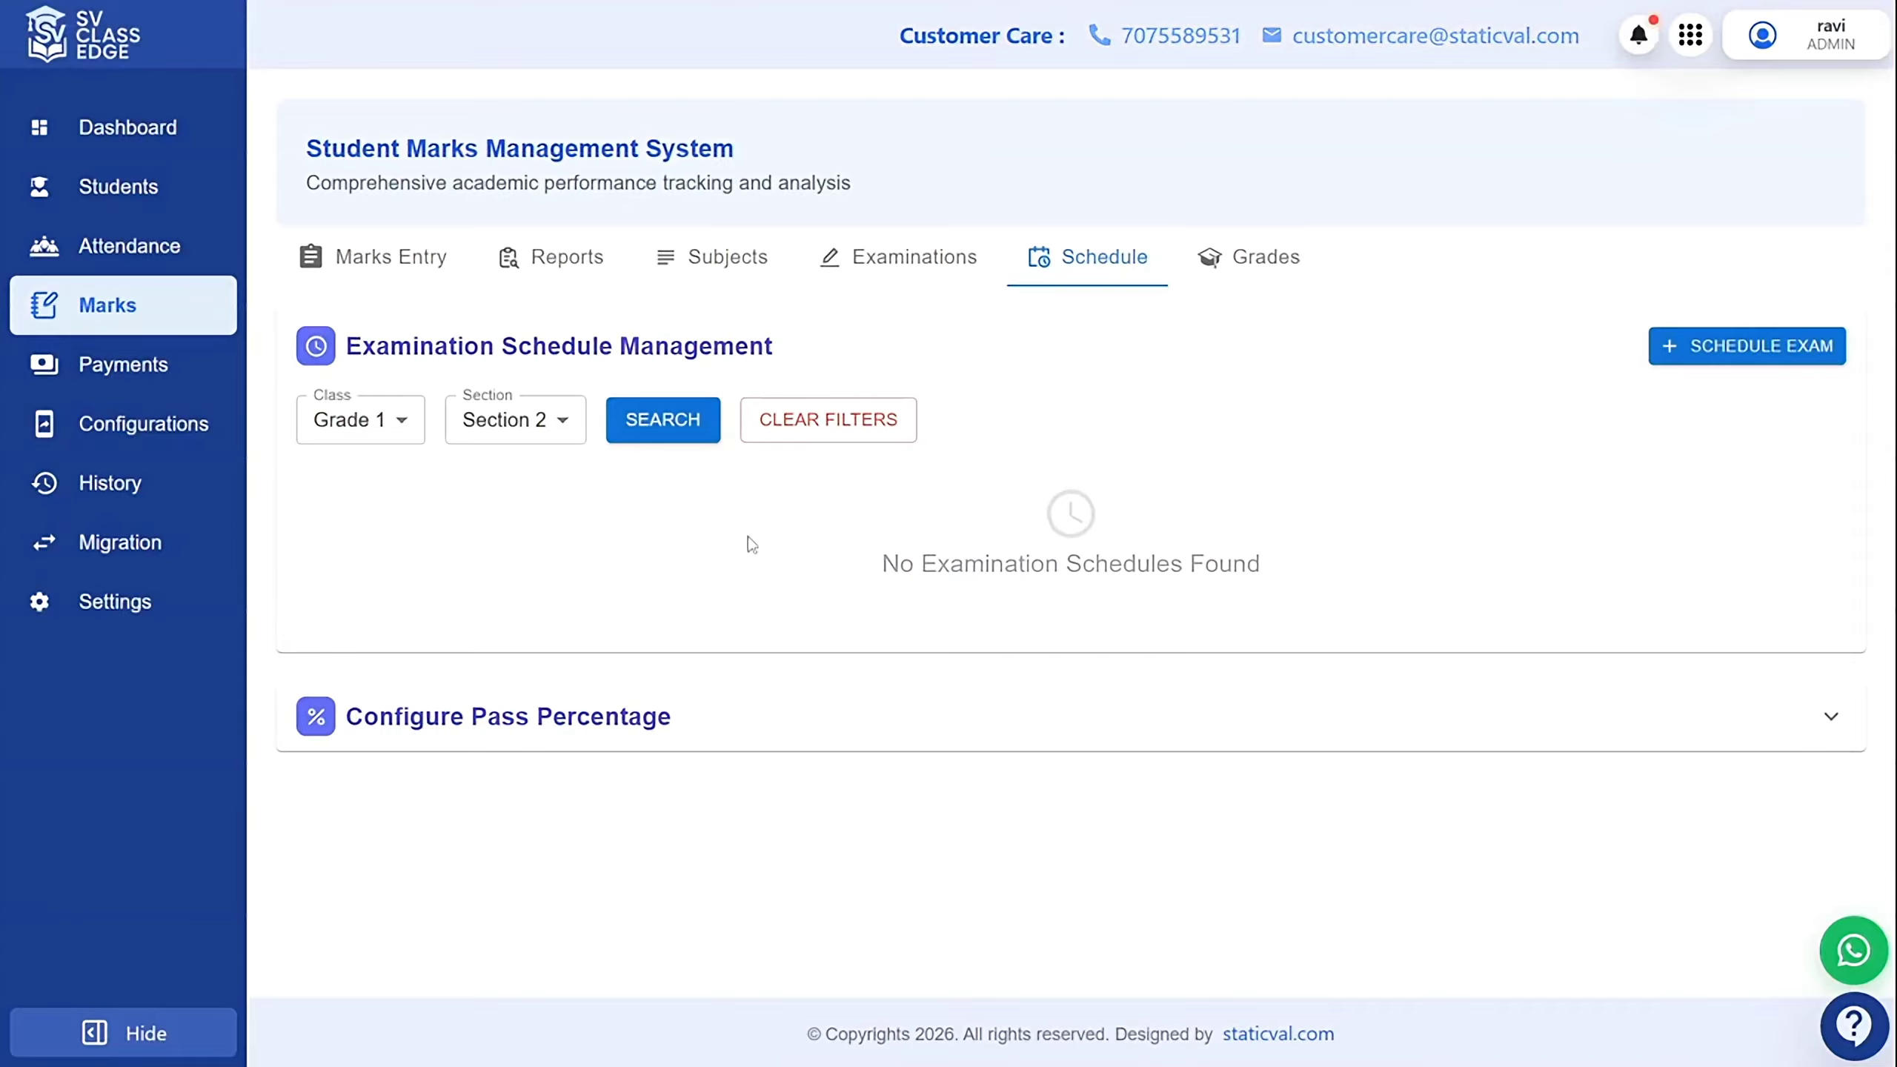
Search the Grade 1 schedules for Section 1 and expand the Test 1 subject details.
{"action": "left_click", "coordinate": [525, 423]}
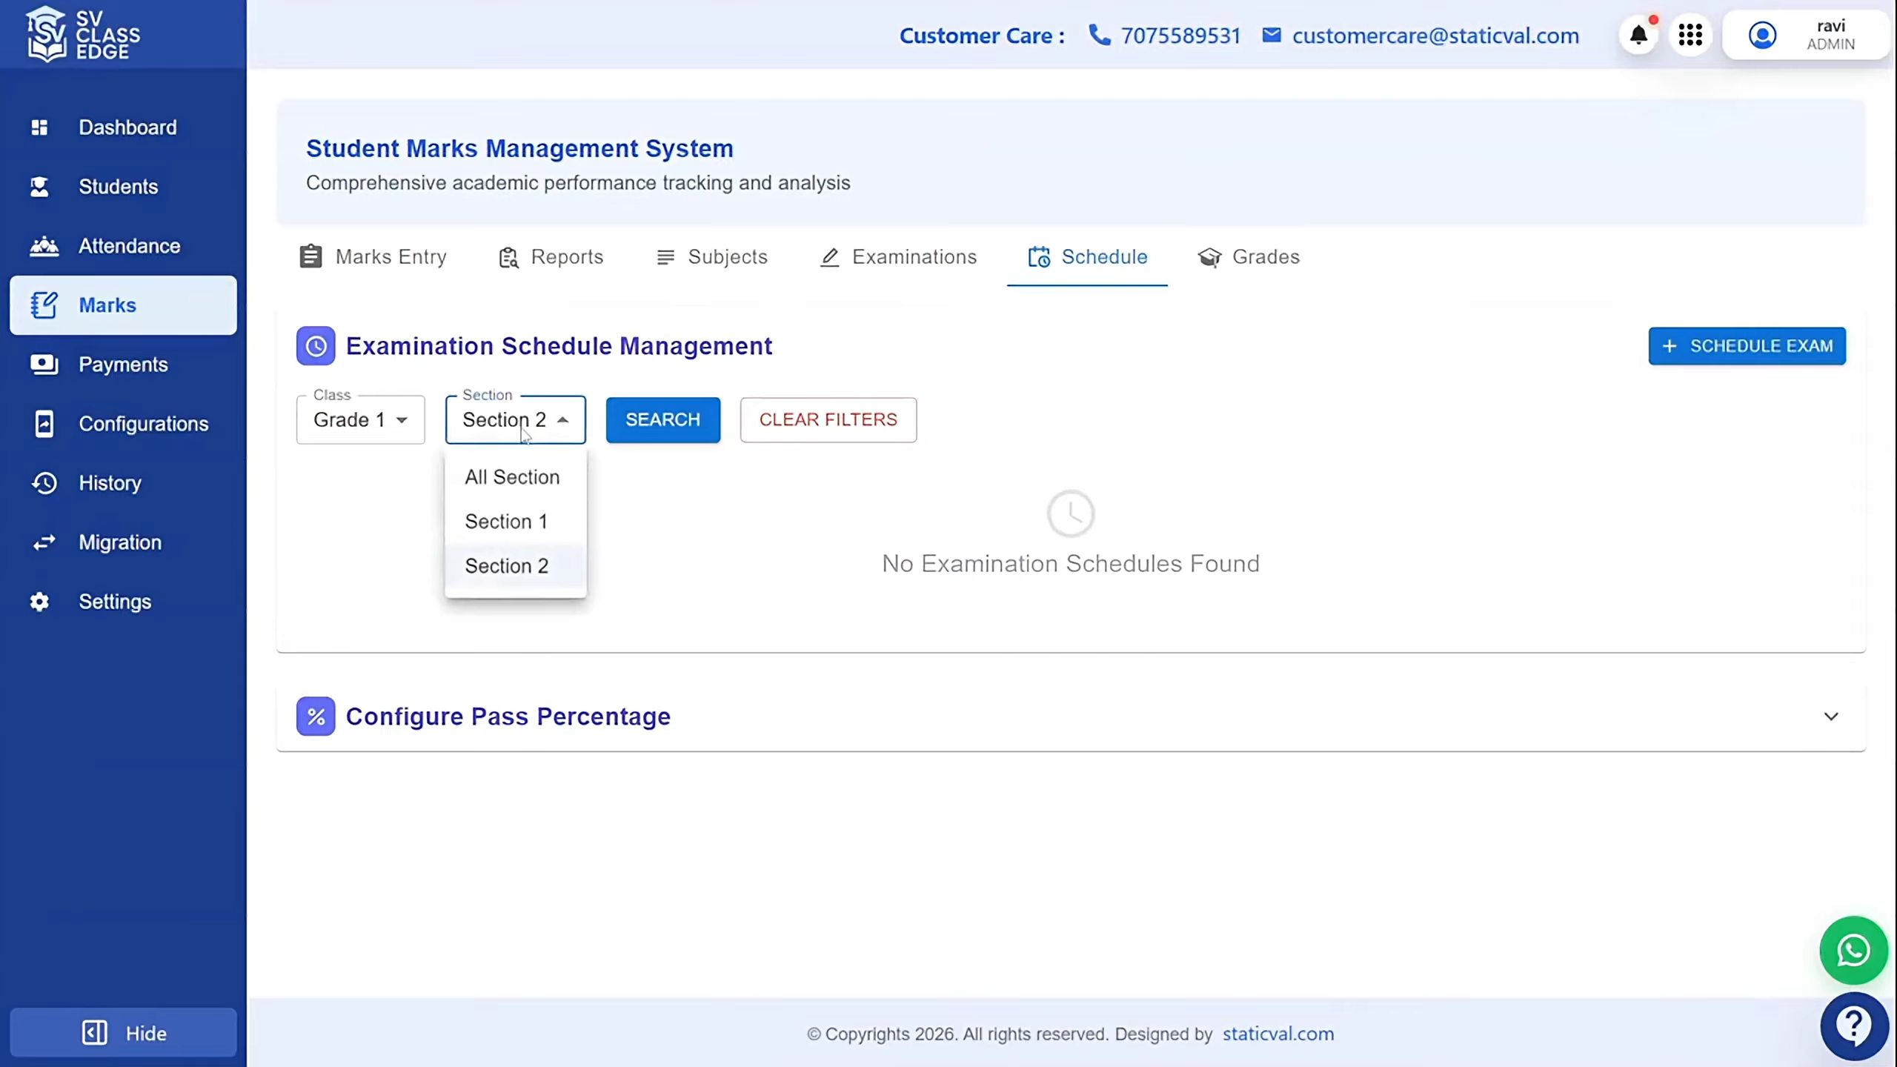
{"action": "left_click", "coordinate": [539, 523]}
{"action": "left_click", "coordinate": [672, 423]}
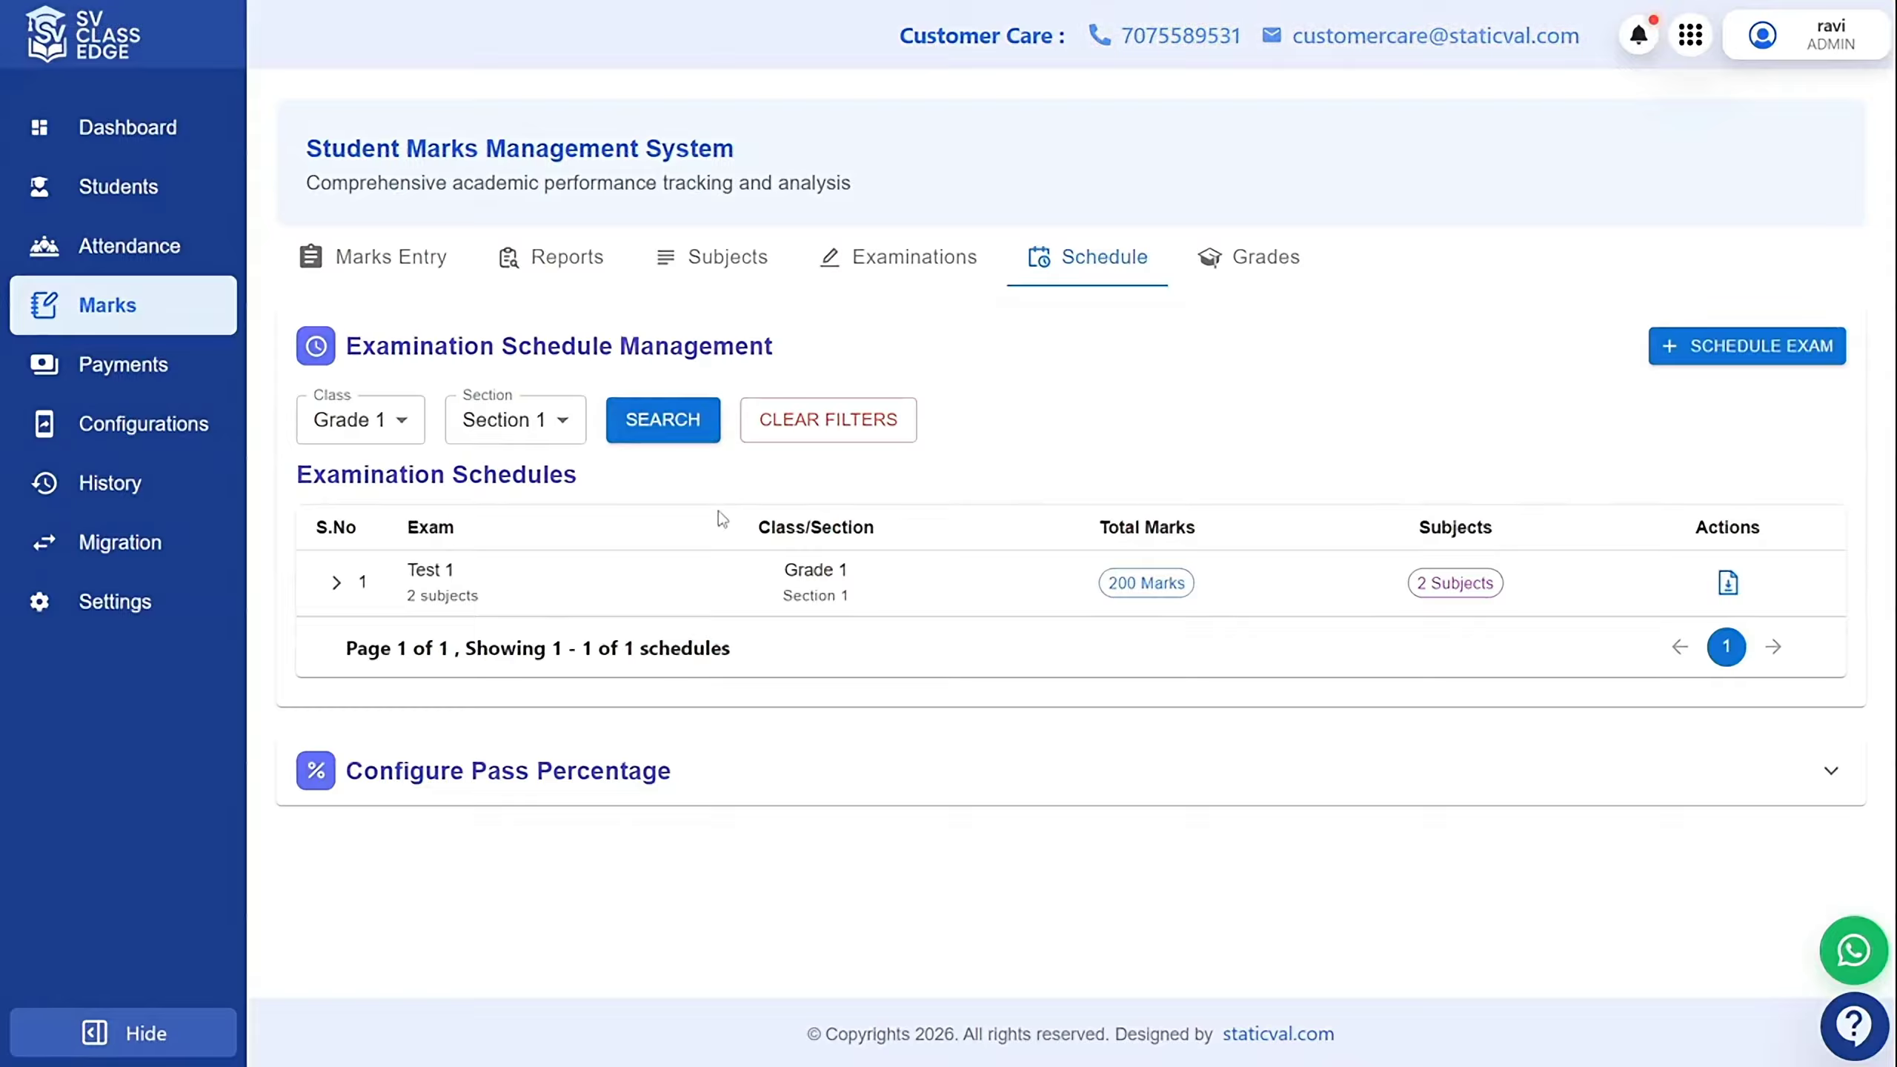
{"action": "left_click", "coordinate": [337, 583]}
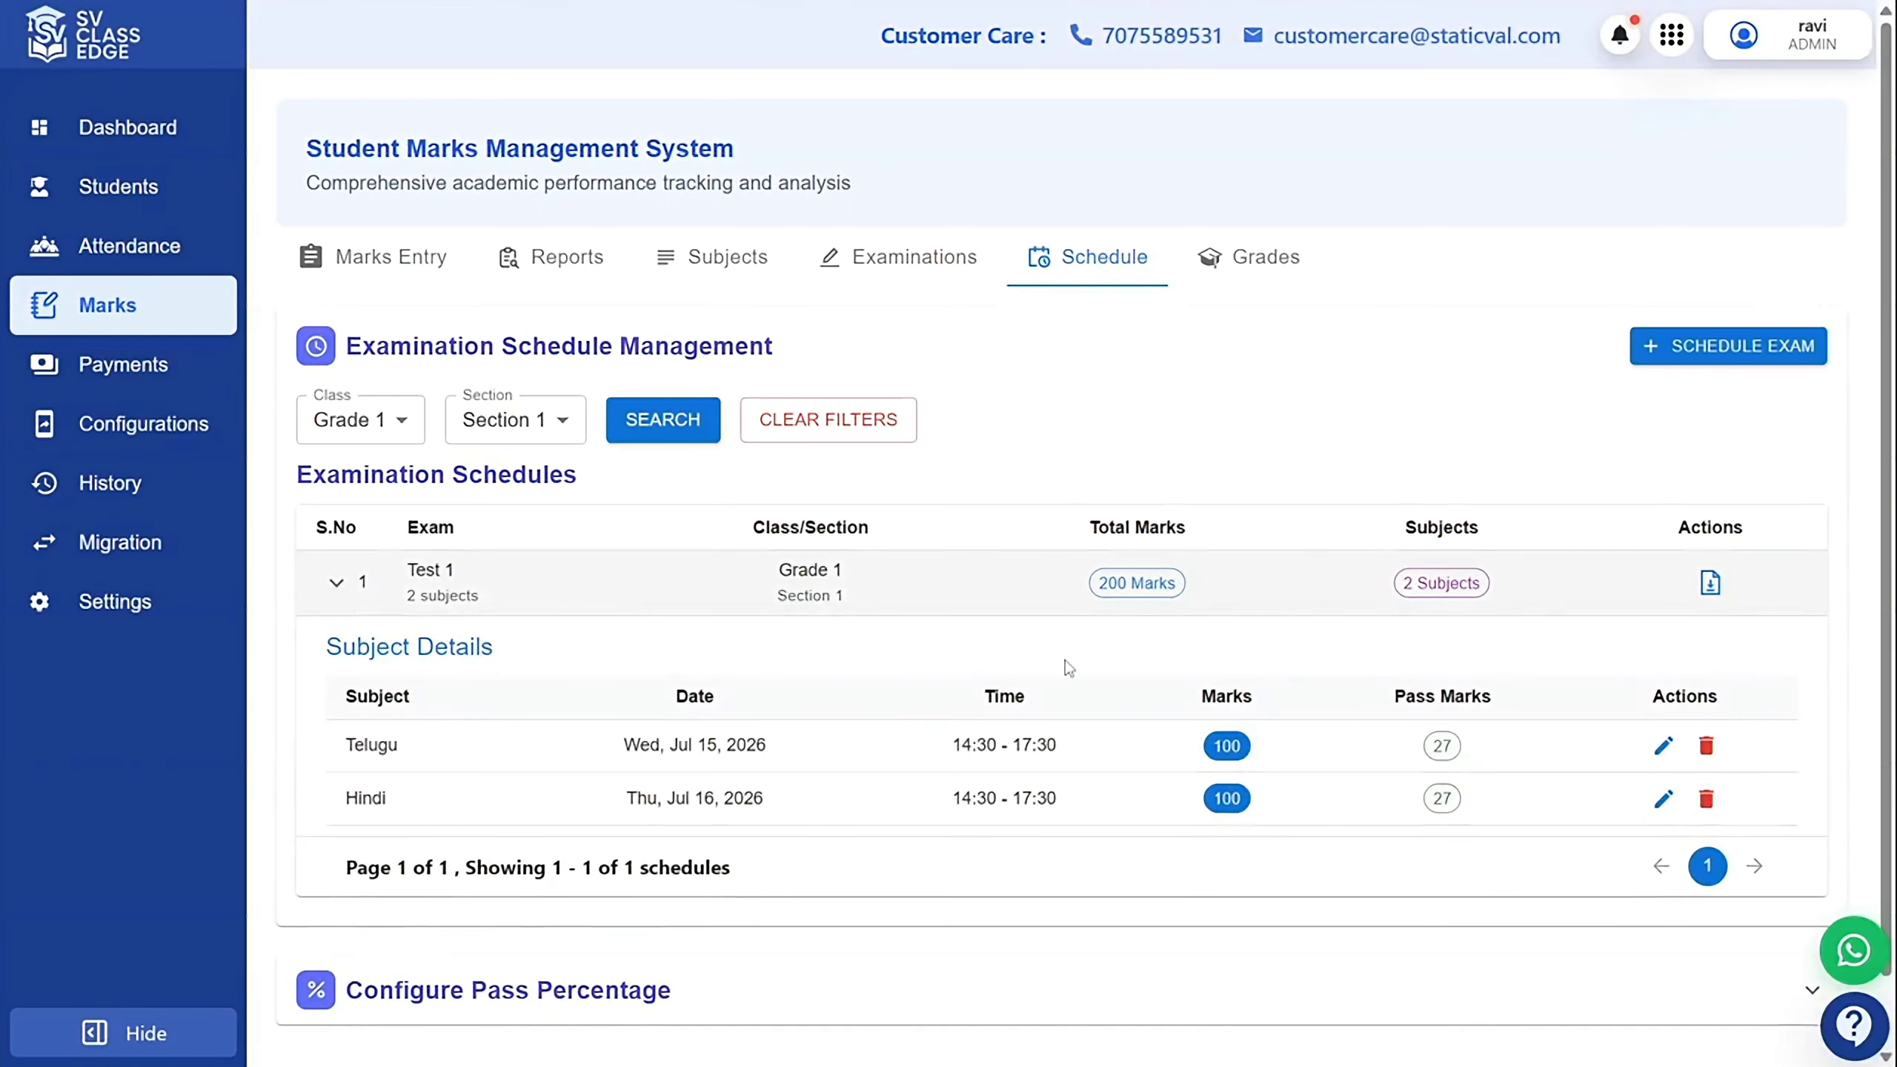
Change the Telugu exam's start time to 15:30 in the Test 1 schedule and save the update.
{"action": "left_click", "coordinate": [1665, 747]}
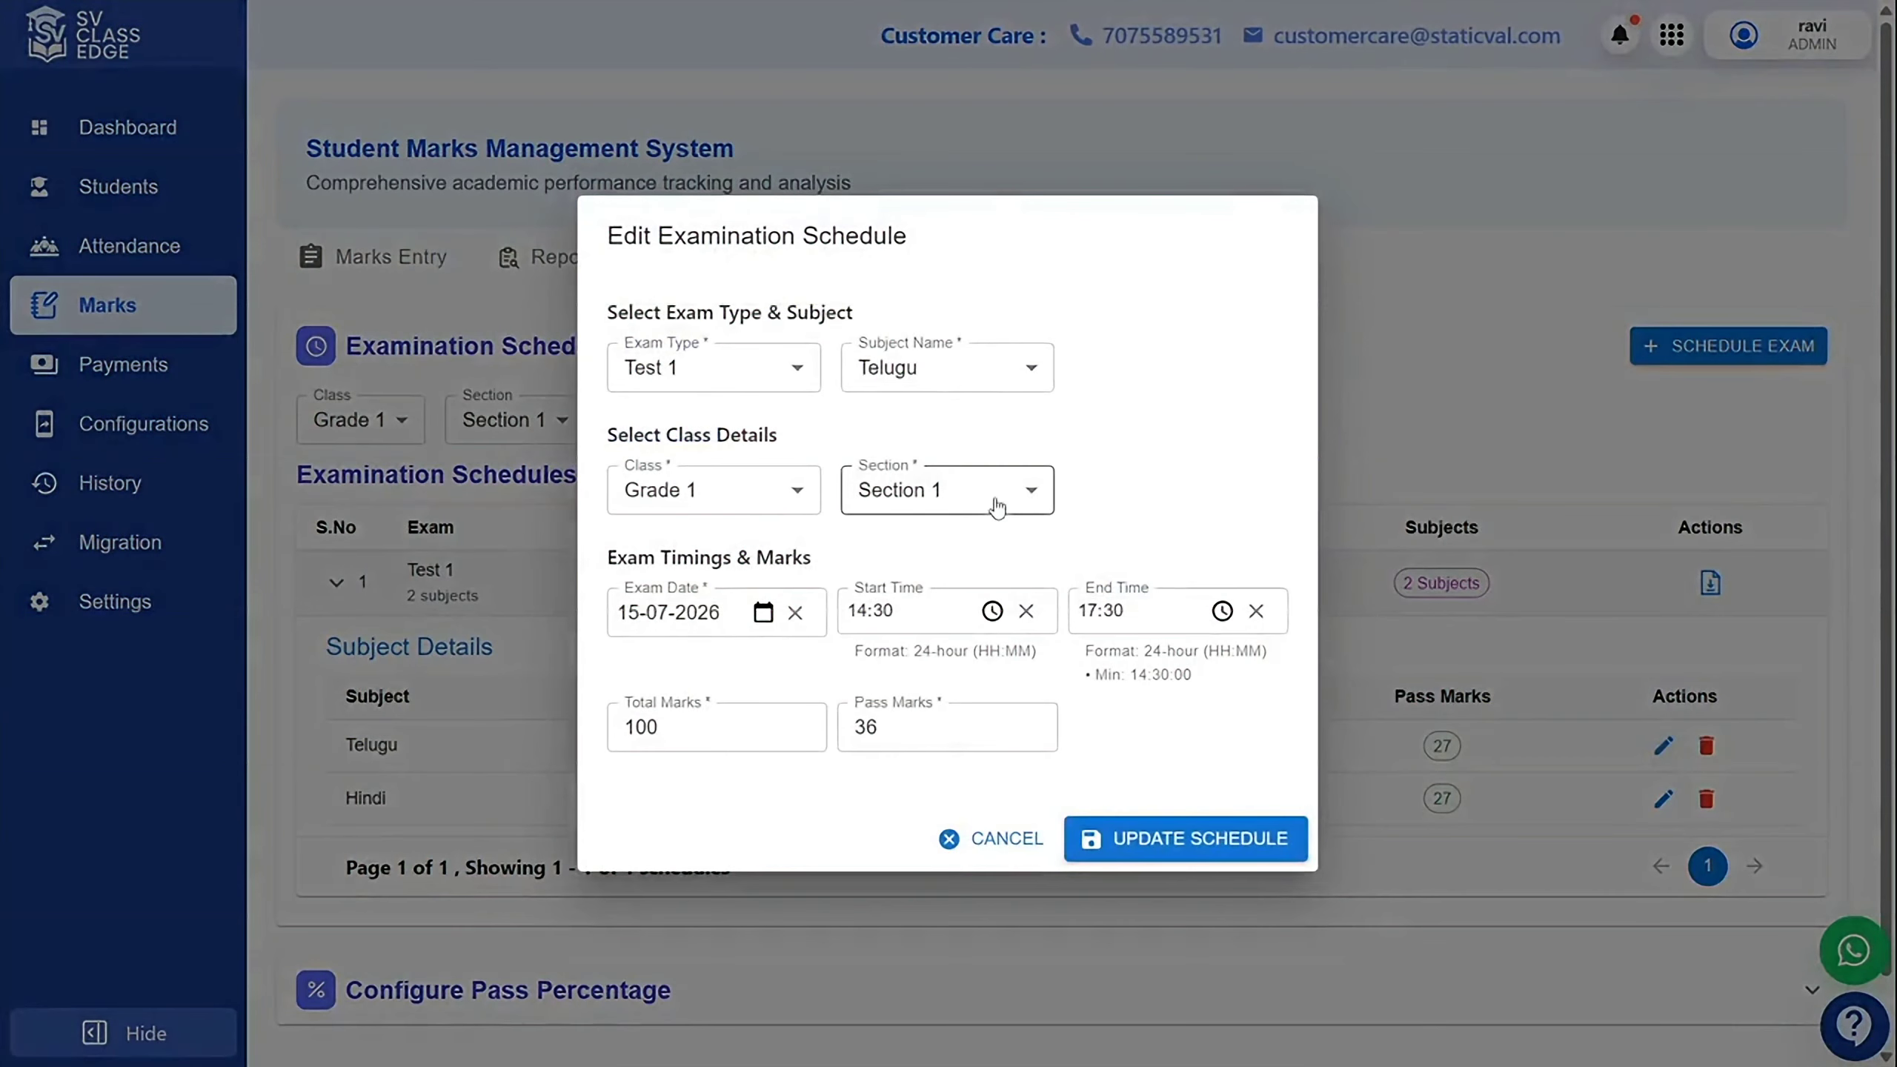
{"action": "left_click", "coordinate": [991, 611]}
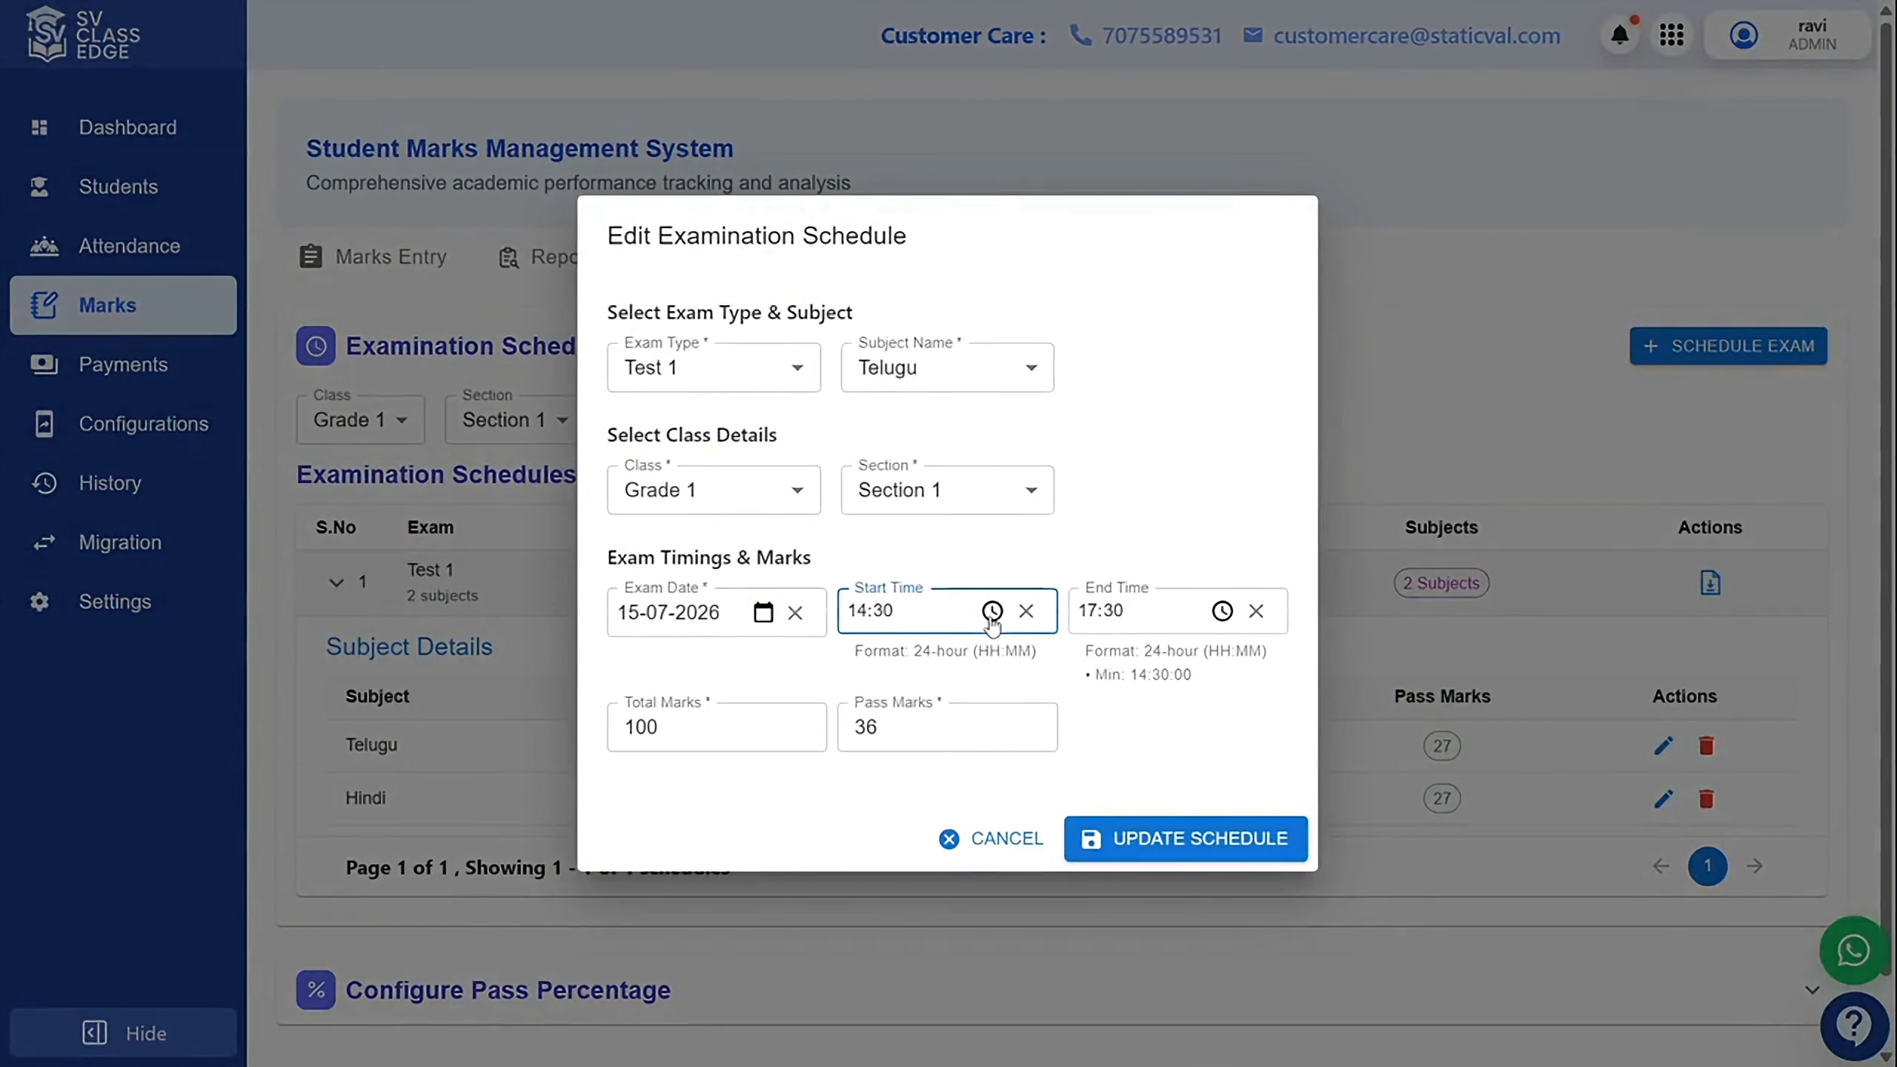
{"action": "left_click", "coordinate": [875, 700]}
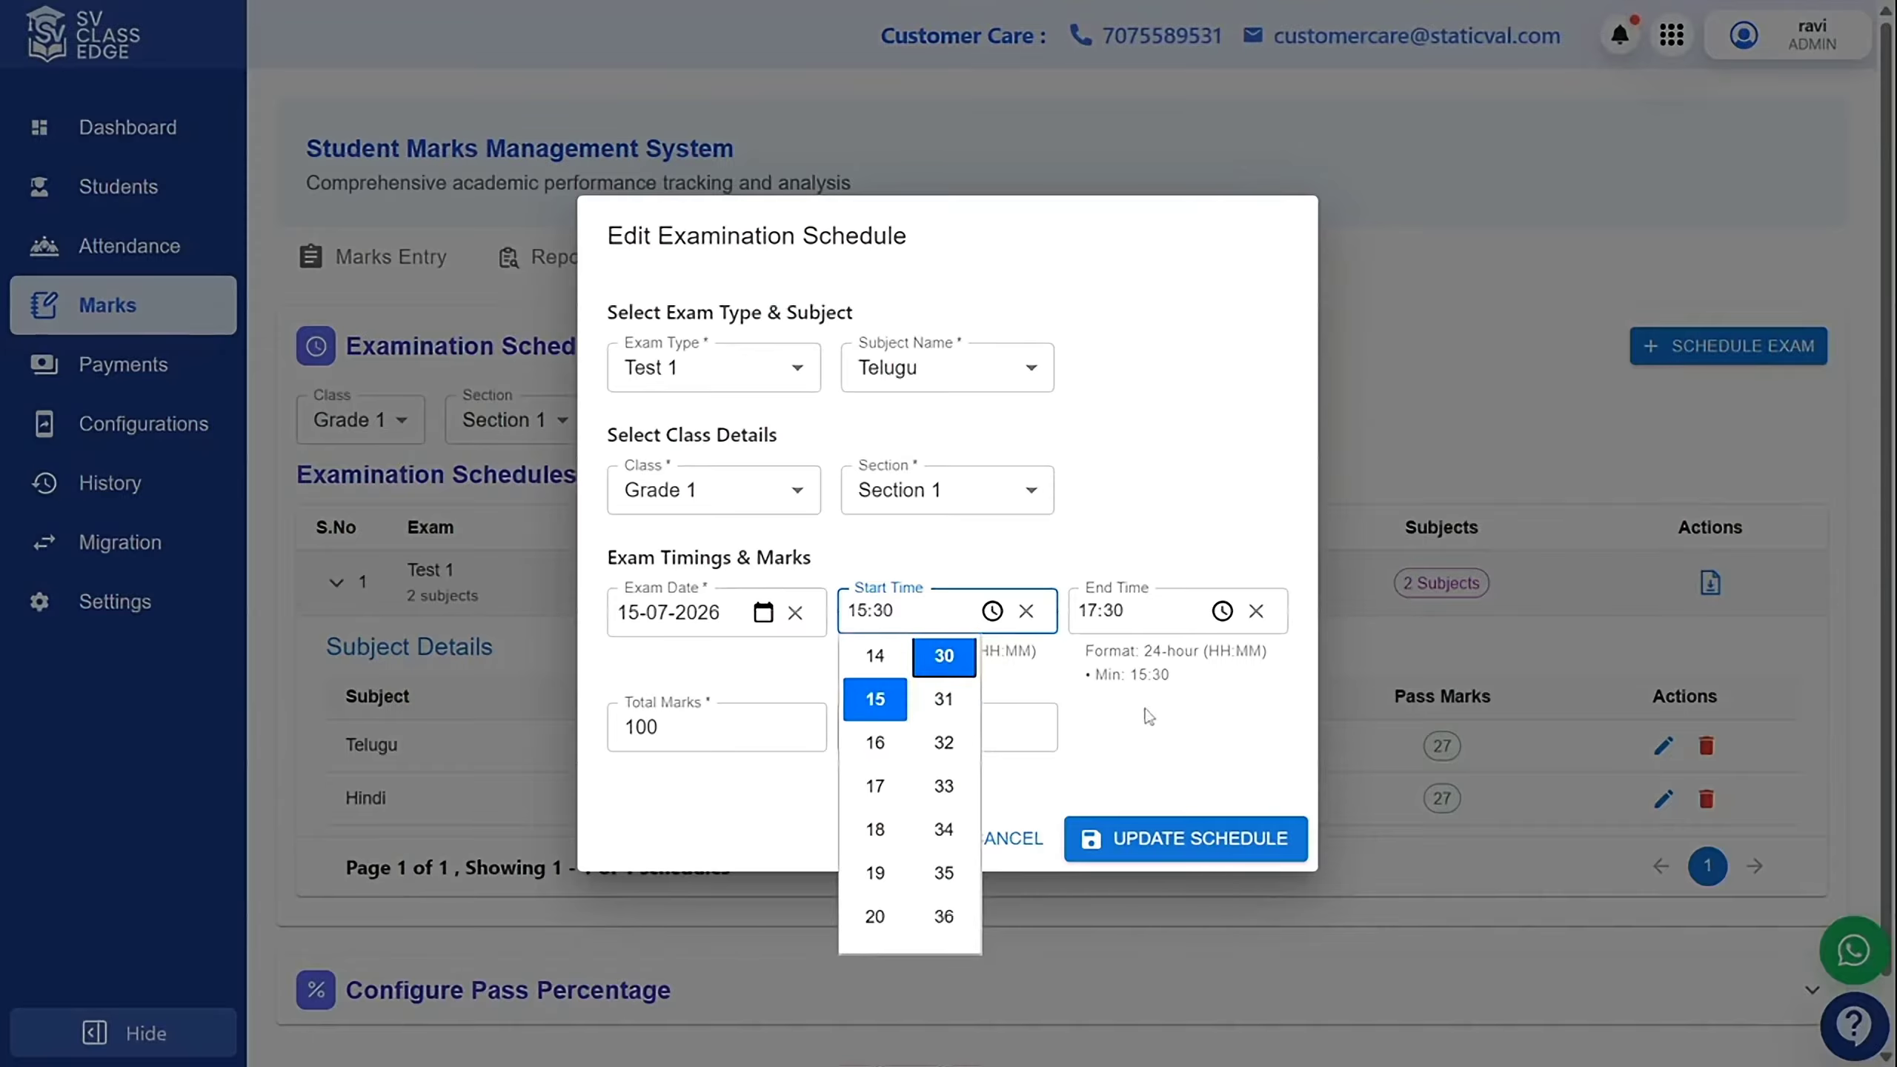
{"action": "left_click", "coordinate": [1123, 730]}
{"action": "left_click", "coordinate": [1207, 844]}
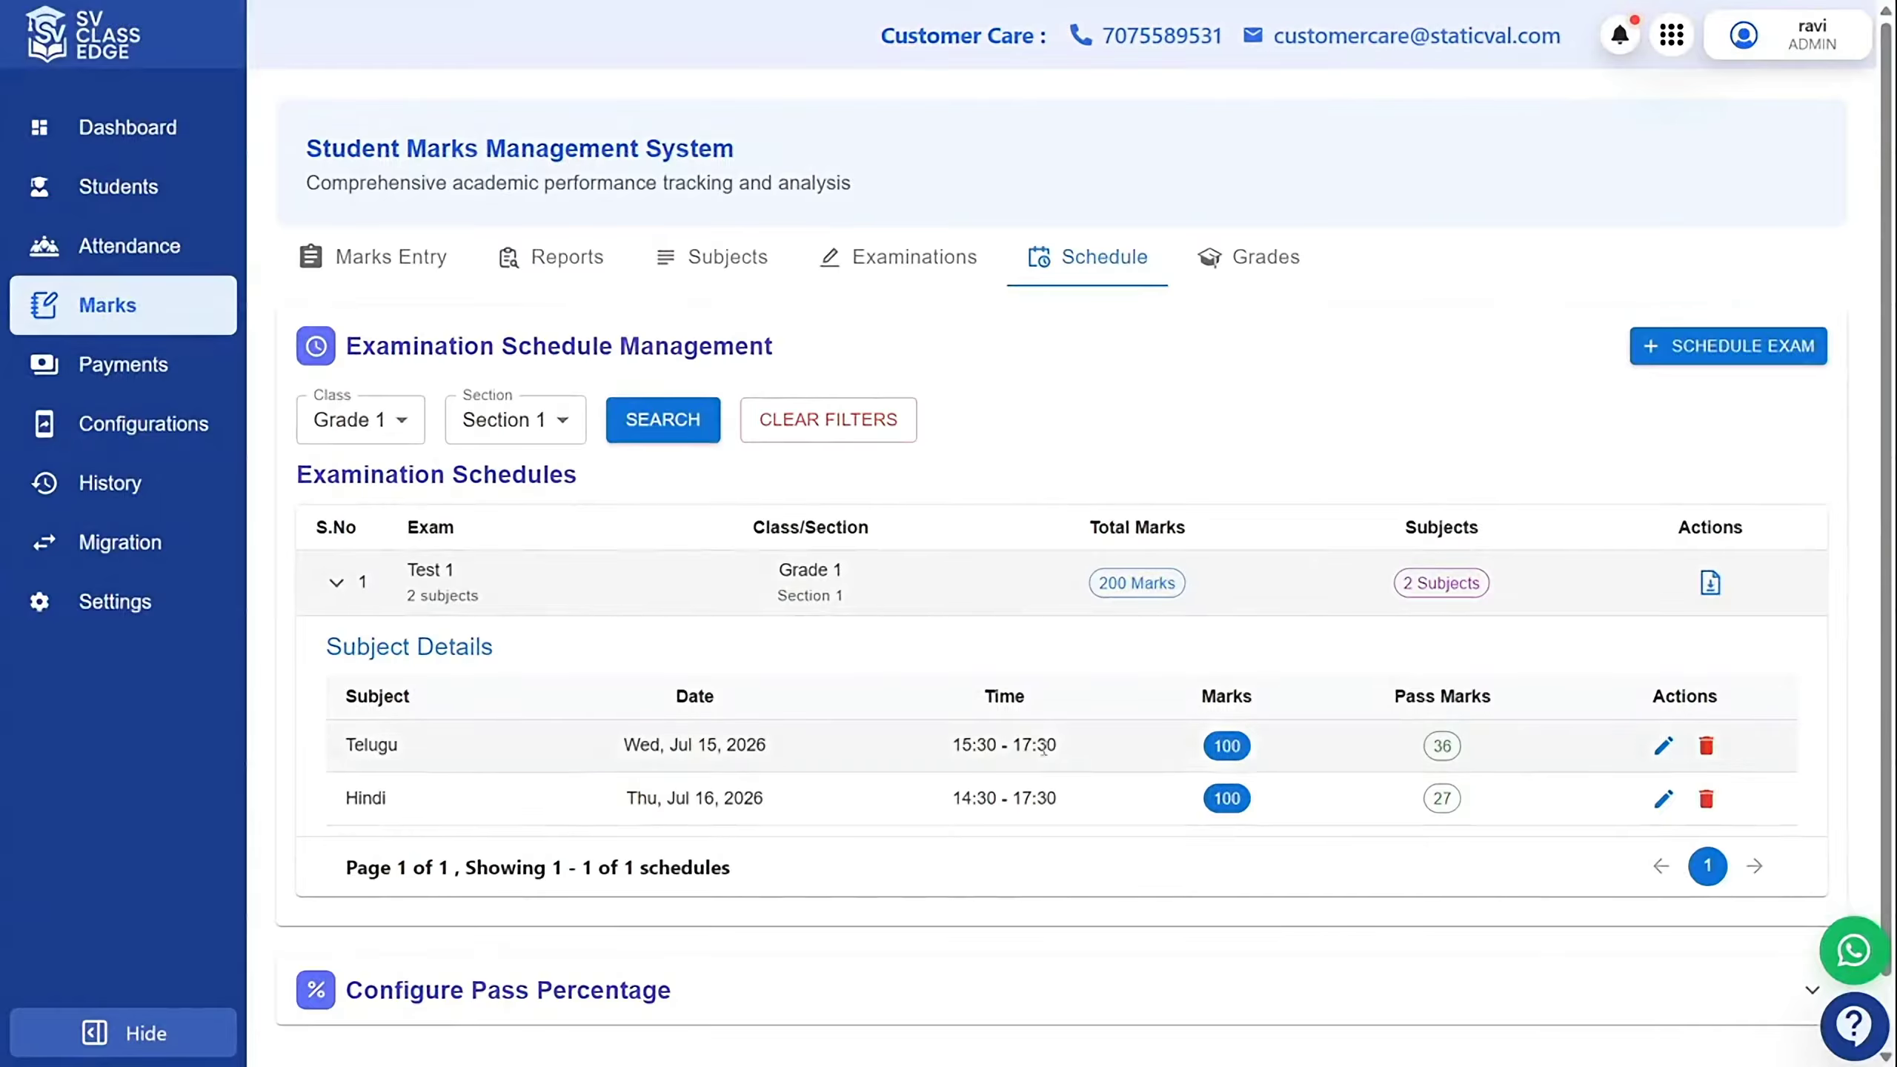
Set the pass percentage configuration to 36 and submit it.
{"action": "scroll", "coordinate": [1065, 766], "scroll_direction": "down", "scroll_amount": 1}
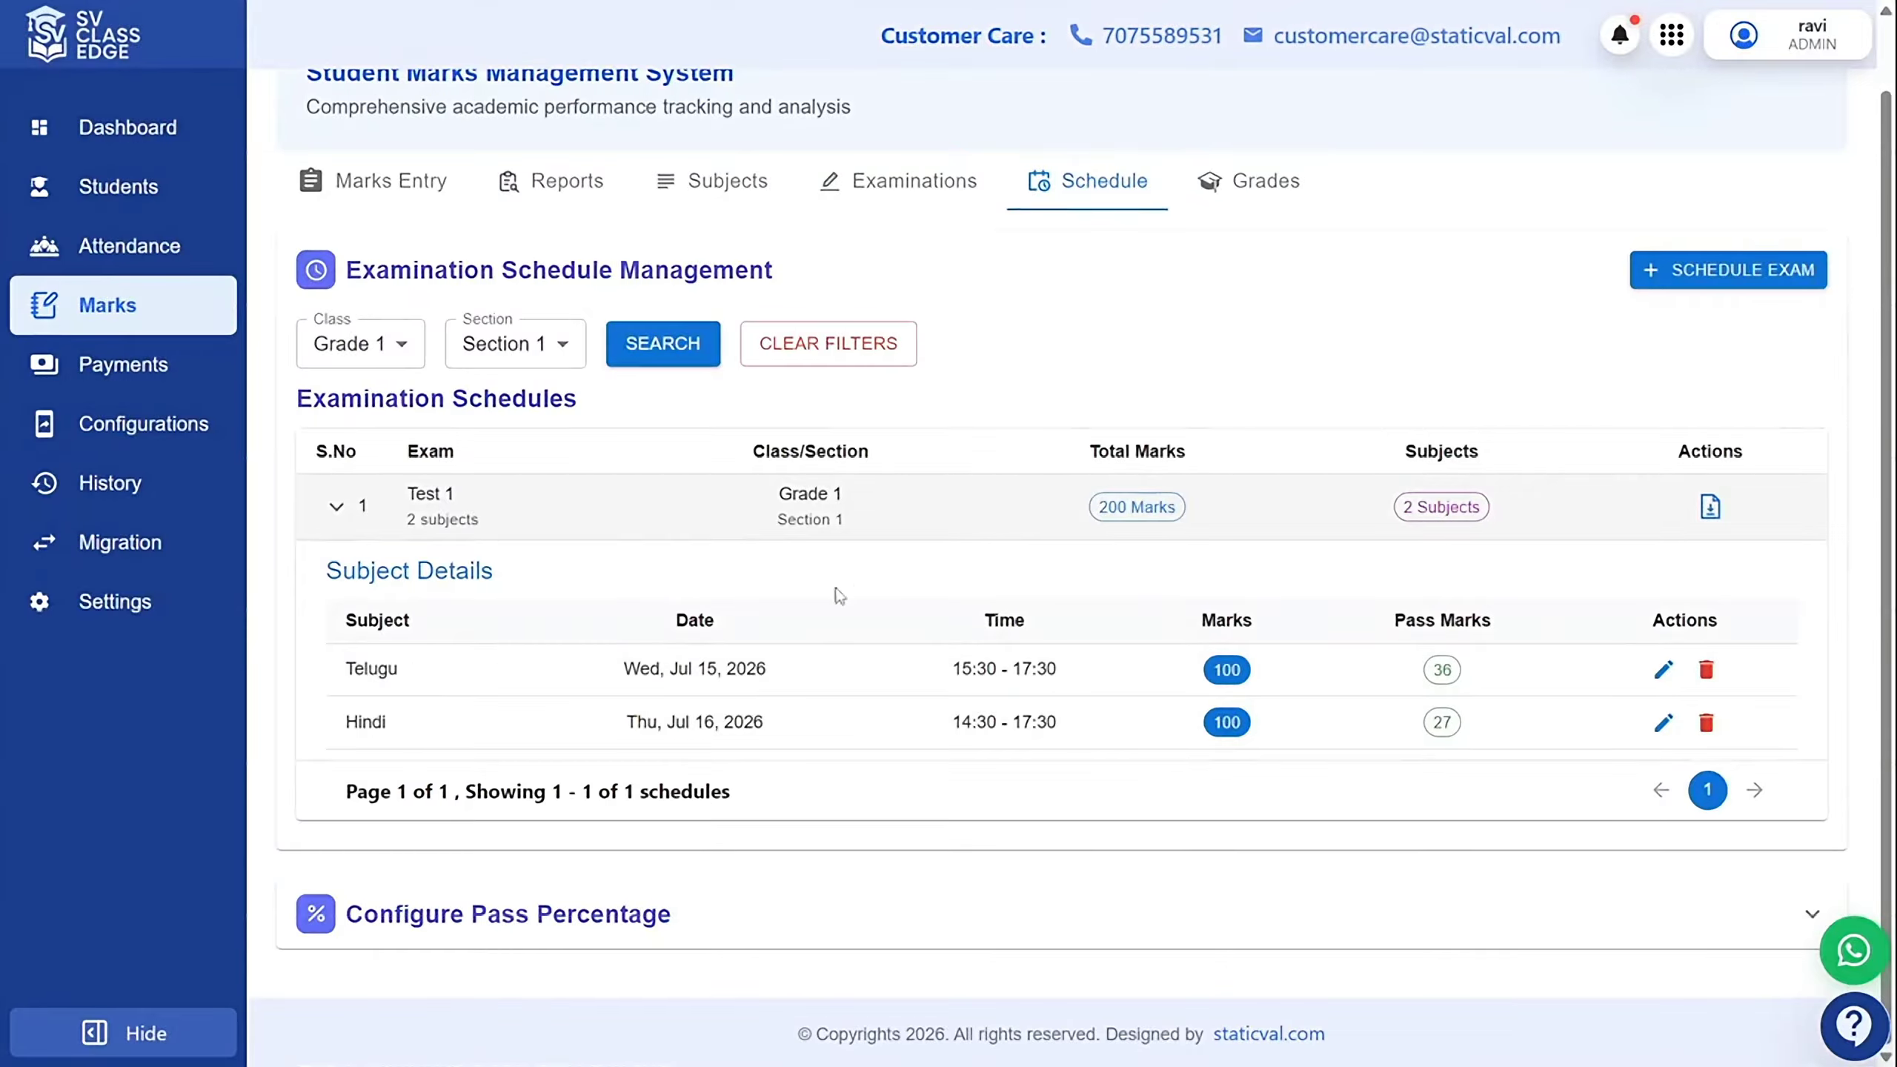
{"action": "left_click", "coordinate": [563, 925]}
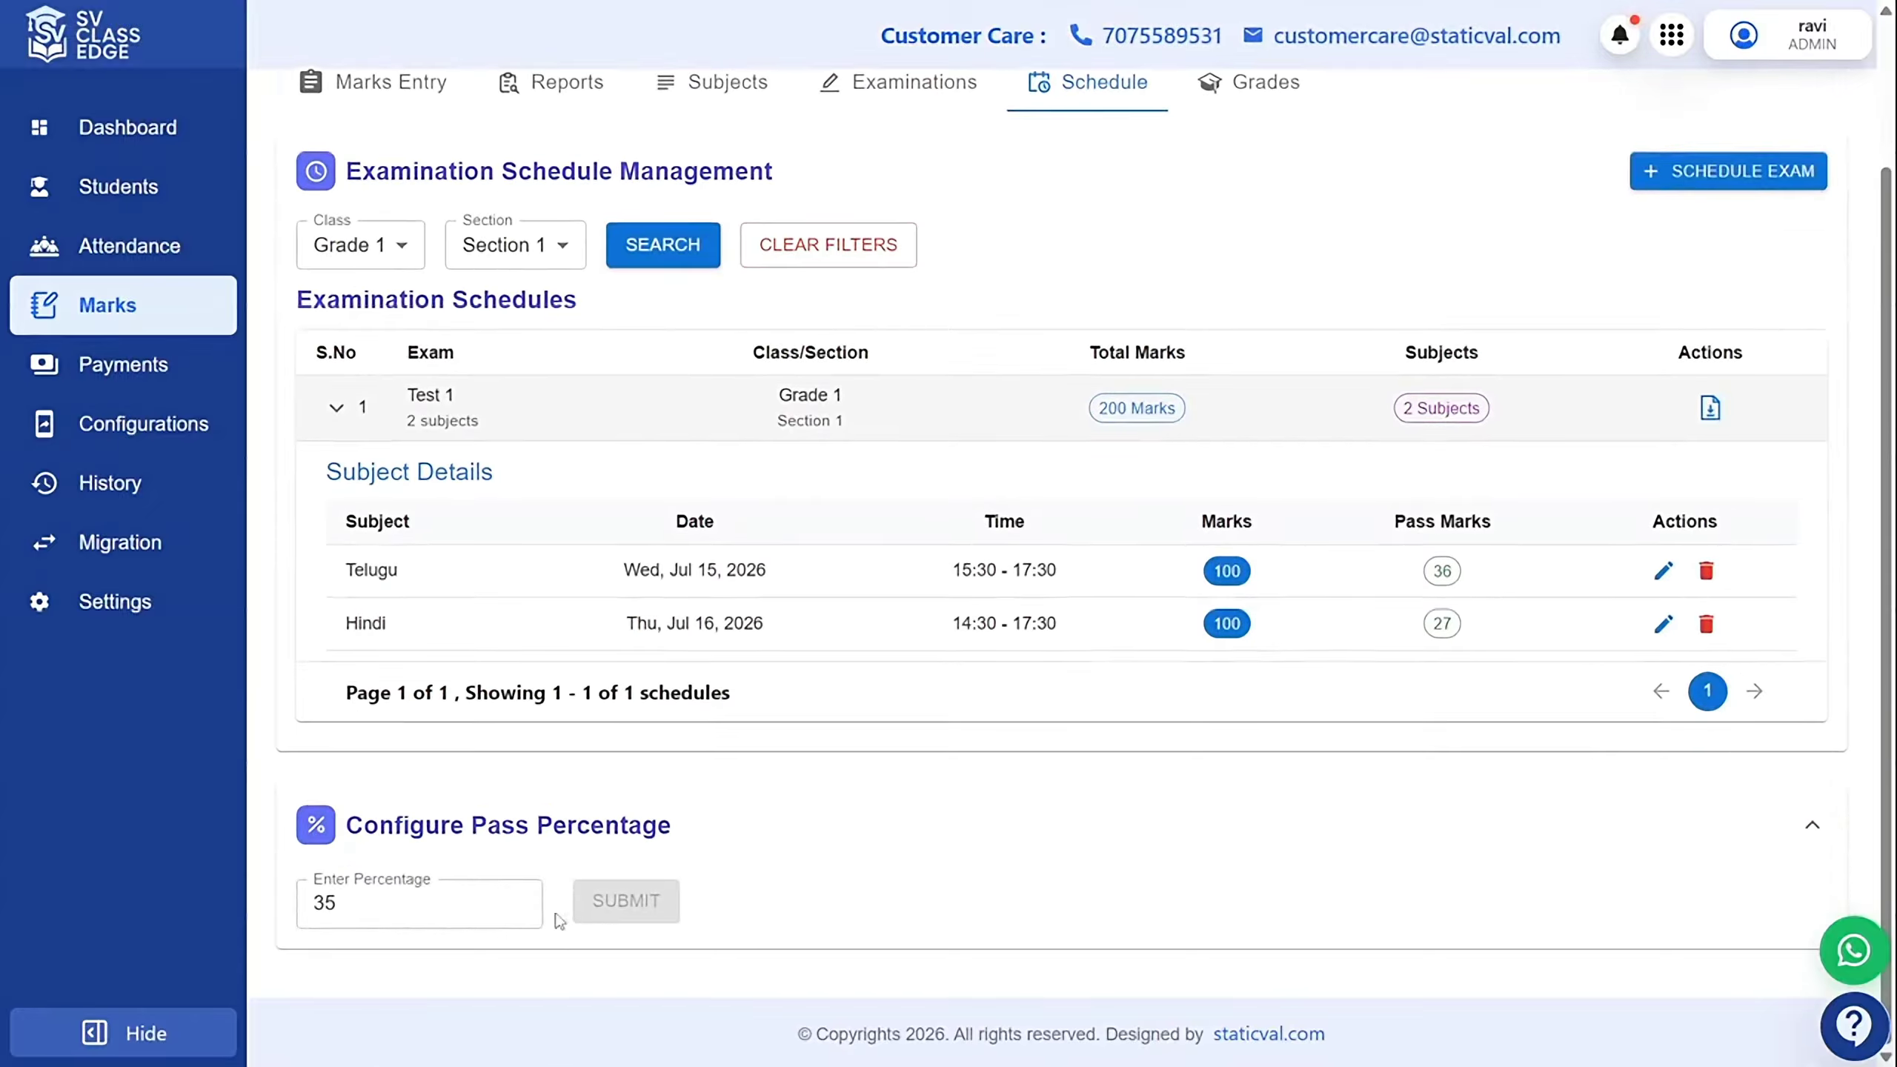
{"action": "left_click", "coordinate": [454, 913]}
{"action": "key", "text": "BackSpace"}
{"action": "type", "text": "6"}
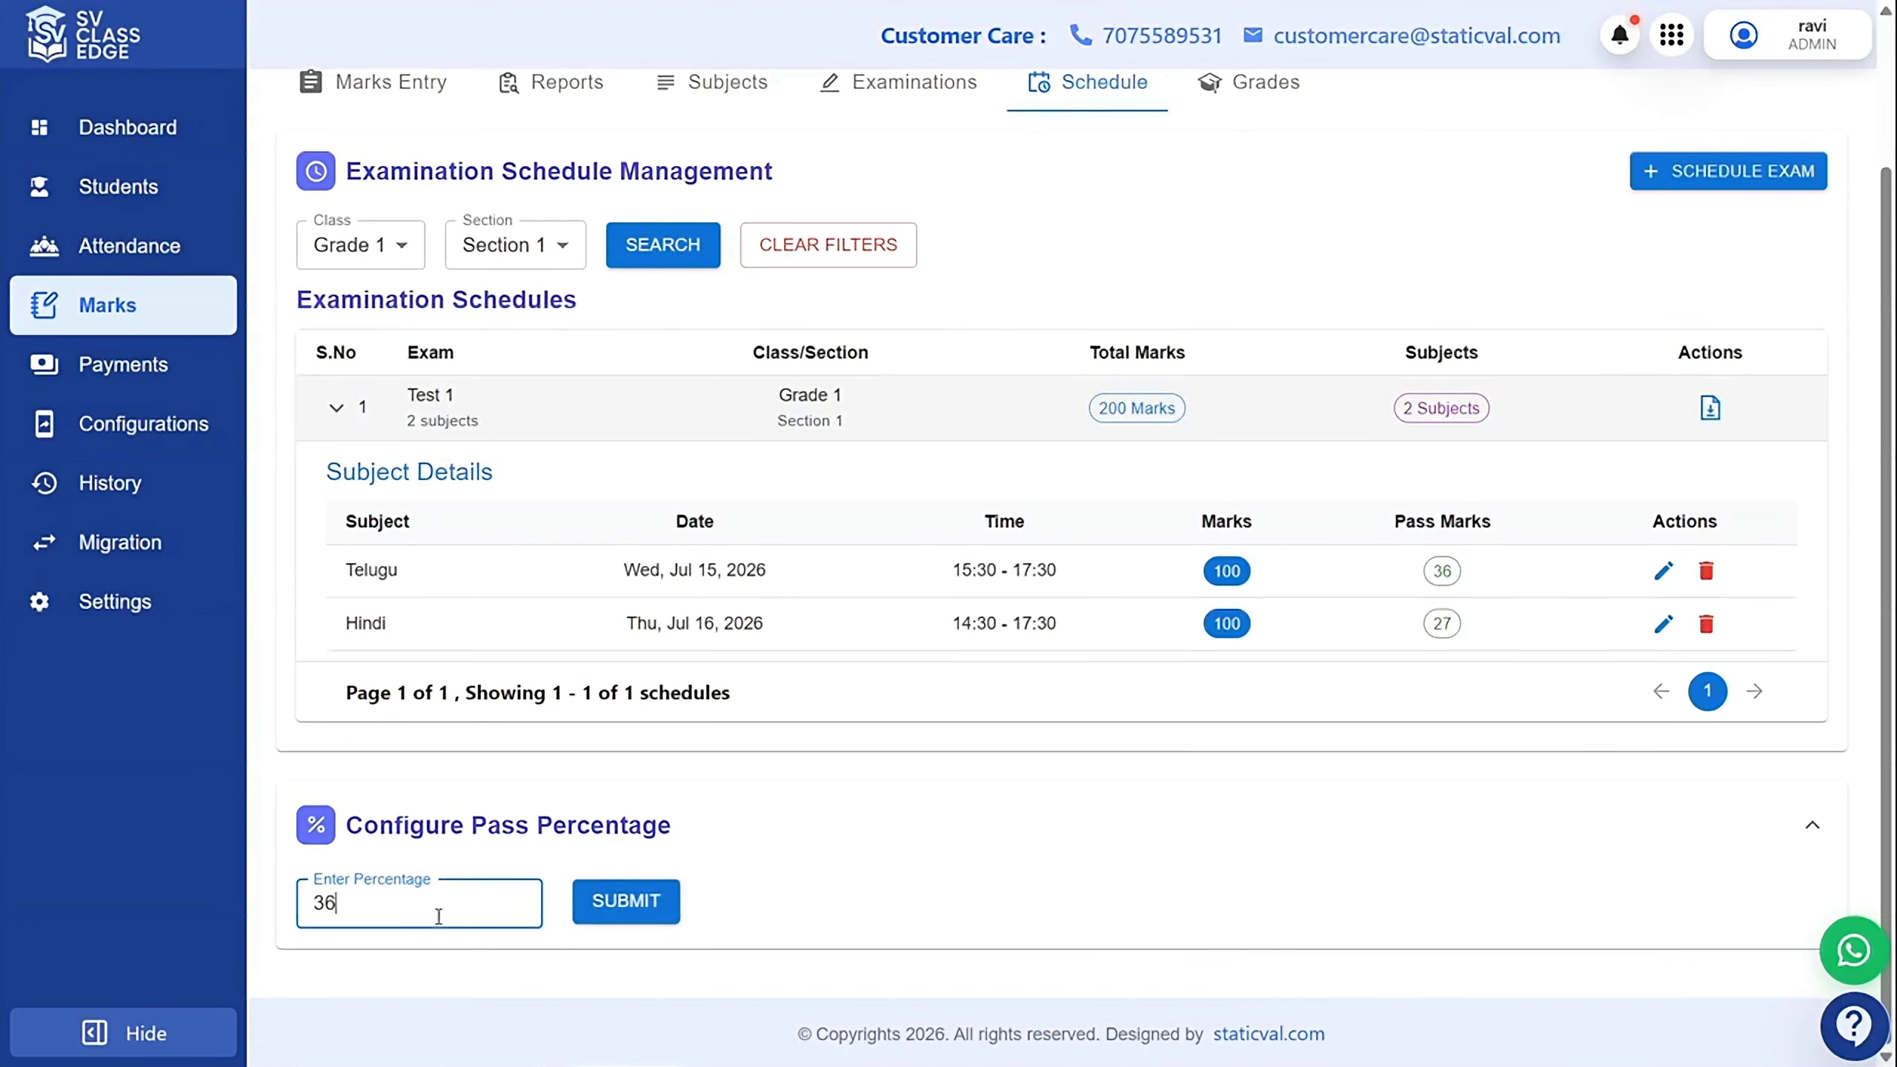
{"action": "left_click", "coordinate": [630, 901]}
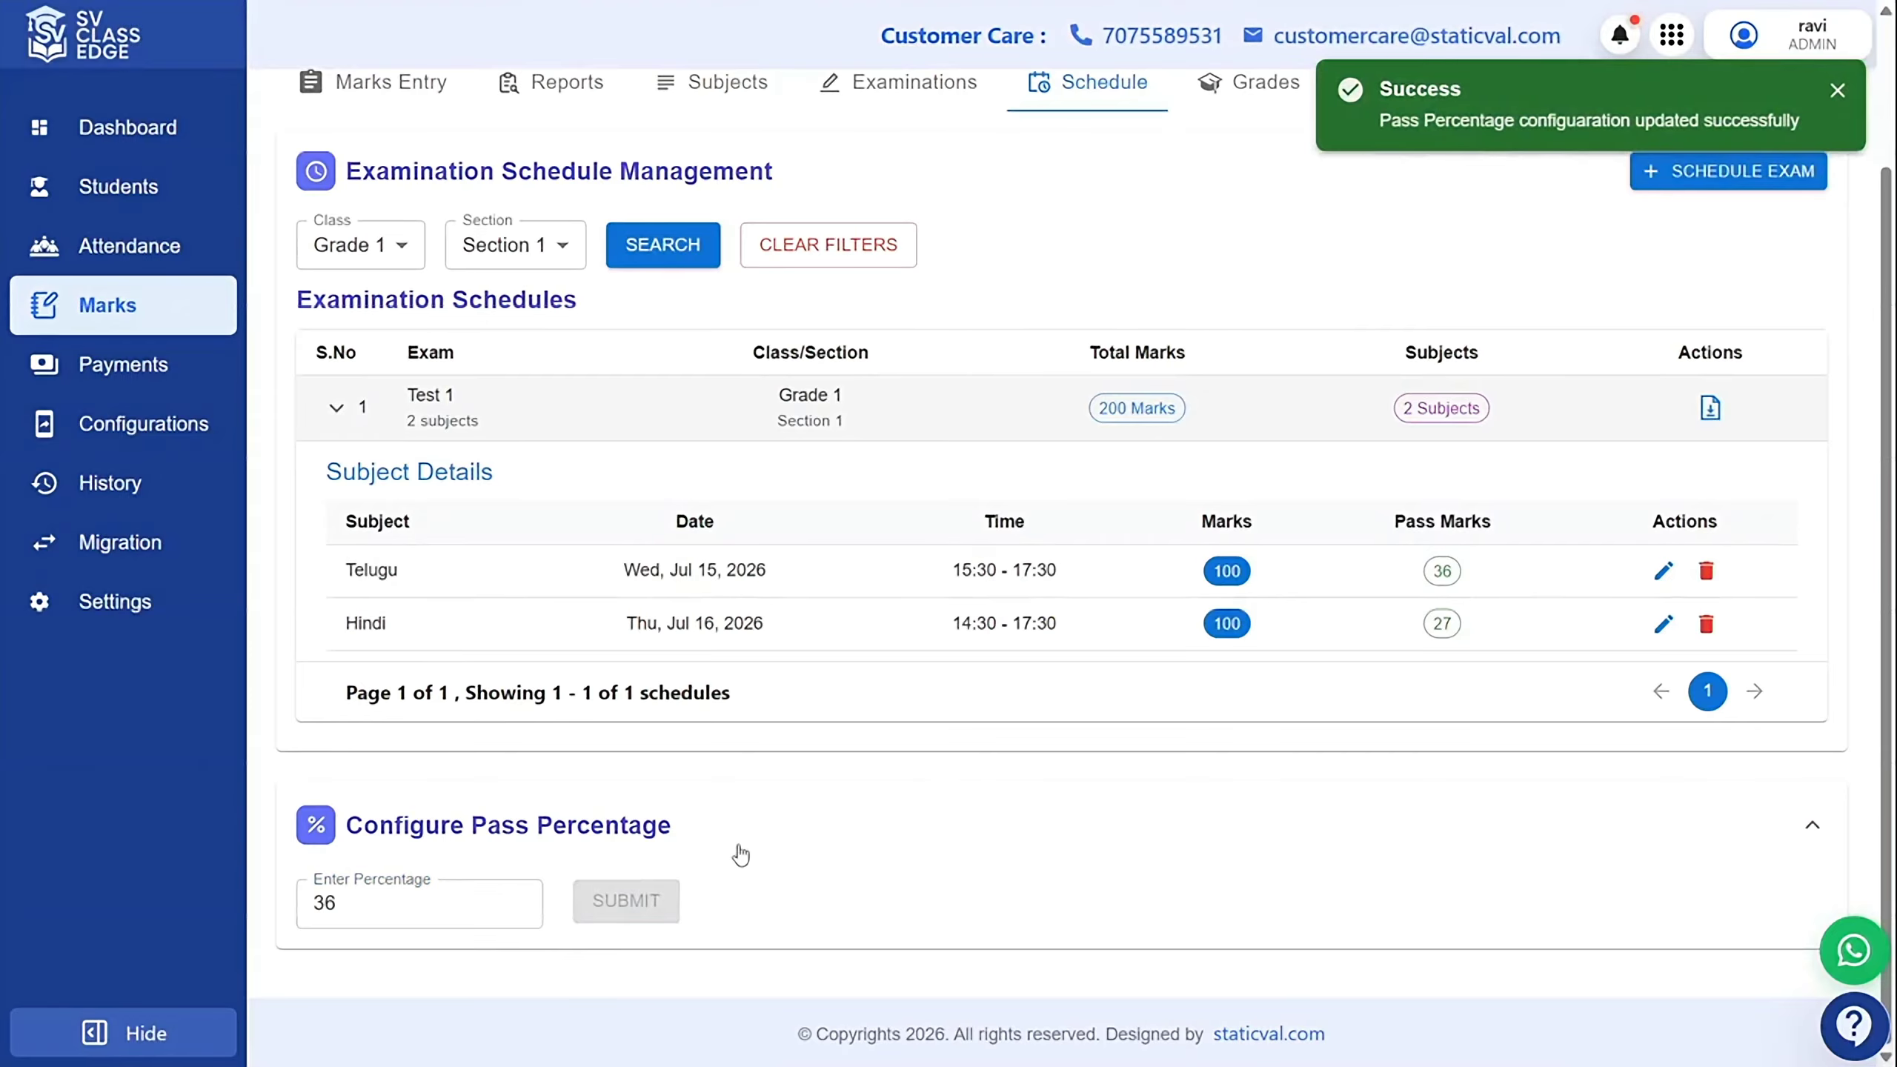
Enter 100 total marks in a new examination schedule to check its automatic pass marks, and cancel the schedule.
{"action": "scroll", "coordinate": [740, 854], "scroll_direction": "up", "scroll_amount": 2}
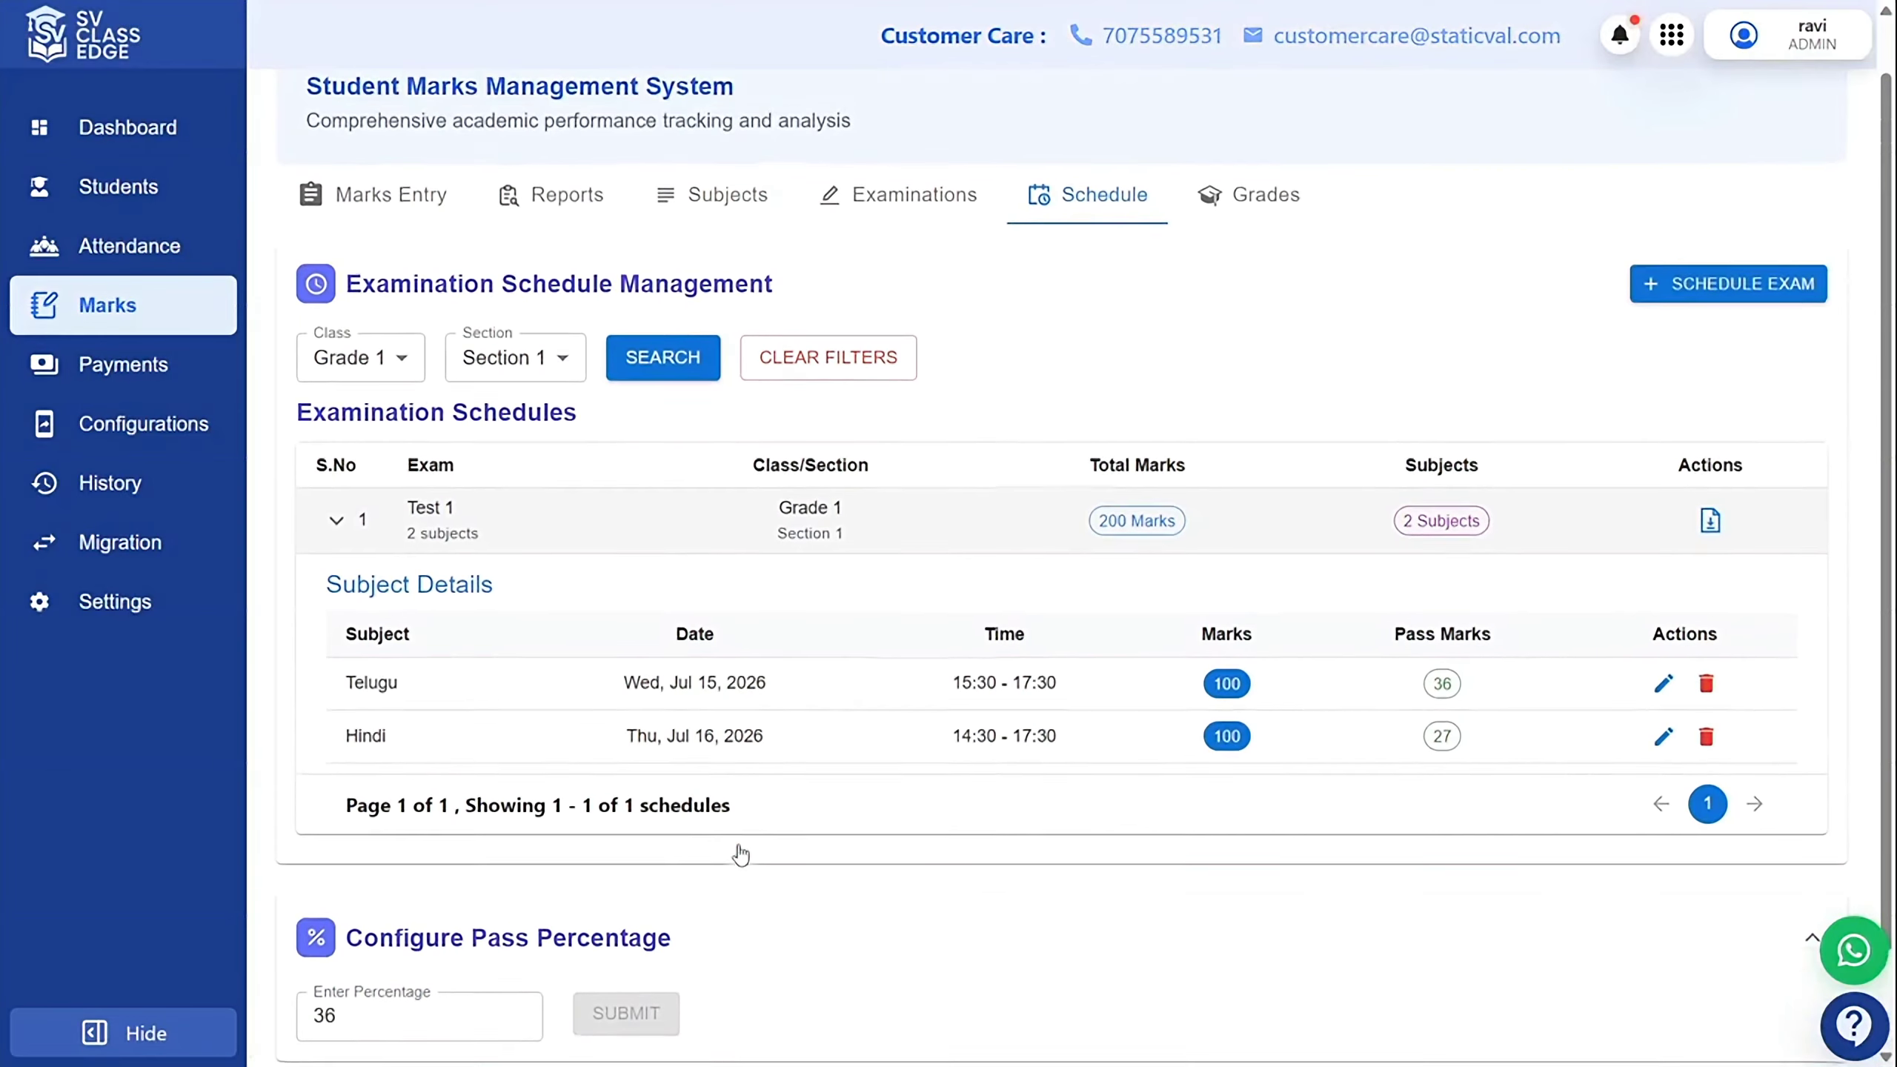
{"action": "left_click", "coordinate": [1683, 286]}
{"action": "left_click", "coordinate": [667, 727]}
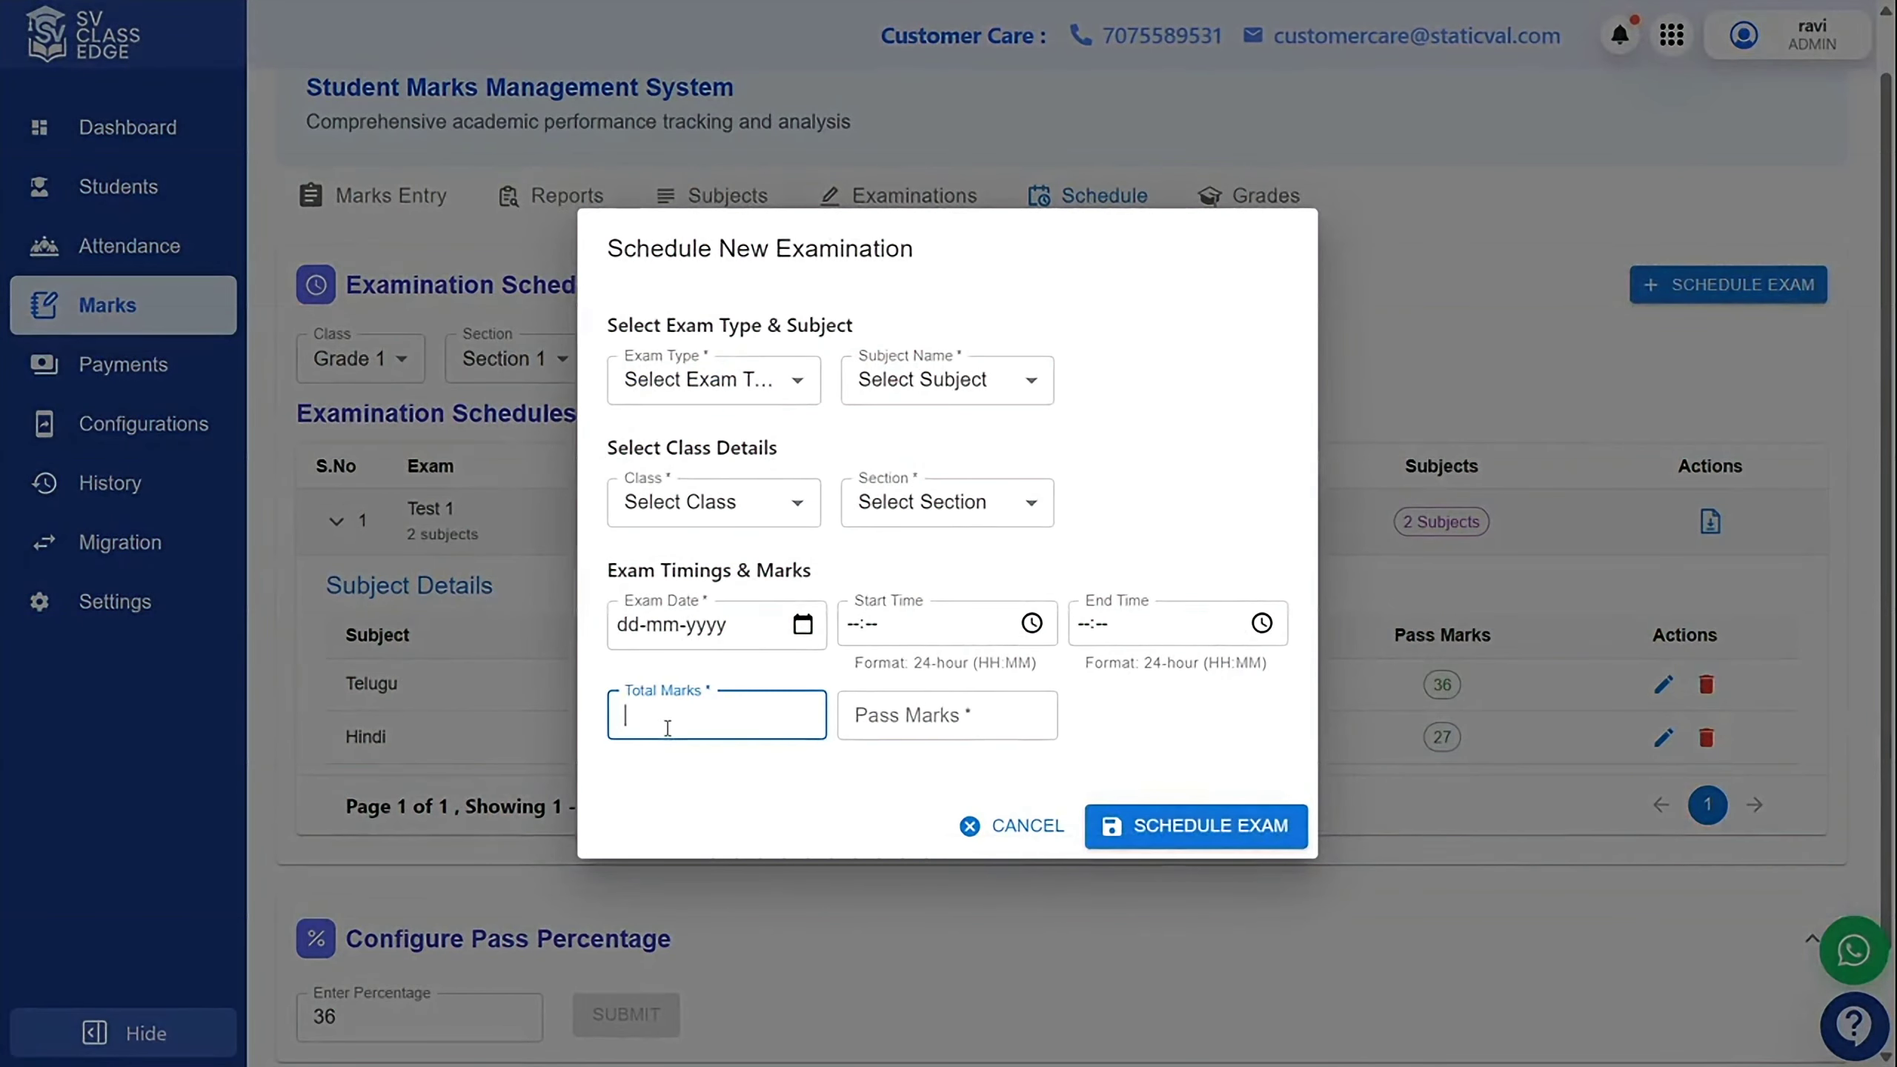
{"action": "type", "text": "100"}
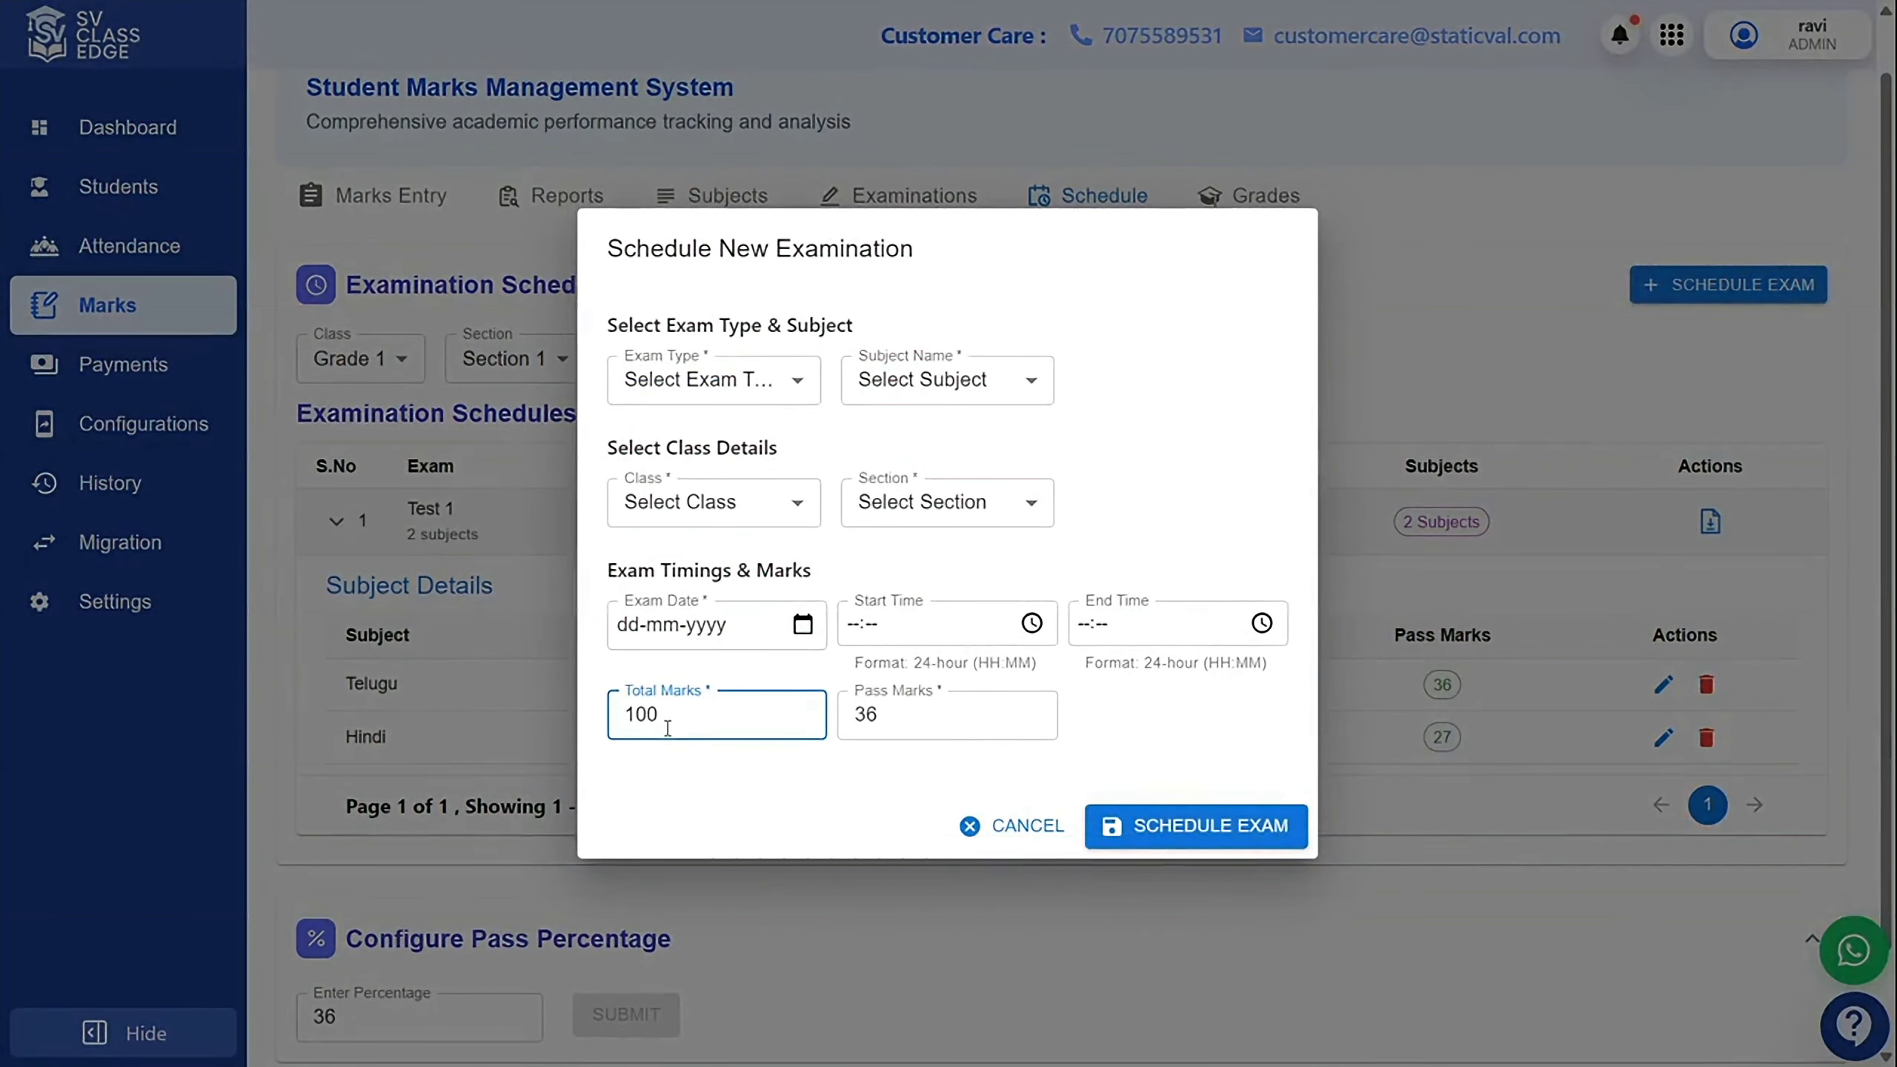
{"action": "double_click", "coordinate": [896, 716]}
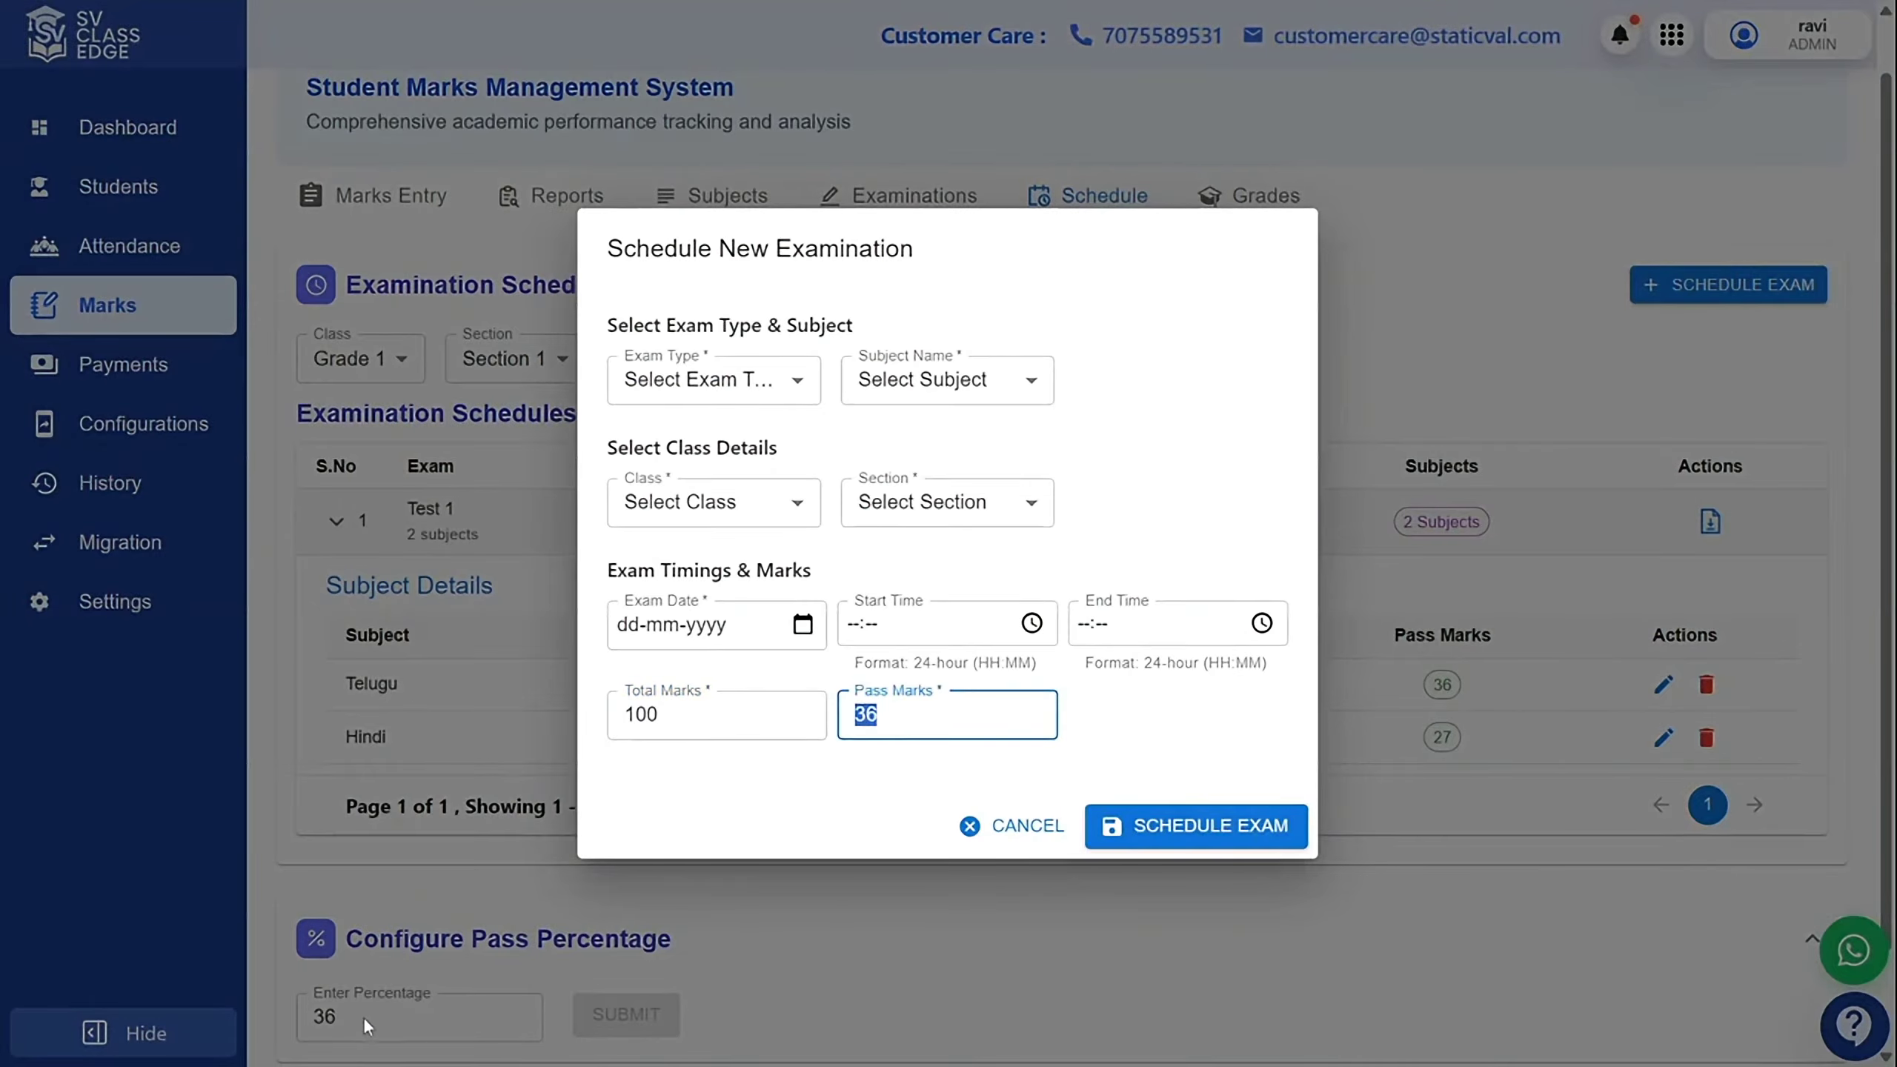
{"action": "left_click", "coordinate": [1029, 835]}
{"action": "scroll", "coordinate": [683, 927], "scroll_direction": "down", "scroll_amount": 2}
{"action": "left_click", "coordinate": [372, 911]}
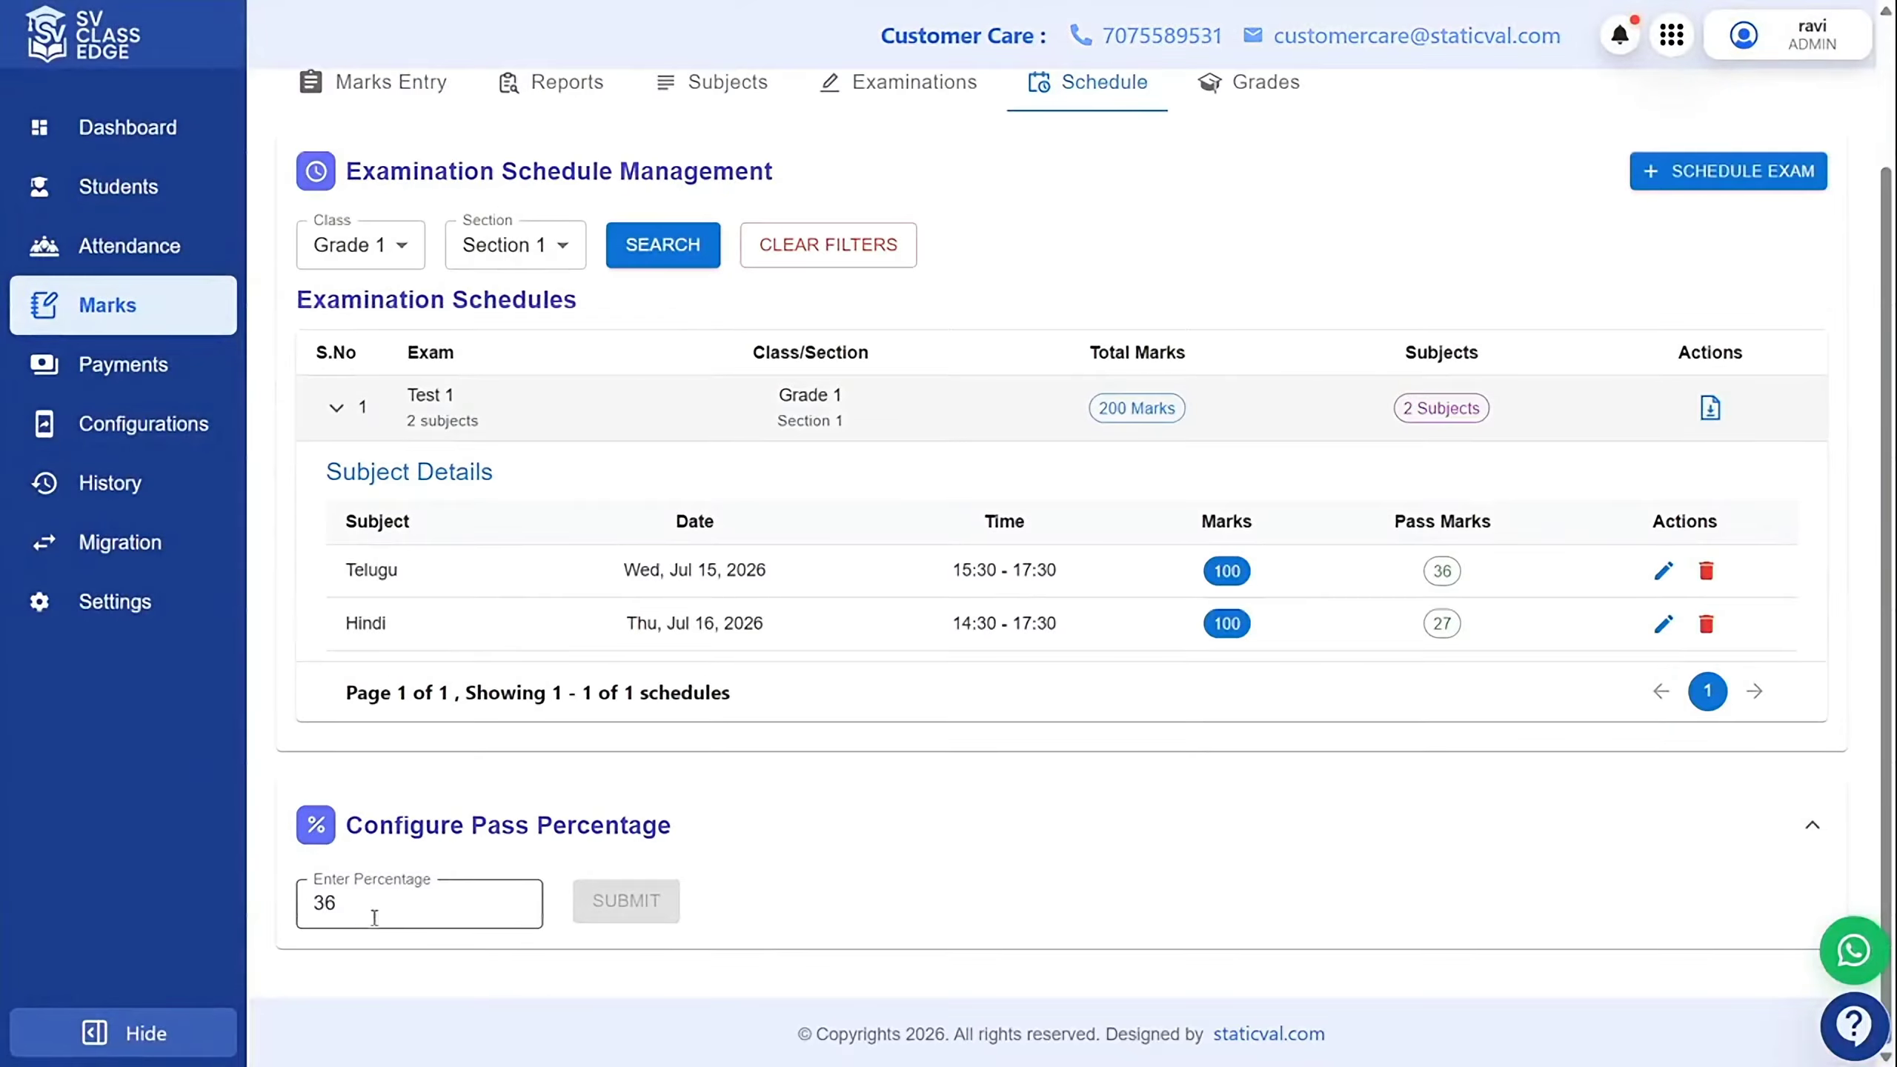
{"action": "left_click_drag", "start_coordinate": [373, 910], "coordinate": [271, 908]}
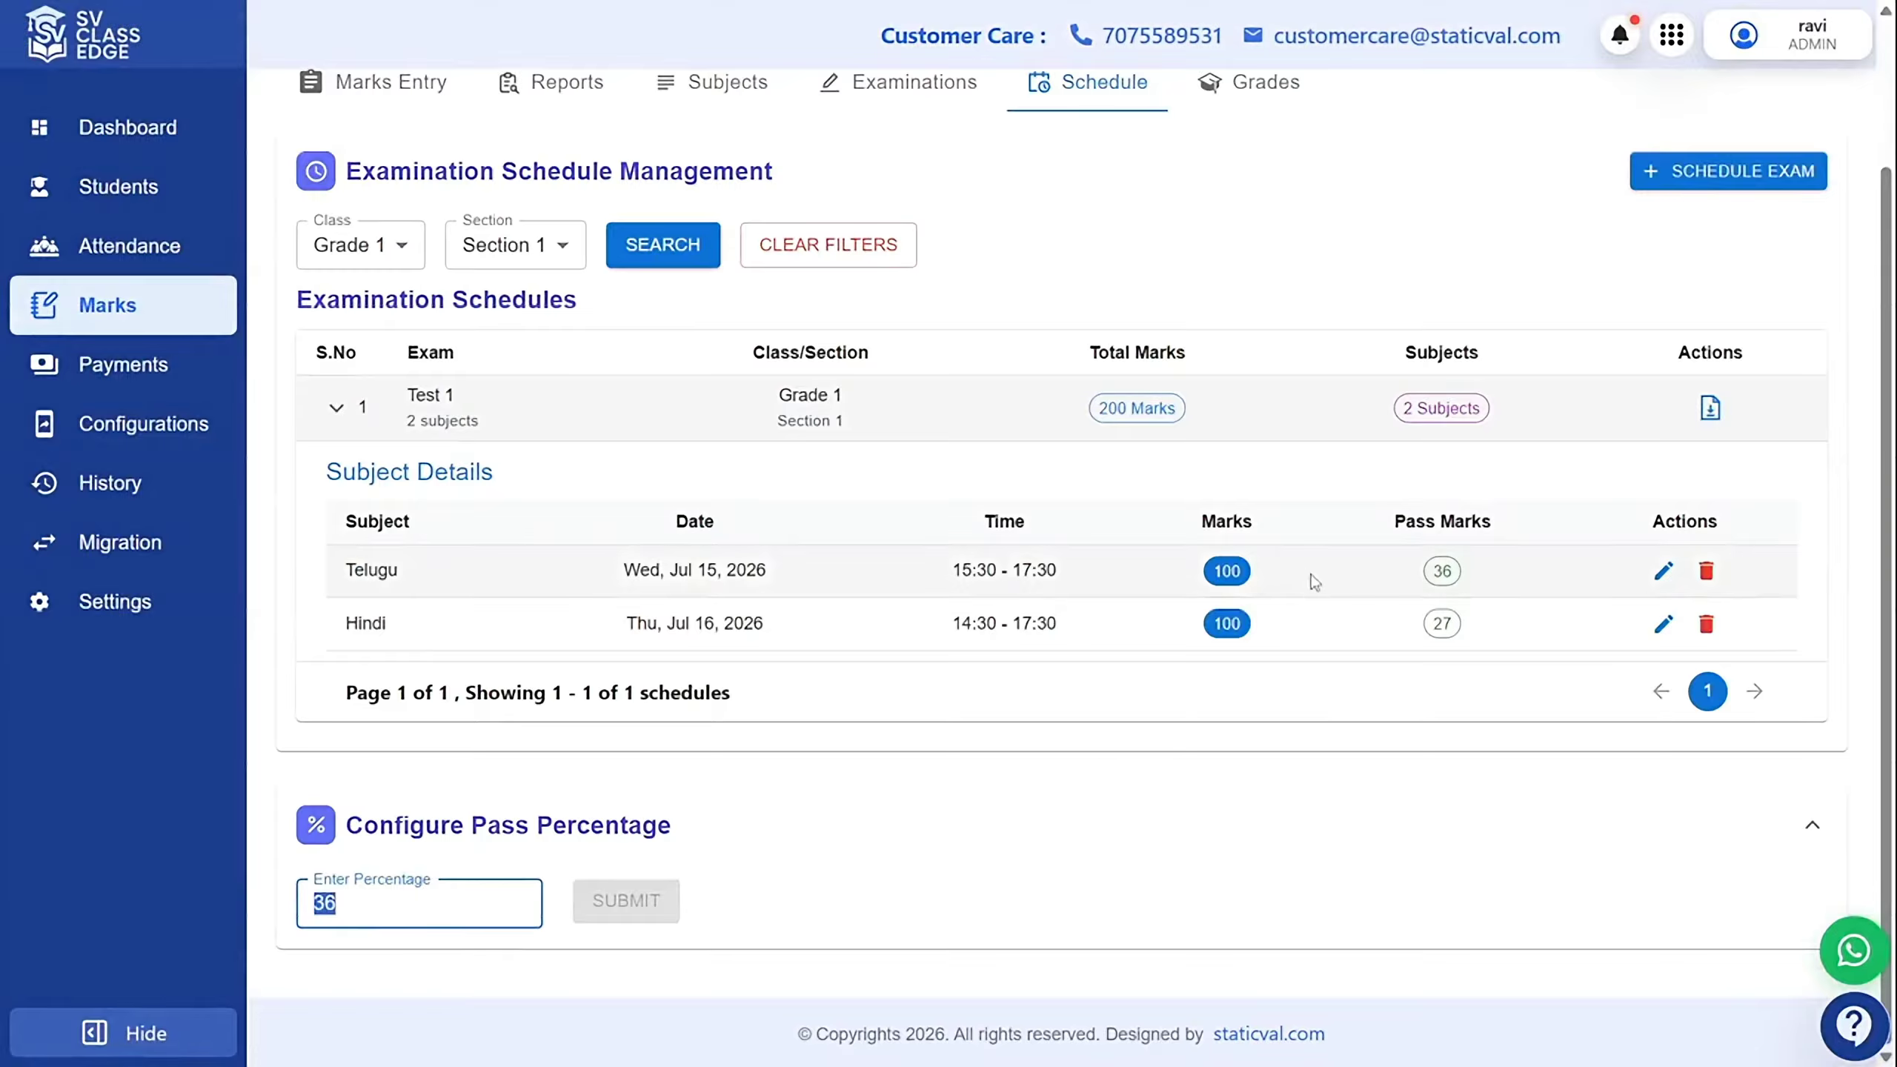
Review the grade configuration with the percentage range of each grade.
{"action": "scroll", "coordinate": [1050, 745], "scroll_direction": "up", "scroll_amount": 2}
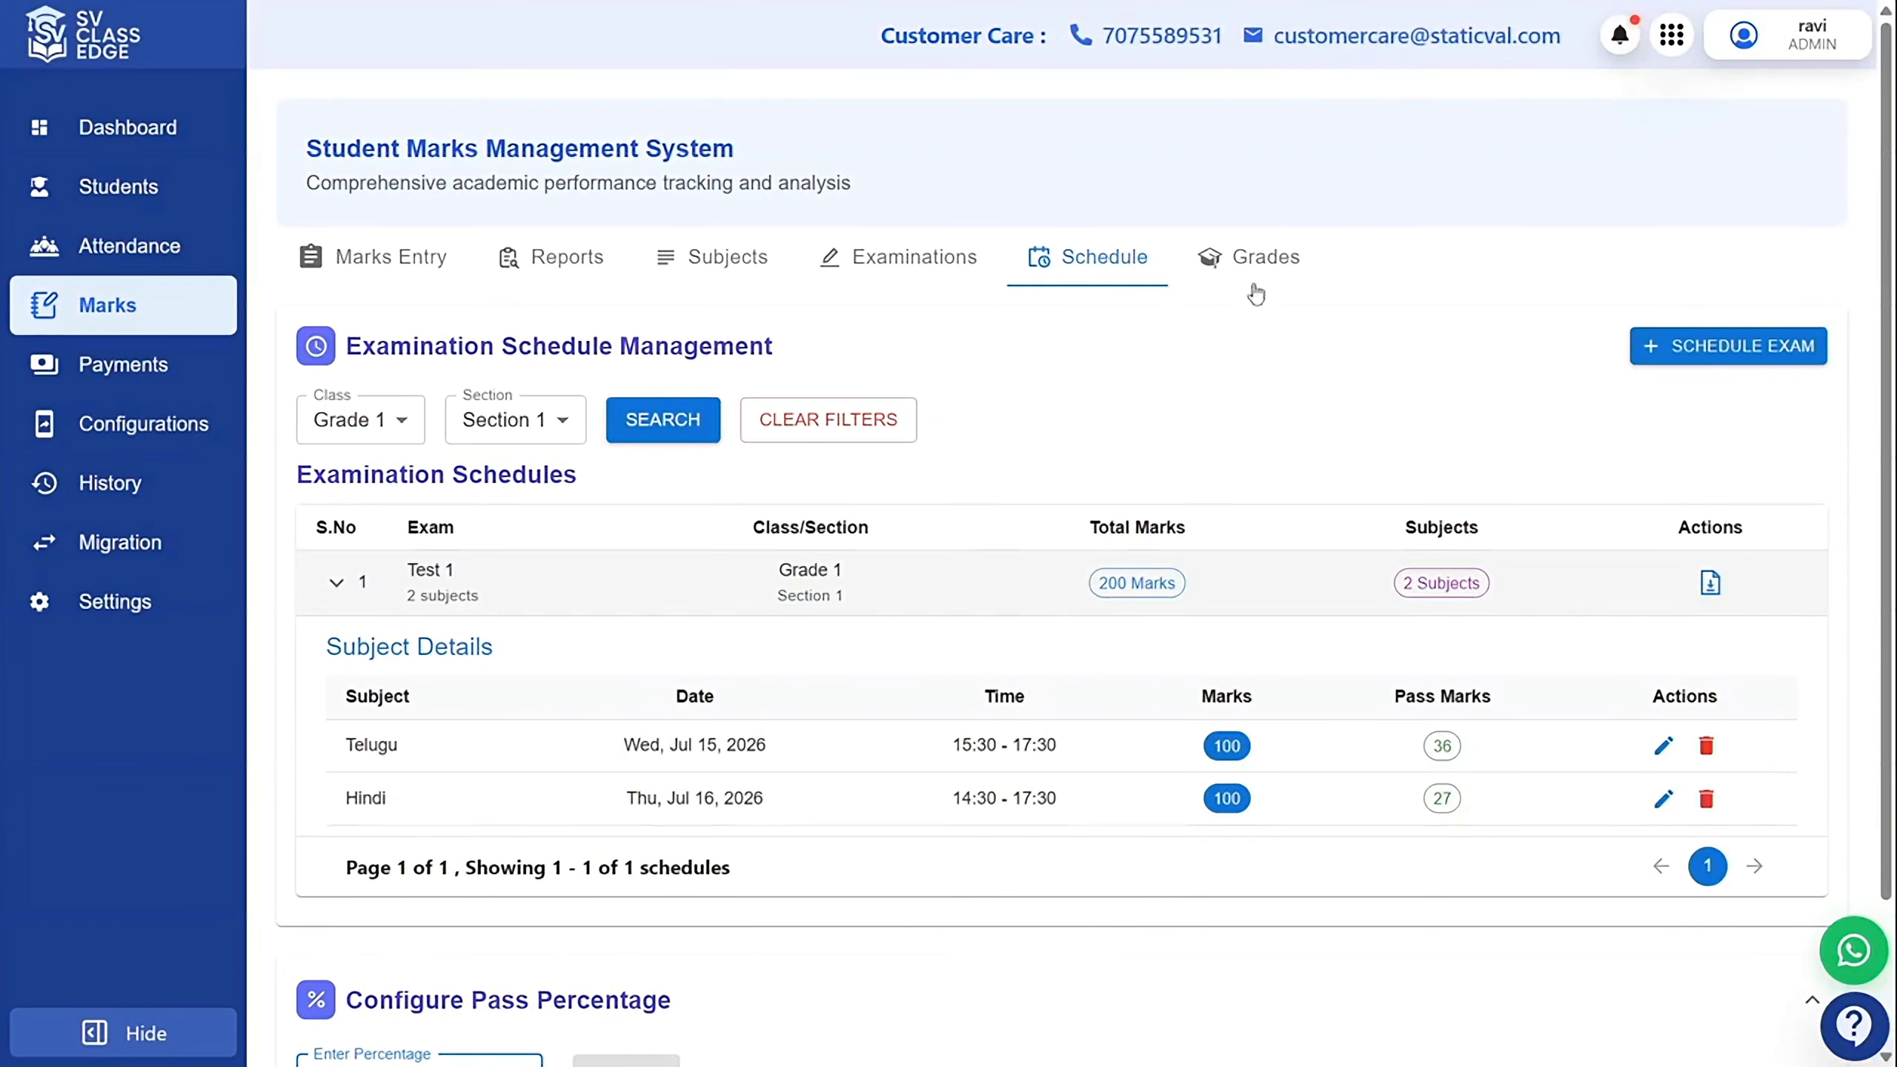
{"action": "left_click", "coordinate": [1264, 258]}
{"action": "scroll", "coordinate": [949, 474], "scroll_direction": "down", "scroll_amount": 1}
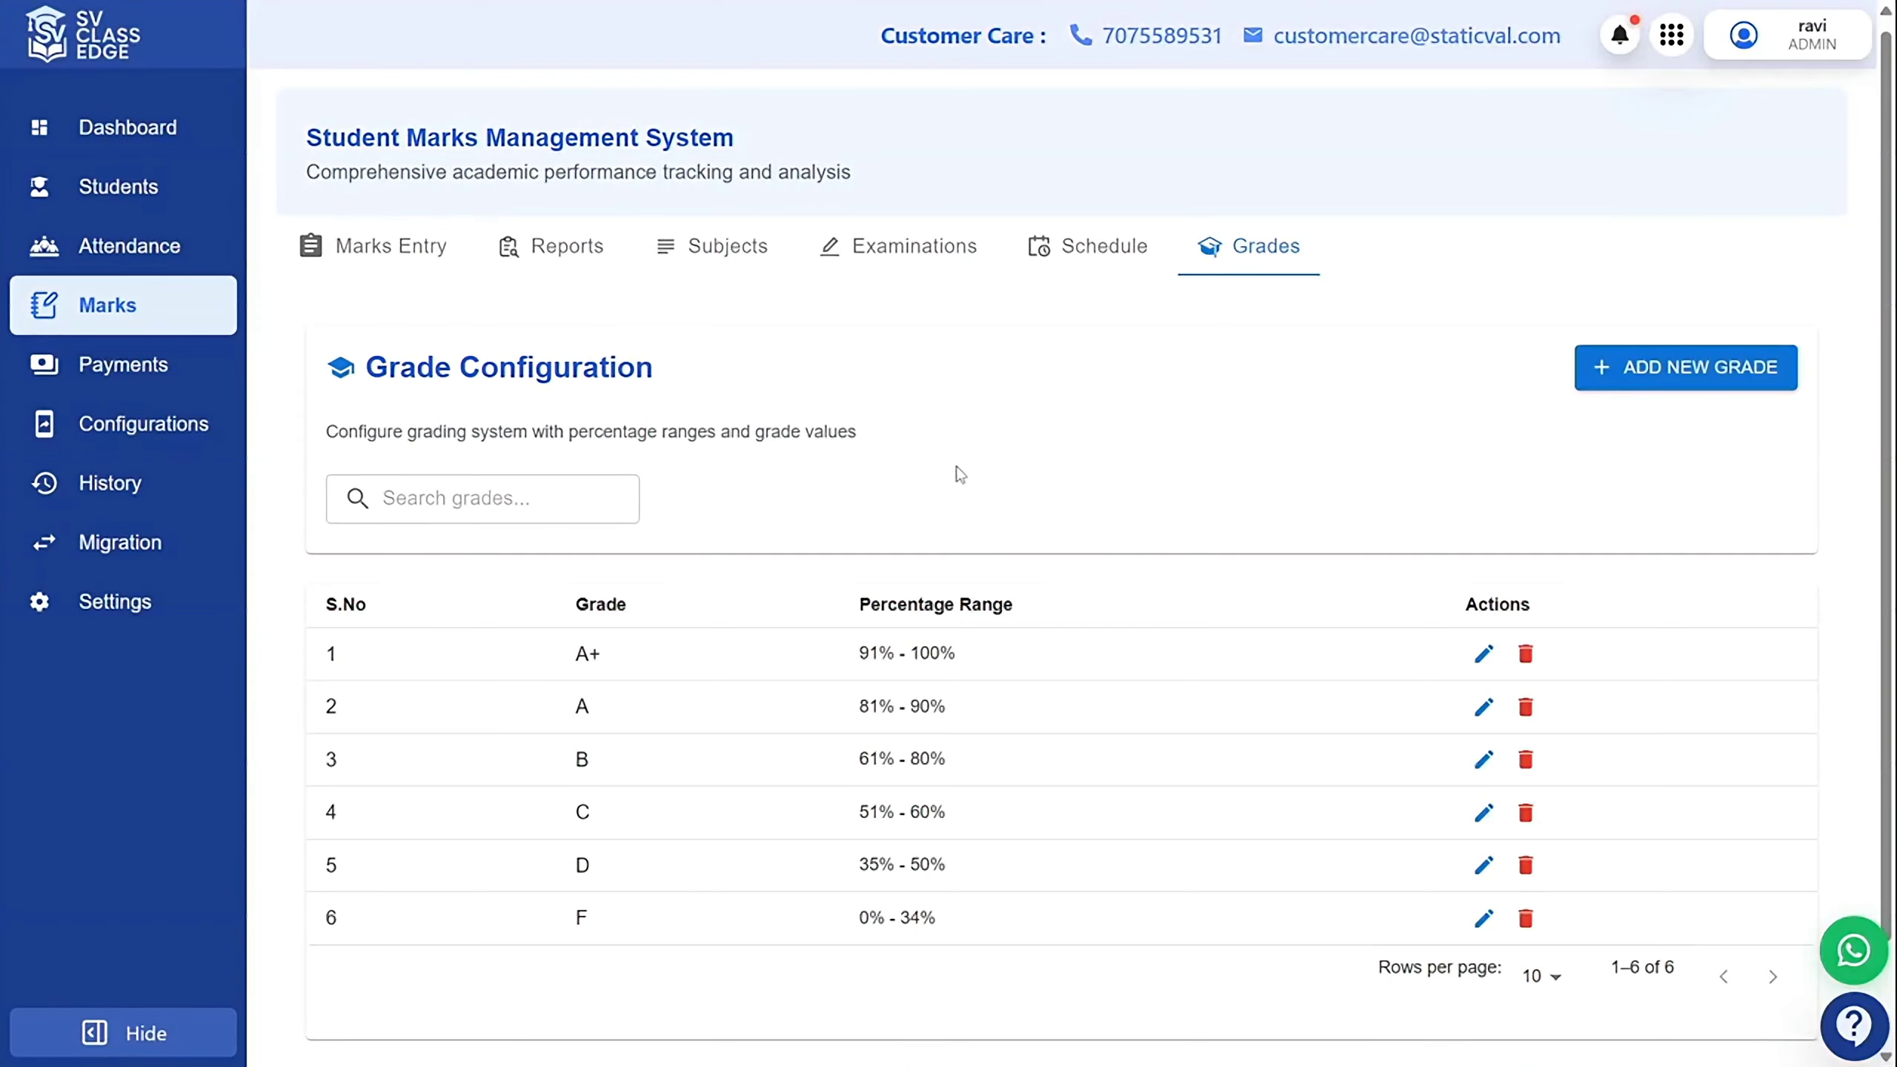
{"action": "scroll", "coordinate": [1334, 453], "scroll_direction": "down", "scroll_amount": 2}
{"action": "scroll", "coordinate": [1334, 453], "scroll_direction": "up", "scroll_amount": 3}
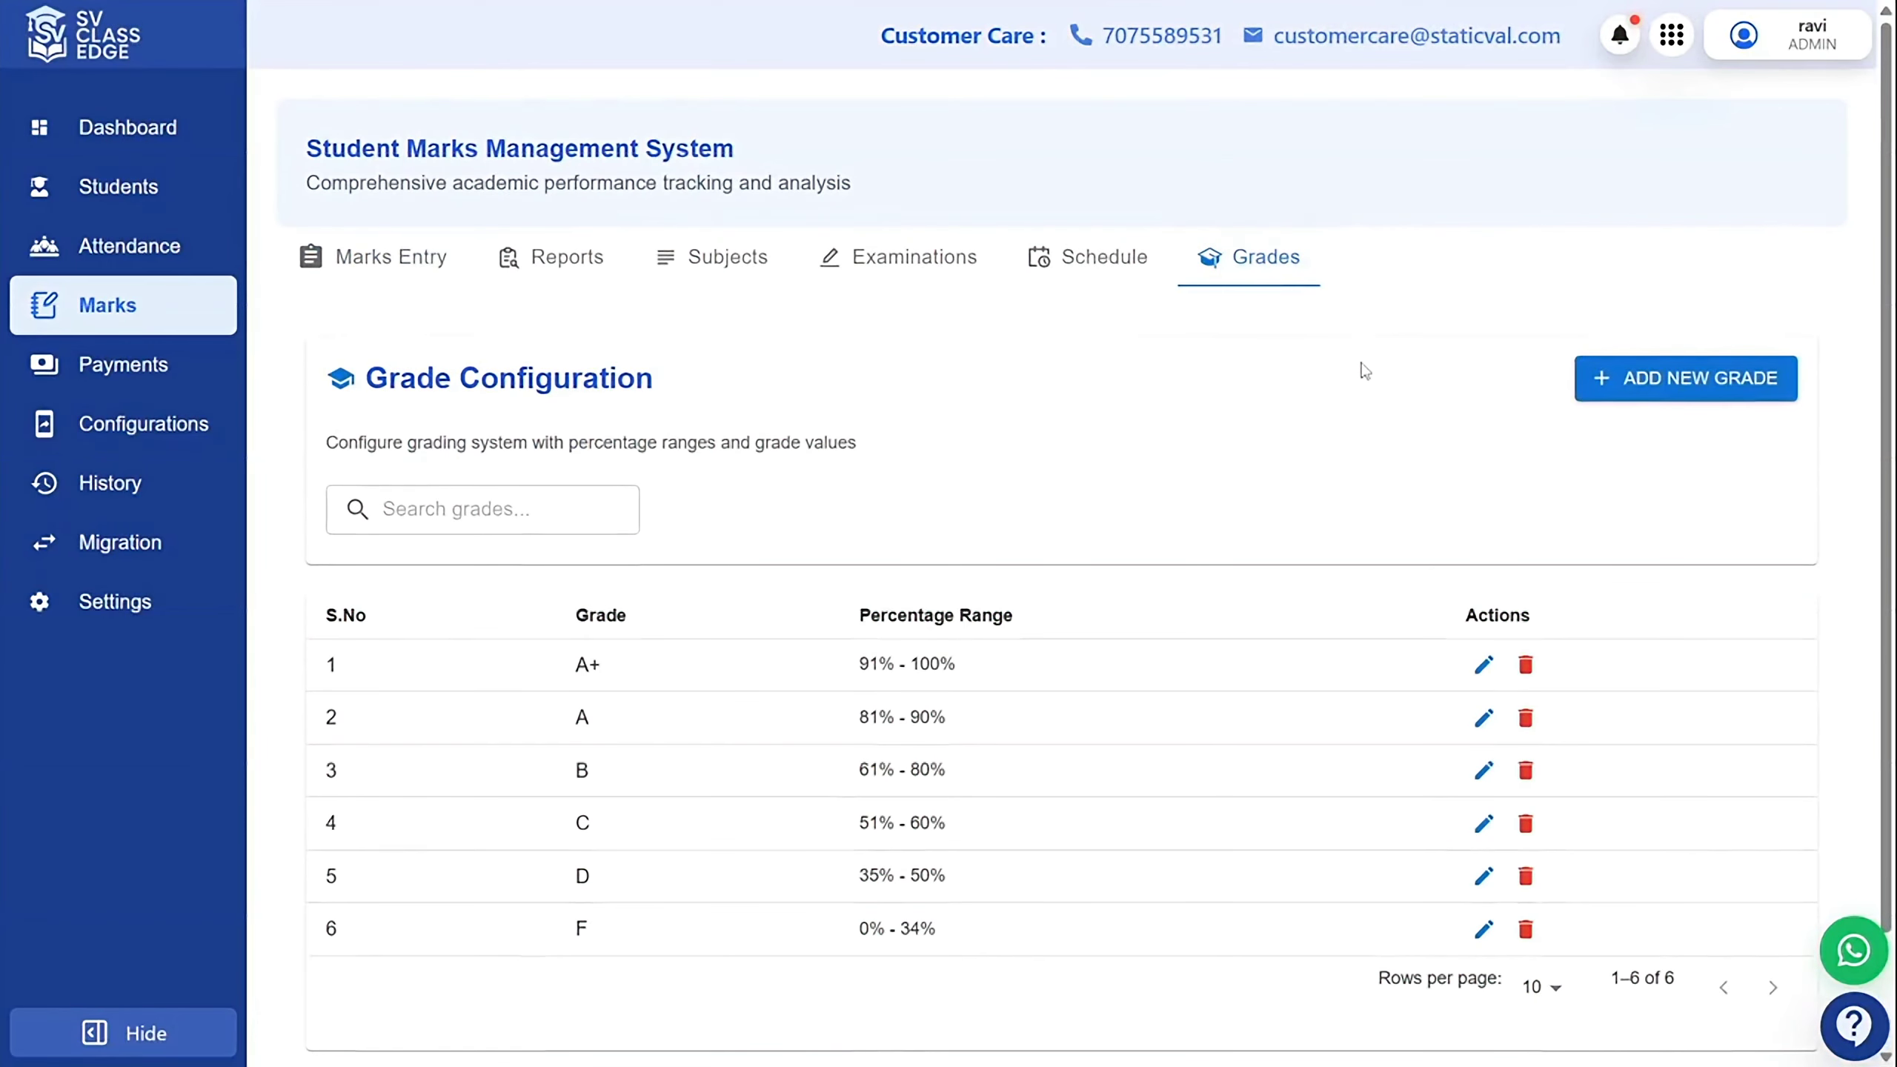
Look again through the marks entry, reports, subjects, examination types, schedules and grades pages, ending on marks entry.
{"action": "left_click", "coordinate": [373, 262]}
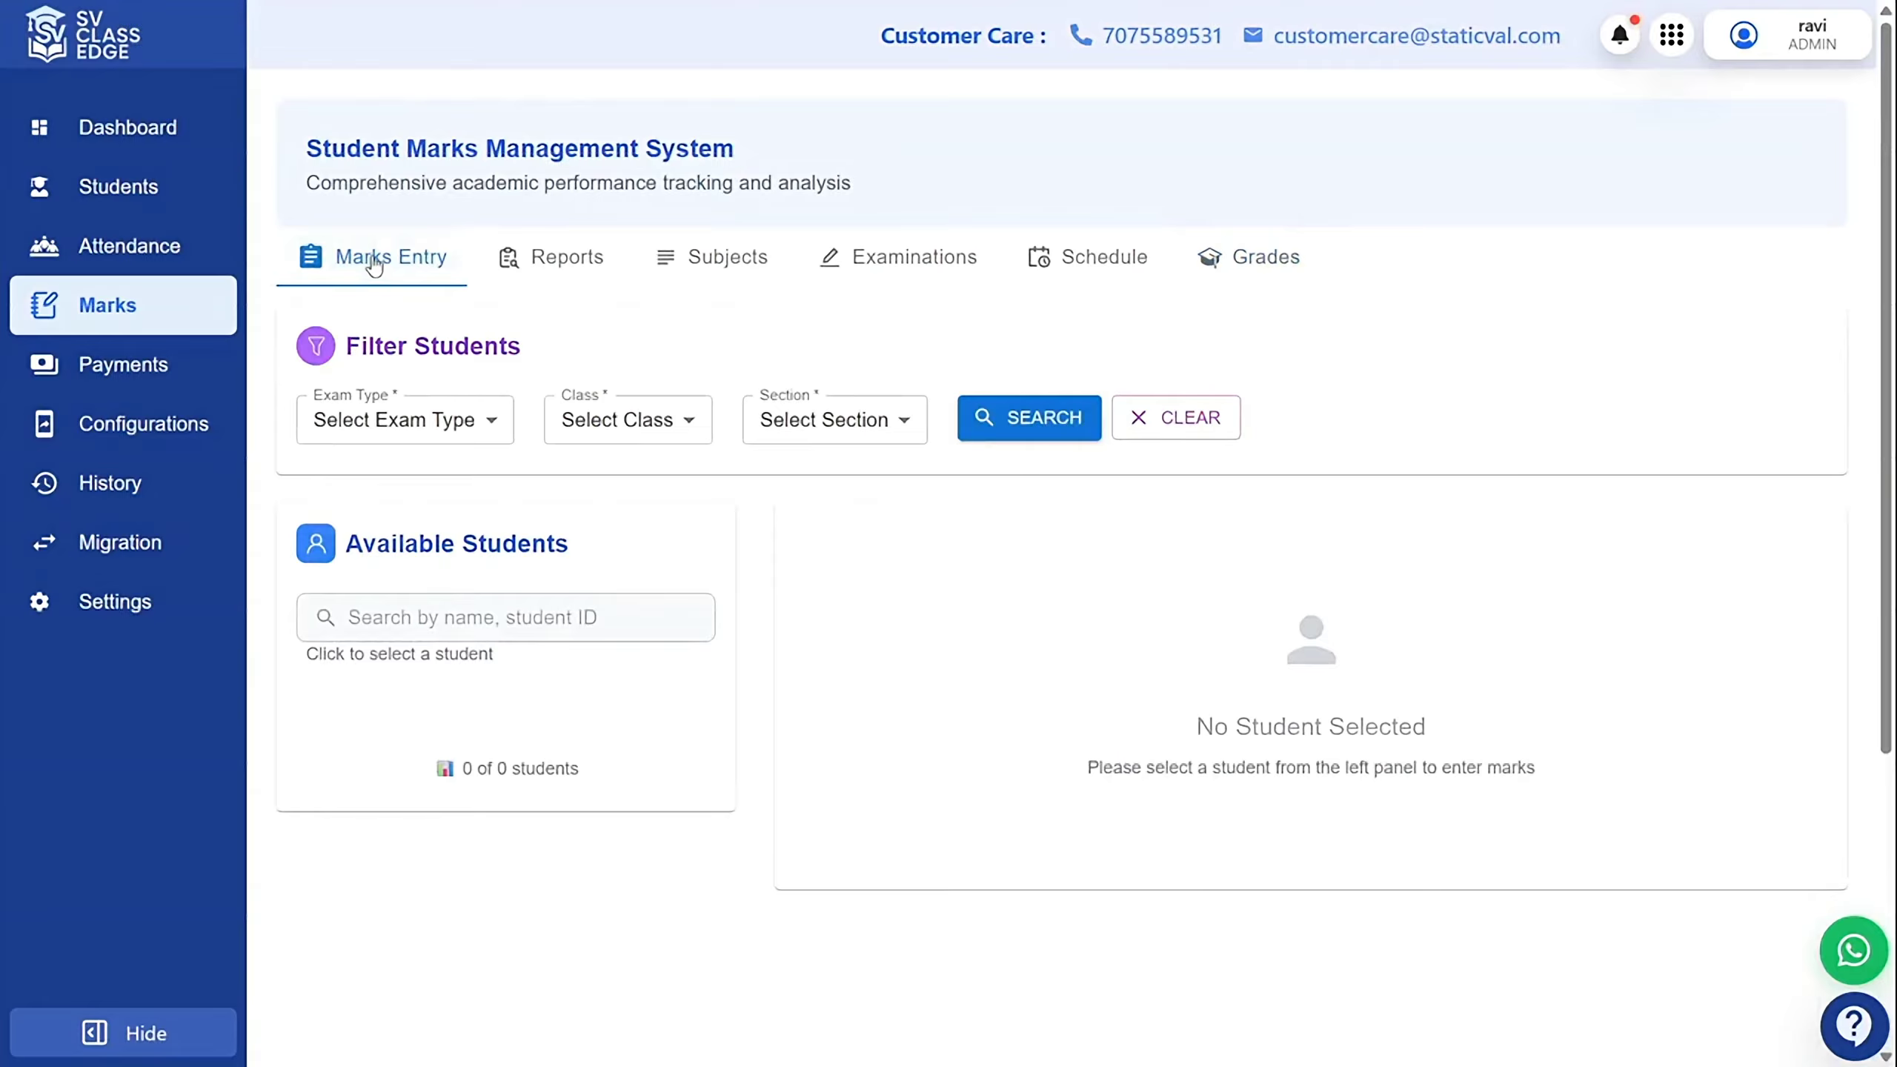
{"action": "left_click", "coordinate": [566, 266]}
{"action": "left_click", "coordinate": [745, 265]}
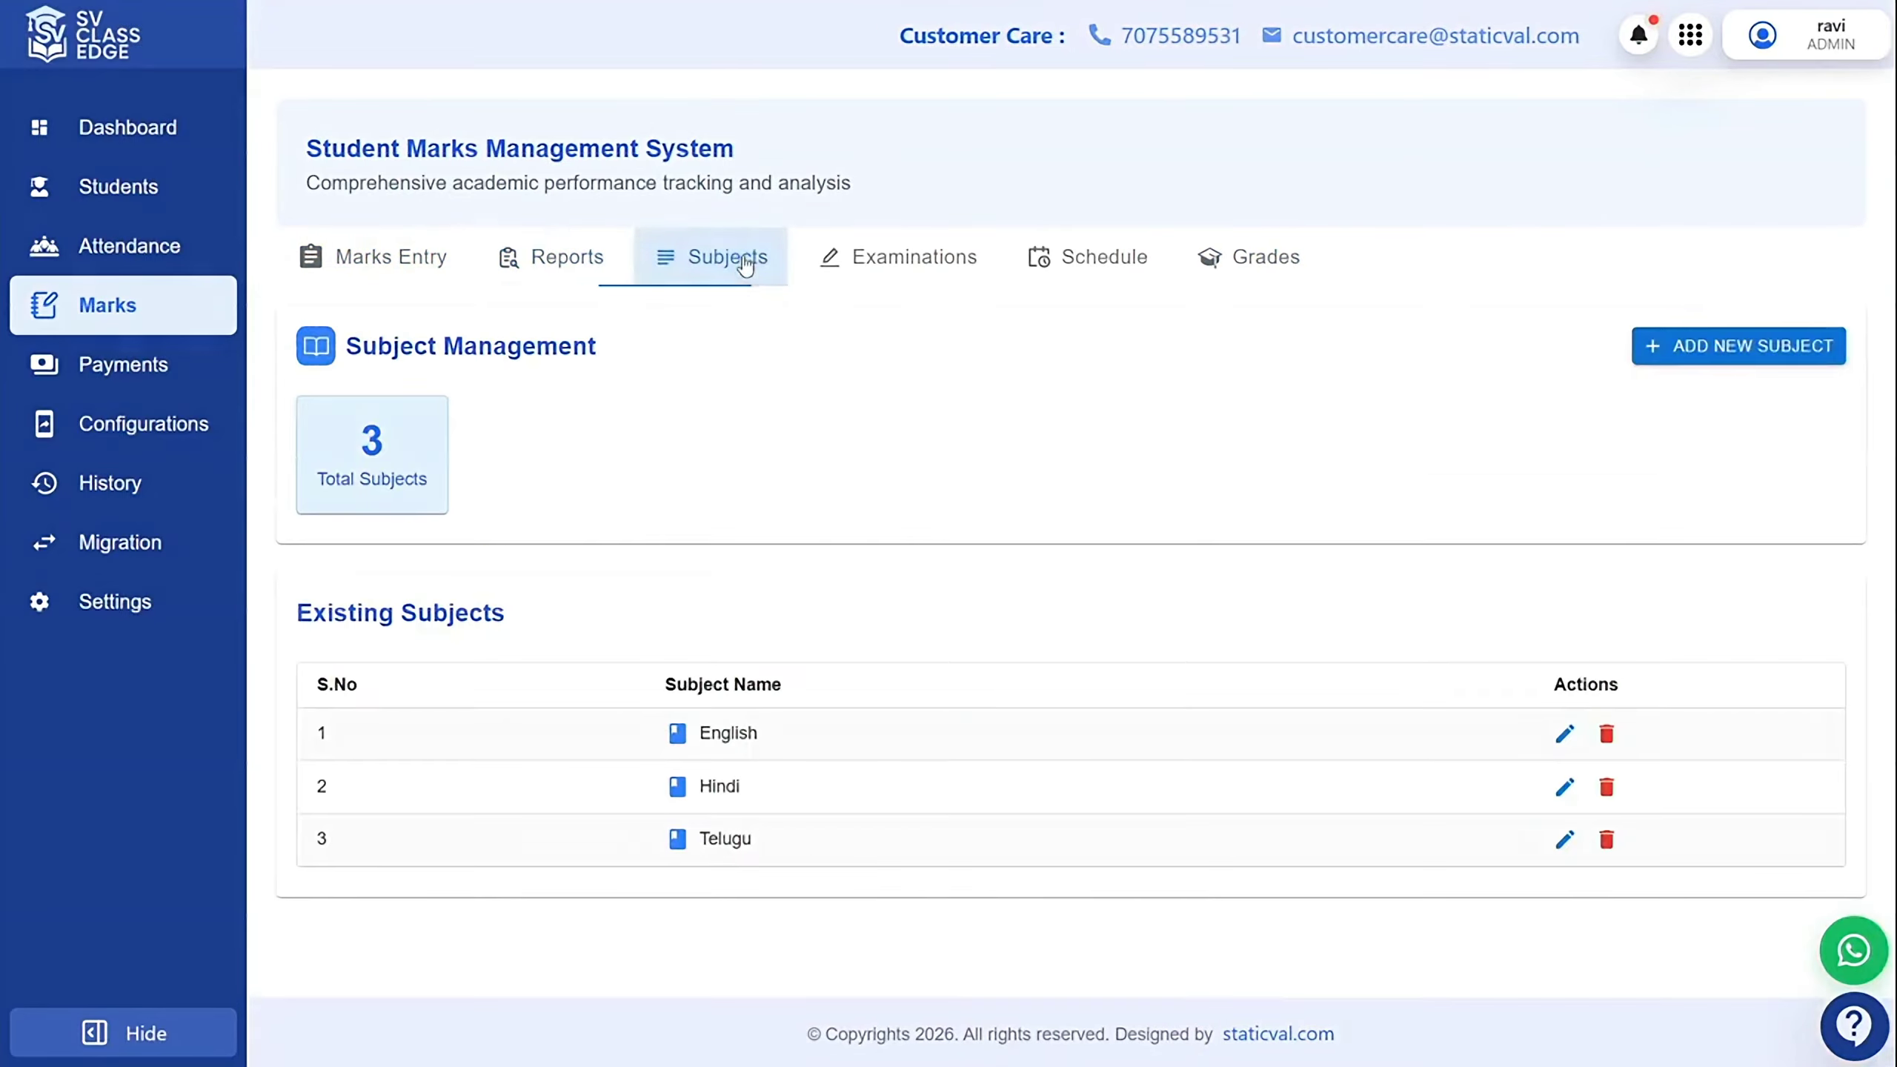
{"action": "left_click", "coordinate": [906, 262]}
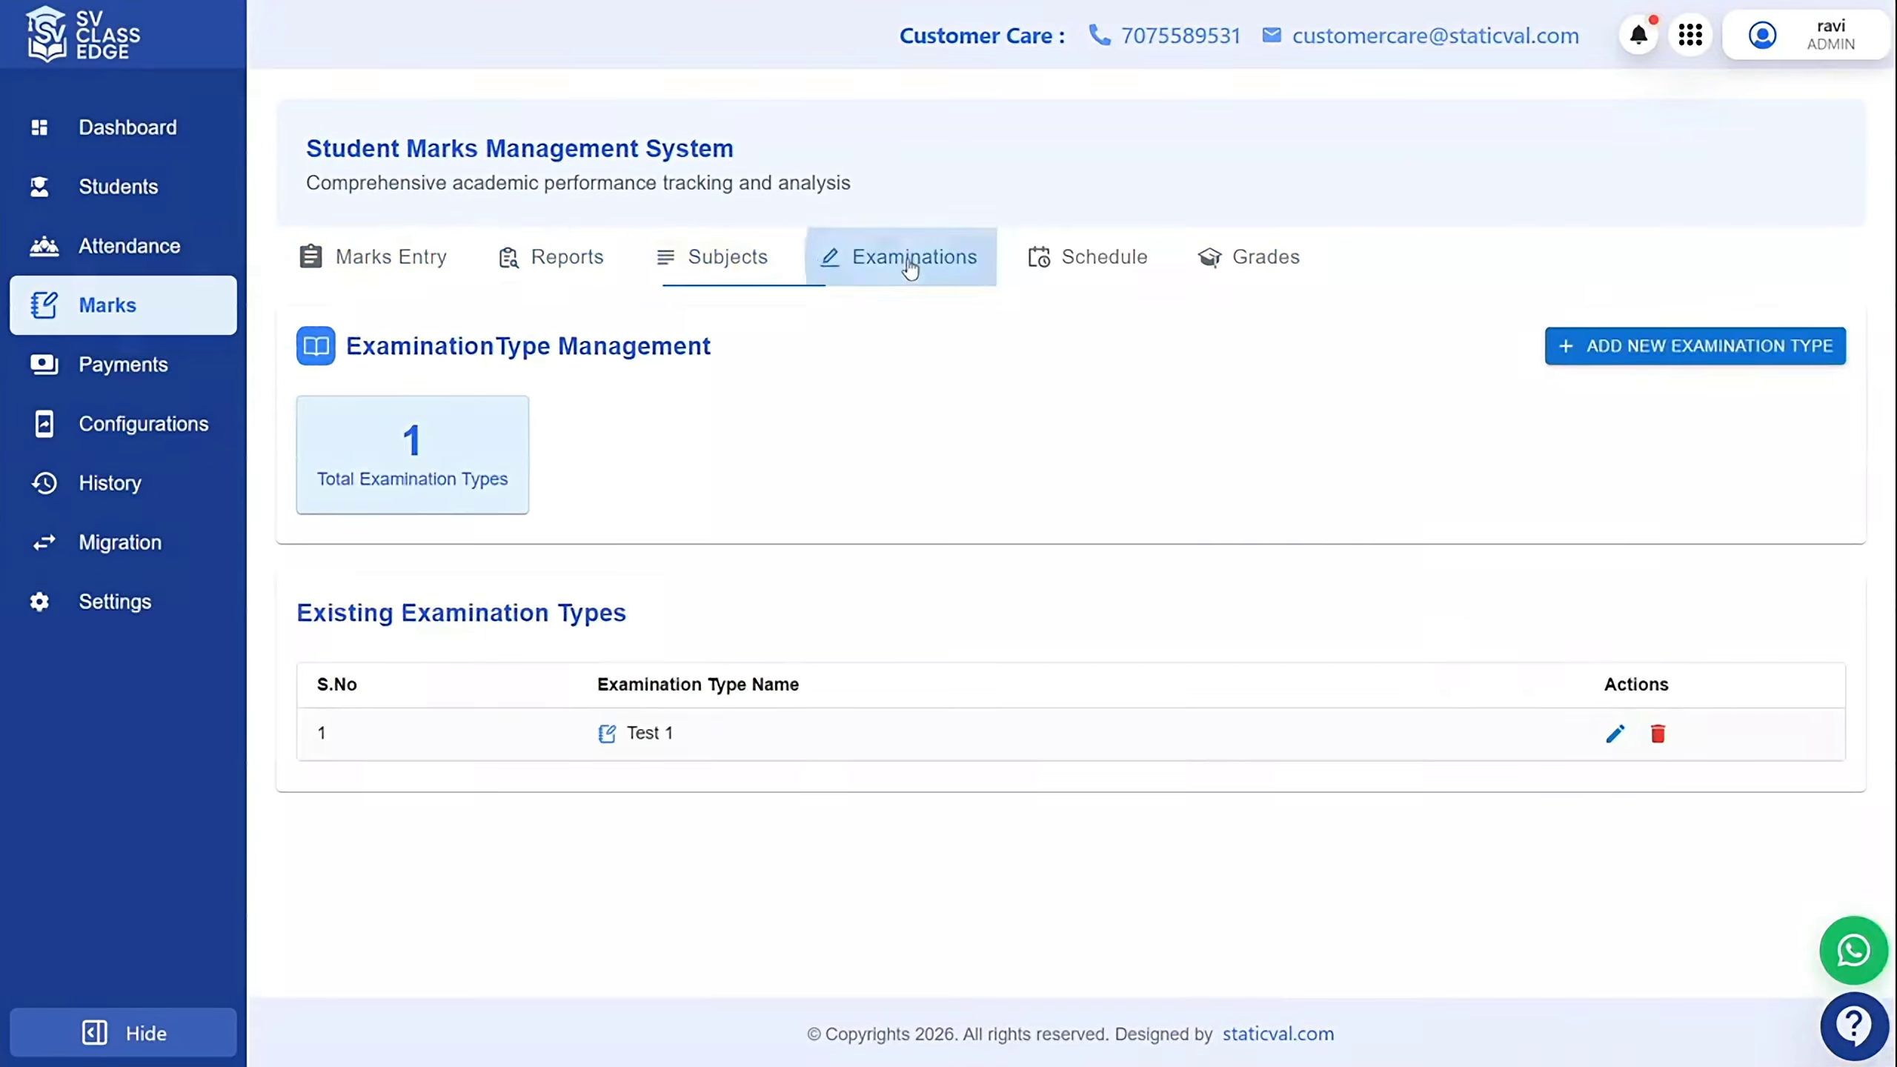
{"action": "left_click", "coordinate": [1103, 263]}
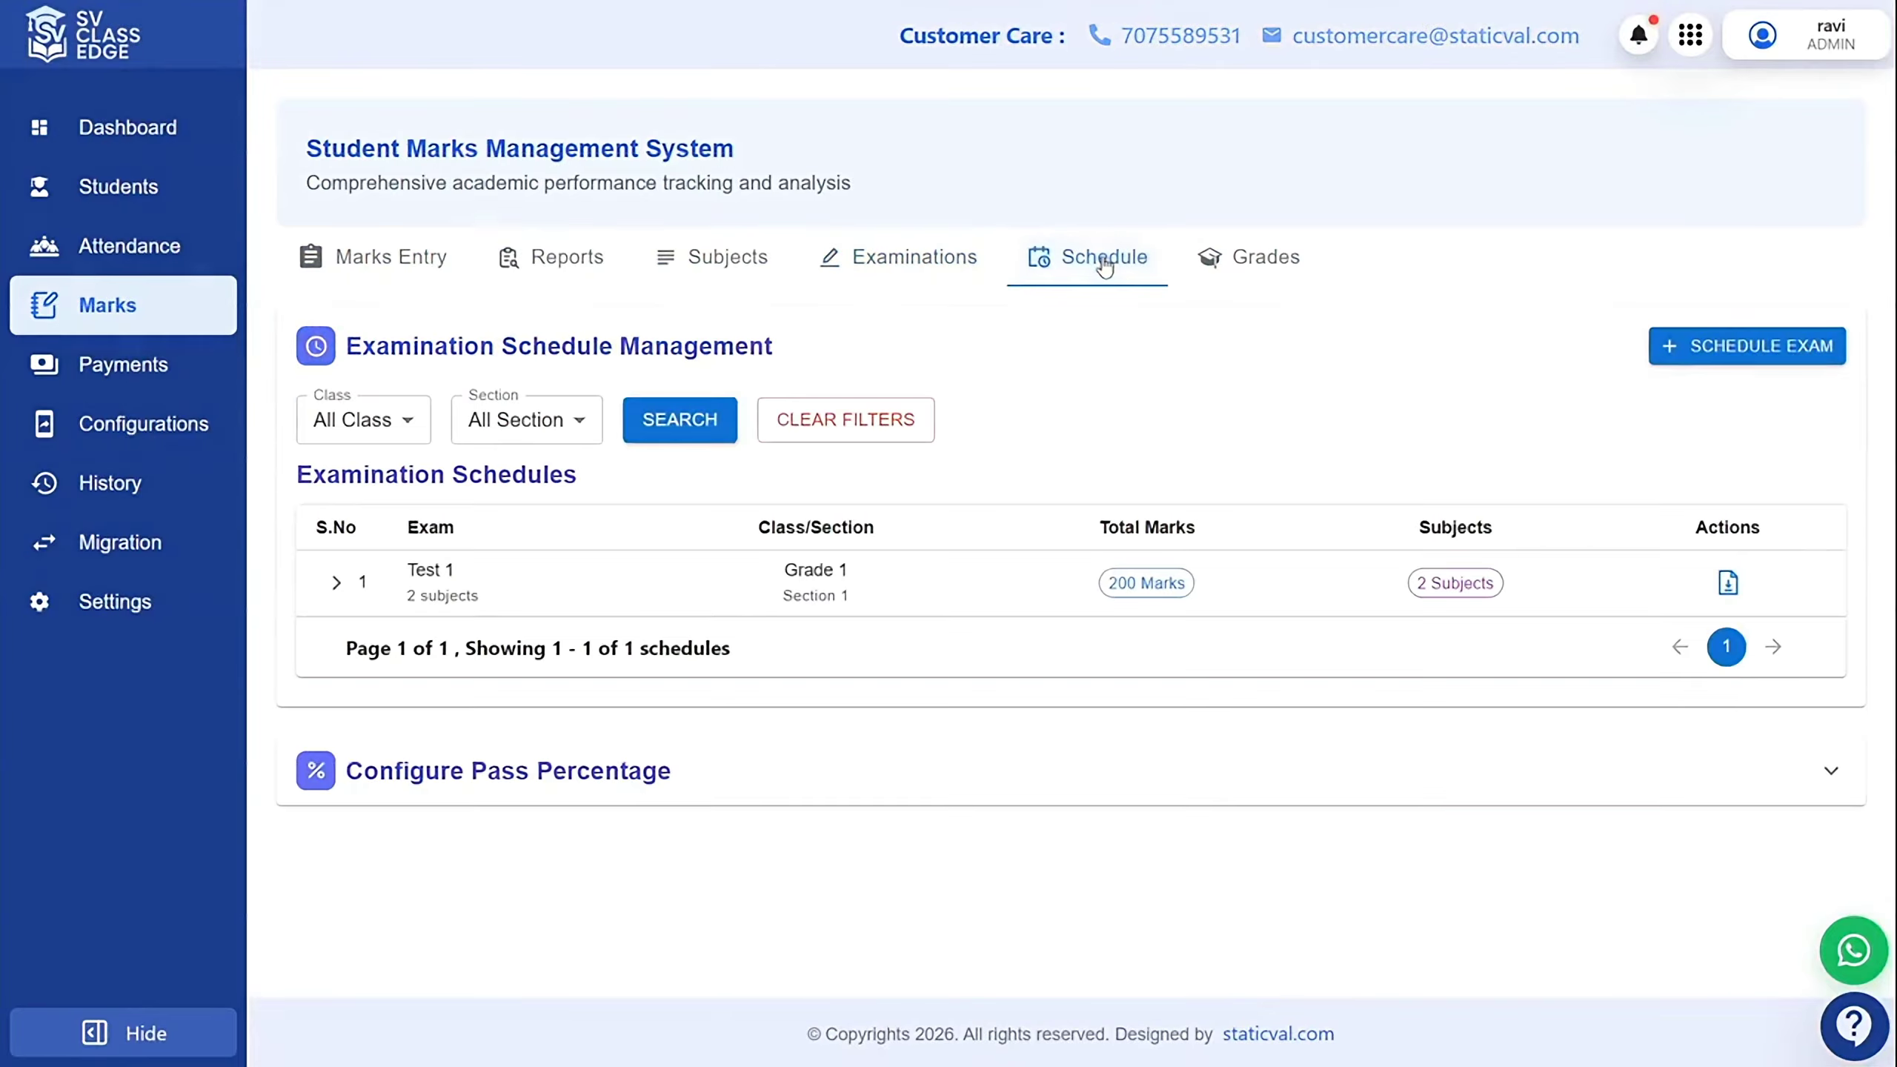
{"action": "left_click", "coordinate": [1225, 260]}
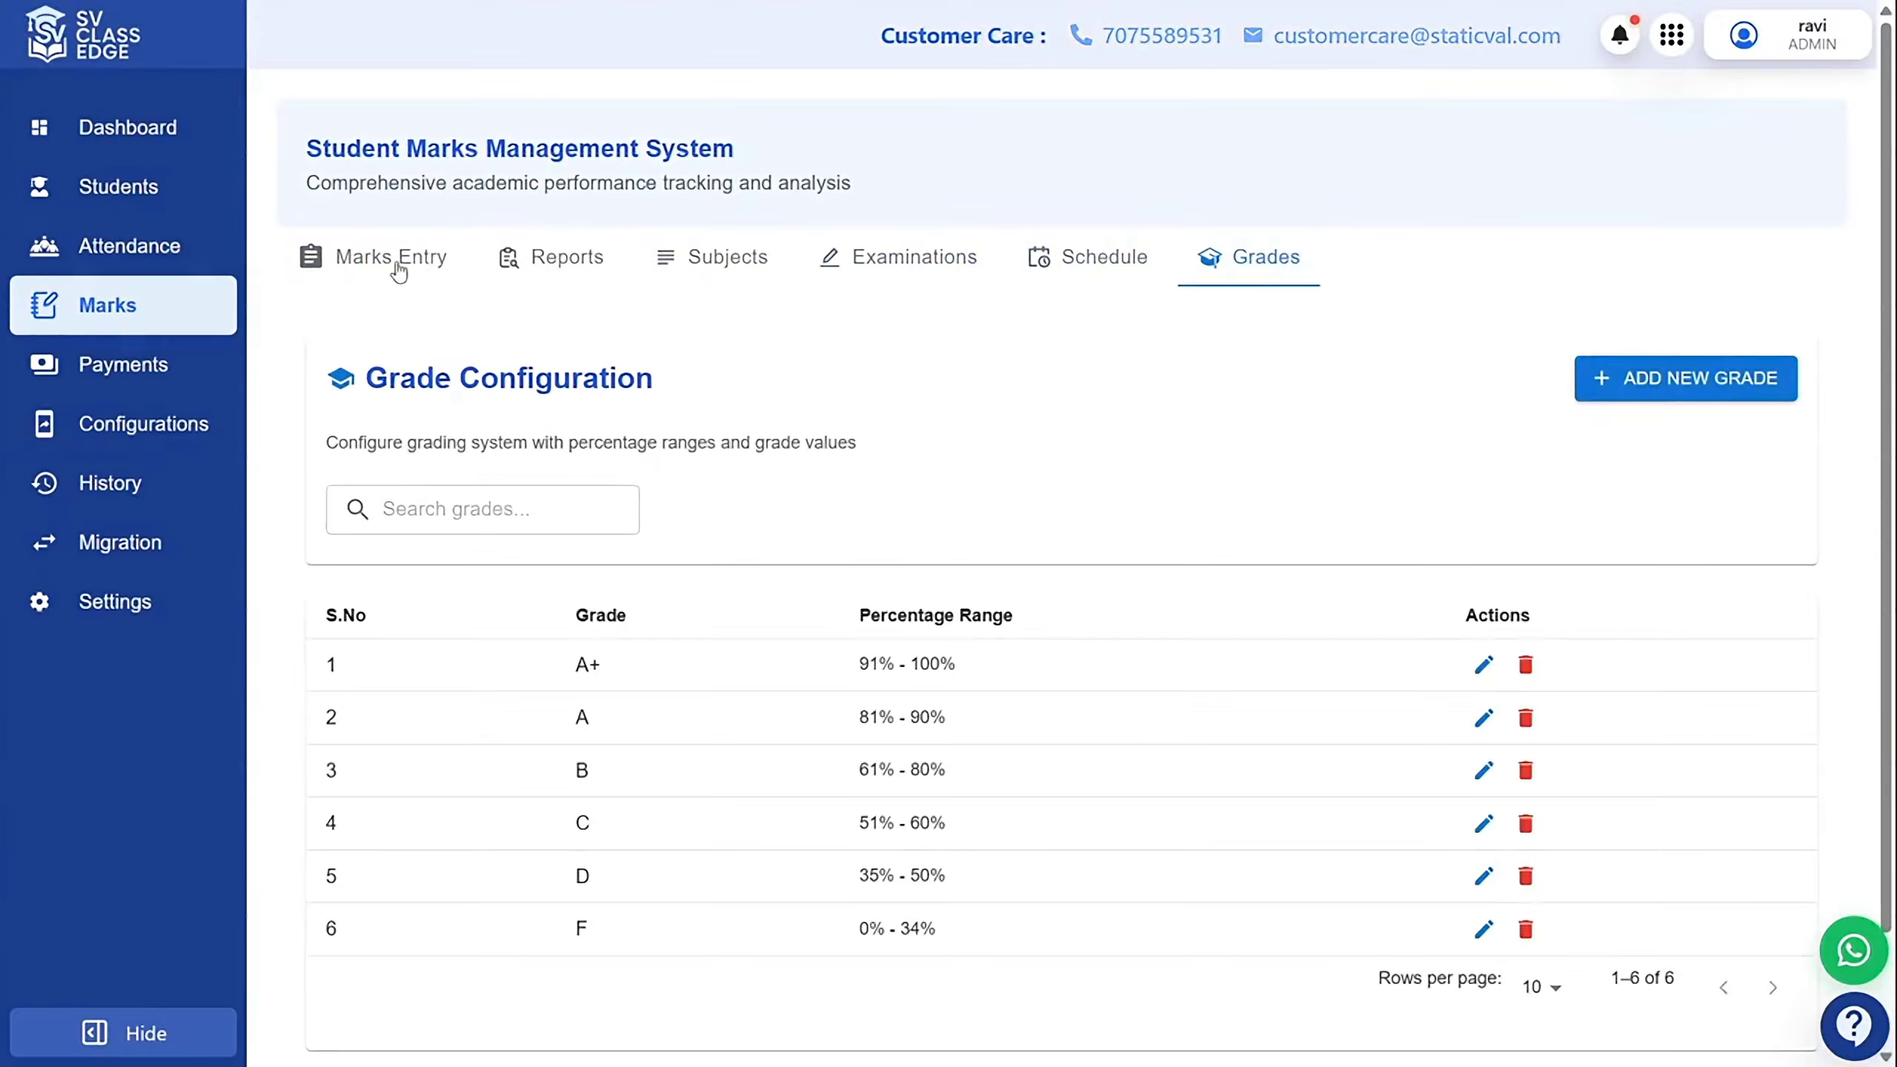
{"action": "left_click", "coordinate": [392, 262]}
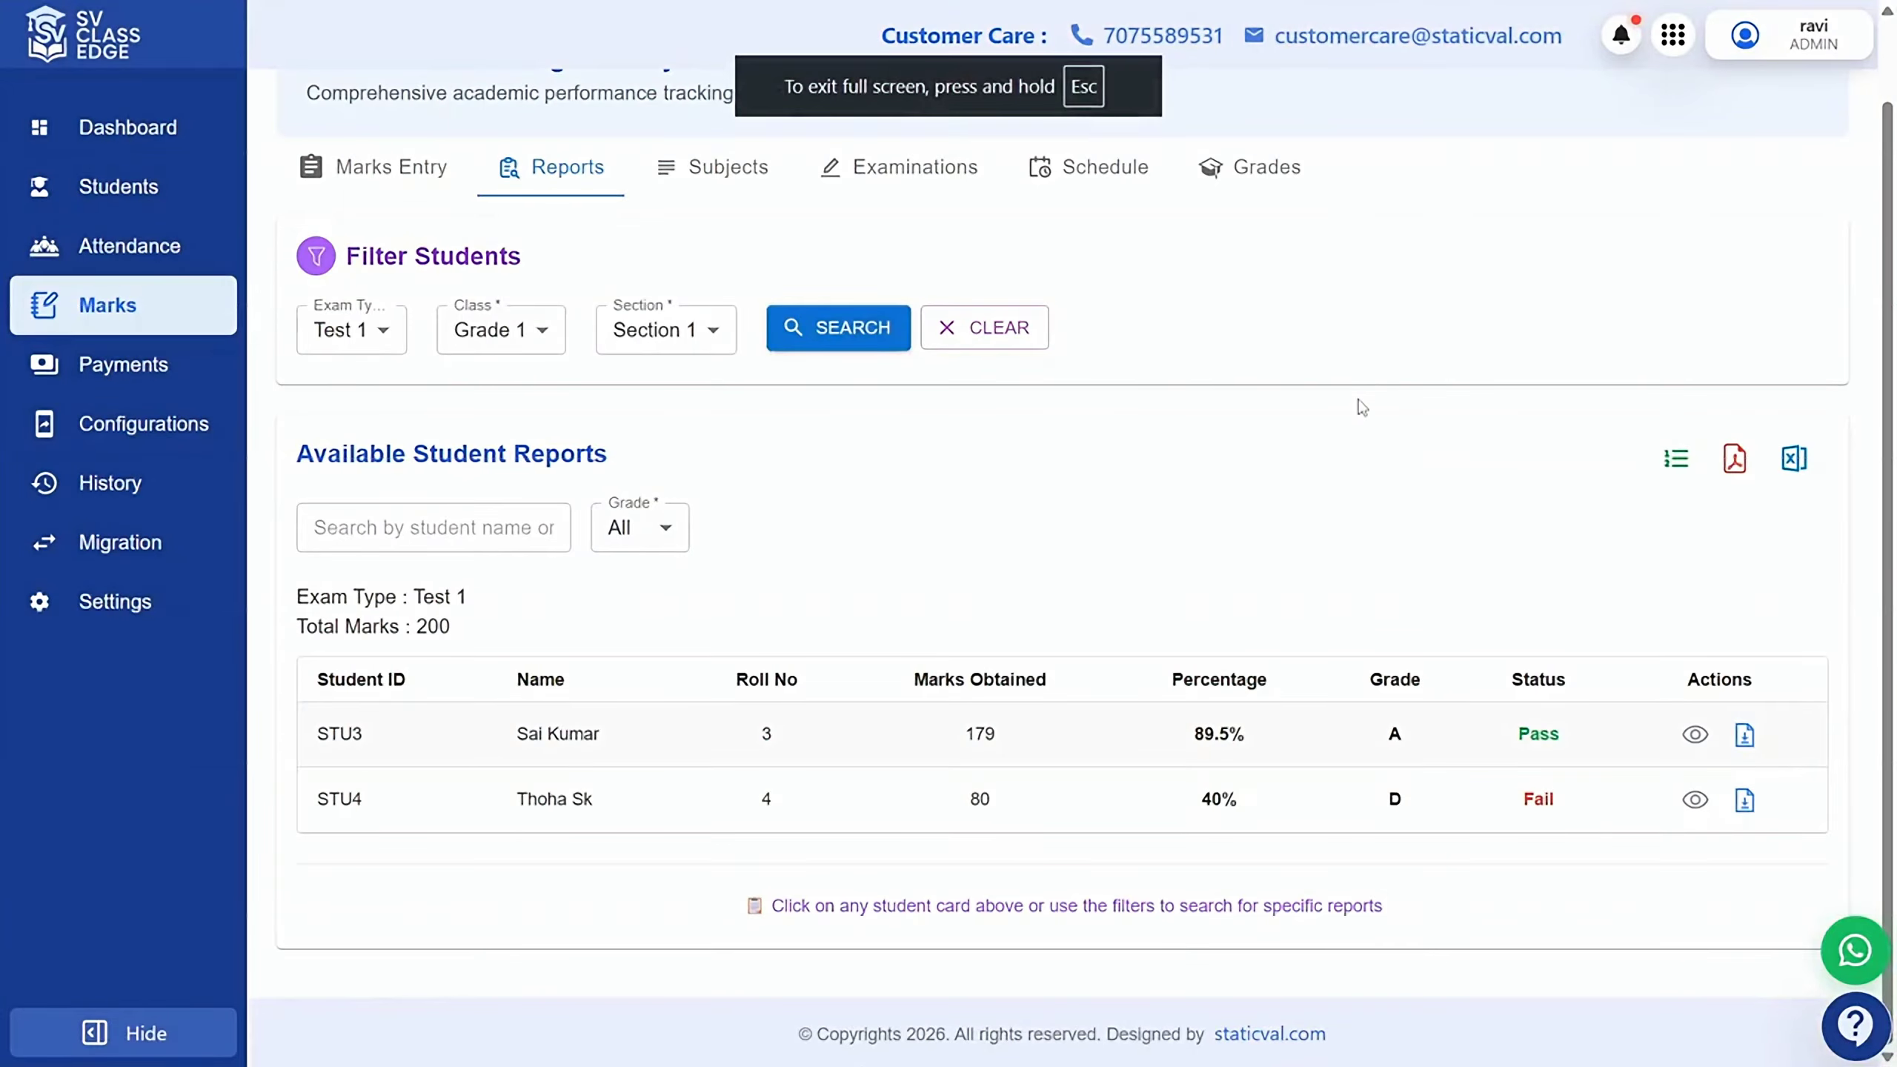
Download the Test 1 reports for Grade 1 Section 1 as PDF, and the rank-wise PDF of all students.
{"action": "left_click", "coordinate": [1729, 467]}
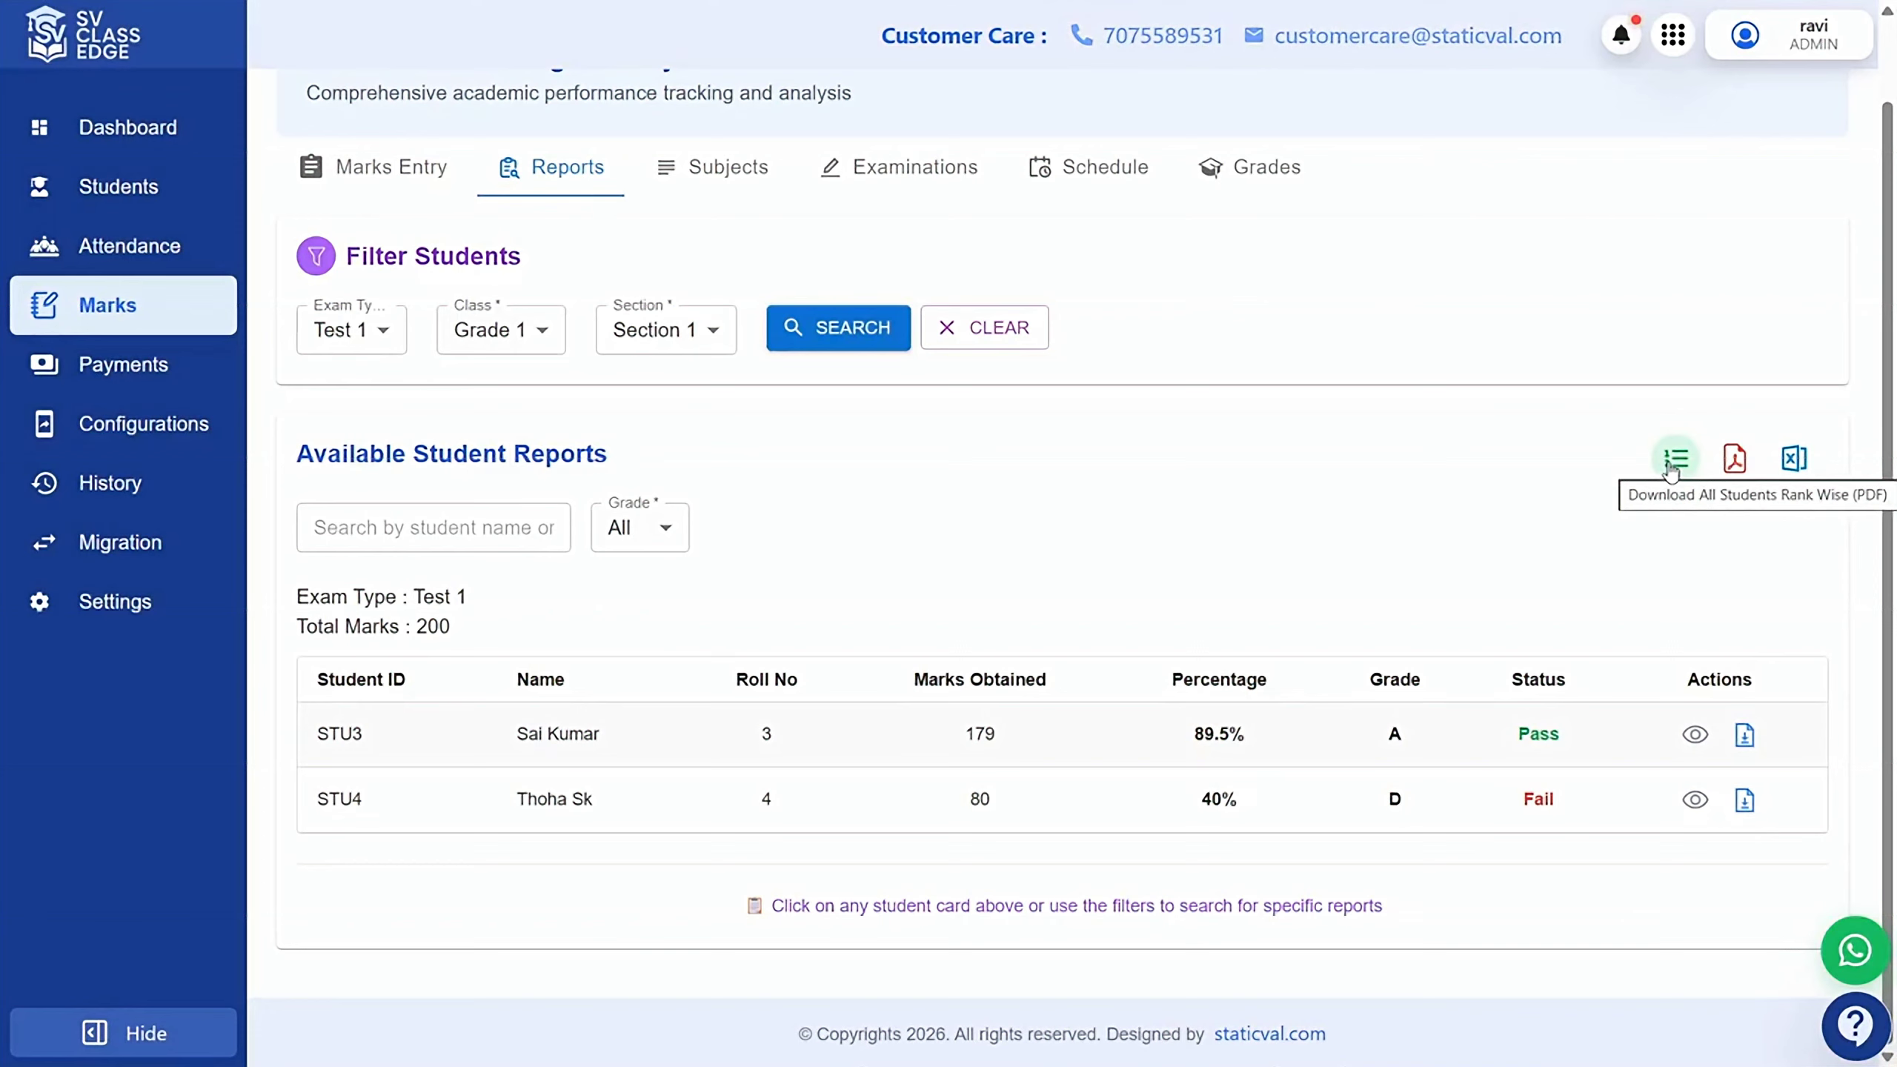
{"action": "left_click", "coordinate": [1673, 460]}
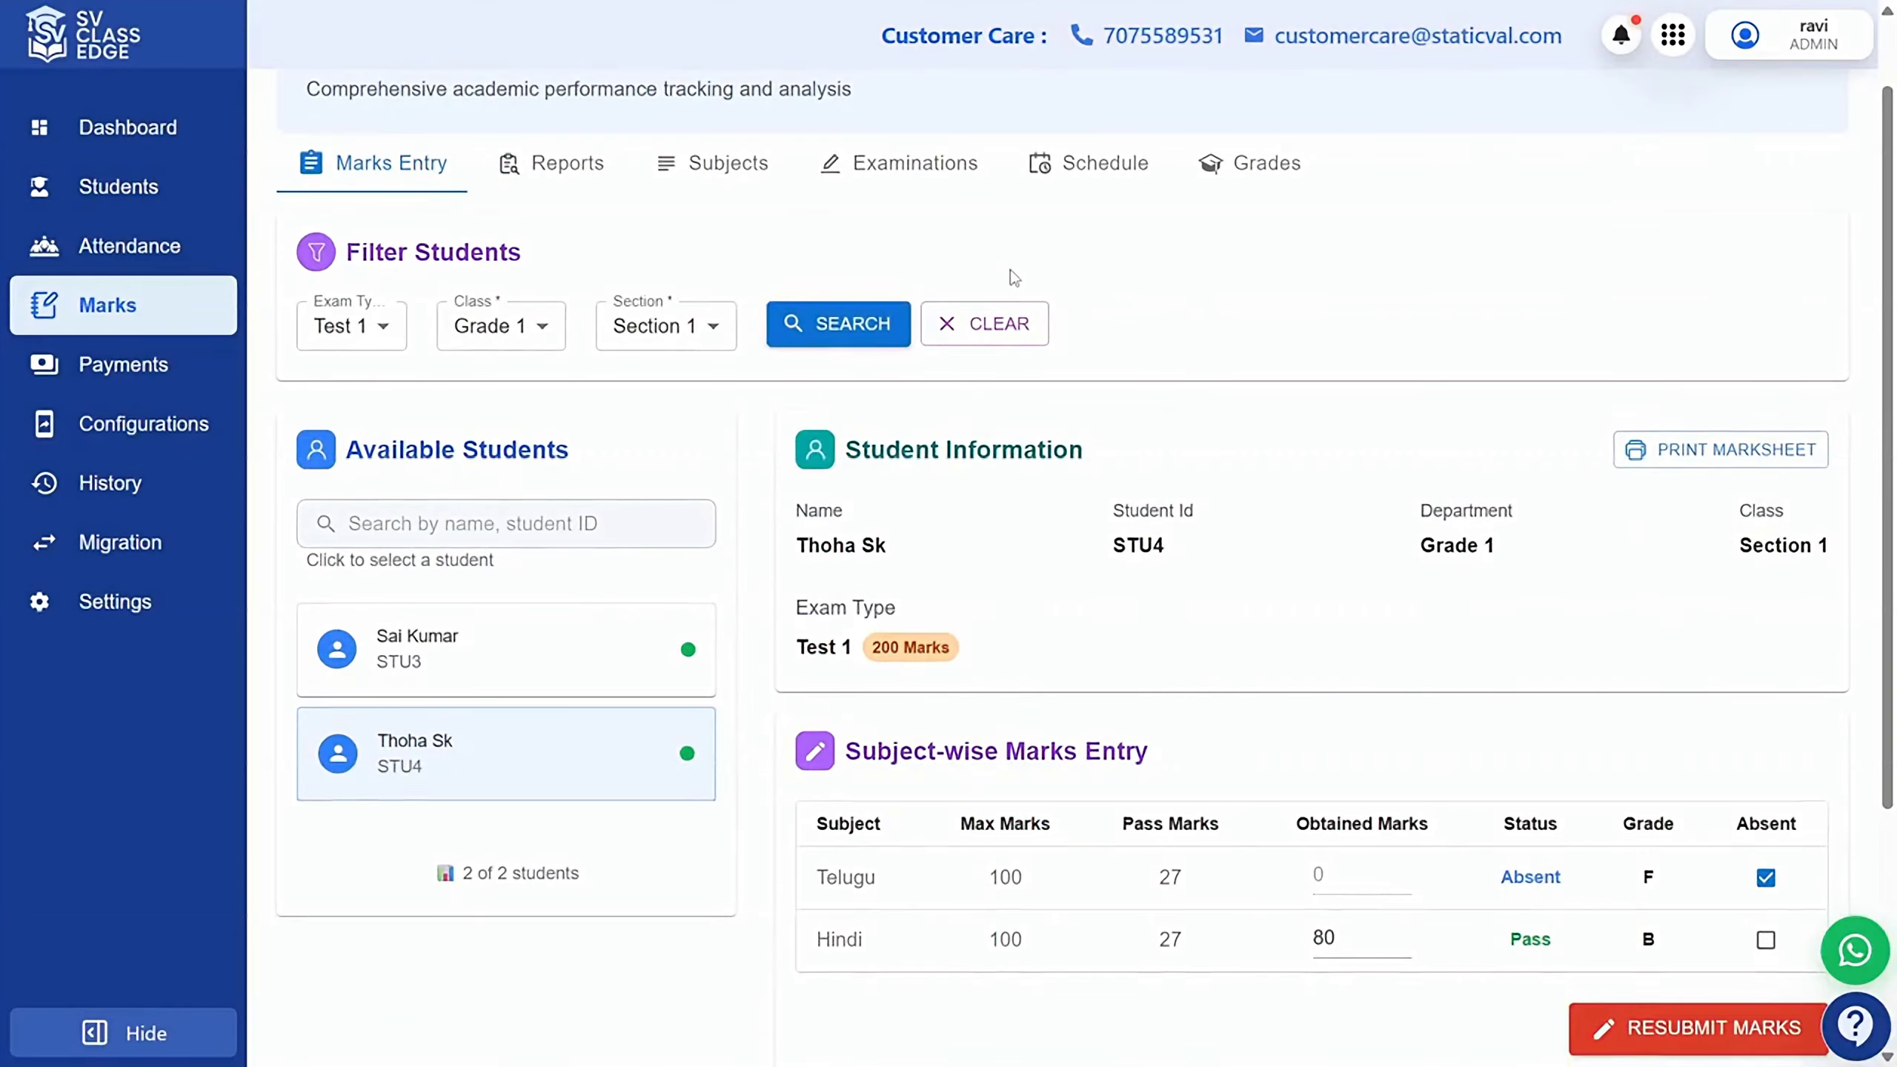
Open the student reports and set the exam type filter to Test 1.
{"action": "left_click", "coordinate": [562, 166]}
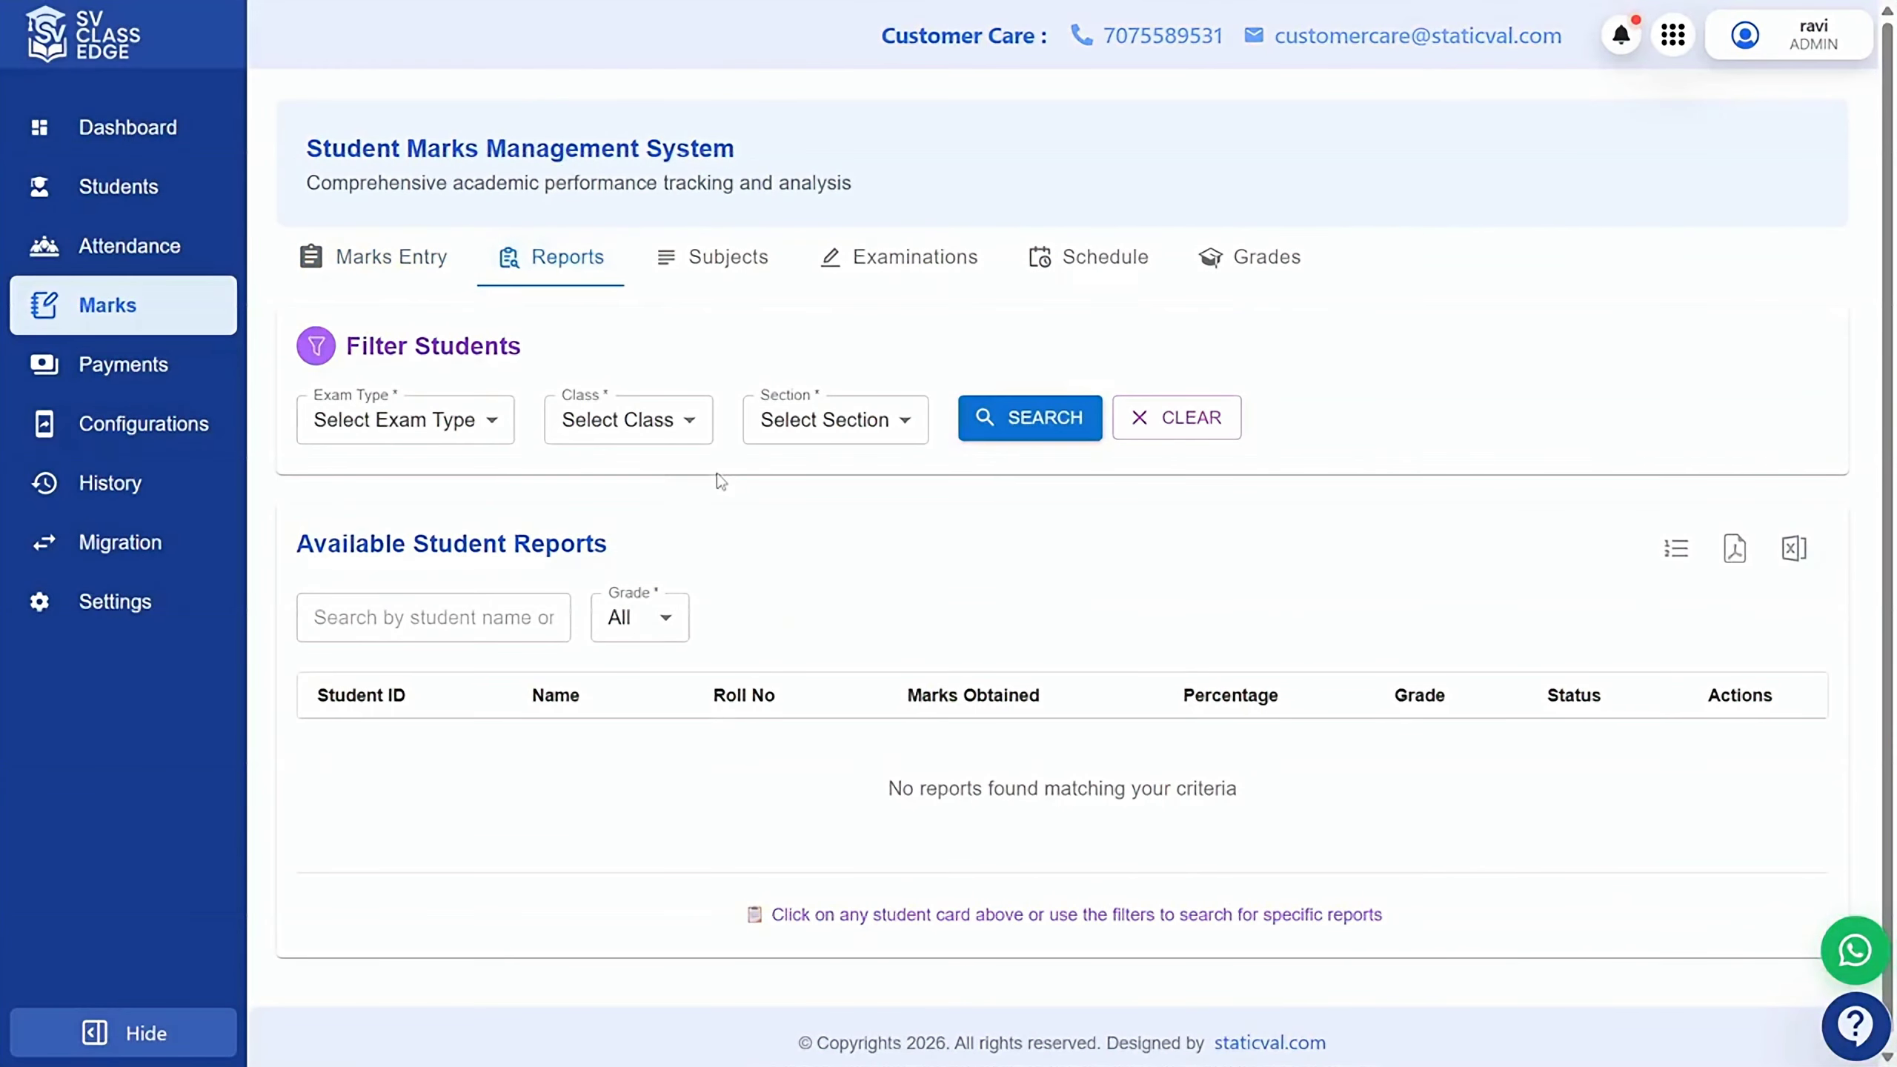
{"action": "left_click", "coordinate": [441, 420]}
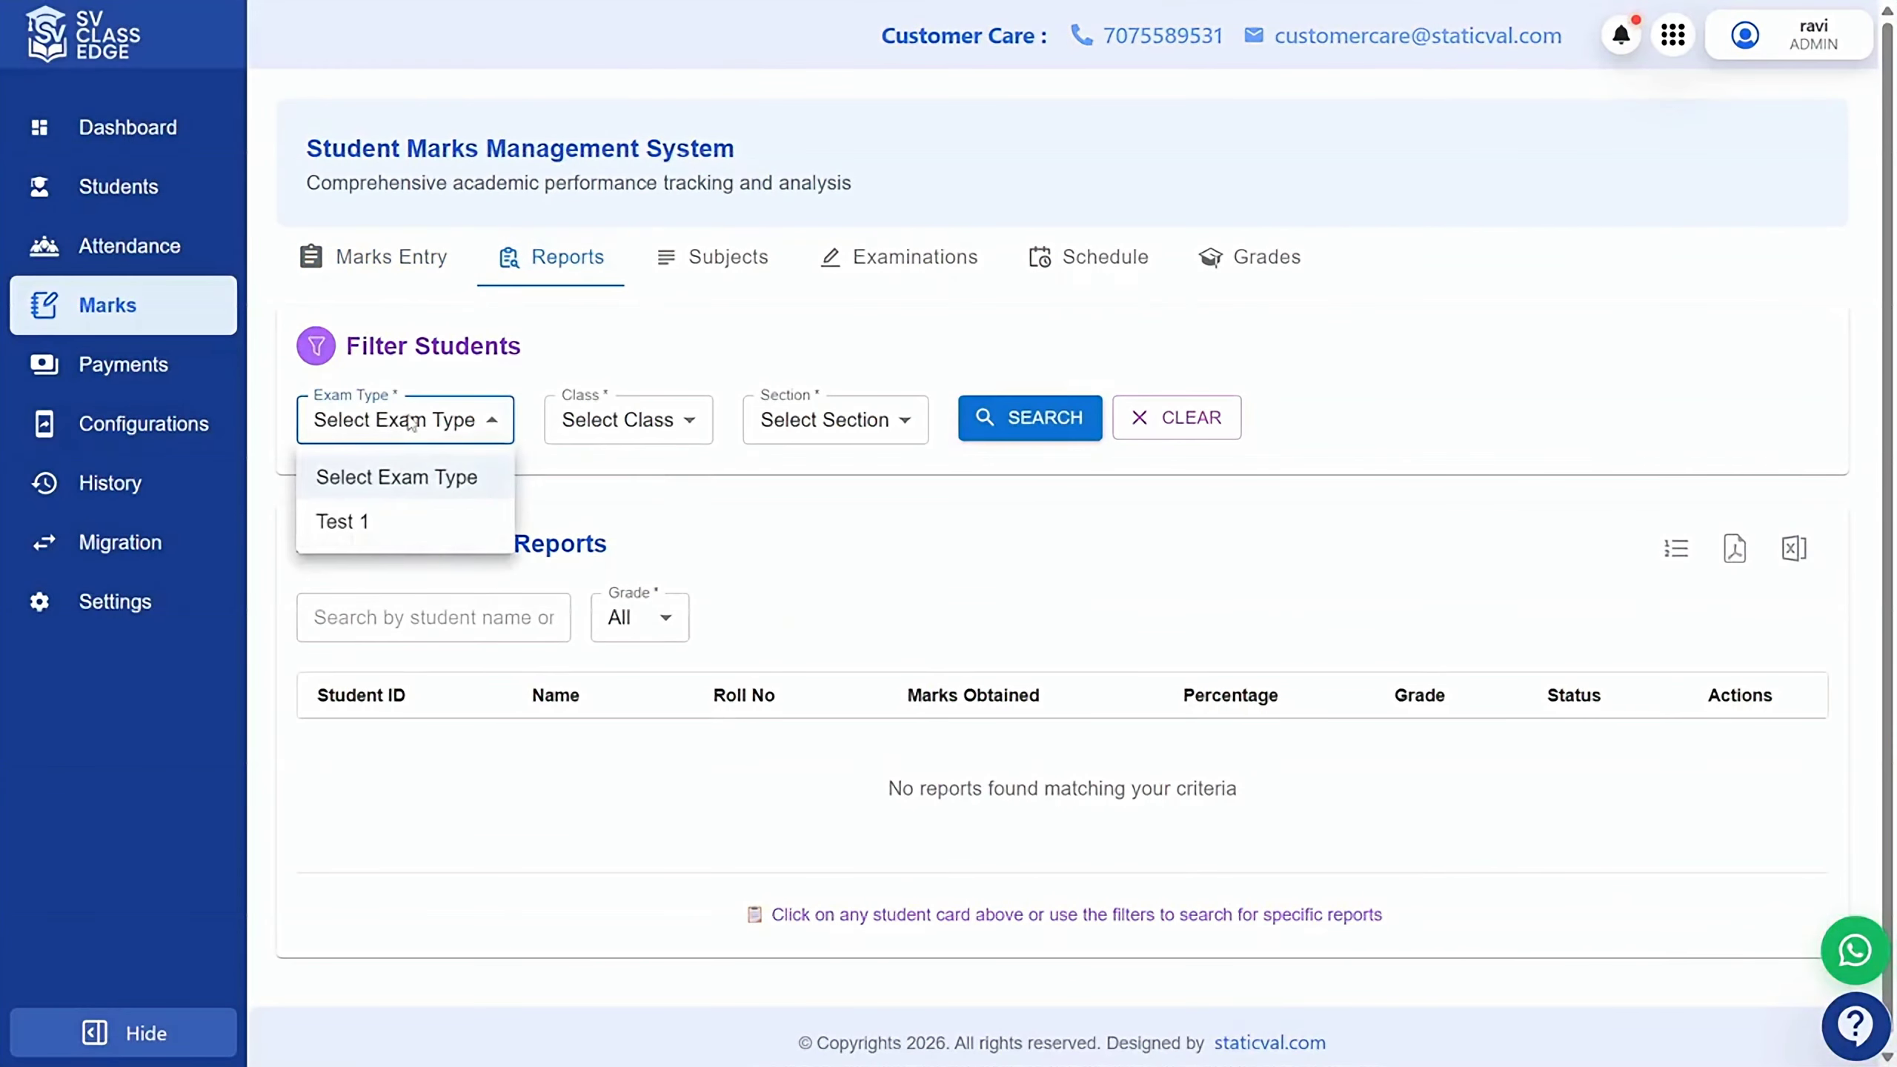
{"action": "left_click", "coordinate": [372, 523]}
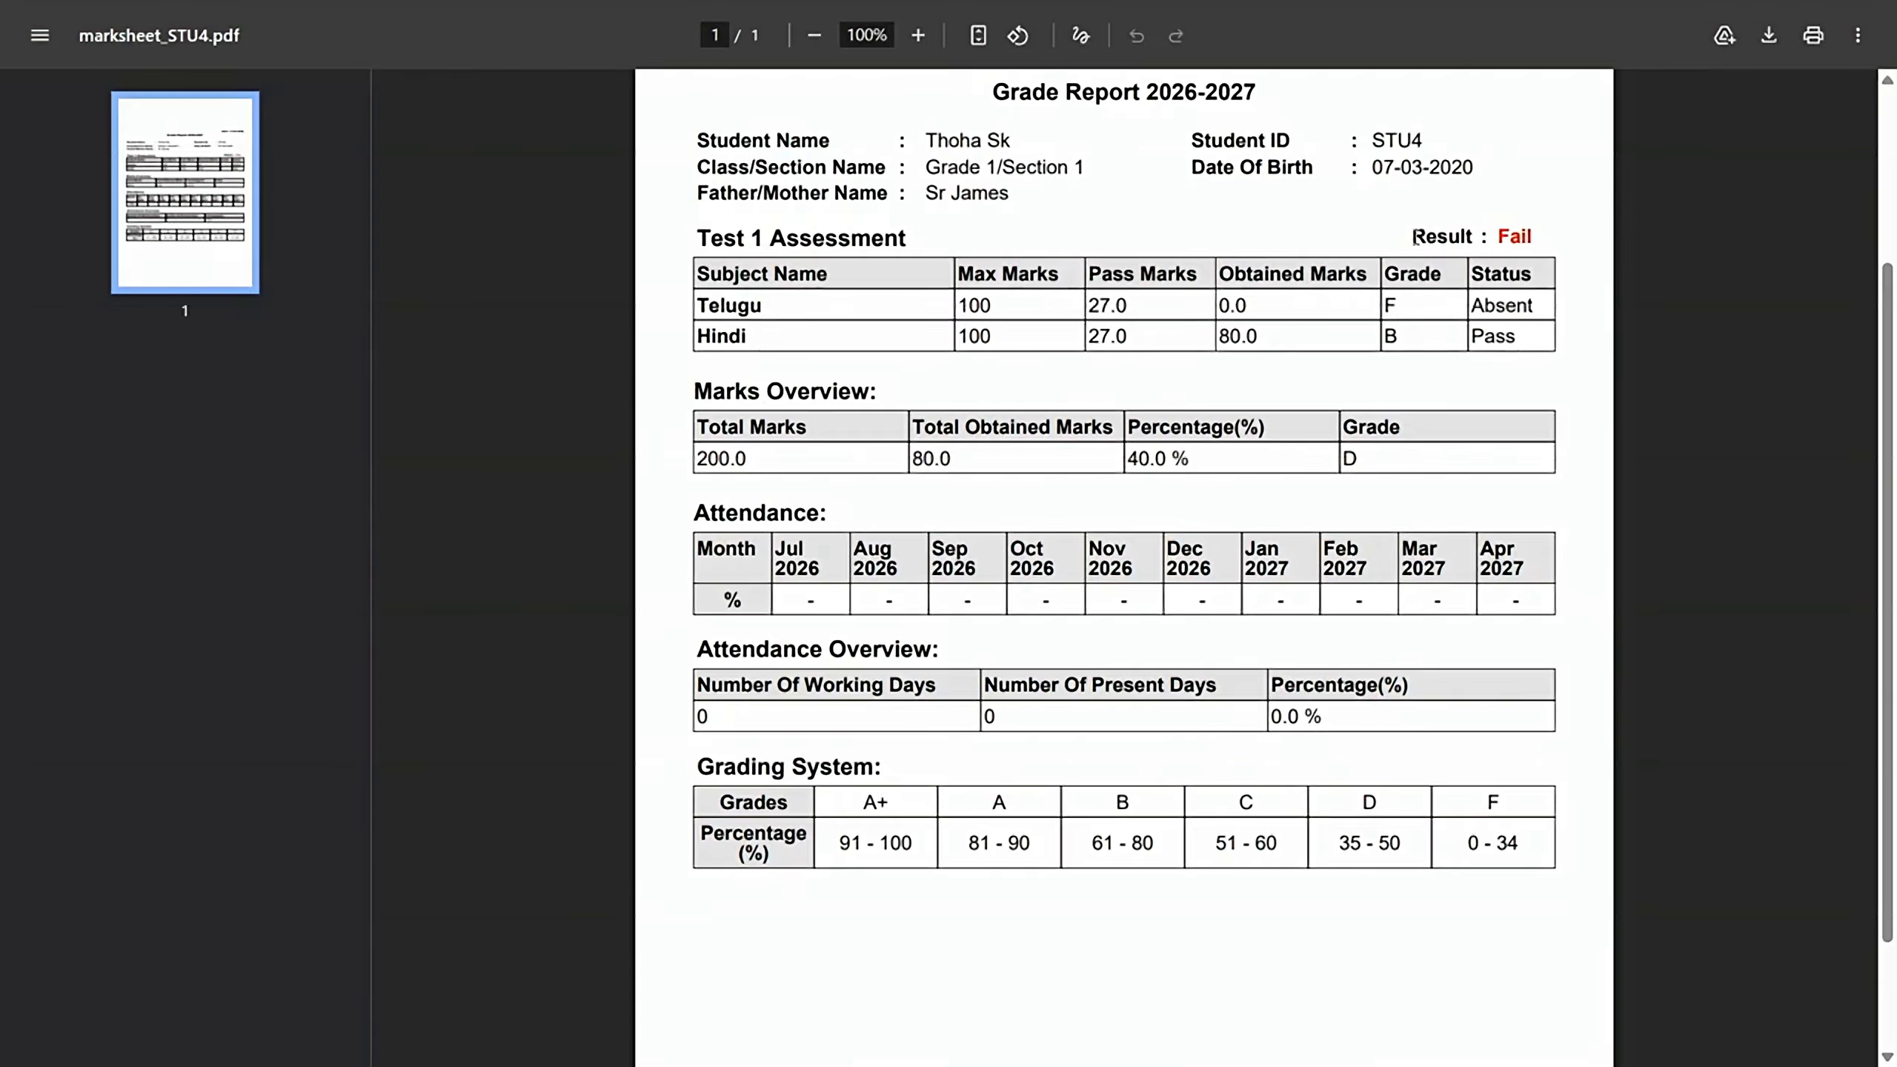
Examine the overall result on the student's Test 1 marksheet PDF.
{"action": "left_click_drag", "start_coordinate": [1410, 233], "coordinate": [1539, 241]}
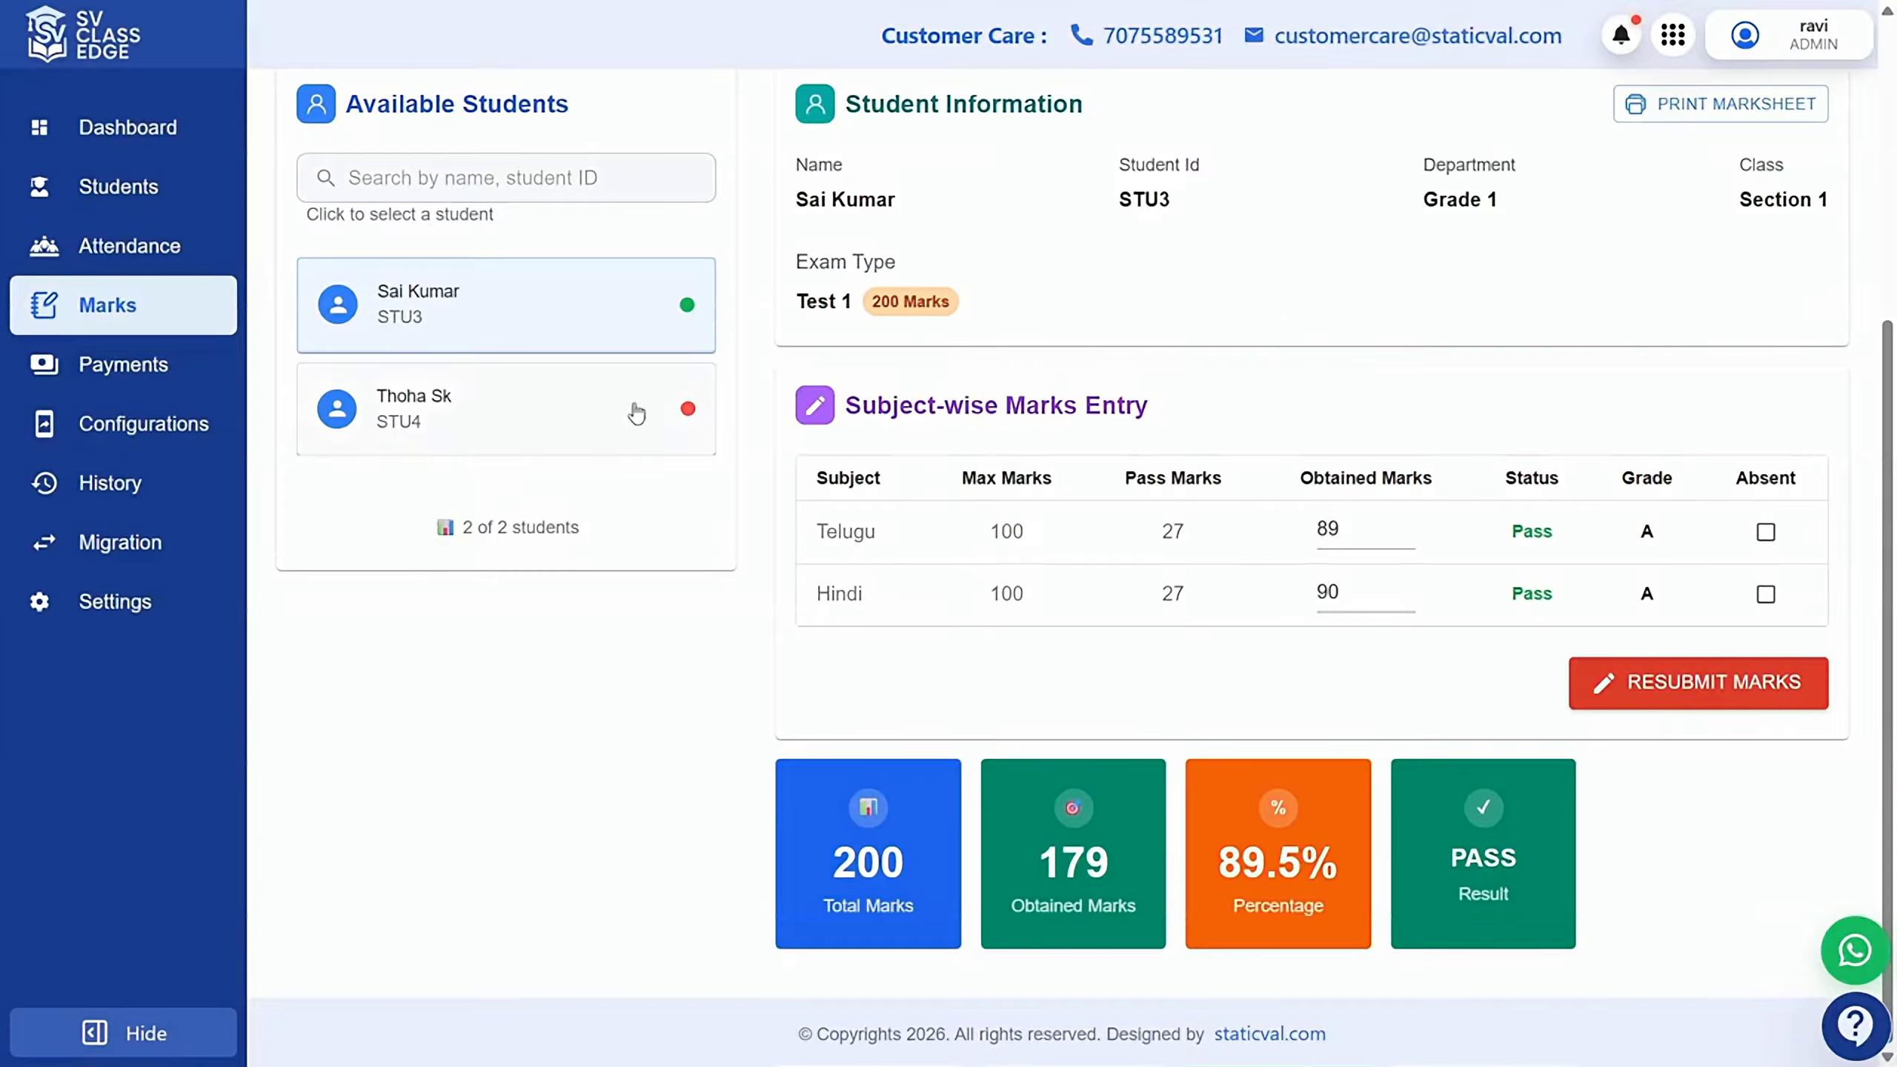
Search the available Grade 1 Section 1 students by the second student's ID and select that student for marks entry.
{"action": "left_click", "coordinate": [457, 420]}
{"action": "scroll", "coordinate": [459, 419], "scroll_direction": "up", "scroll_amount": 3}
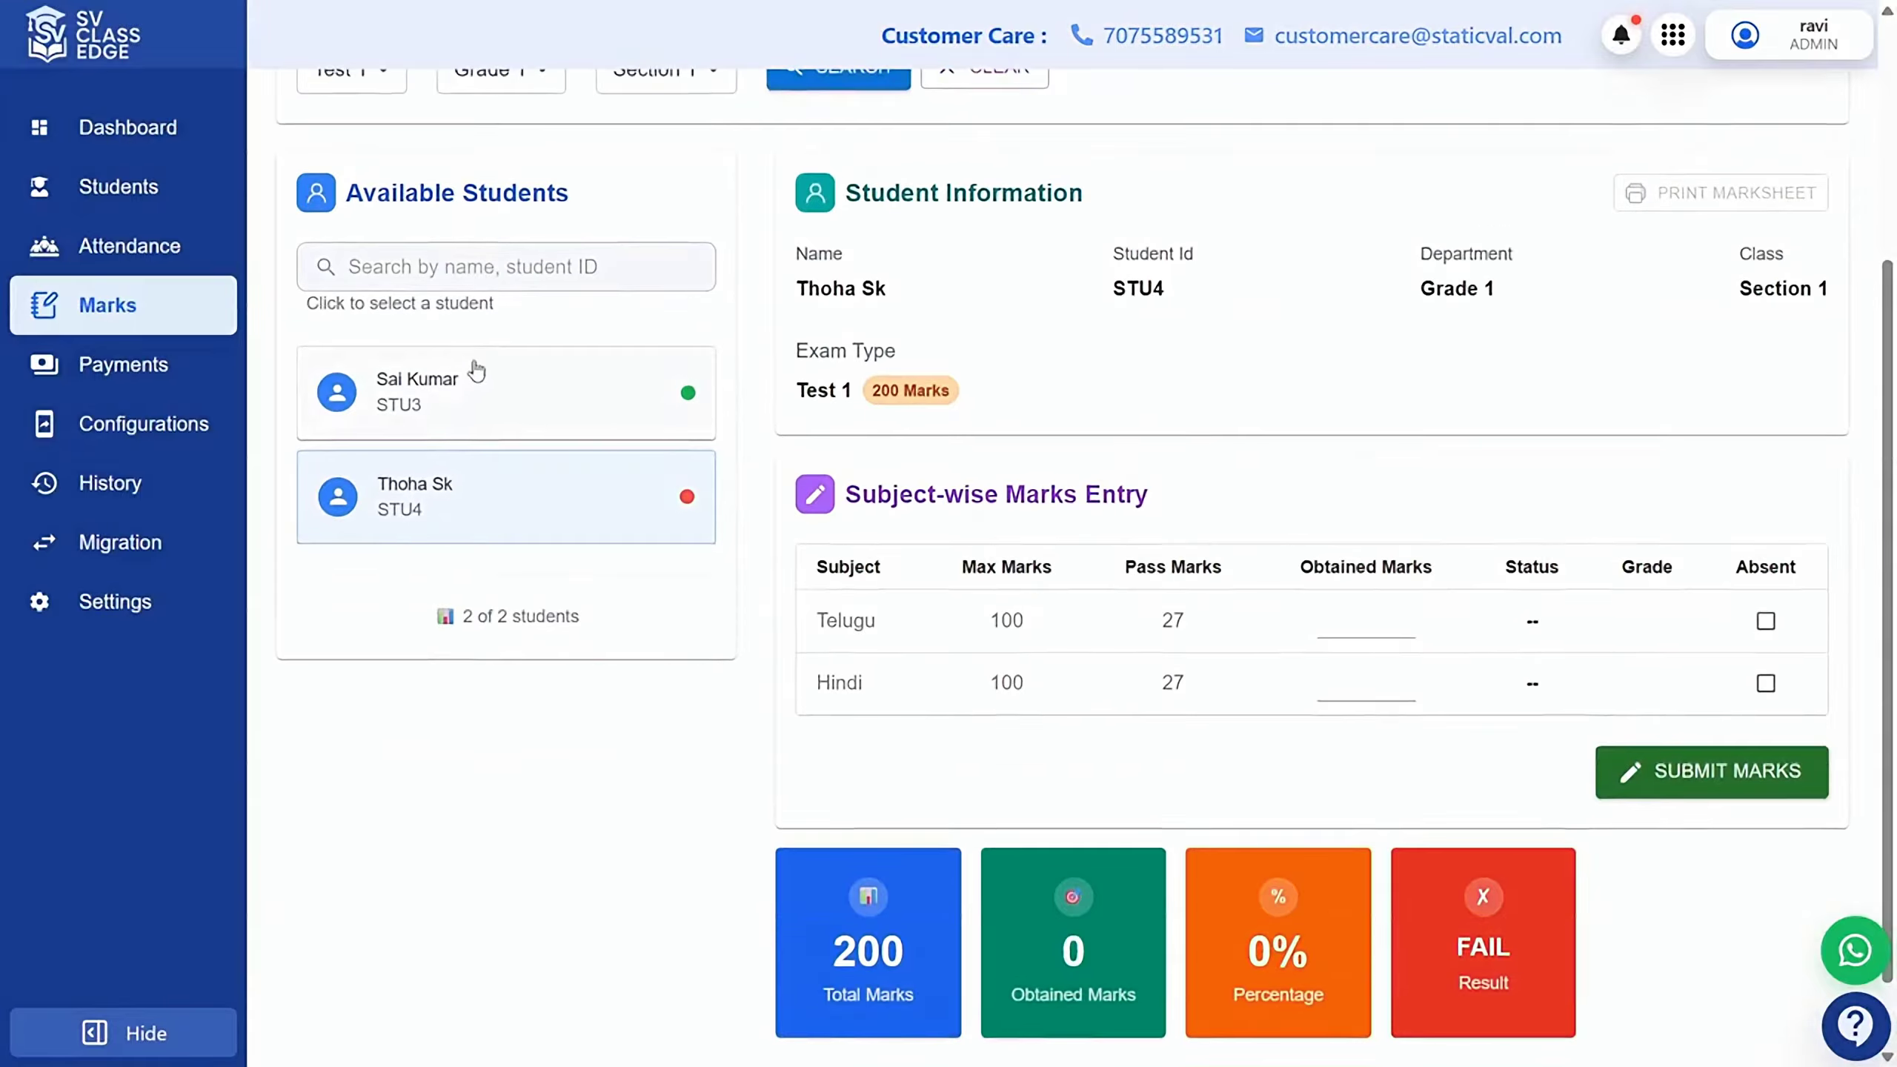
{"action": "left_click", "coordinate": [476, 417]}
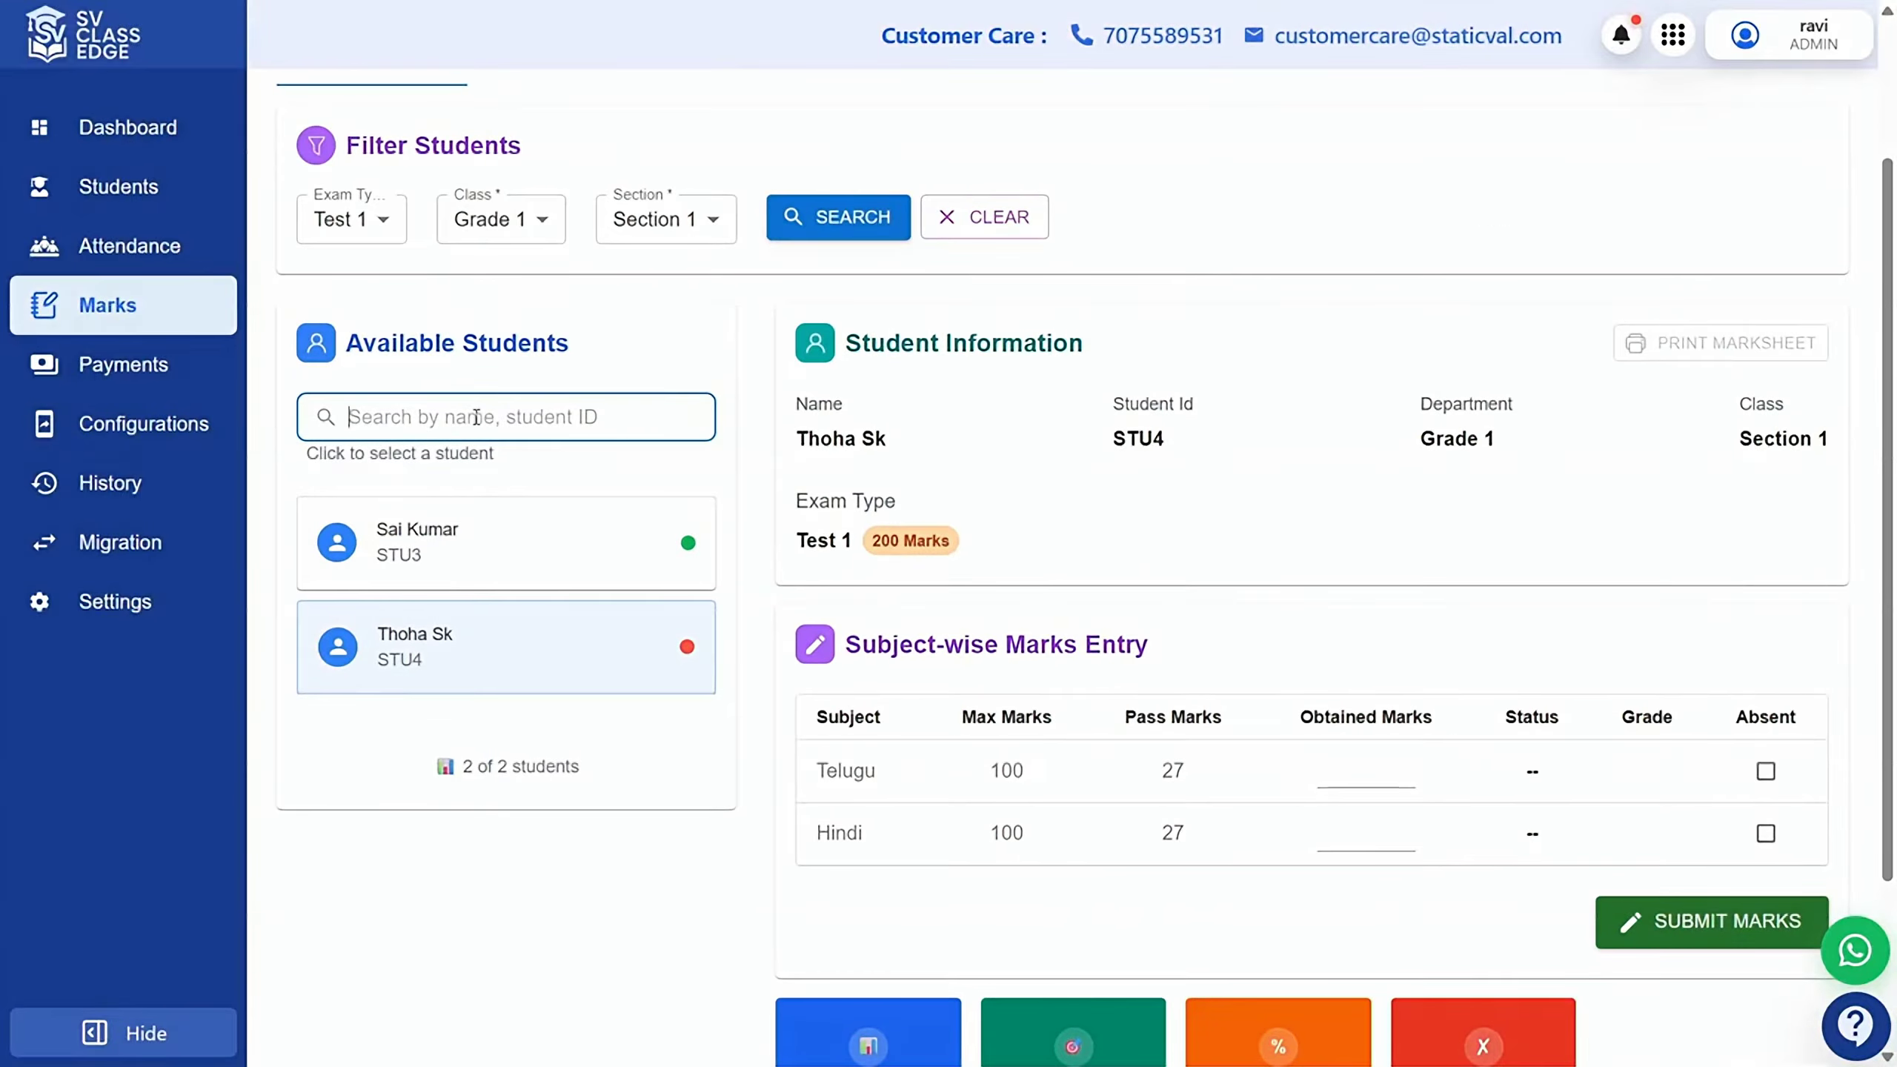
{"action": "type", "text": "stu"}
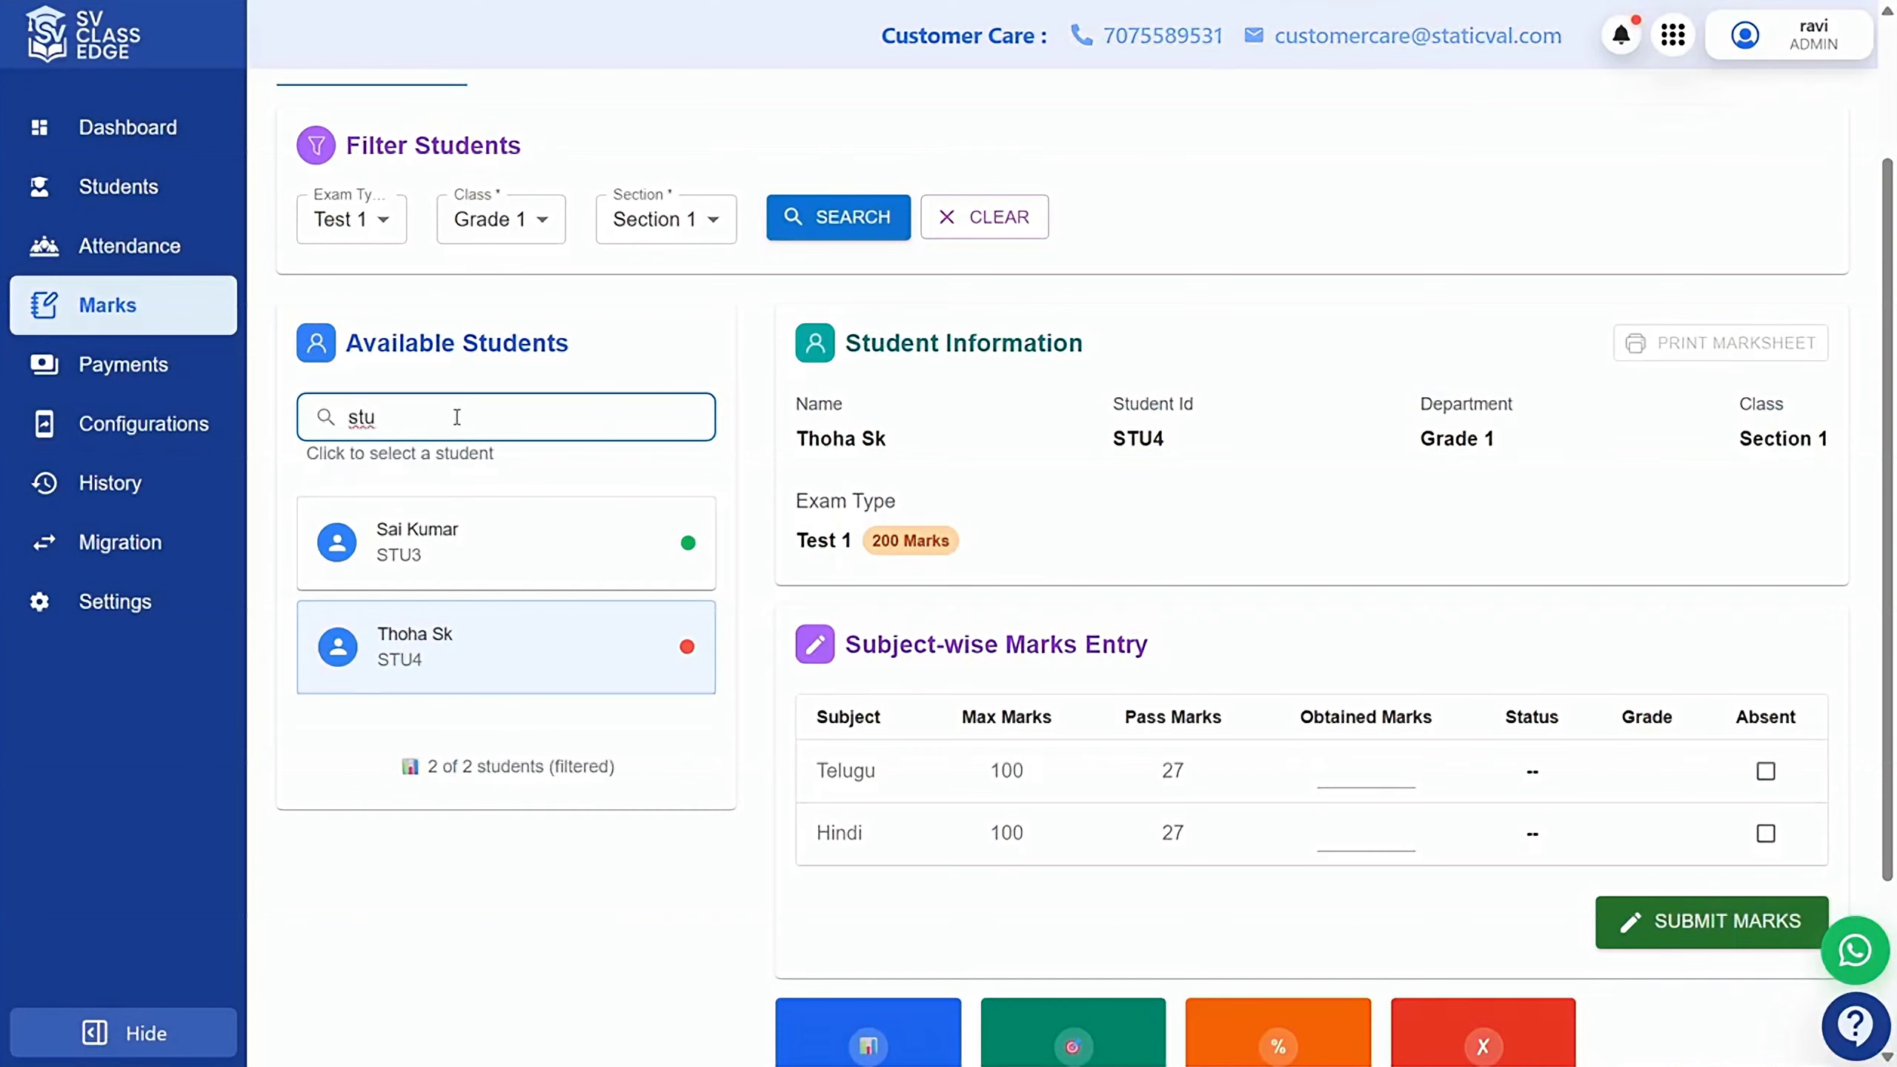
{"action": "type", "text": "4"}
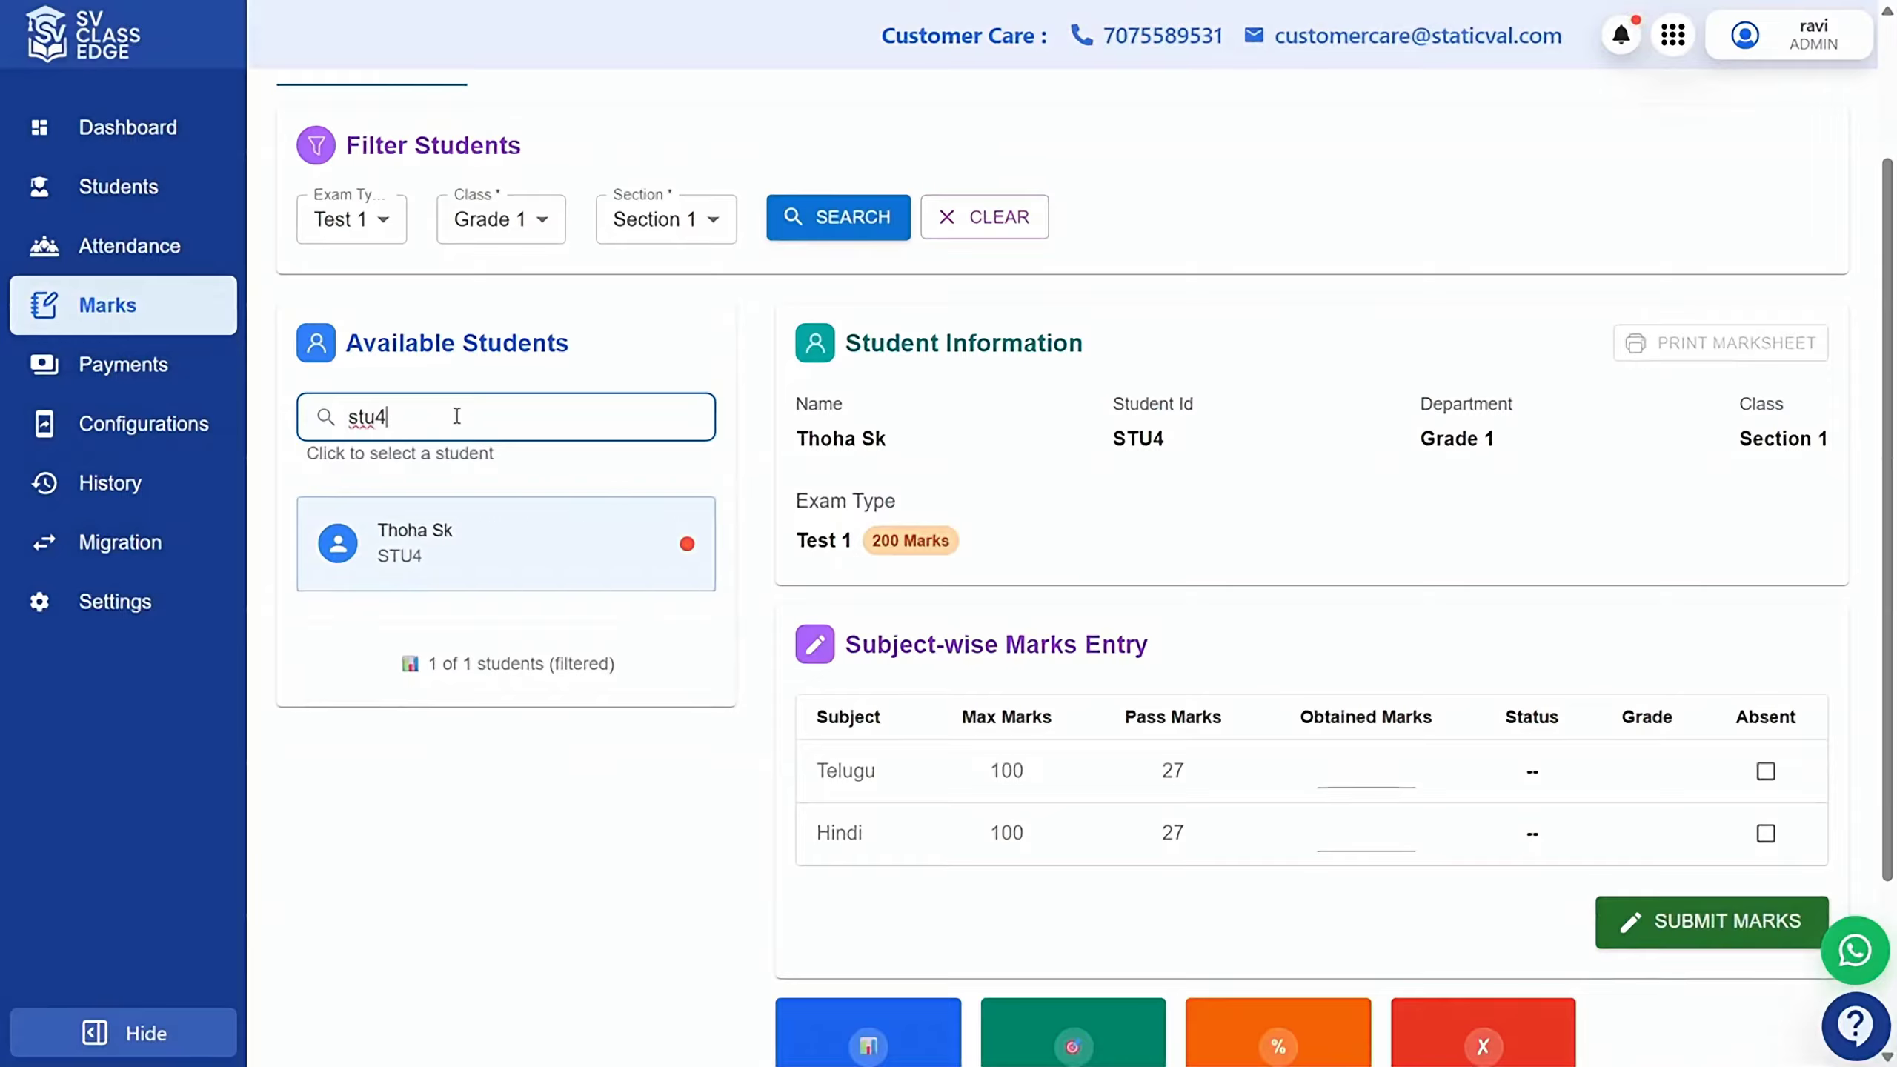
{"action": "left_click", "coordinate": [407, 533]}
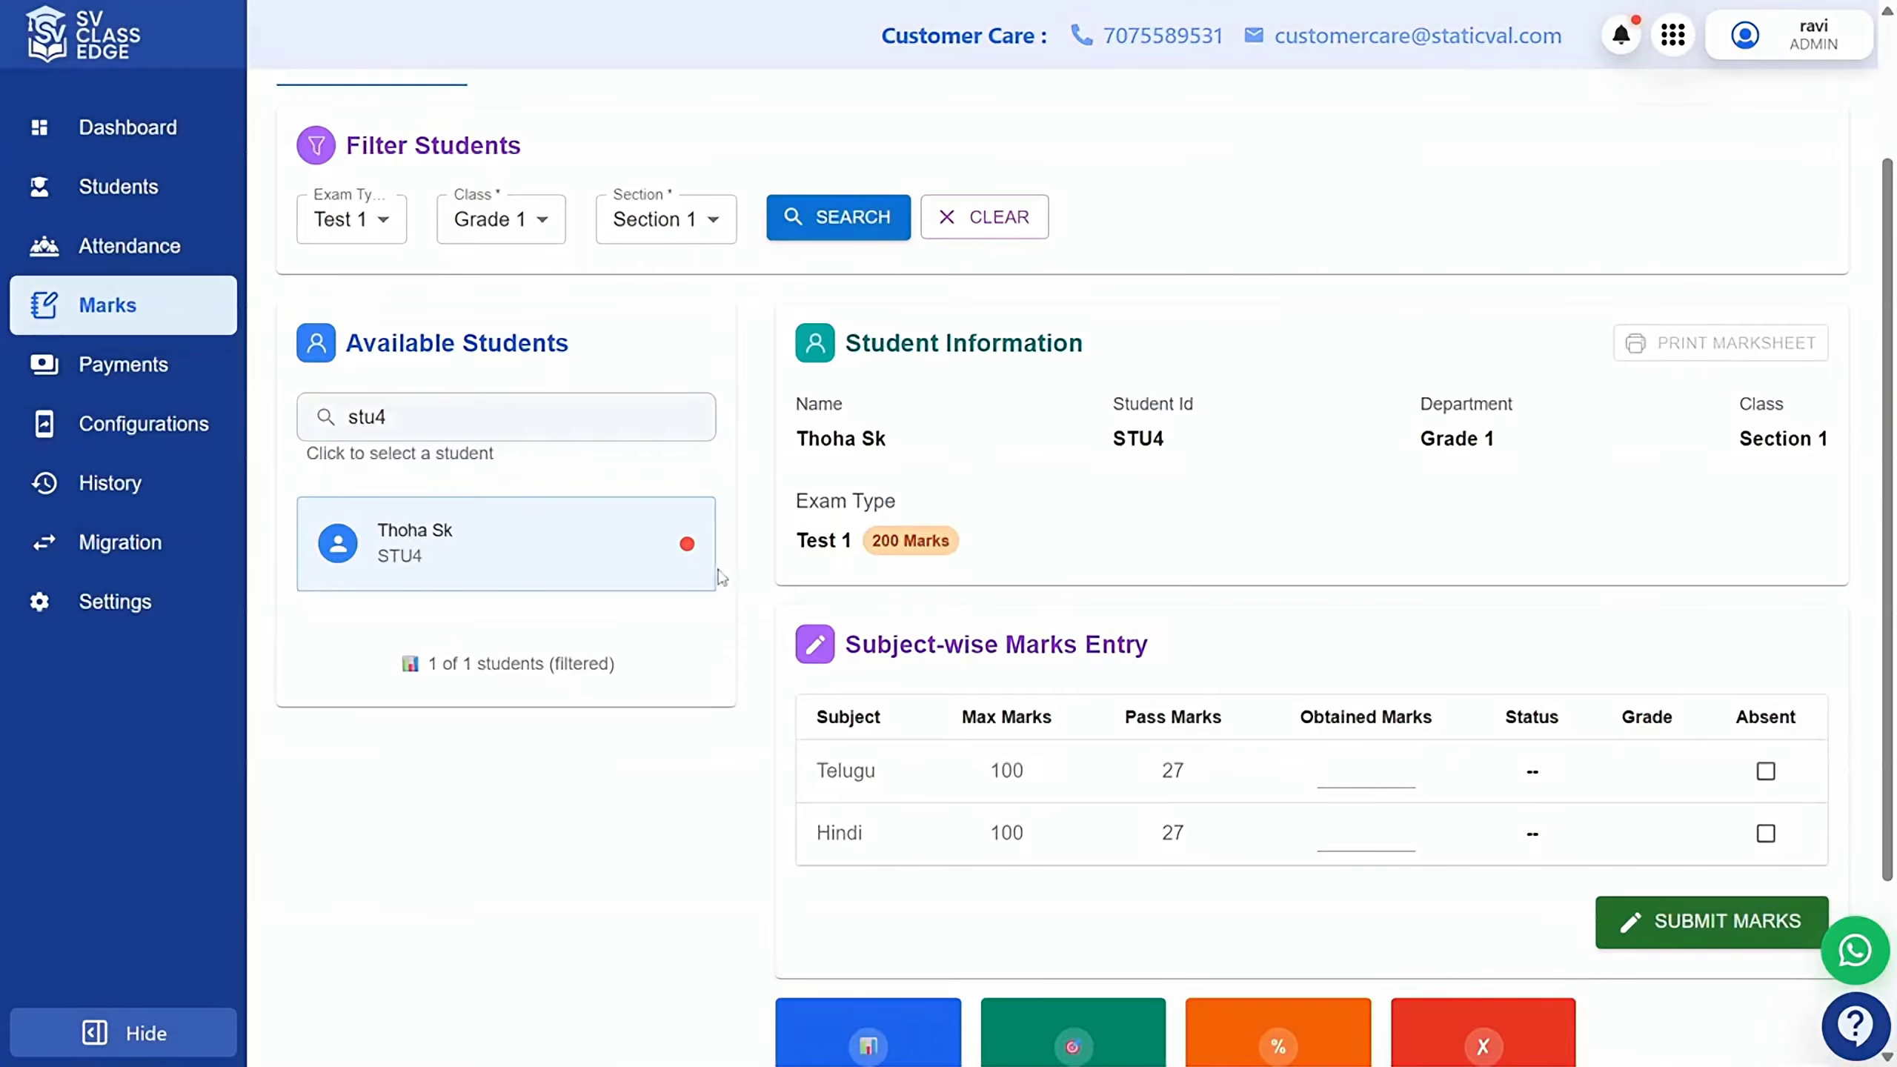
Mark the selected student absent in Telugu, enter 80 obtained marks for Hindi, and submit the marks.
{"action": "scroll", "coordinate": [1409, 702], "scroll_direction": "down", "scroll_amount": 2}
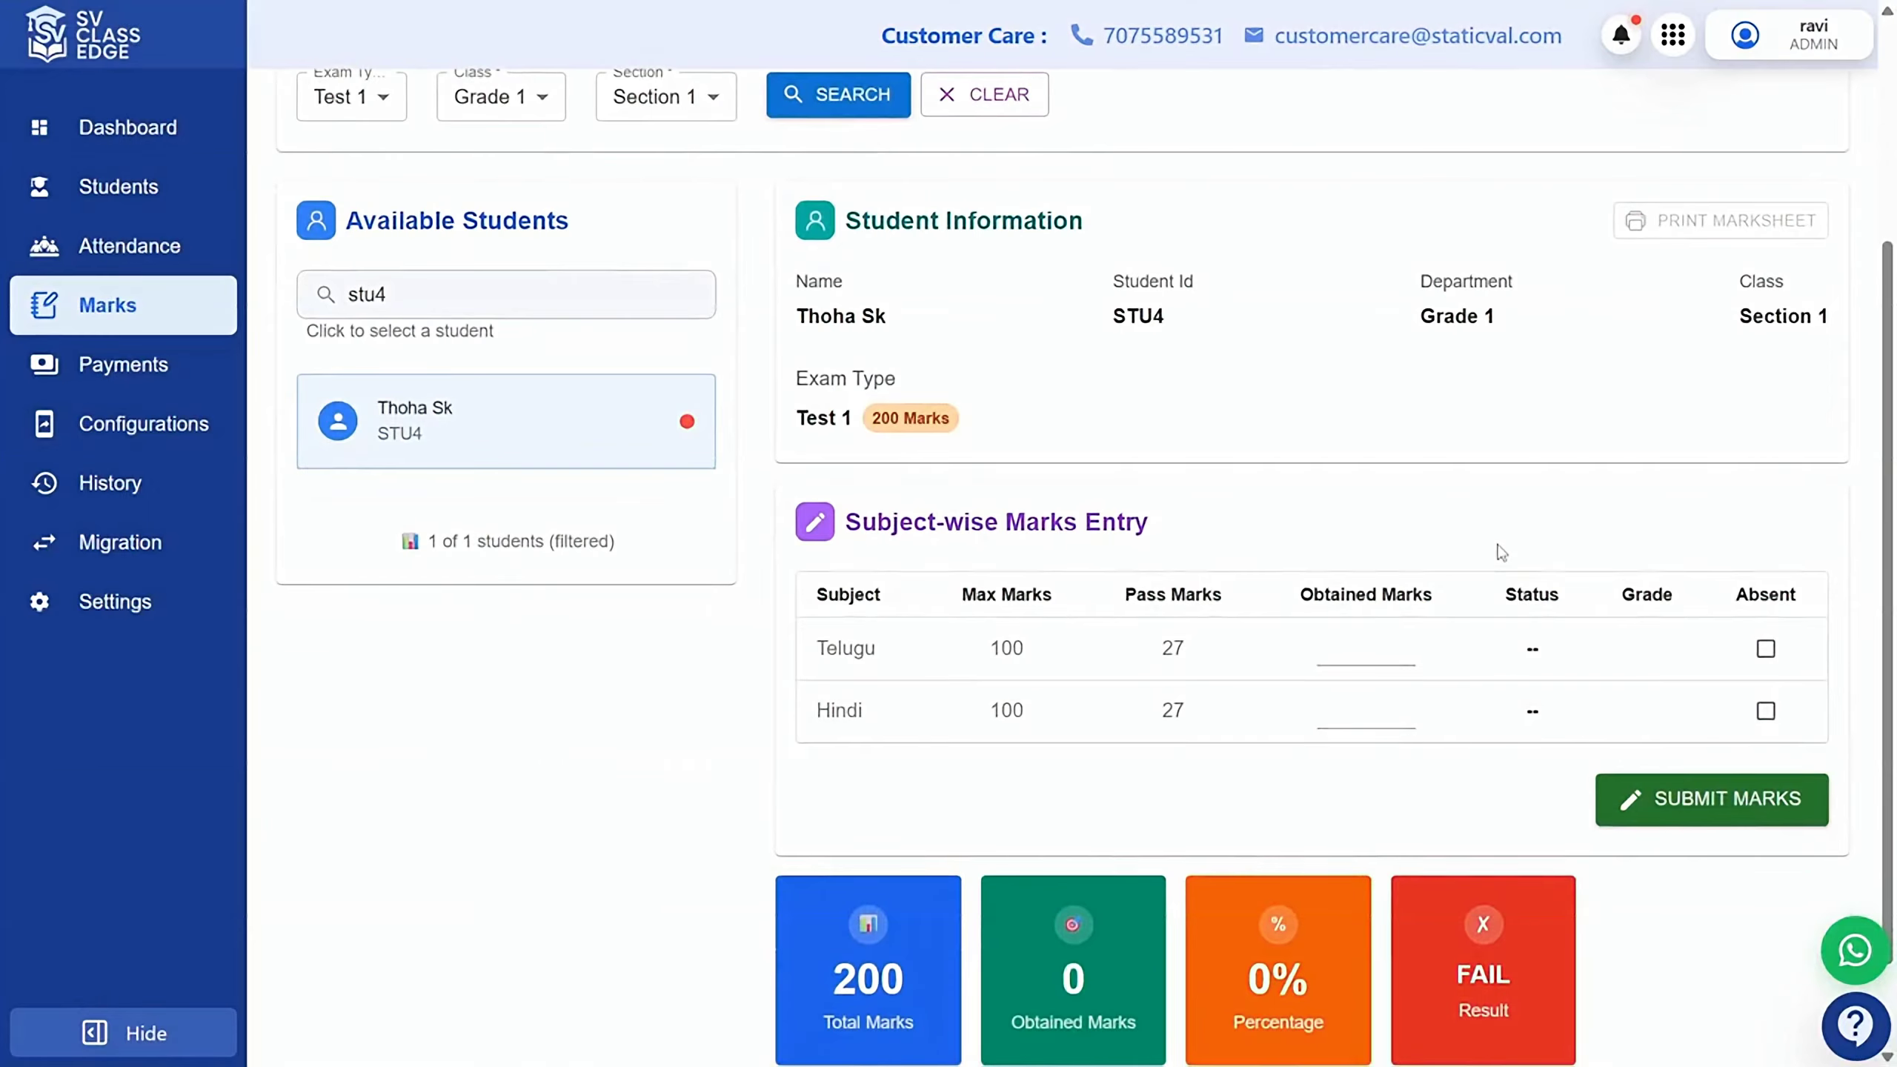
{"action": "left_click", "coordinate": [1767, 648]}
{"action": "left_click", "coordinate": [1346, 716]}
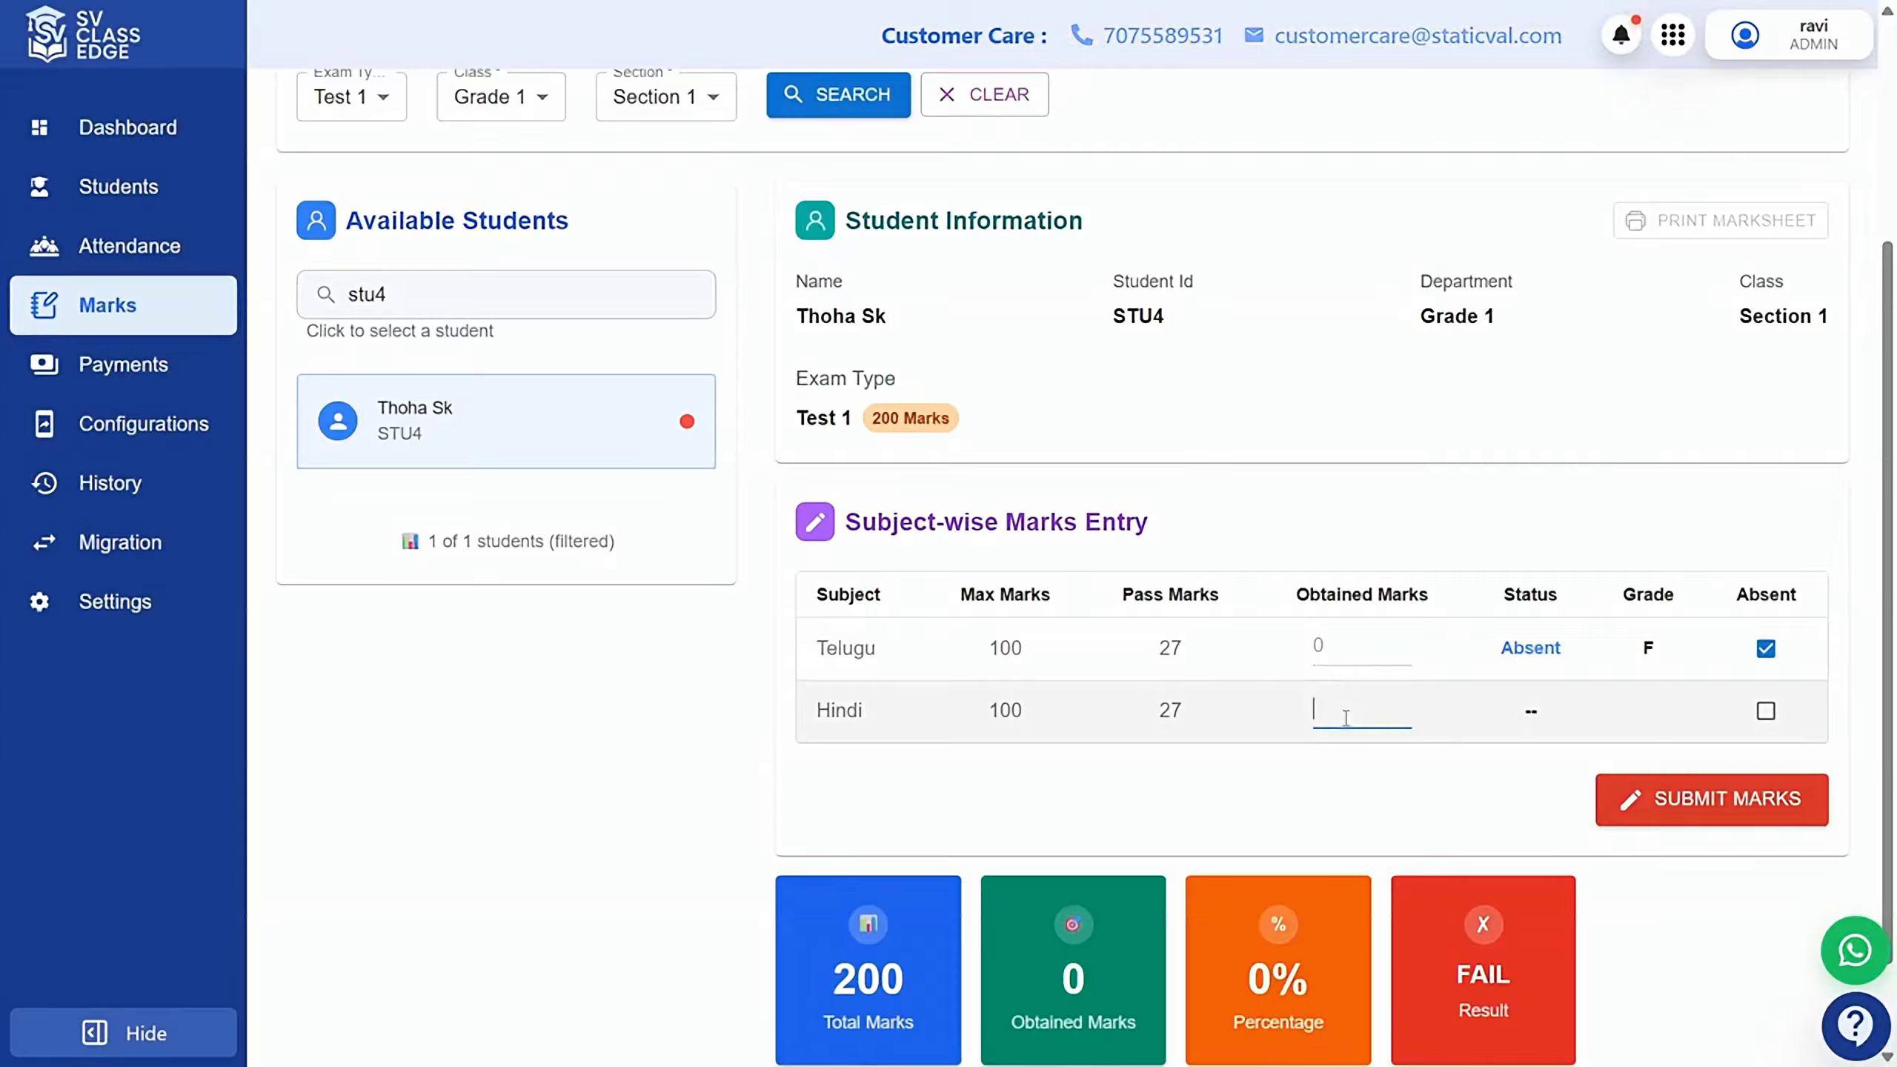
{"action": "type", "text": "80"}
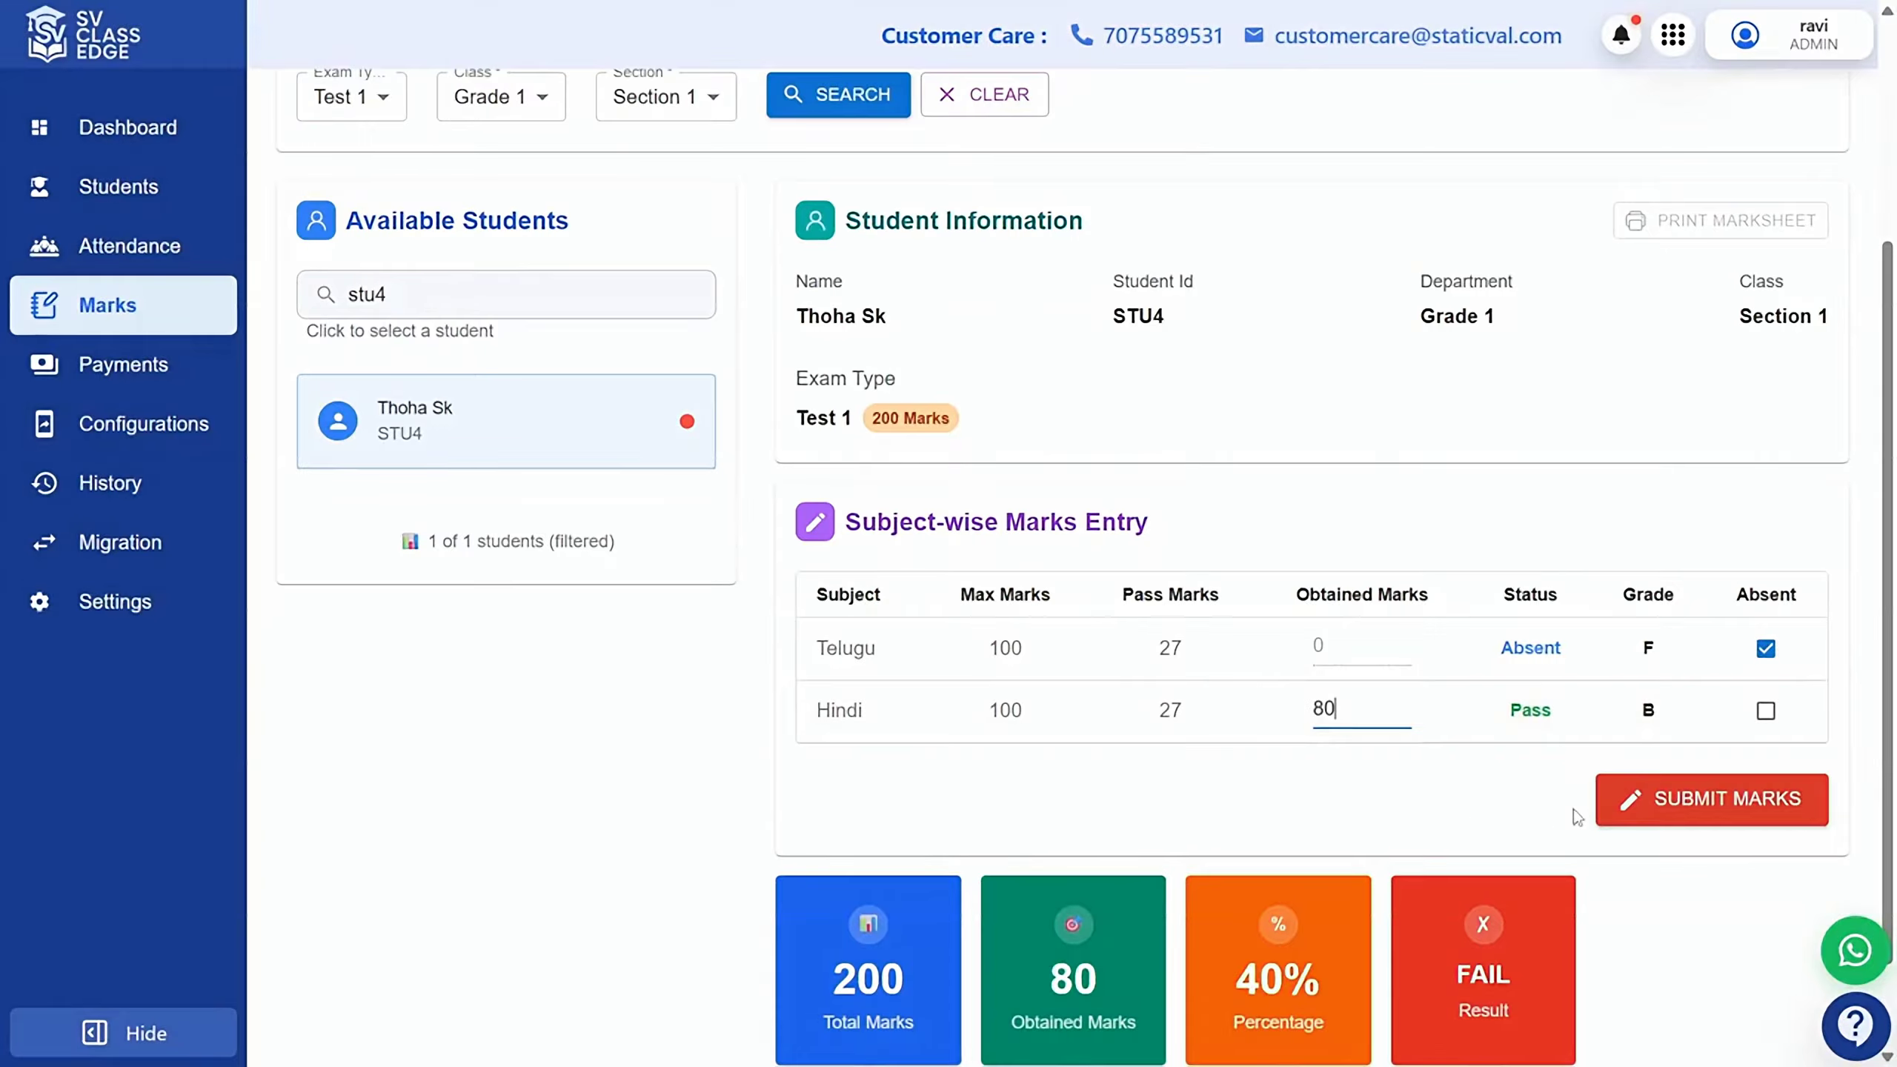
{"action": "left_click", "coordinate": [1716, 798]}
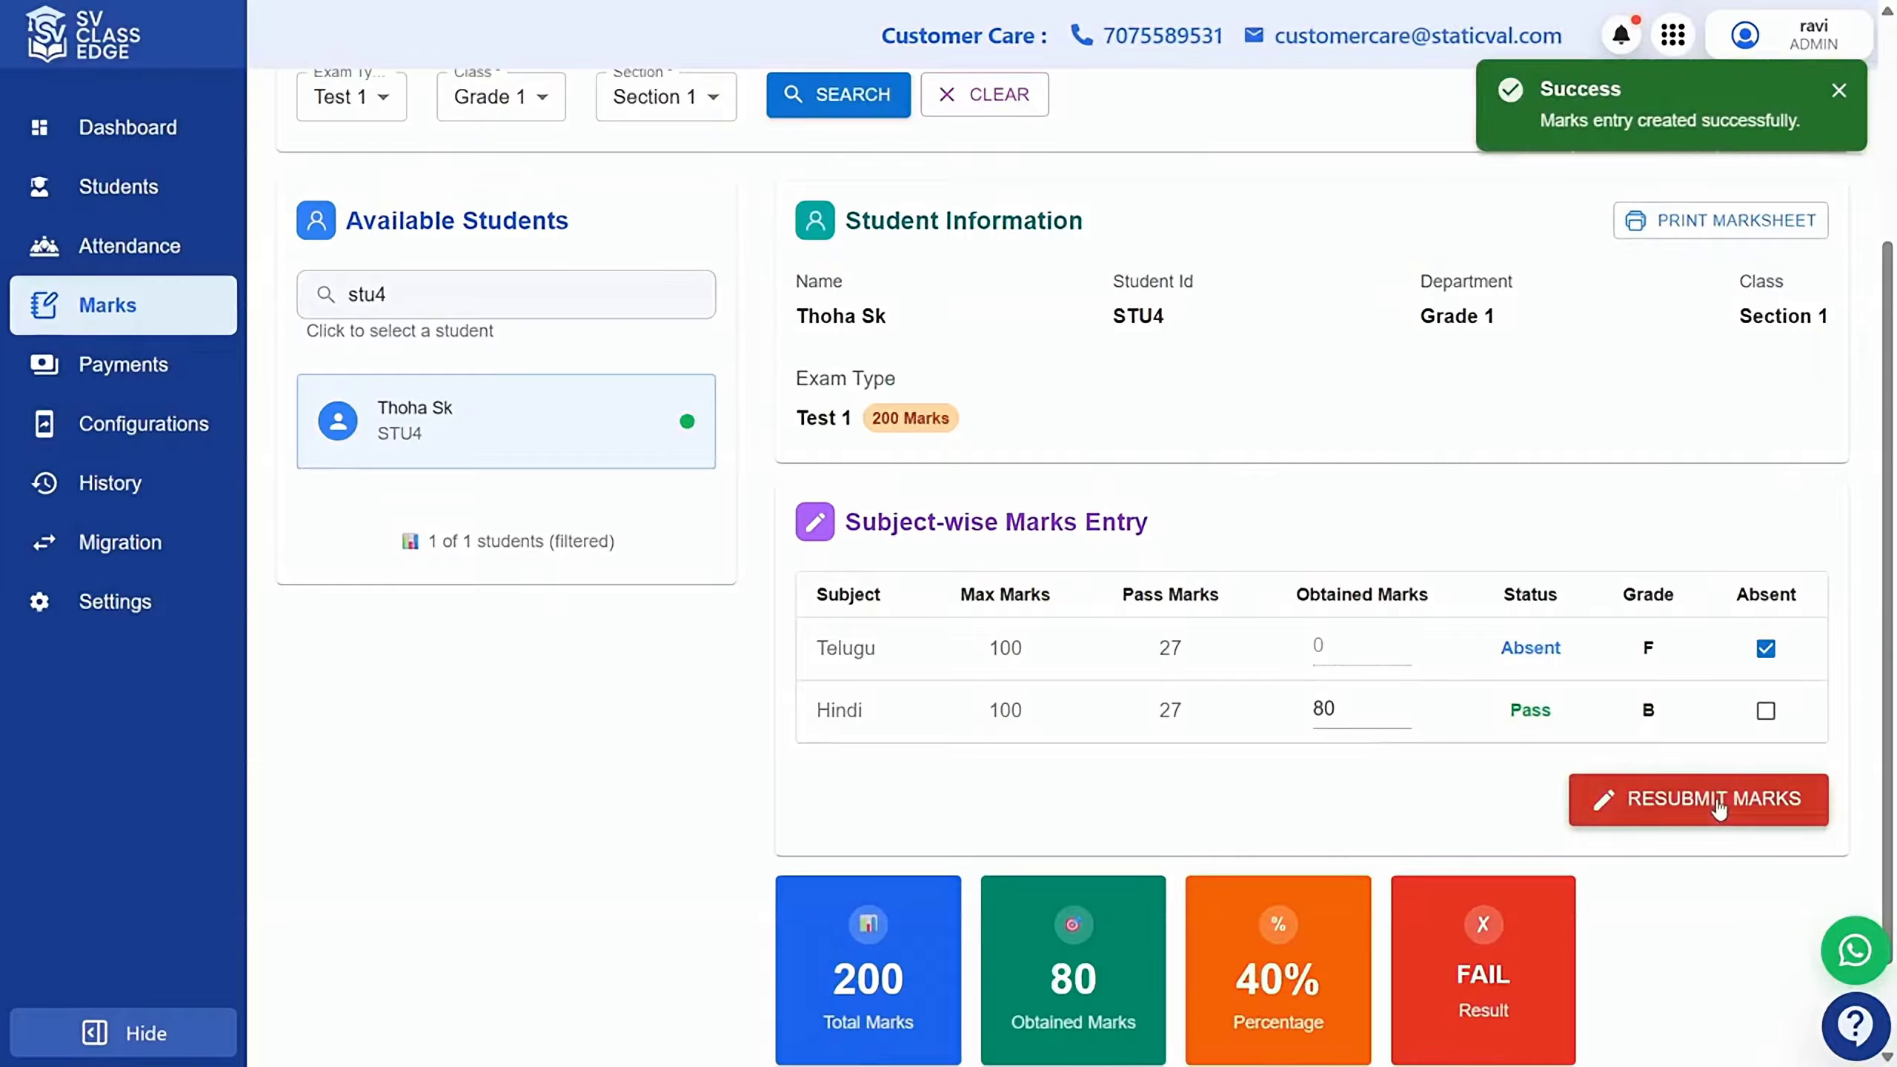
Print the selected student's Test 1 marksheet as a downloaded file.
{"action": "scroll", "coordinate": [1586, 462], "scroll_direction": "up", "scroll_amount": 1}
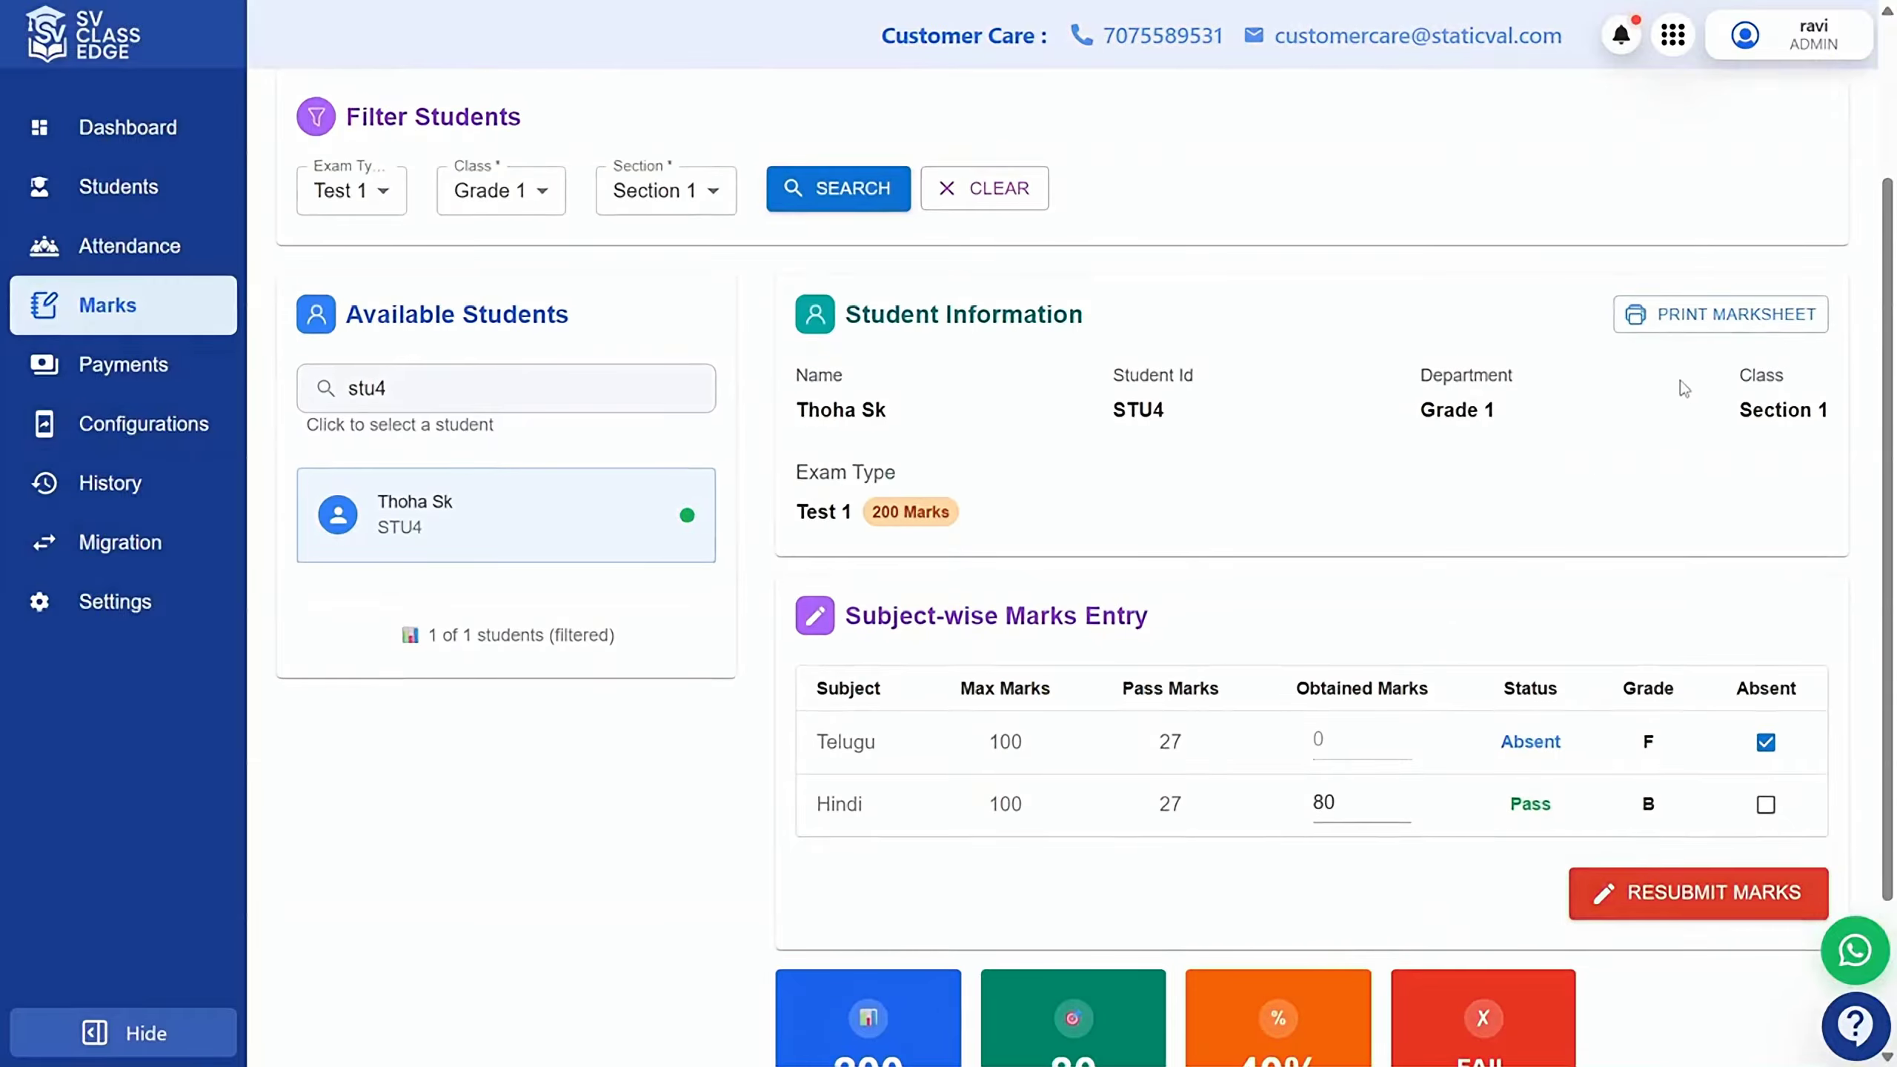
{"action": "left_click", "coordinate": [1773, 310]}
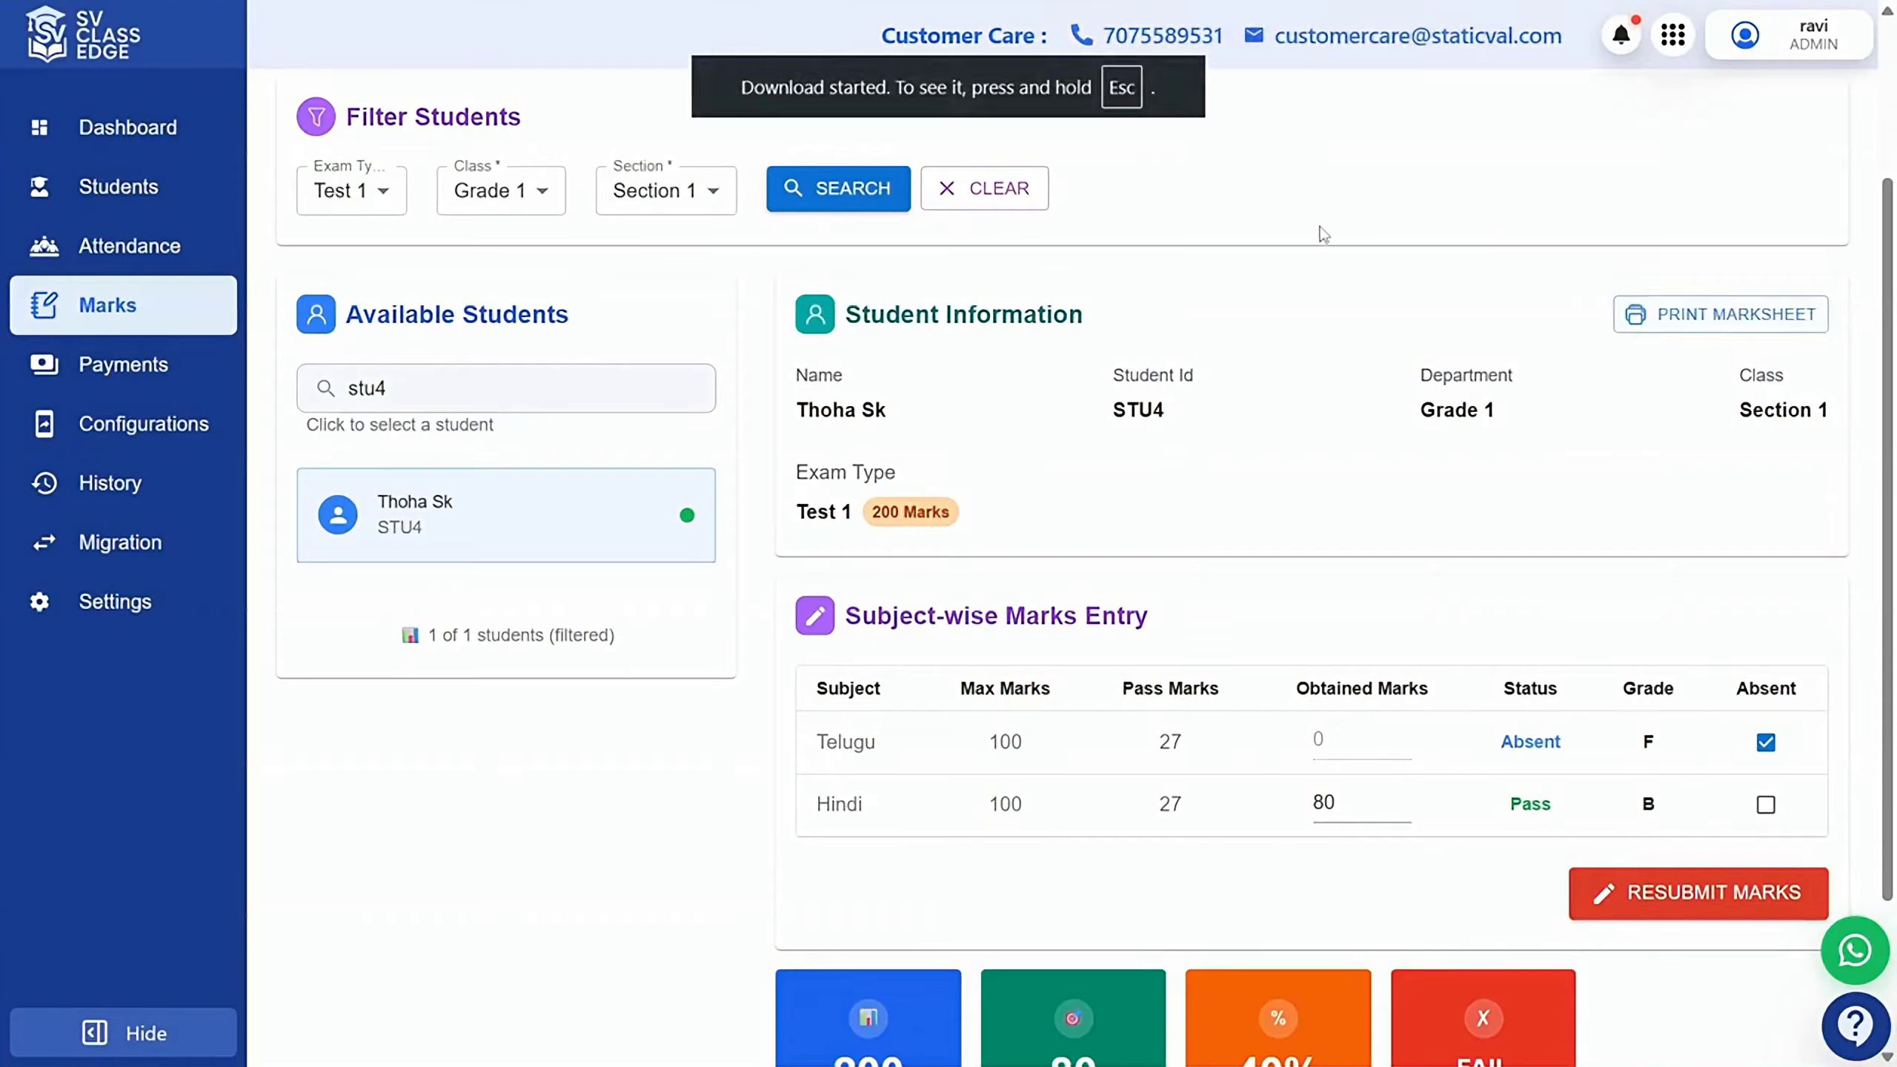